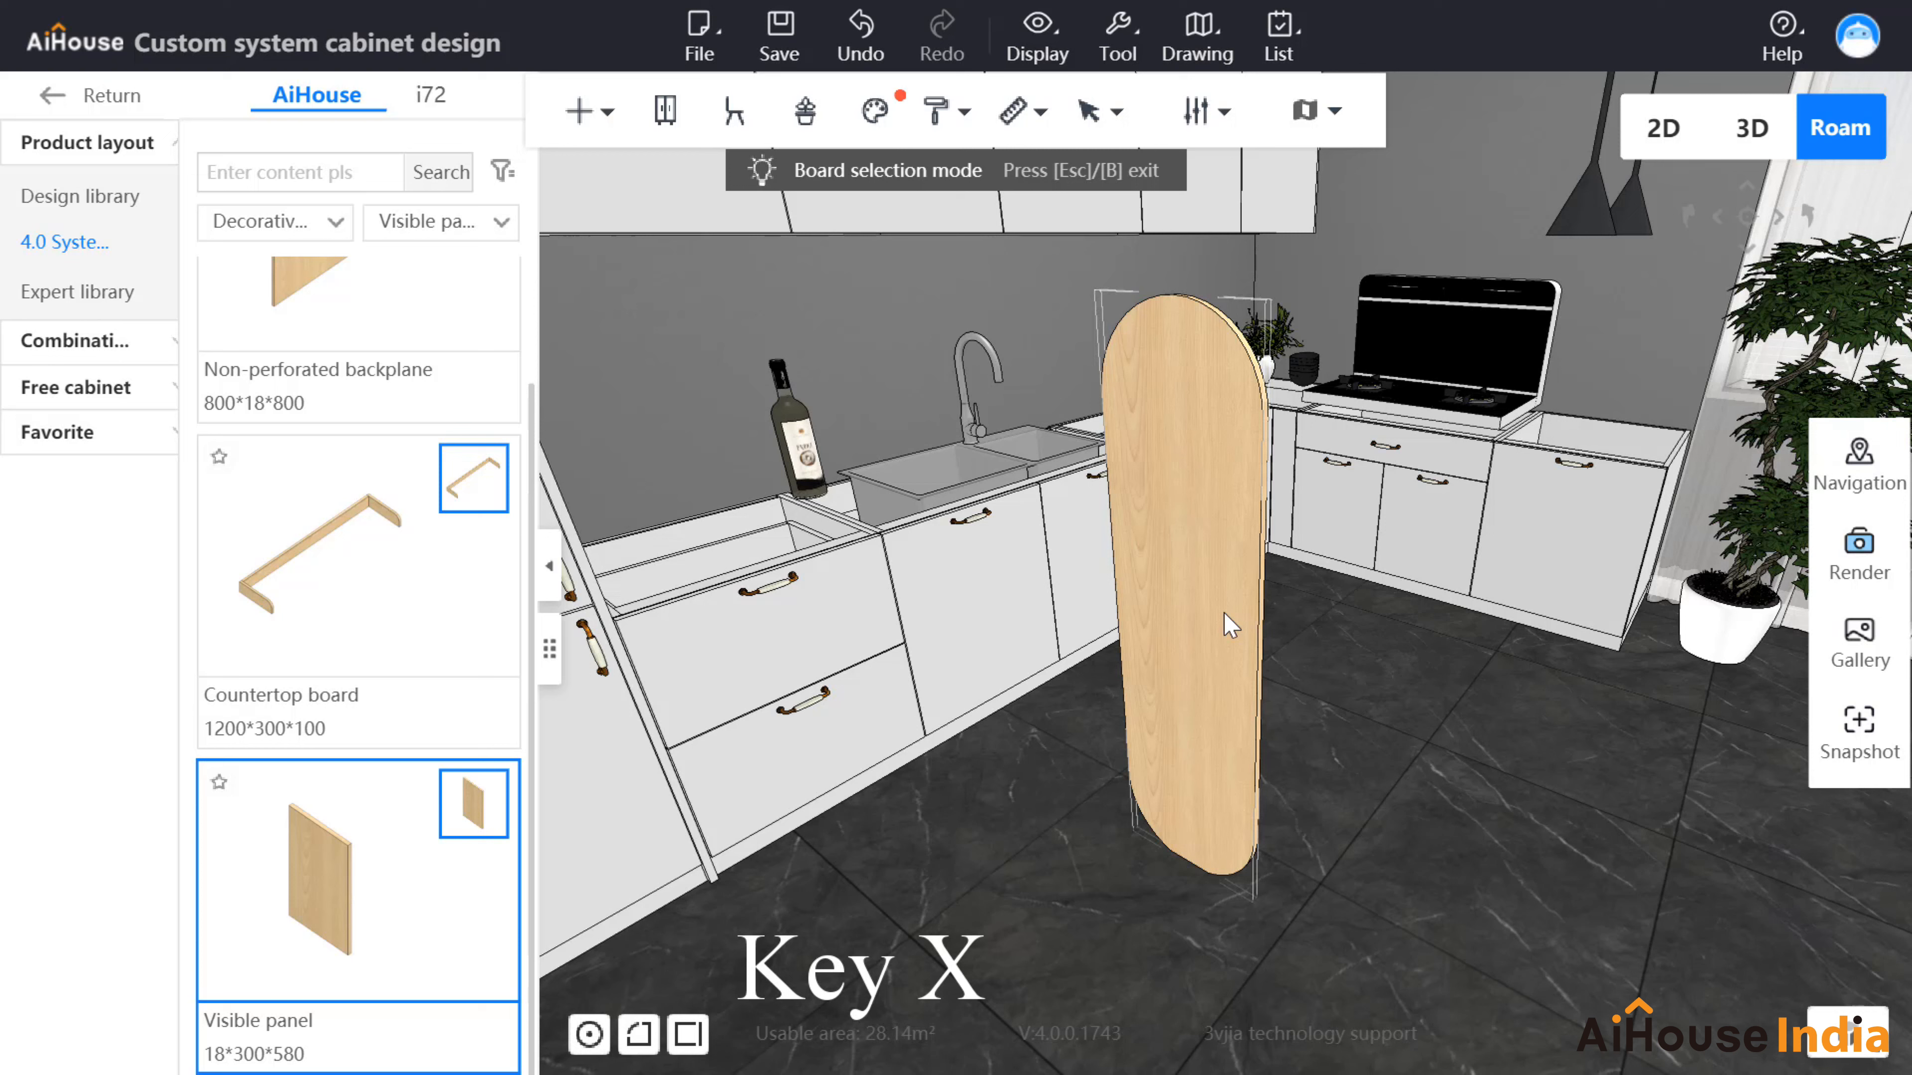
Step: Rotate the rounded-end board 90° on its rotation ring so it lies flat, then close its properties
key(x)
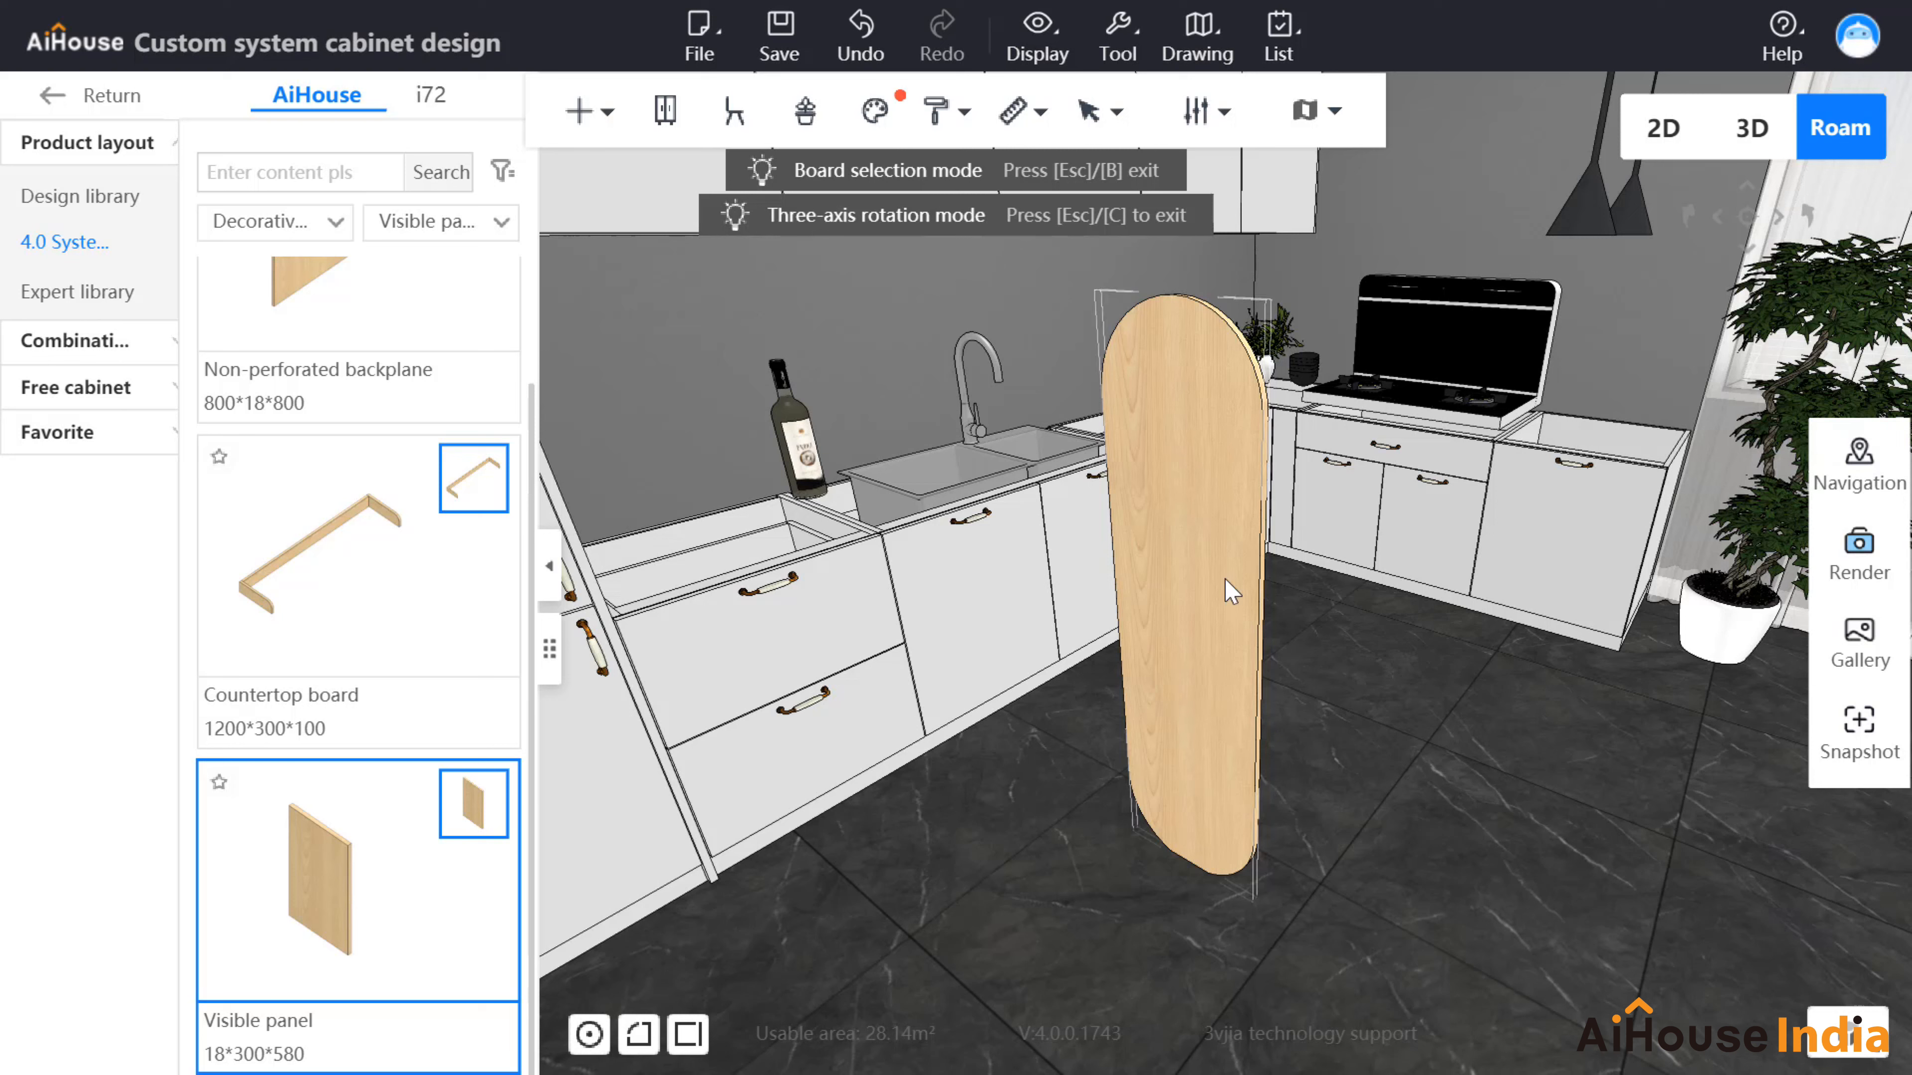
click(1229, 591)
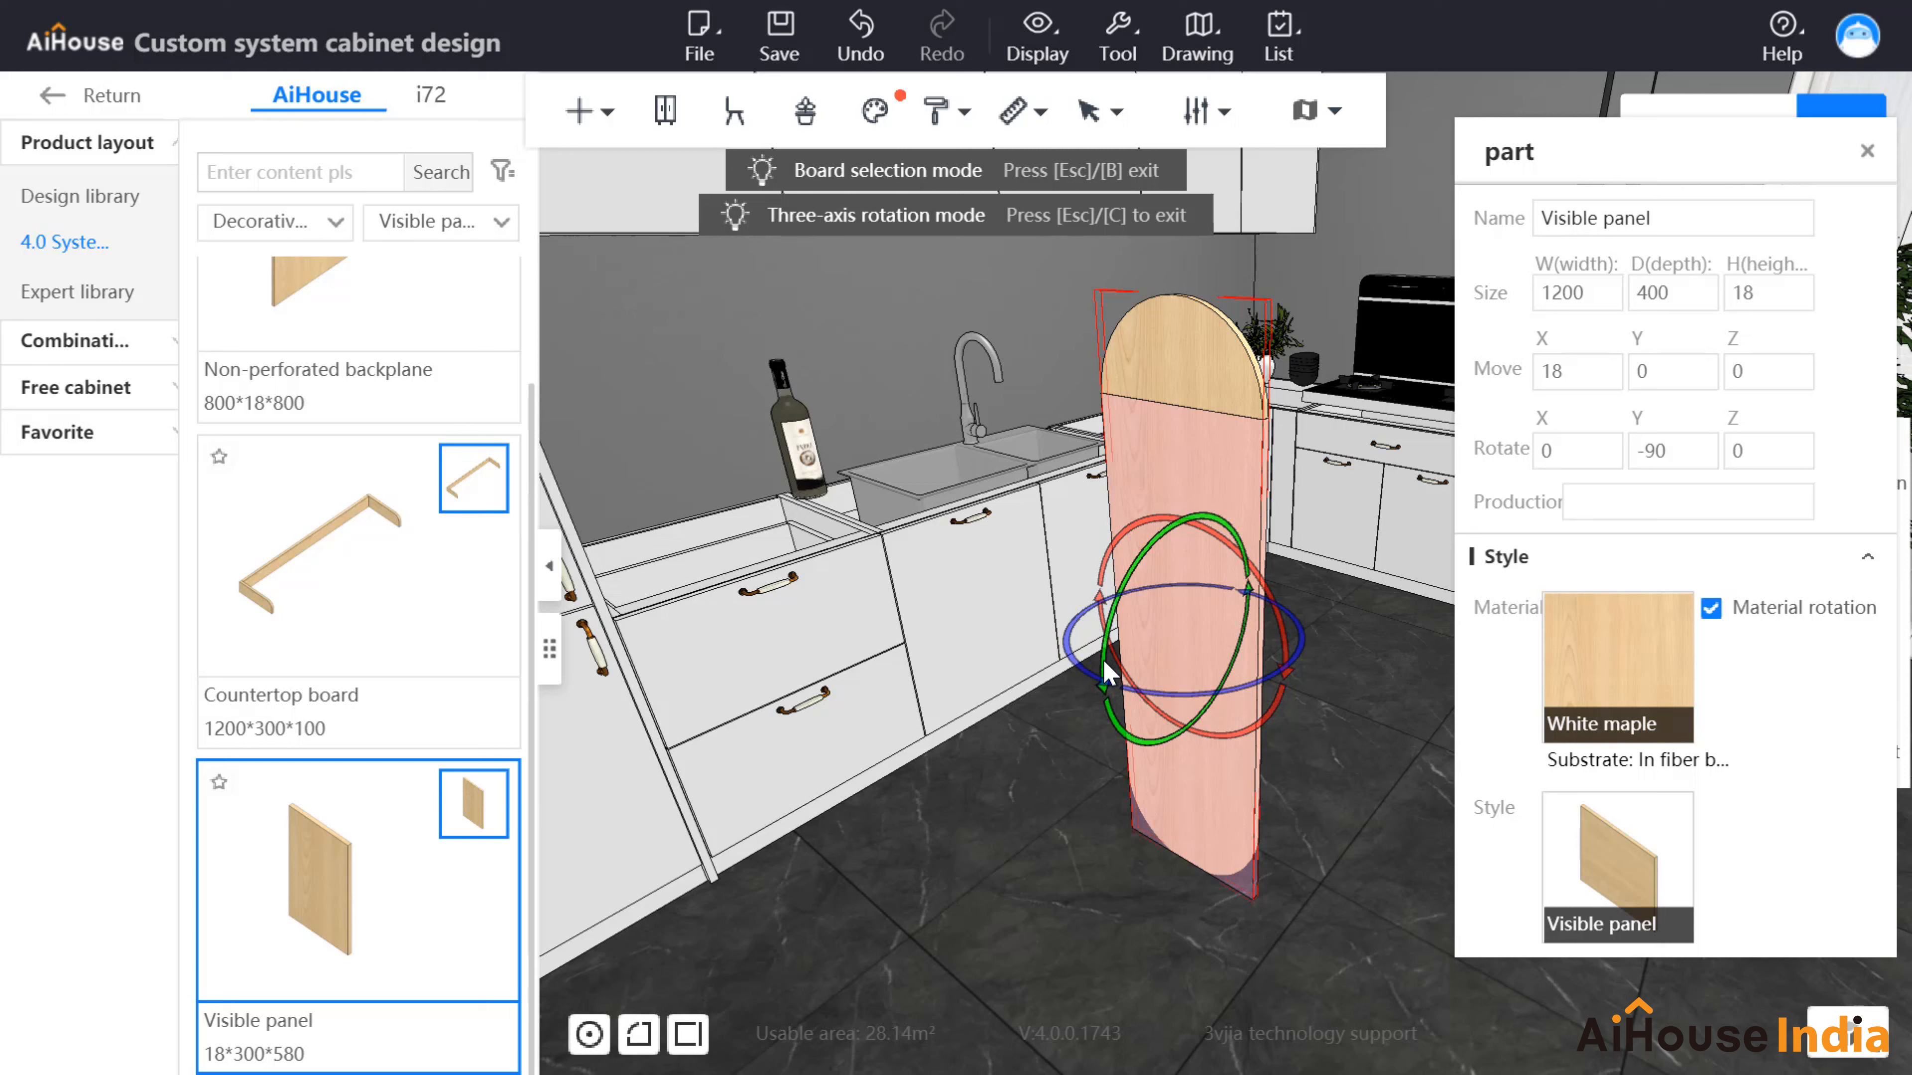
drag(1100, 656, 1268, 542)
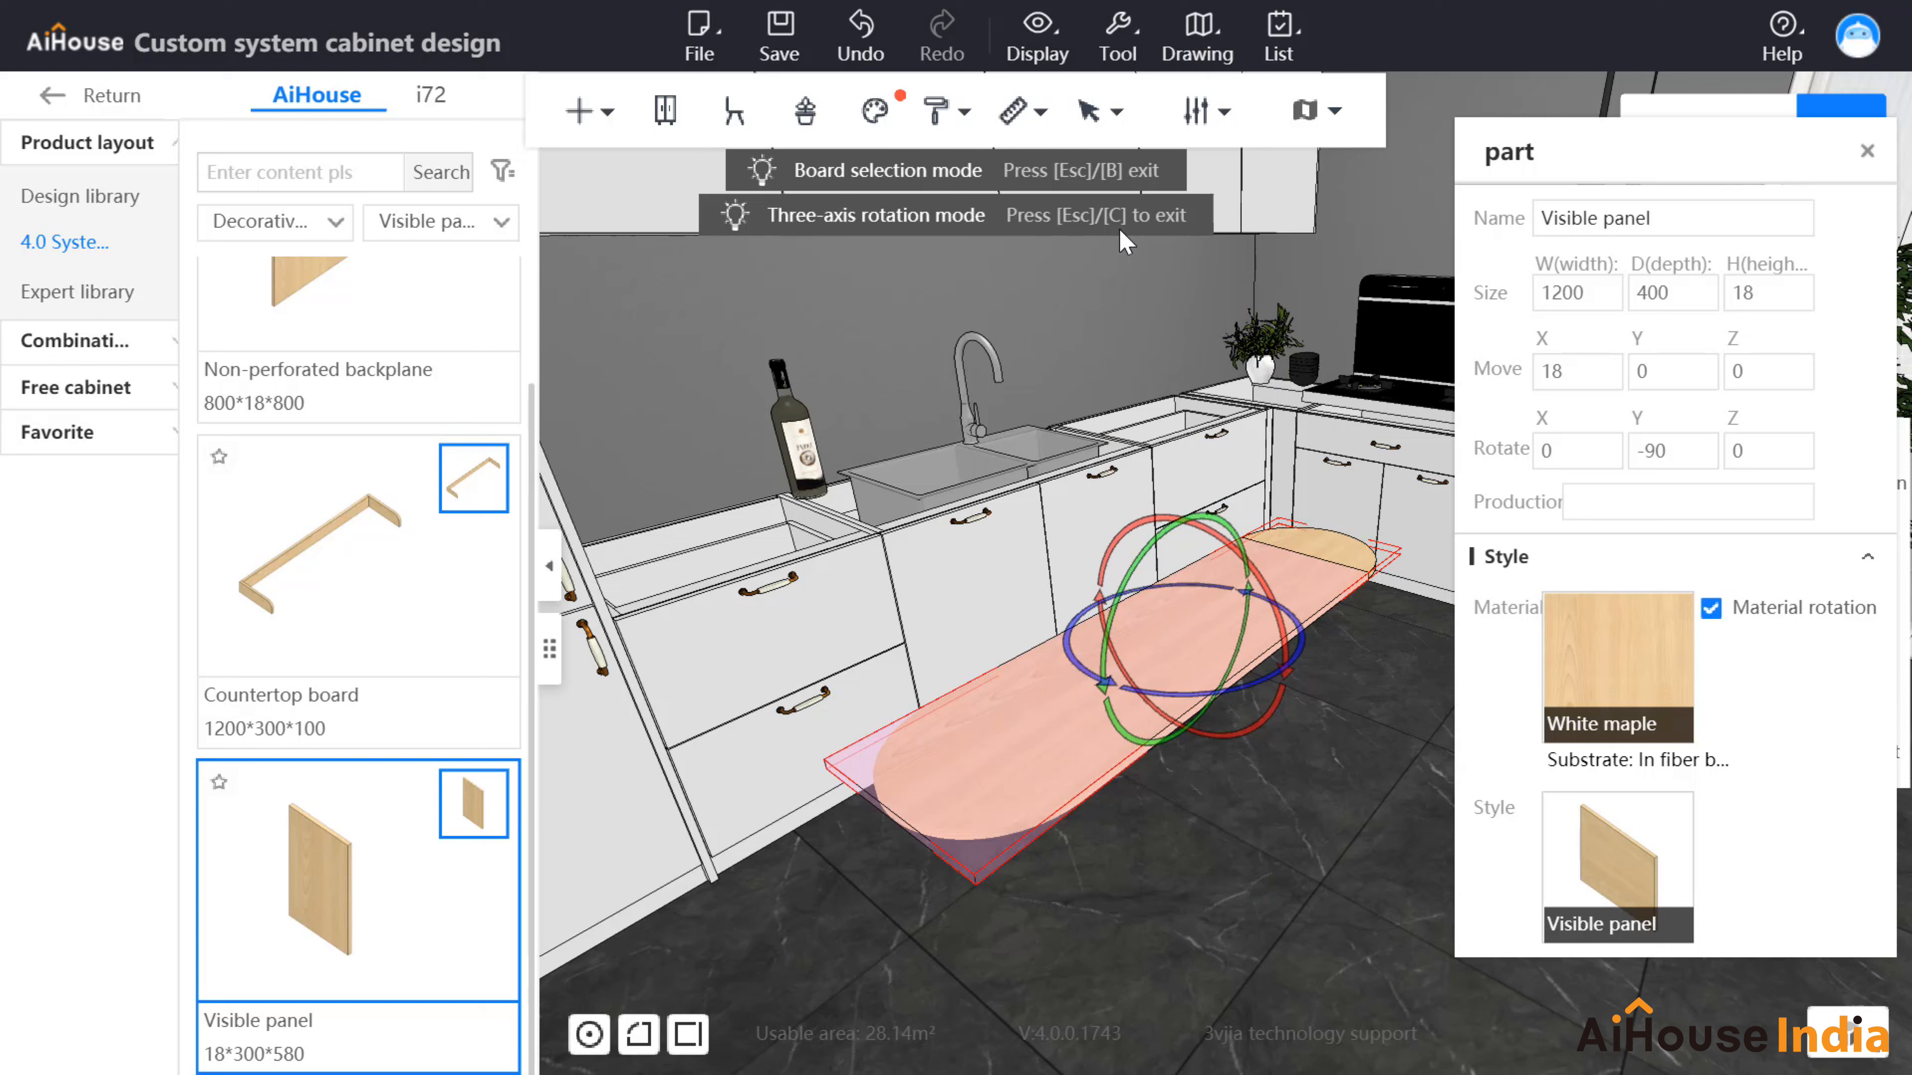
key(c)
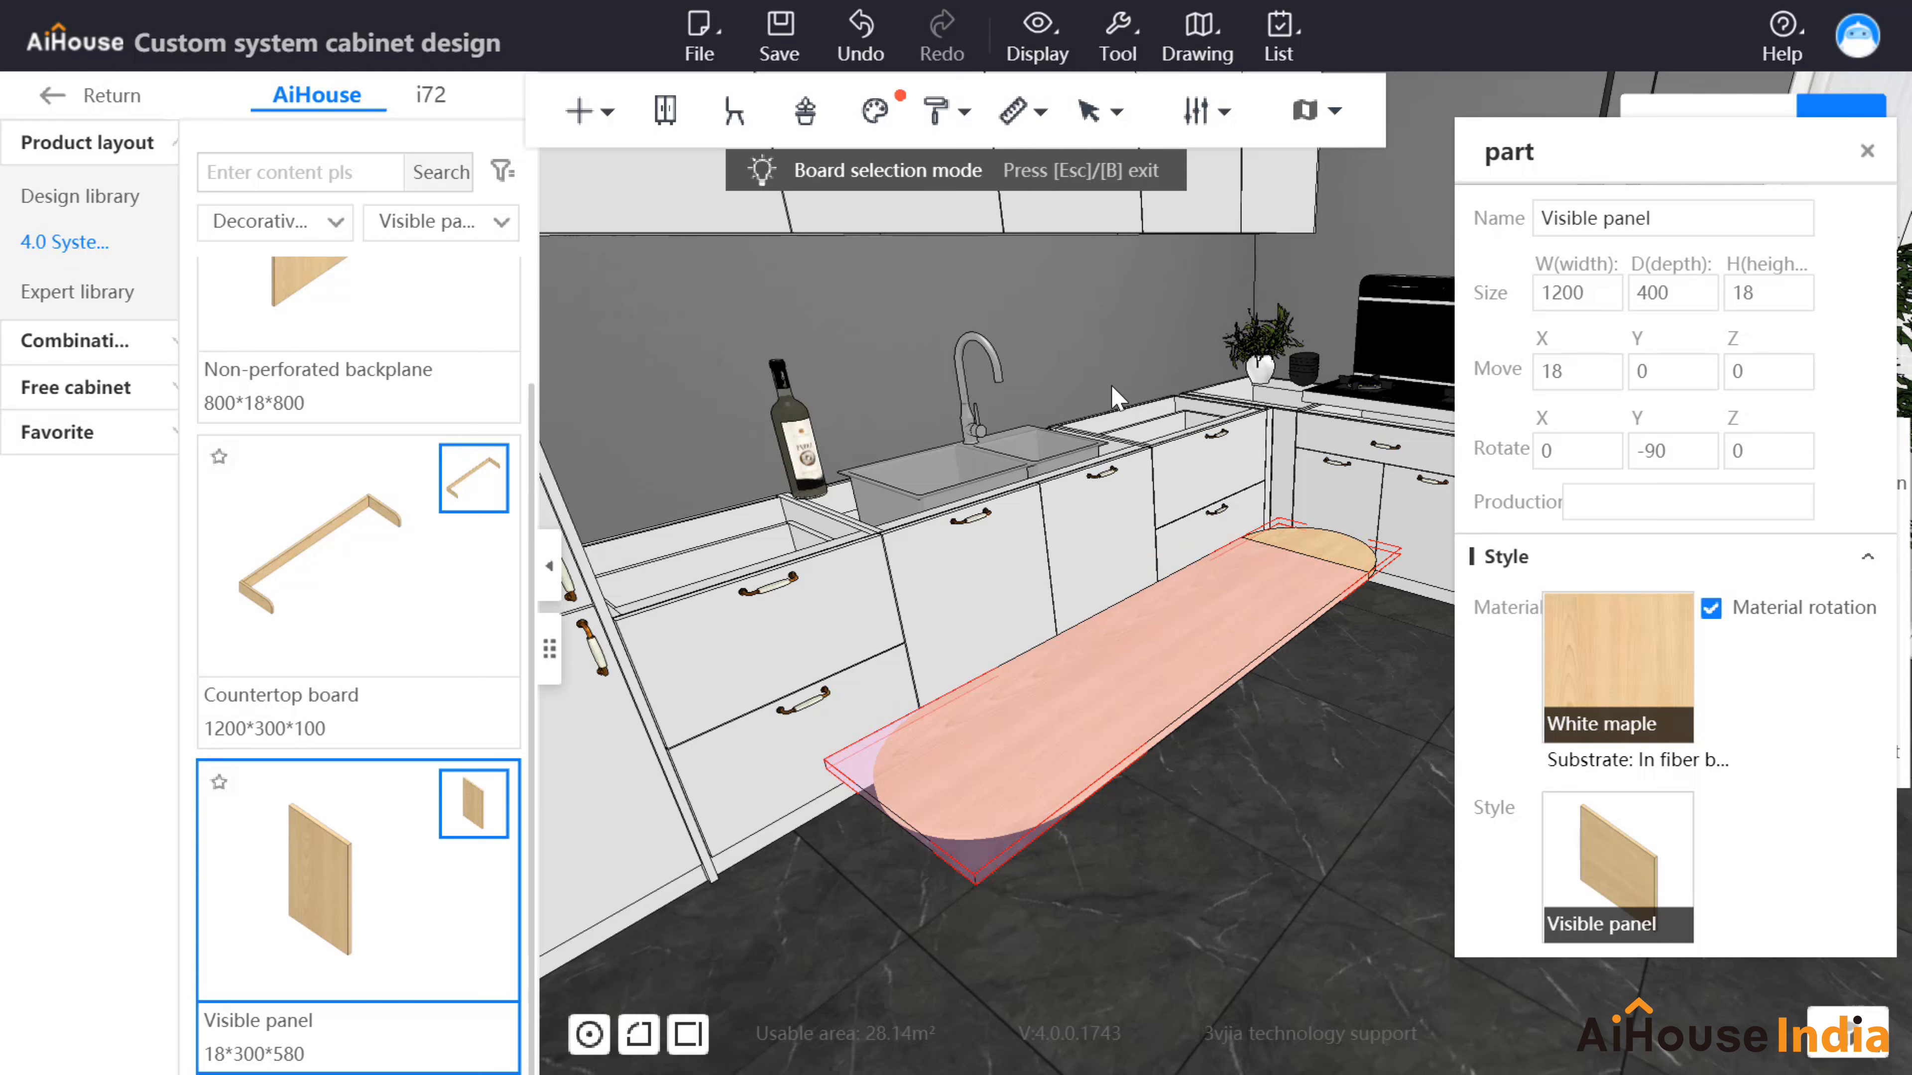
click(1868, 153)
drag(1412, 672, 1245, 790)
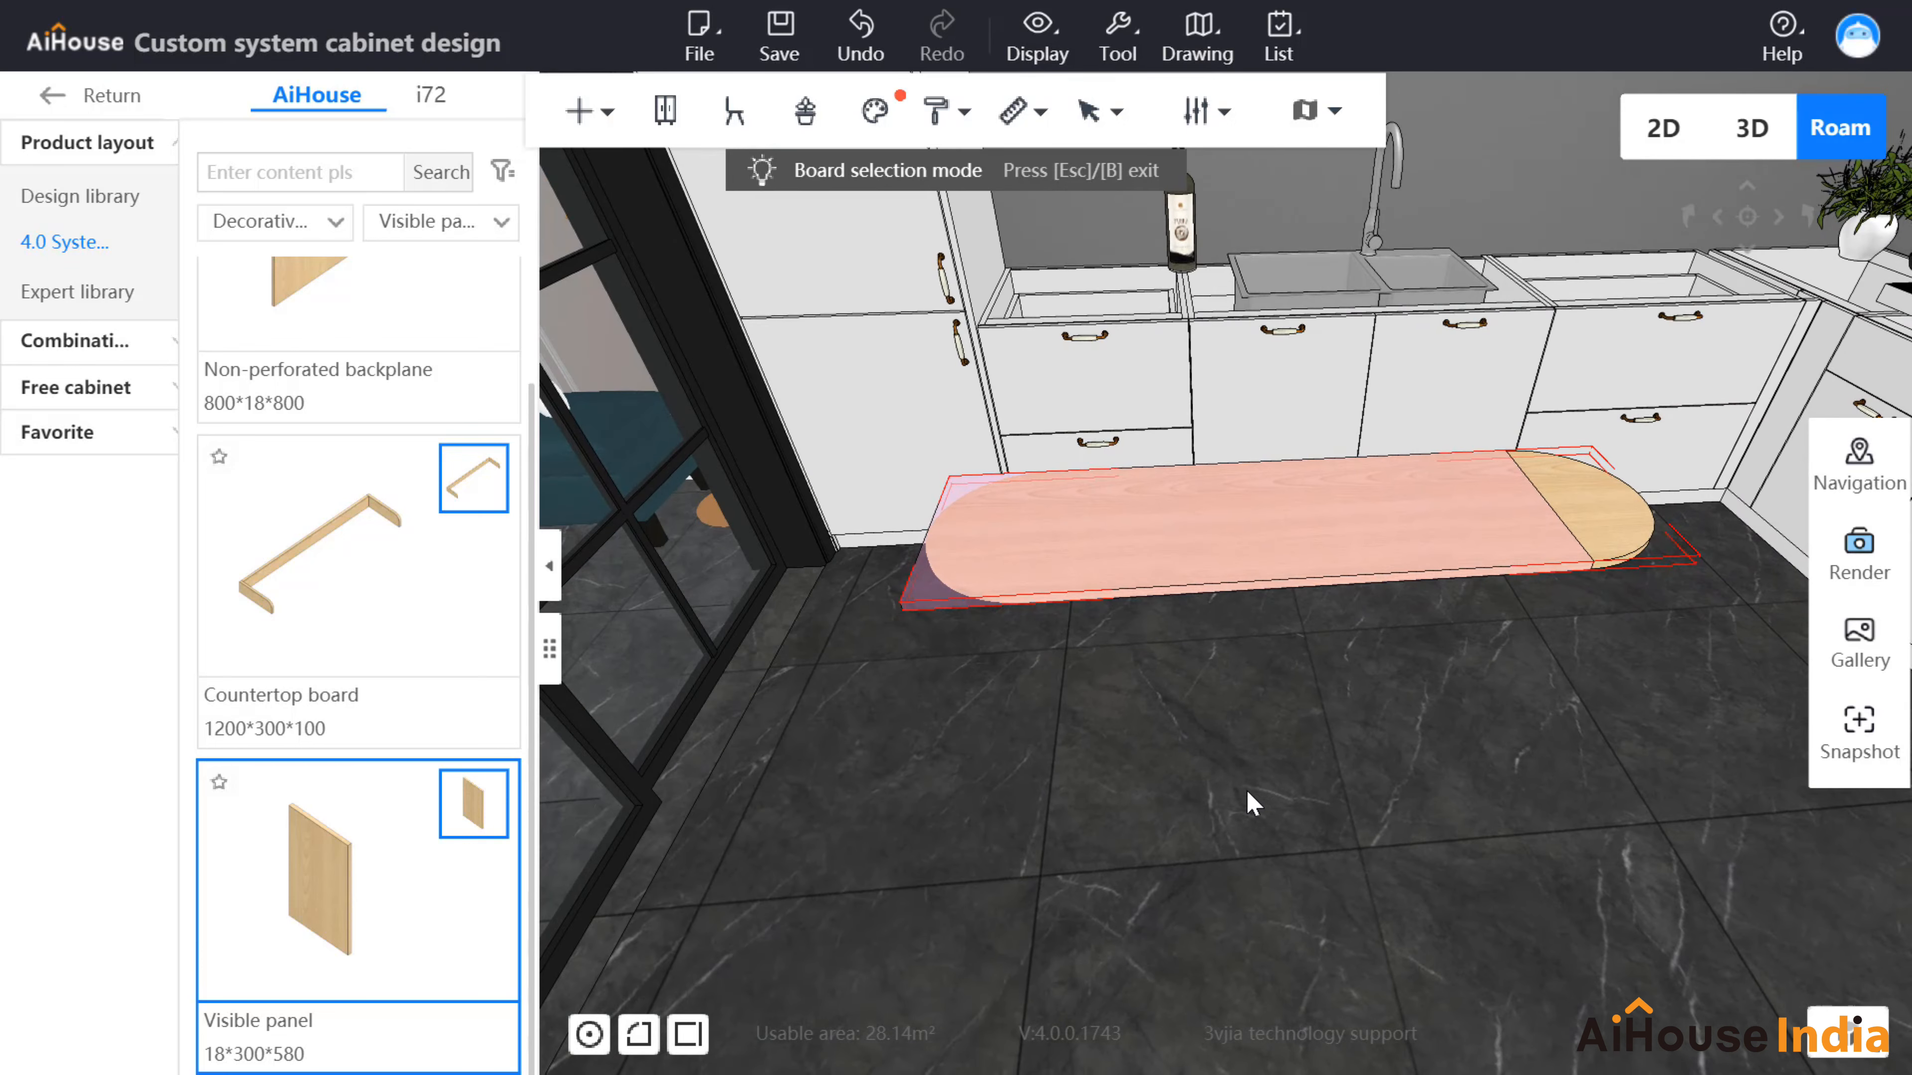
Step: Raise the rounded board onto the base cabinets and pick up an 18×300×580 Visible panel
scroll(1242, 798, up, 2)
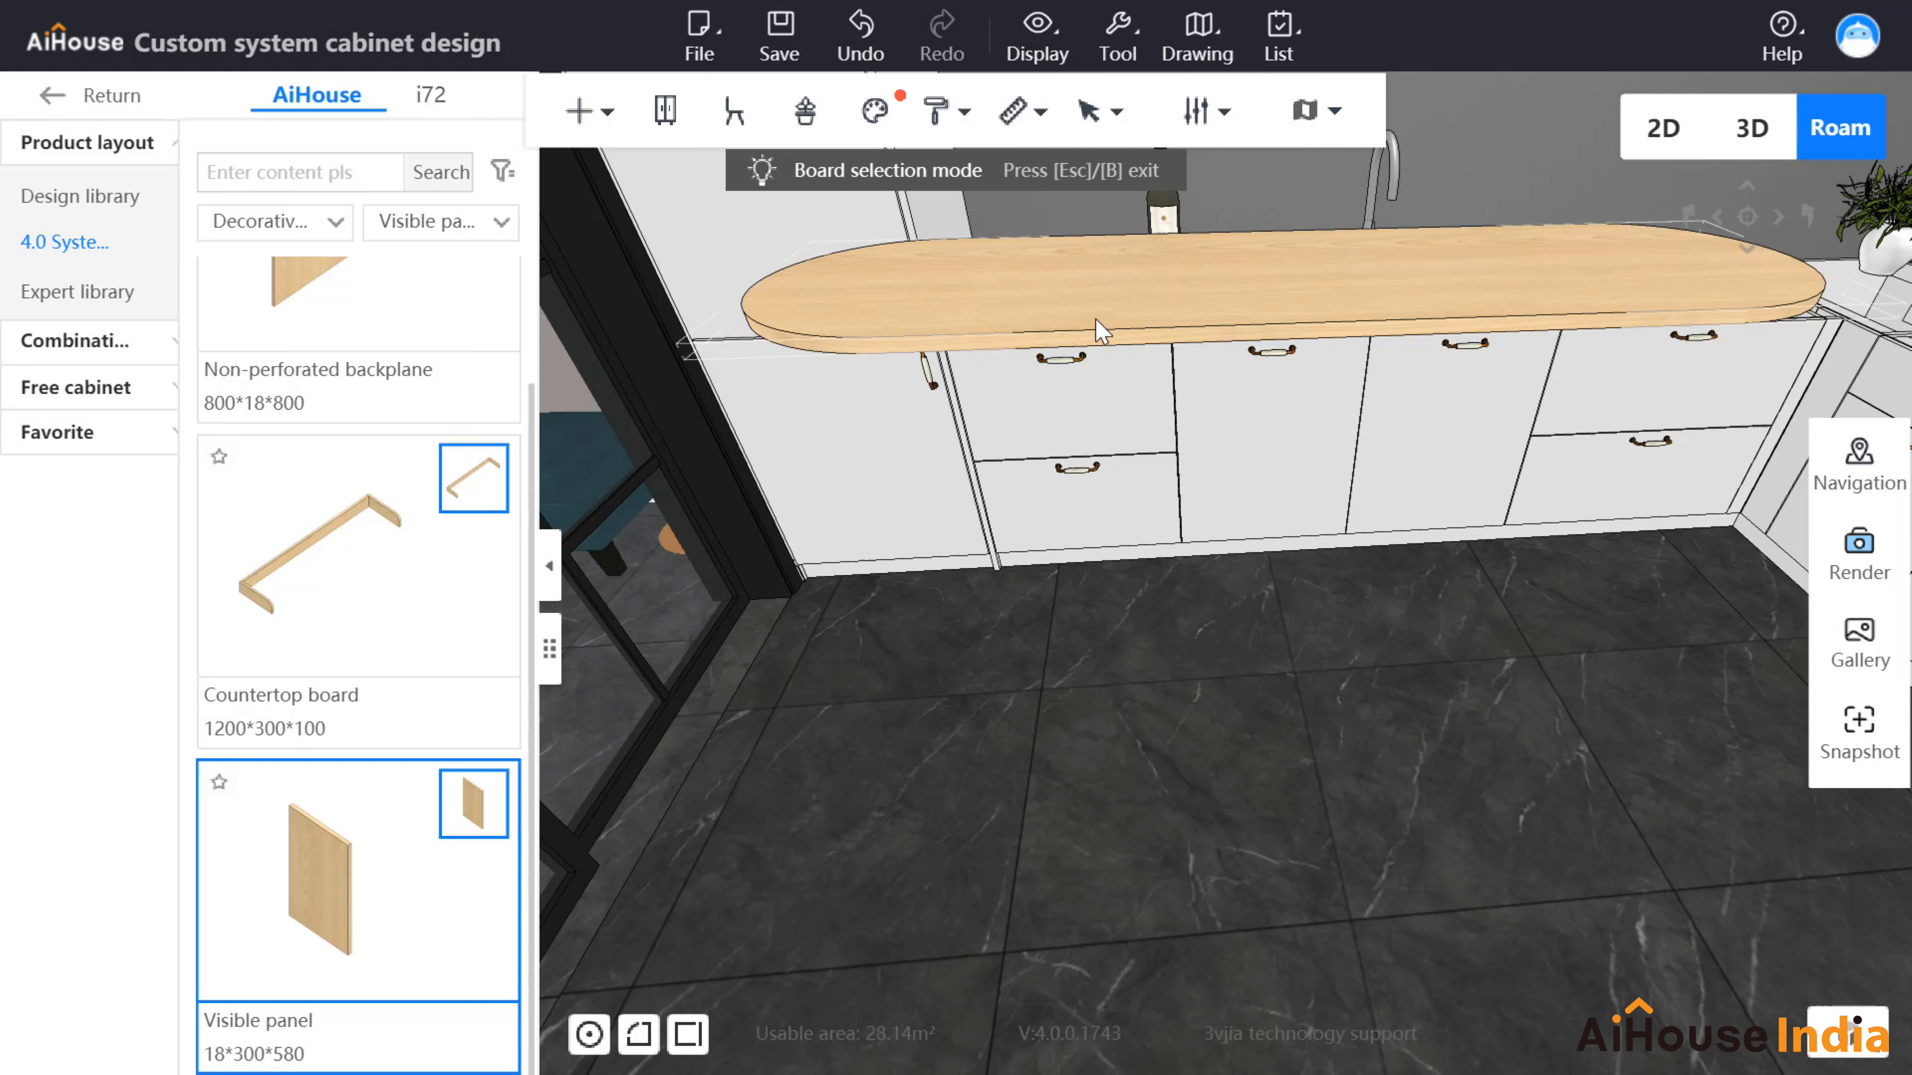
click(324, 889)
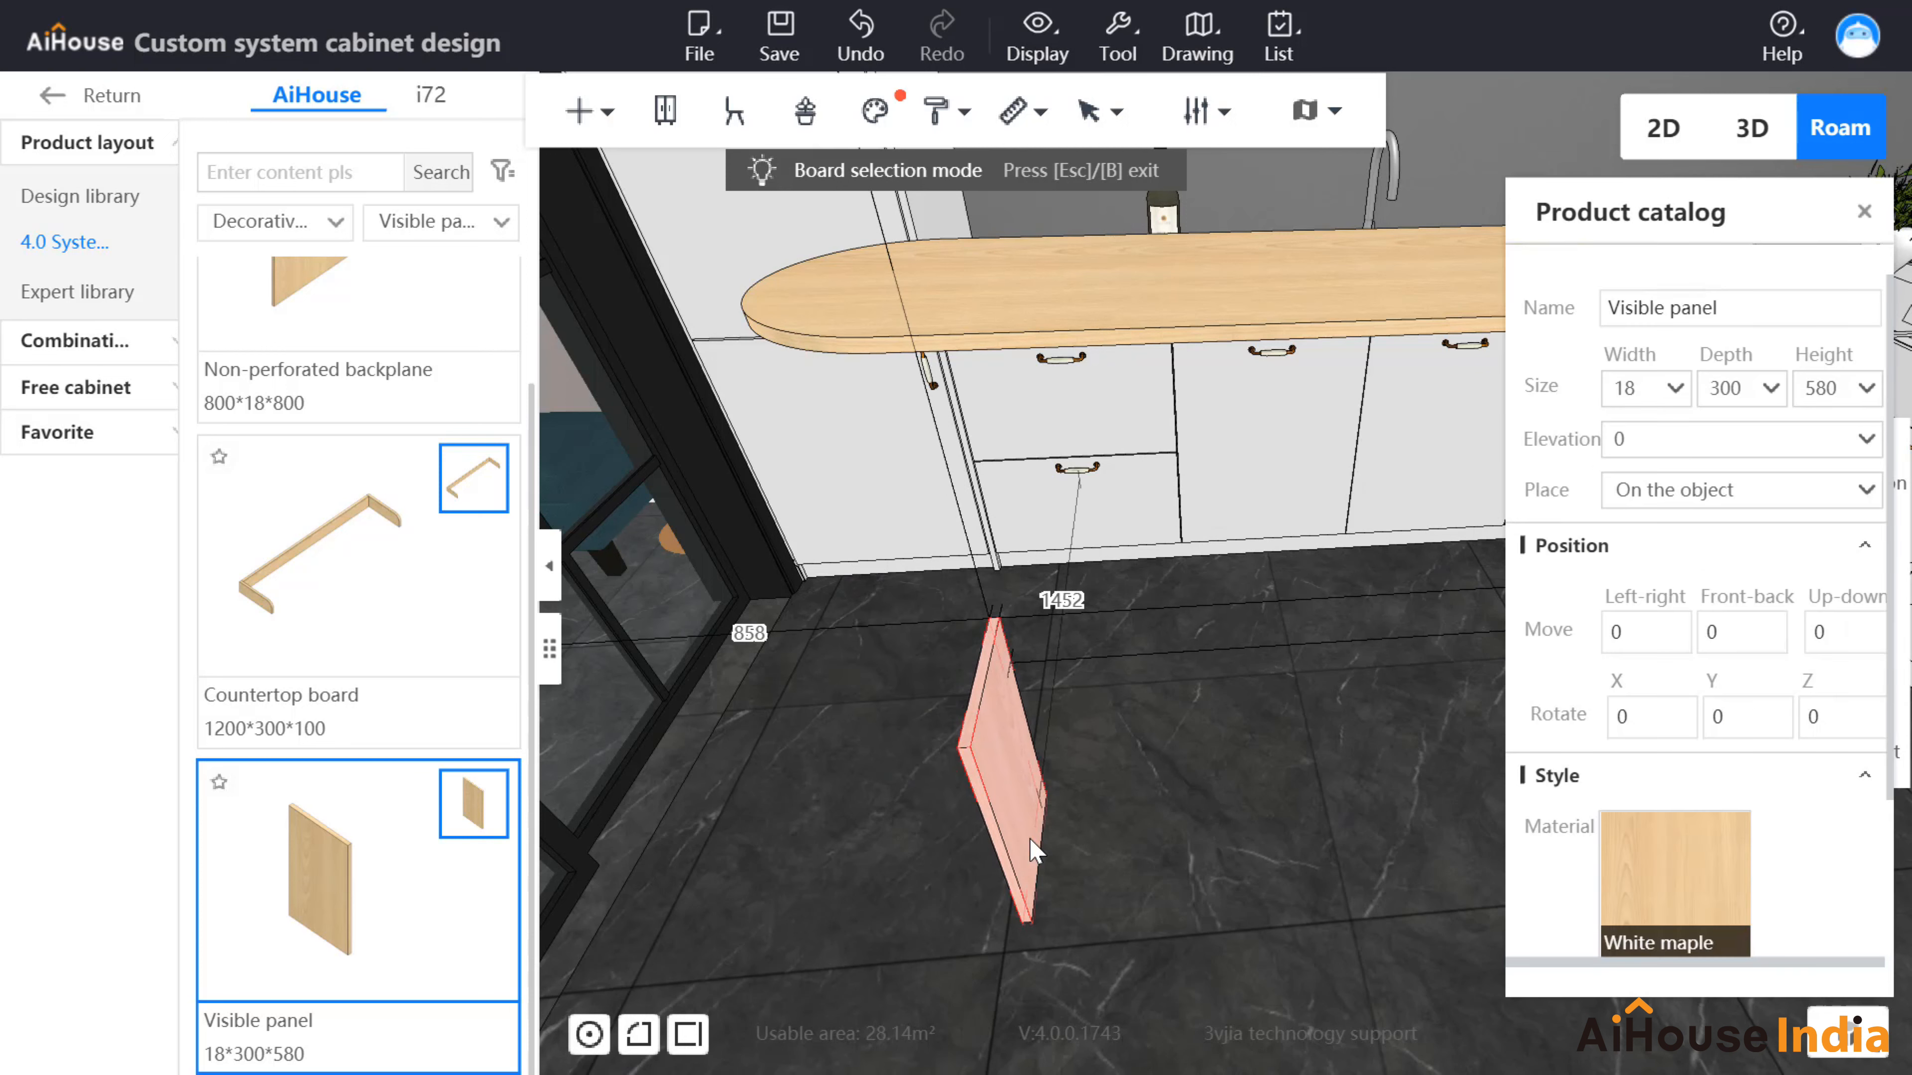
Step: Drop the Visible panel on the floor and resize it to width 50 and depth 50
click(1012, 817)
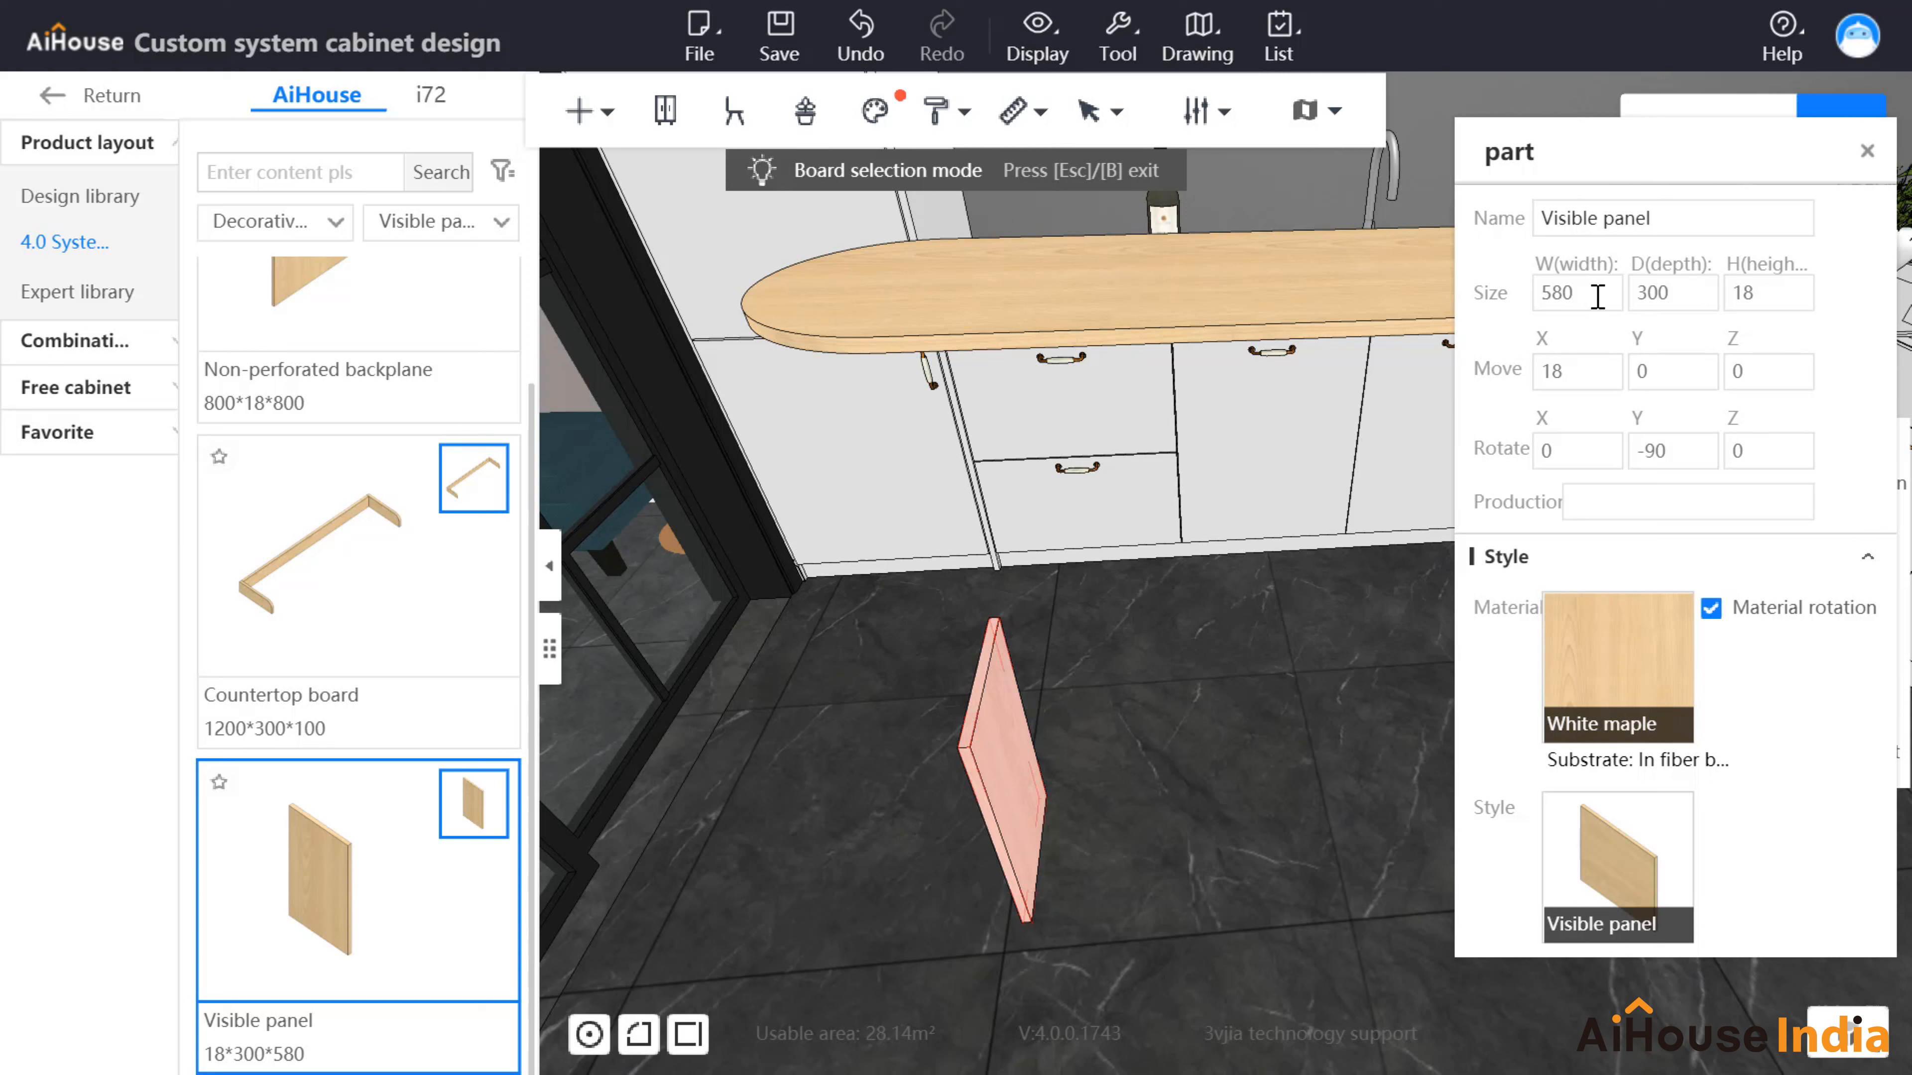
drag(1597, 295, 1510, 286)
text(50)
key(Return)
click(1670, 294)
double_click(1669, 294)
text(50)
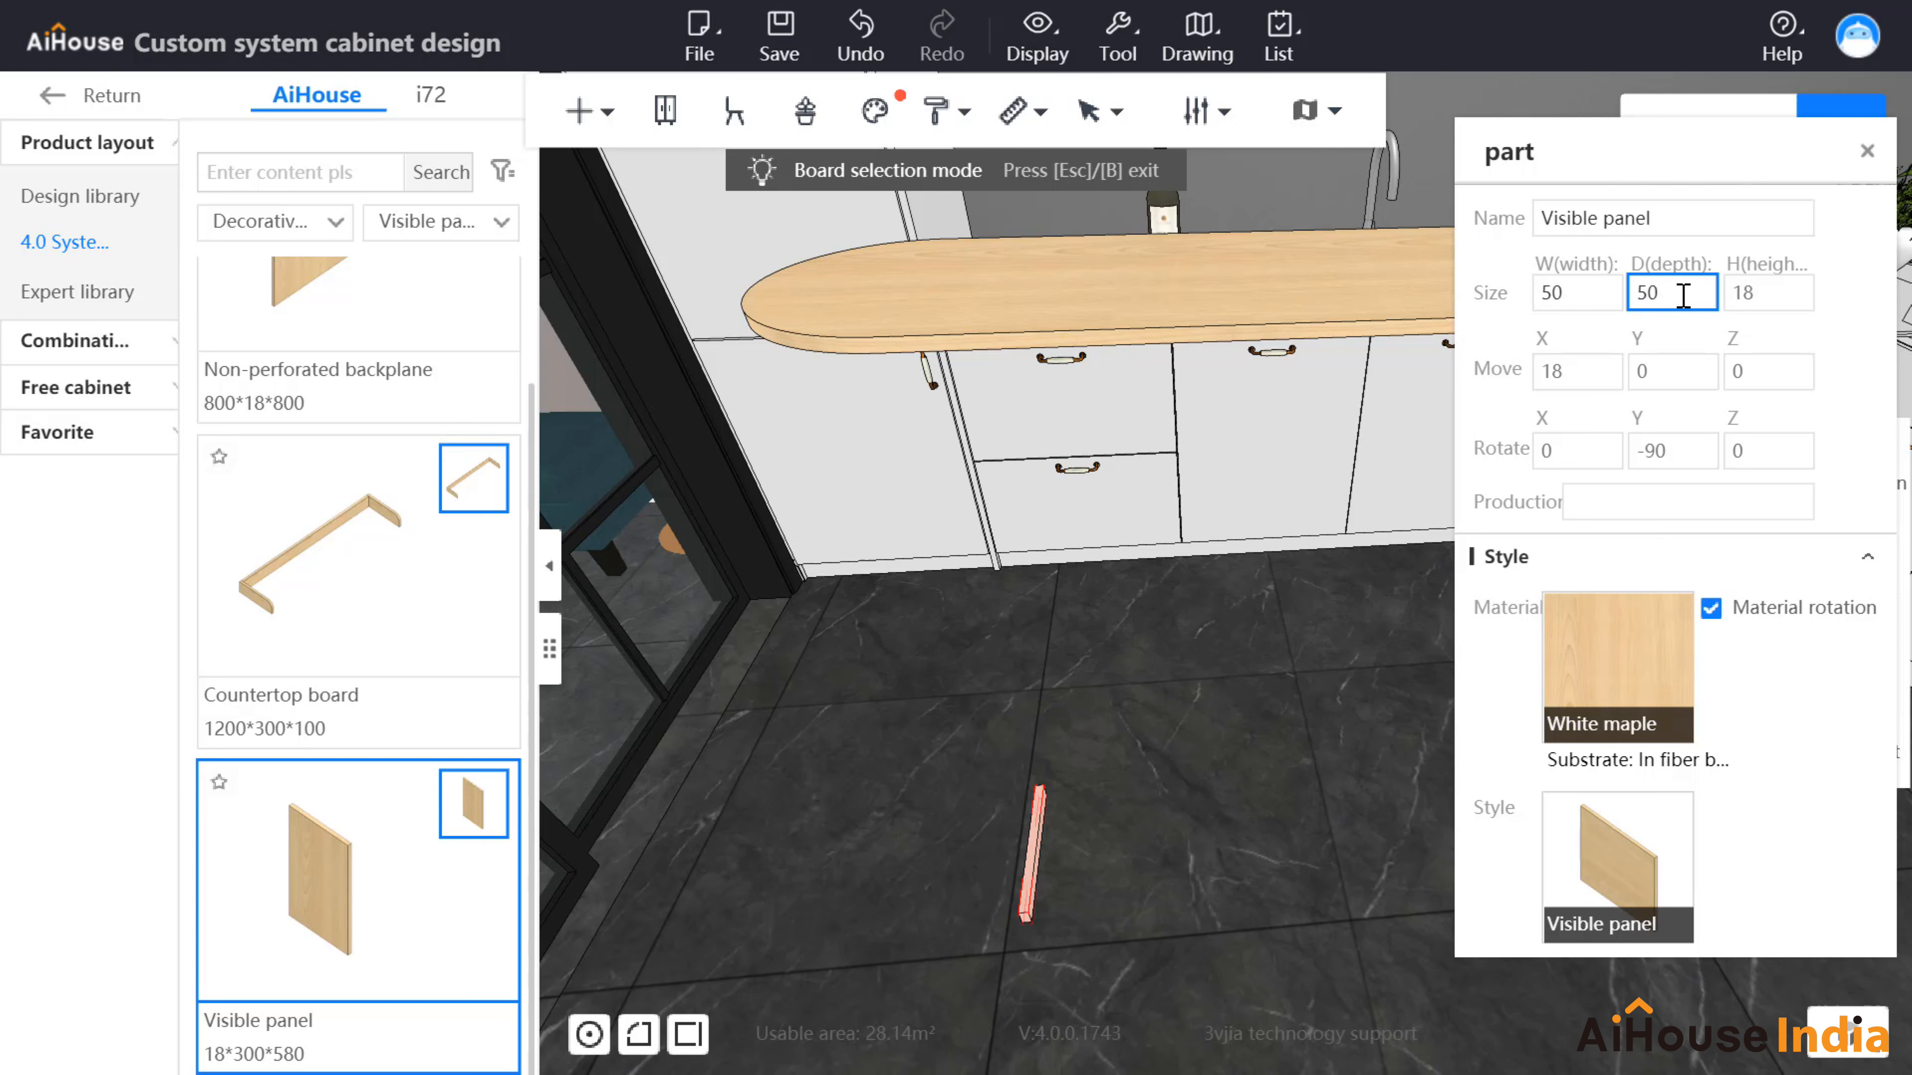
key(Return)
key(e)
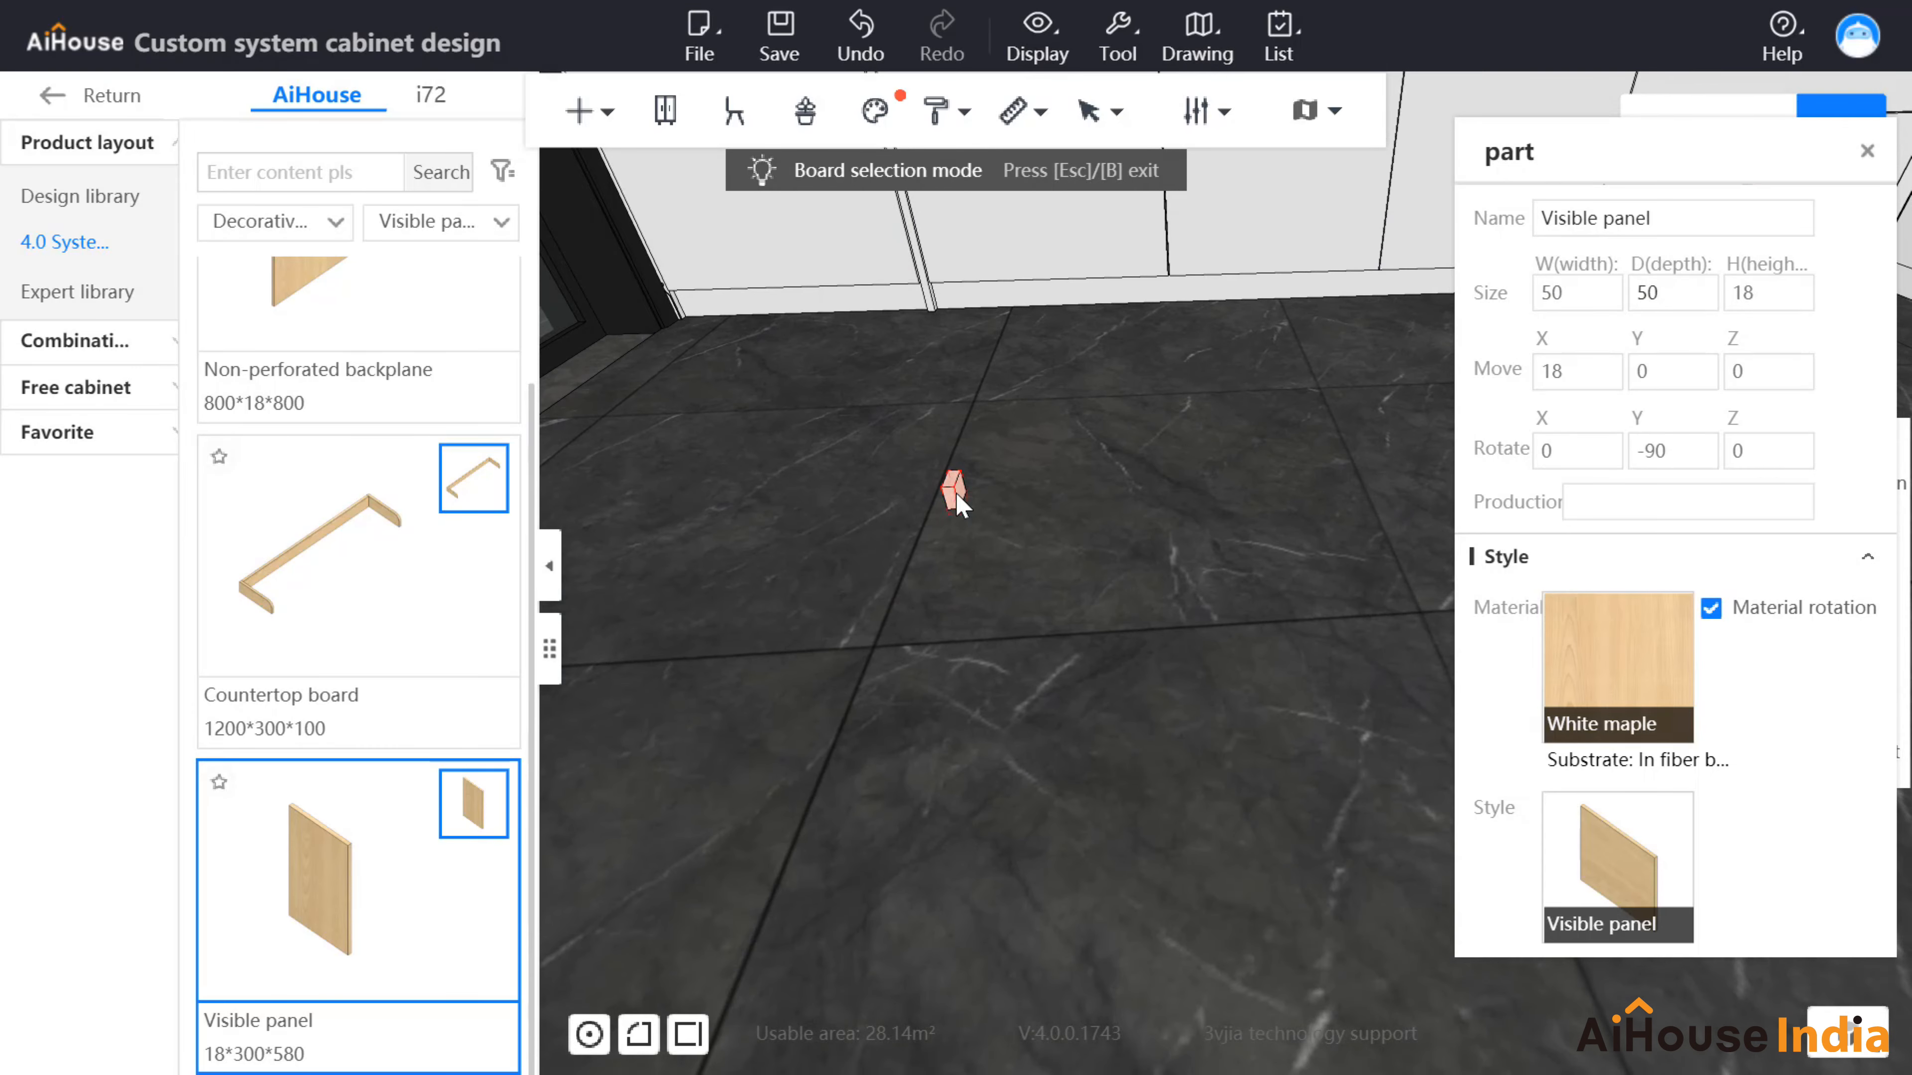
Step: Open the small panel in Panel point editing and select all four corner points
right_click(955, 494)
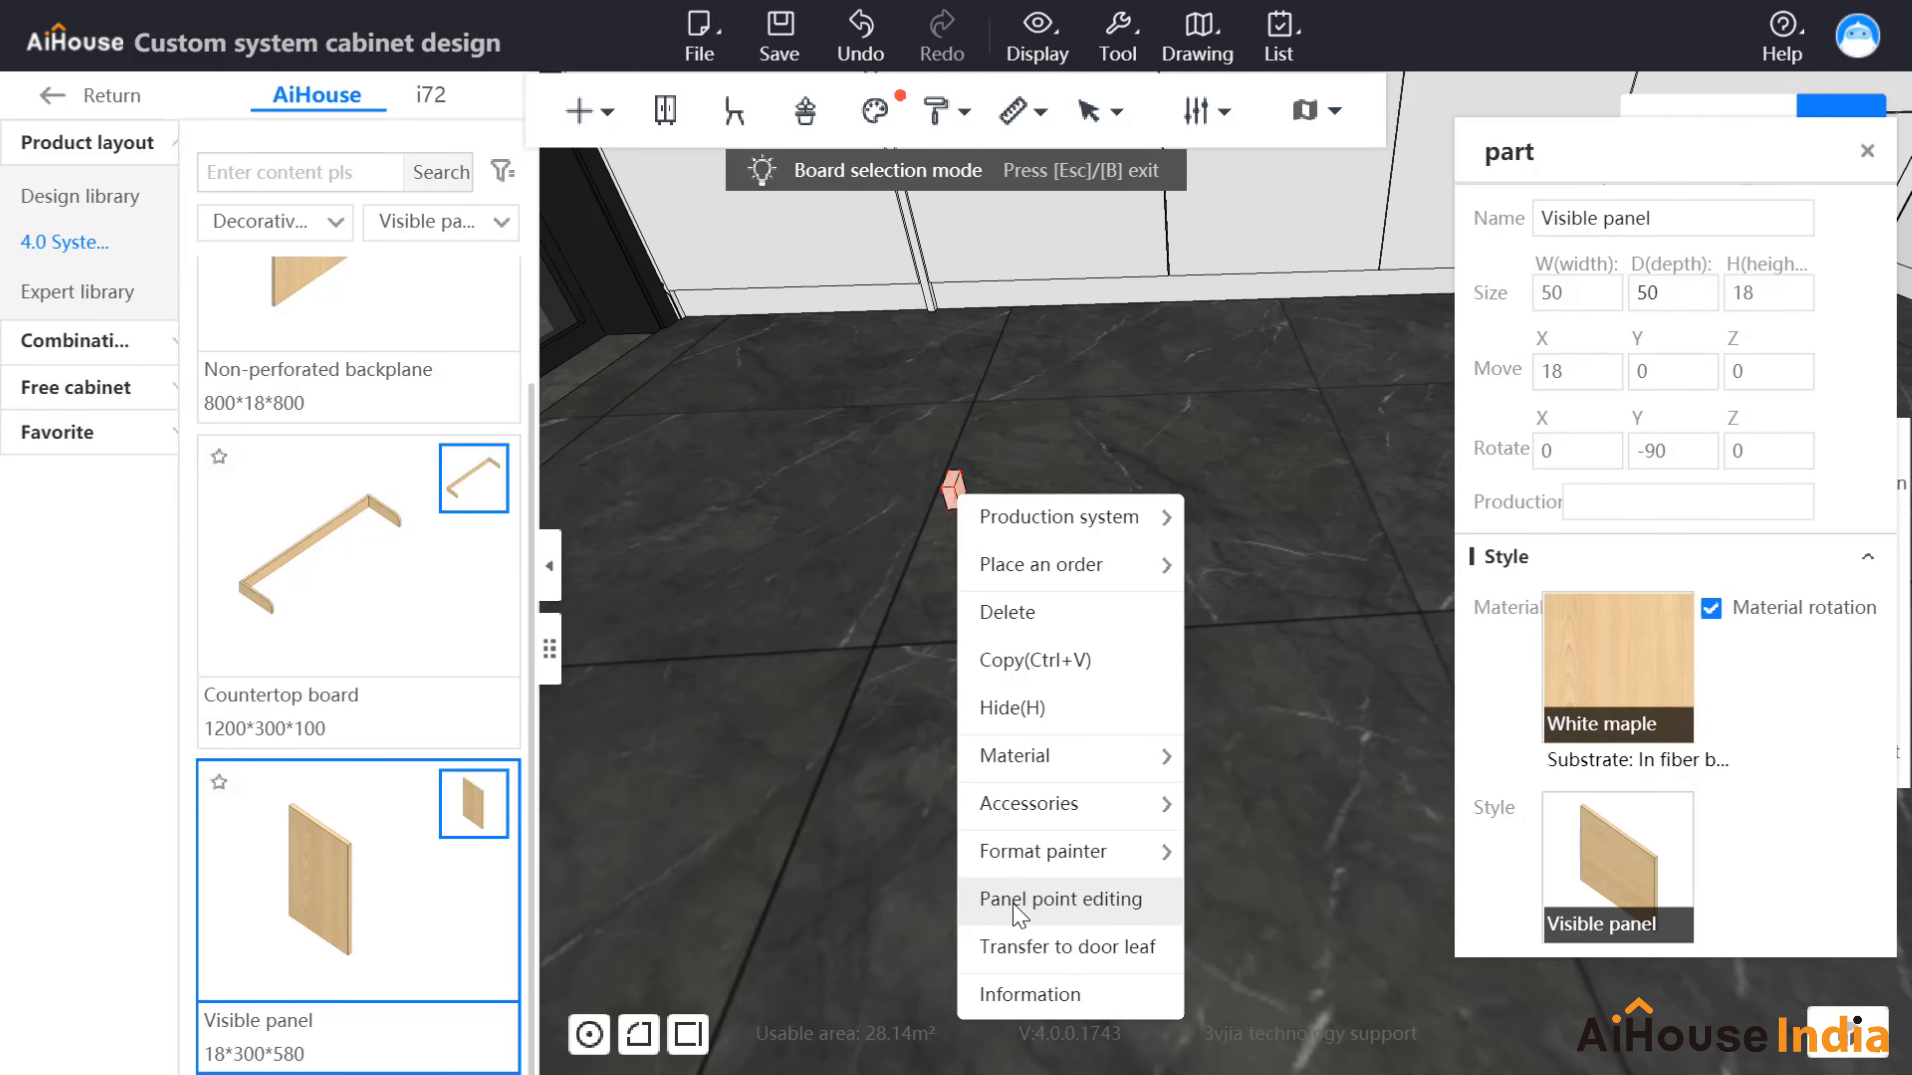
click(1022, 900)
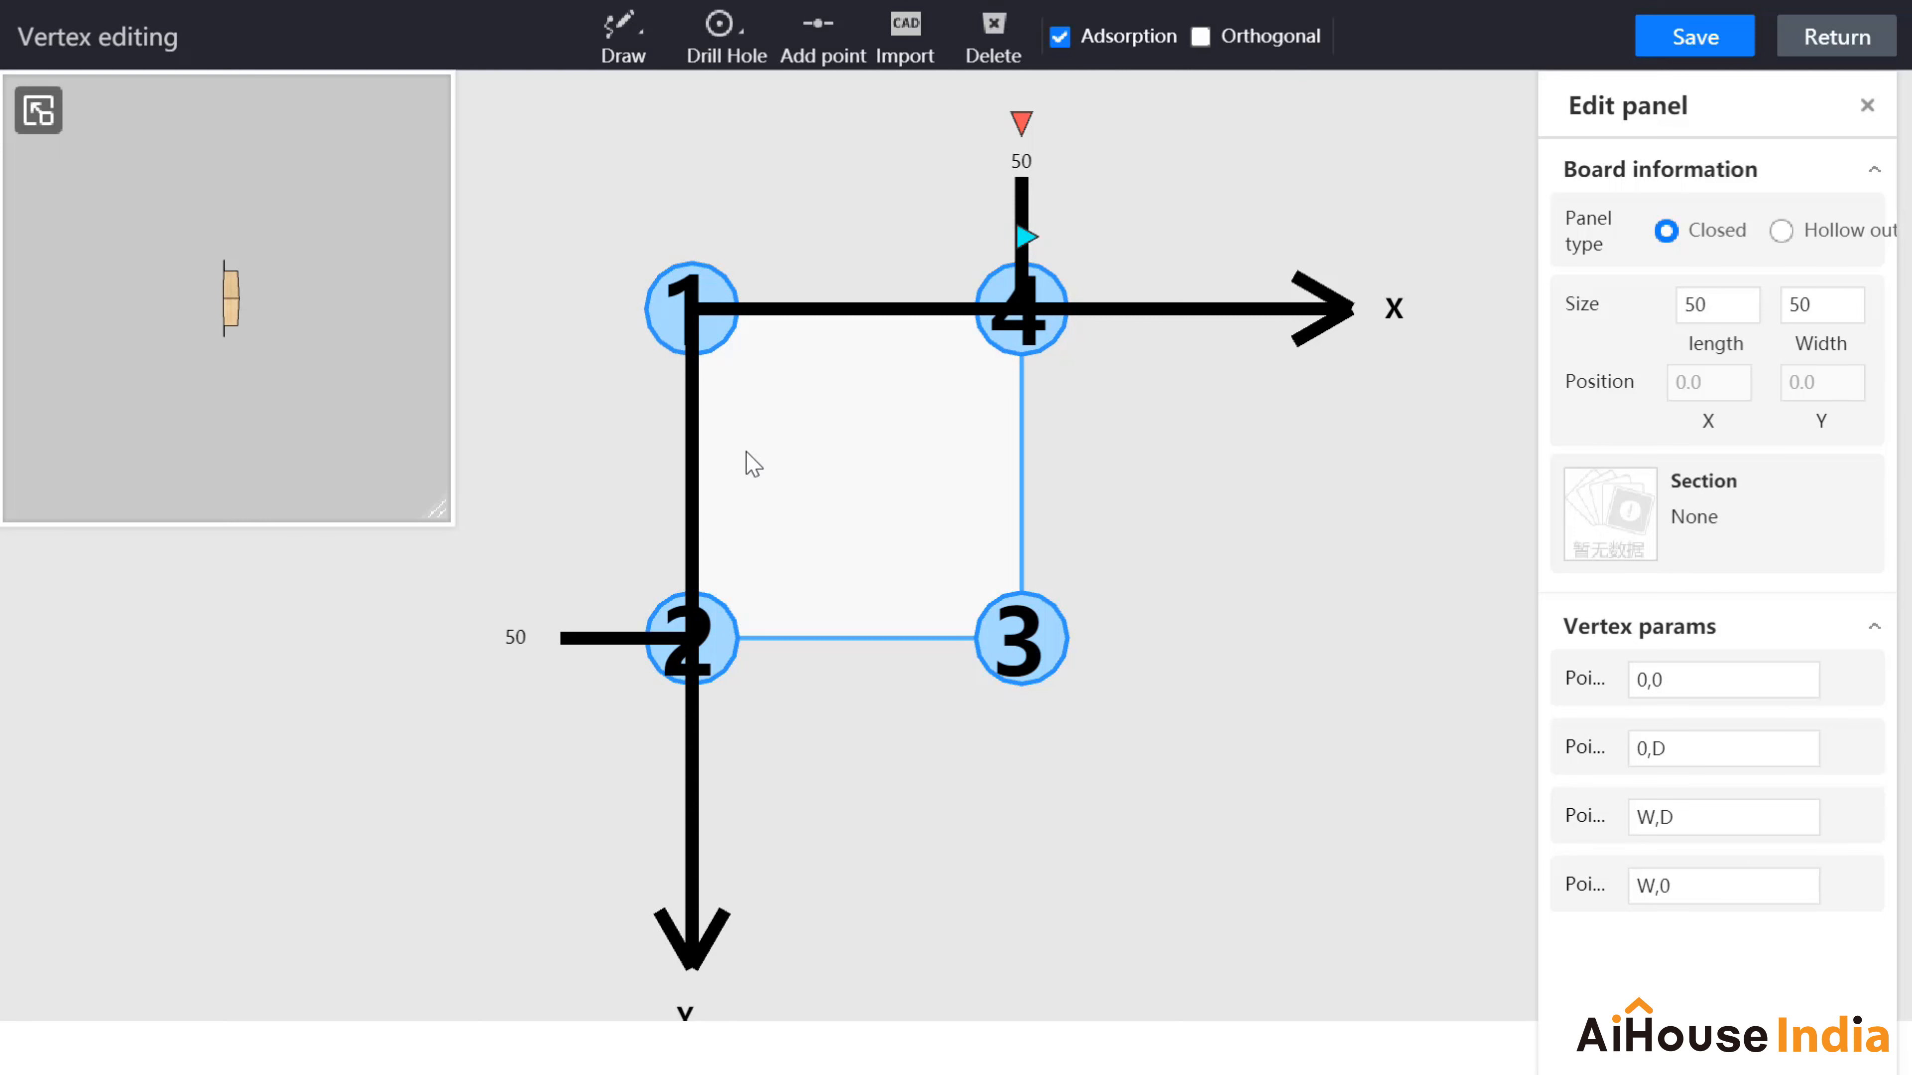
click(719, 335)
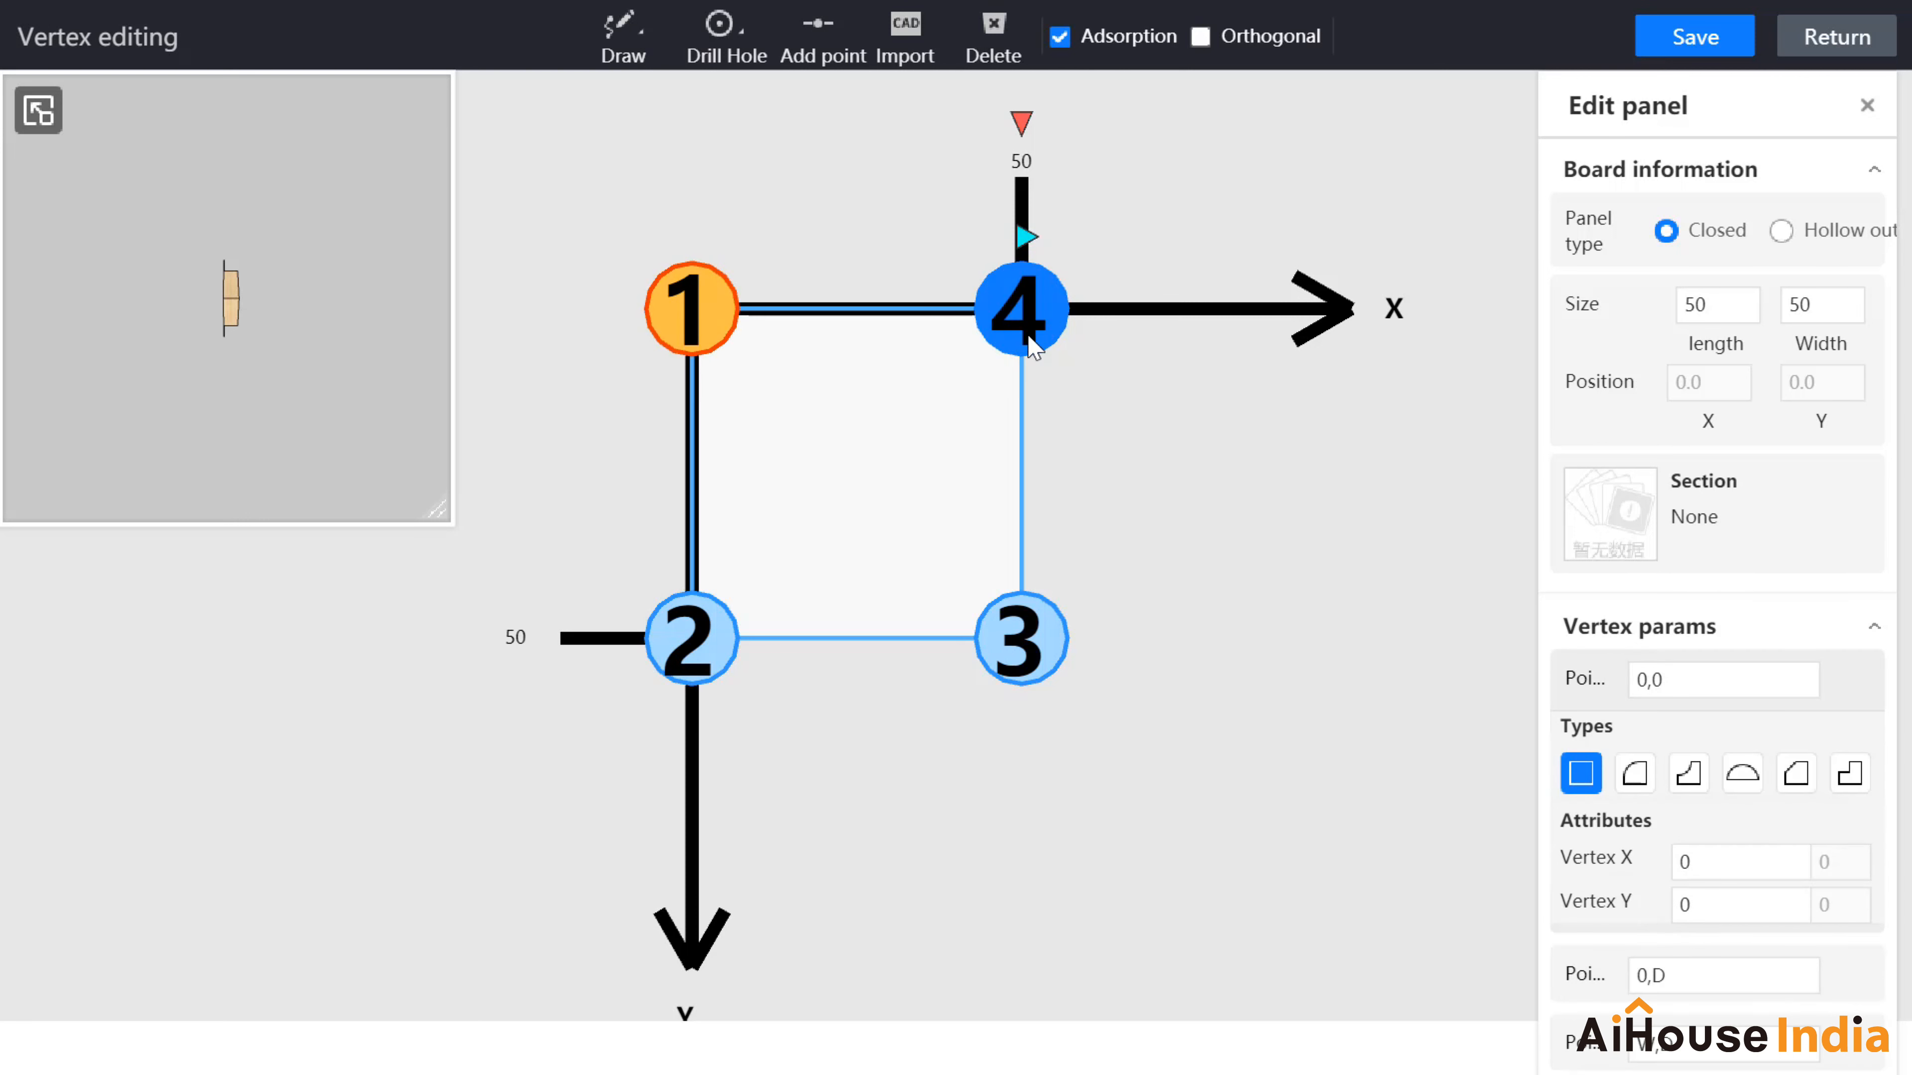
ctrl+click(728, 628)
ctrl+click(1060, 644)
ctrl+click(1050, 335)
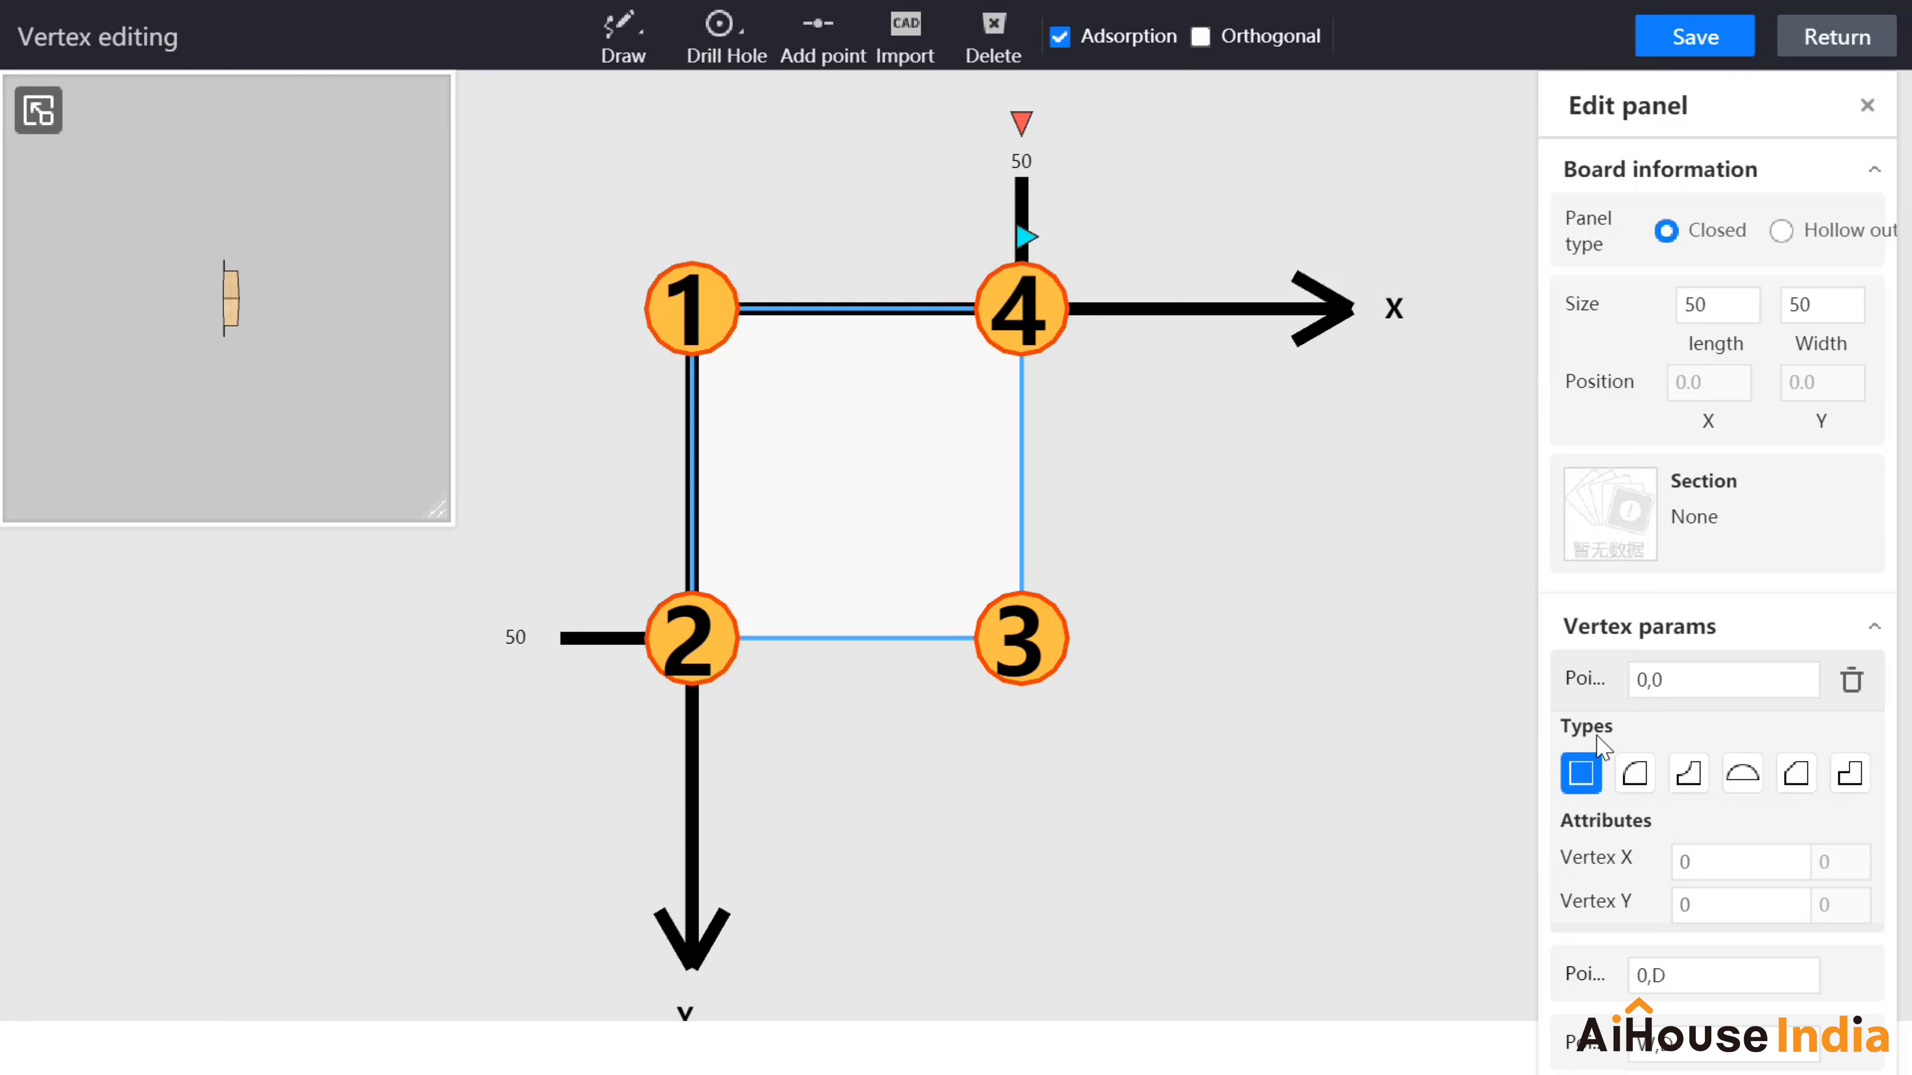
Step: Apply an outer fillet of radius 25 with 20 segments, save, and return to the scene
click(1635, 786)
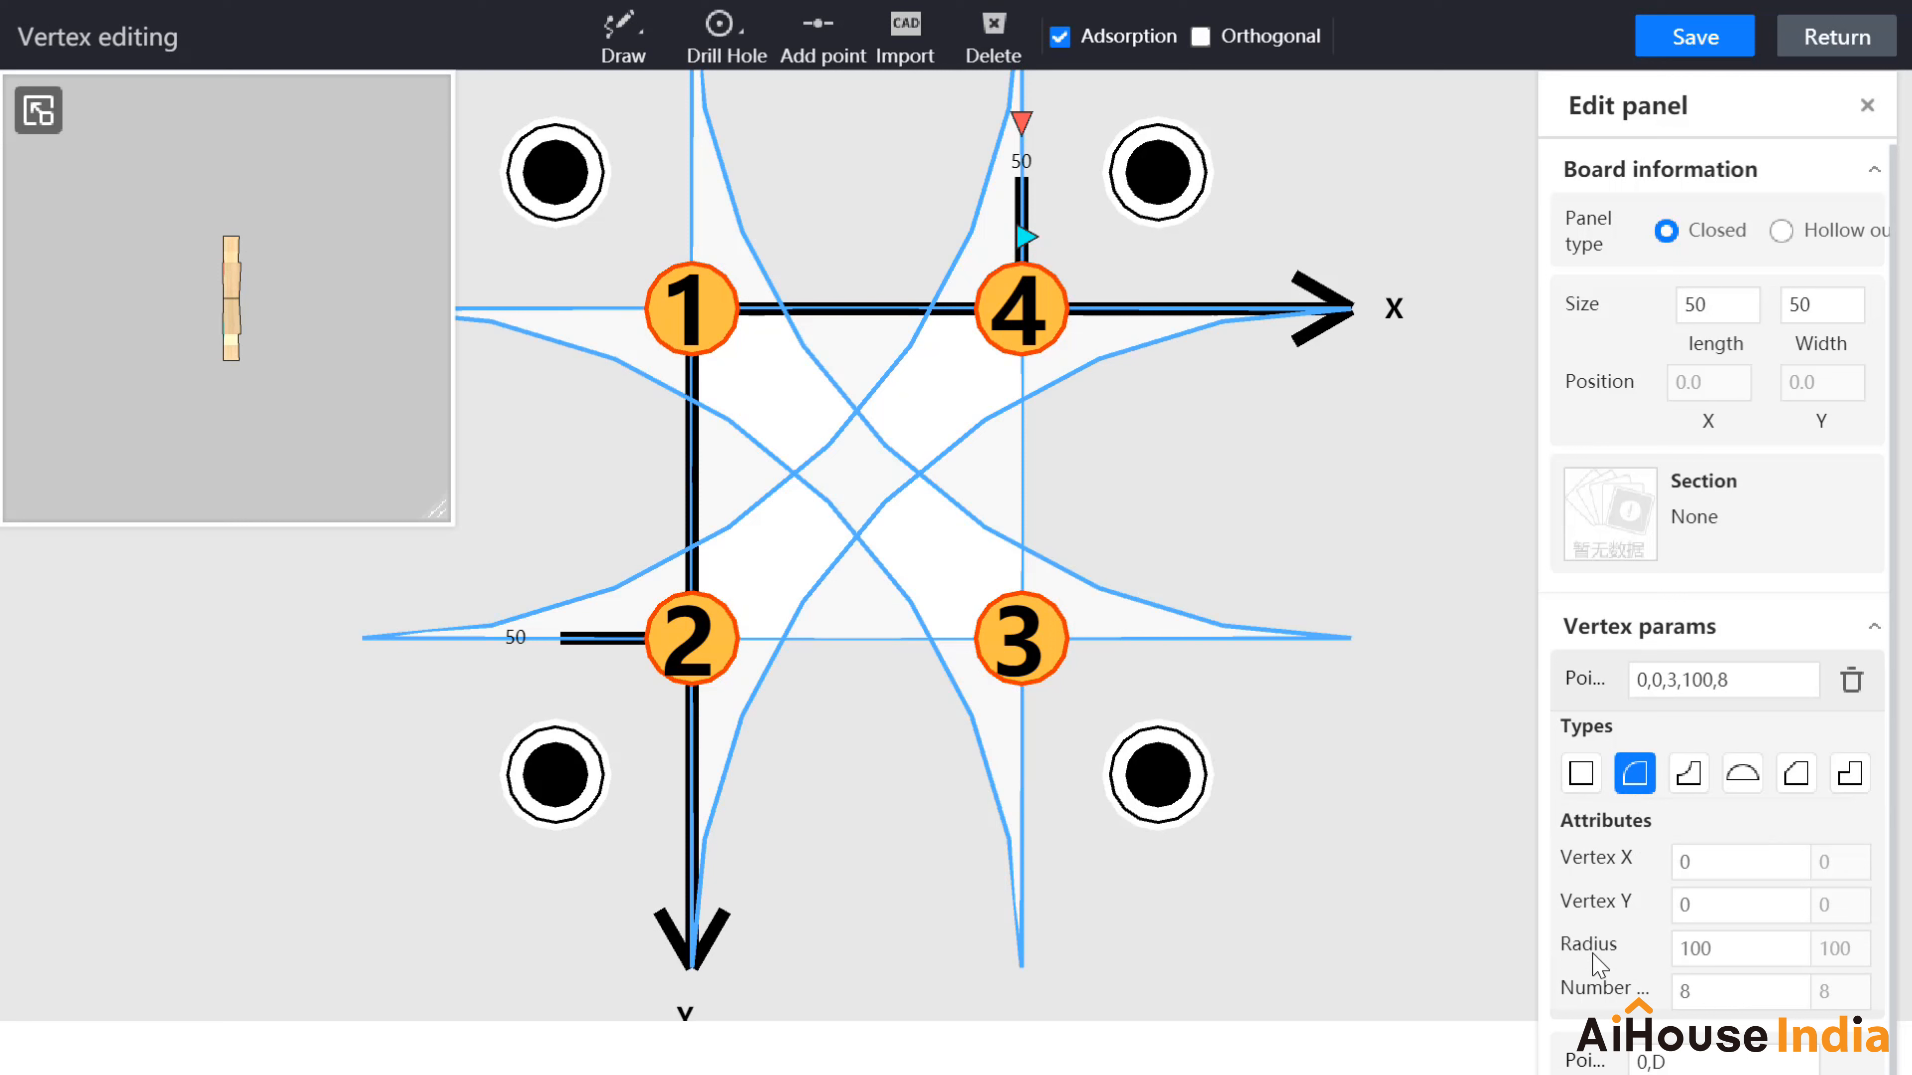
drag(1732, 951, 1653, 951)
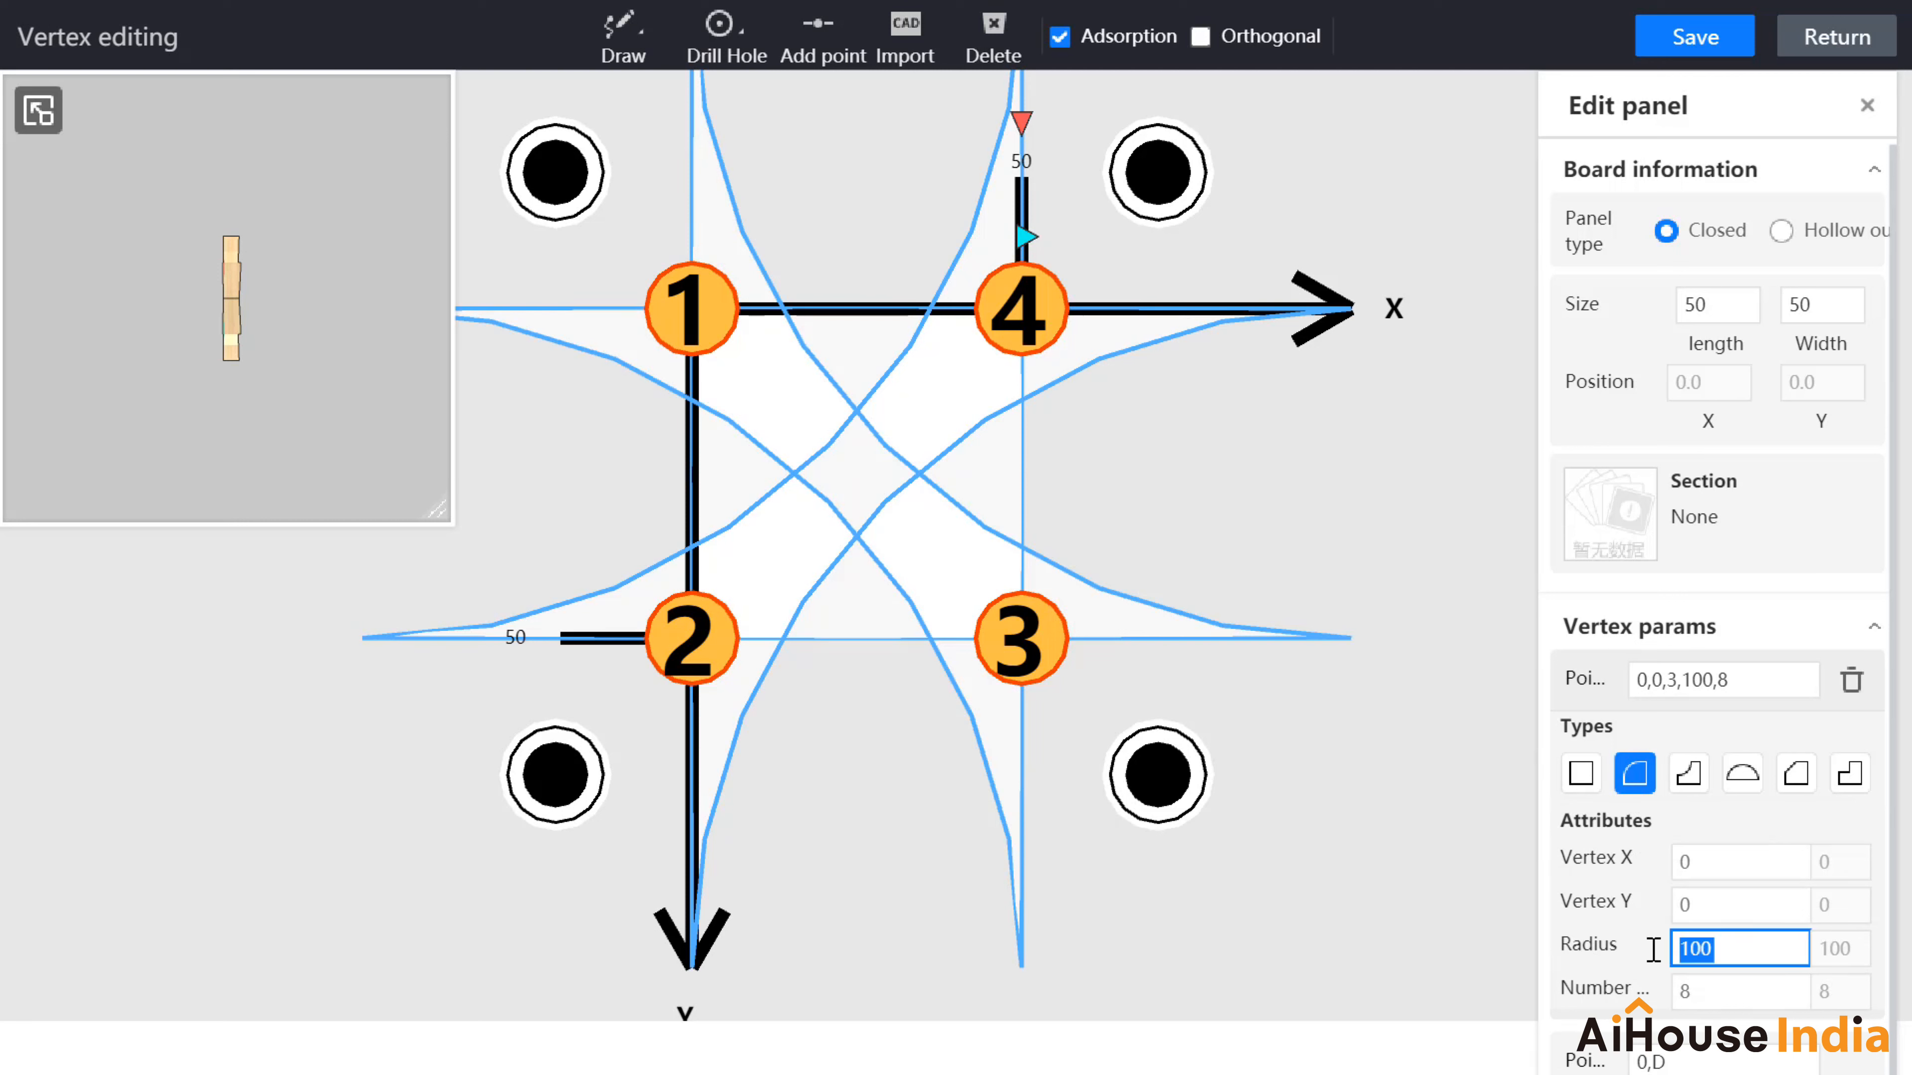
text(25)
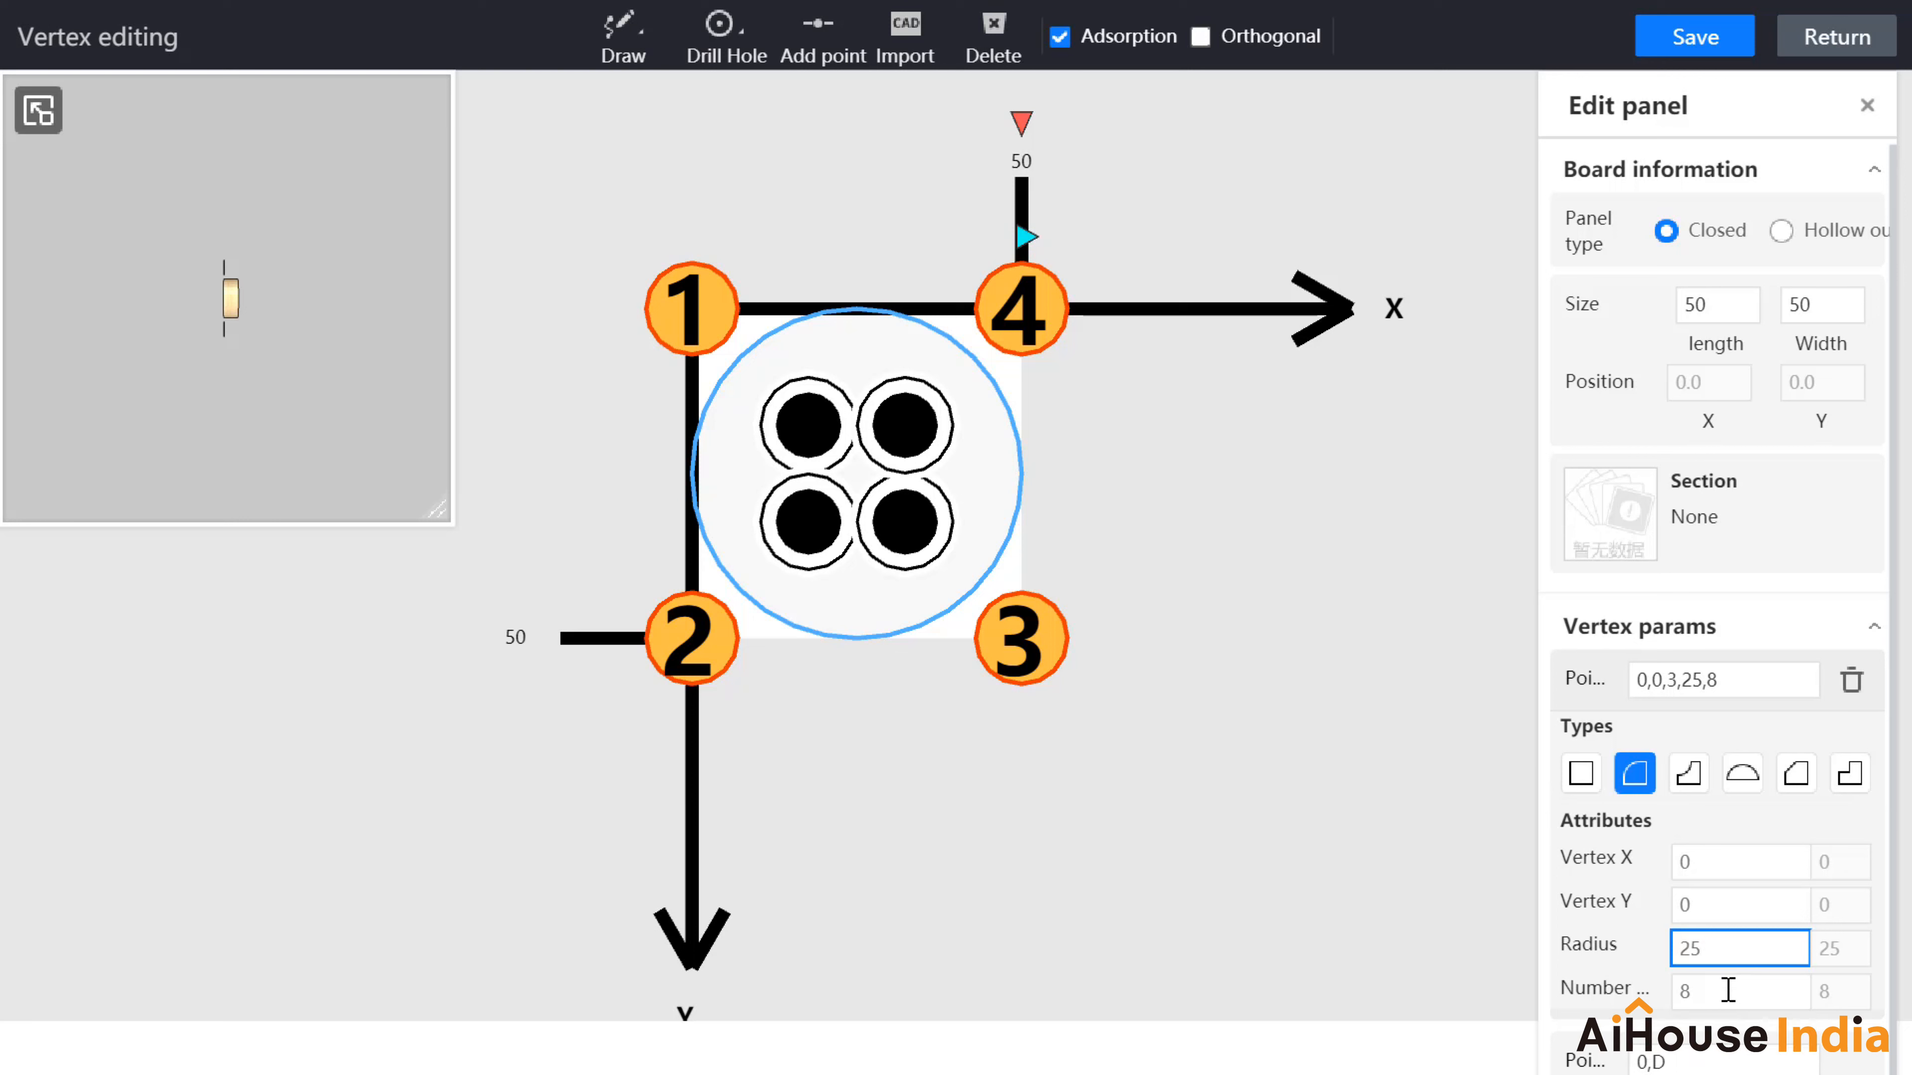
click(1672, 989)
text(20)
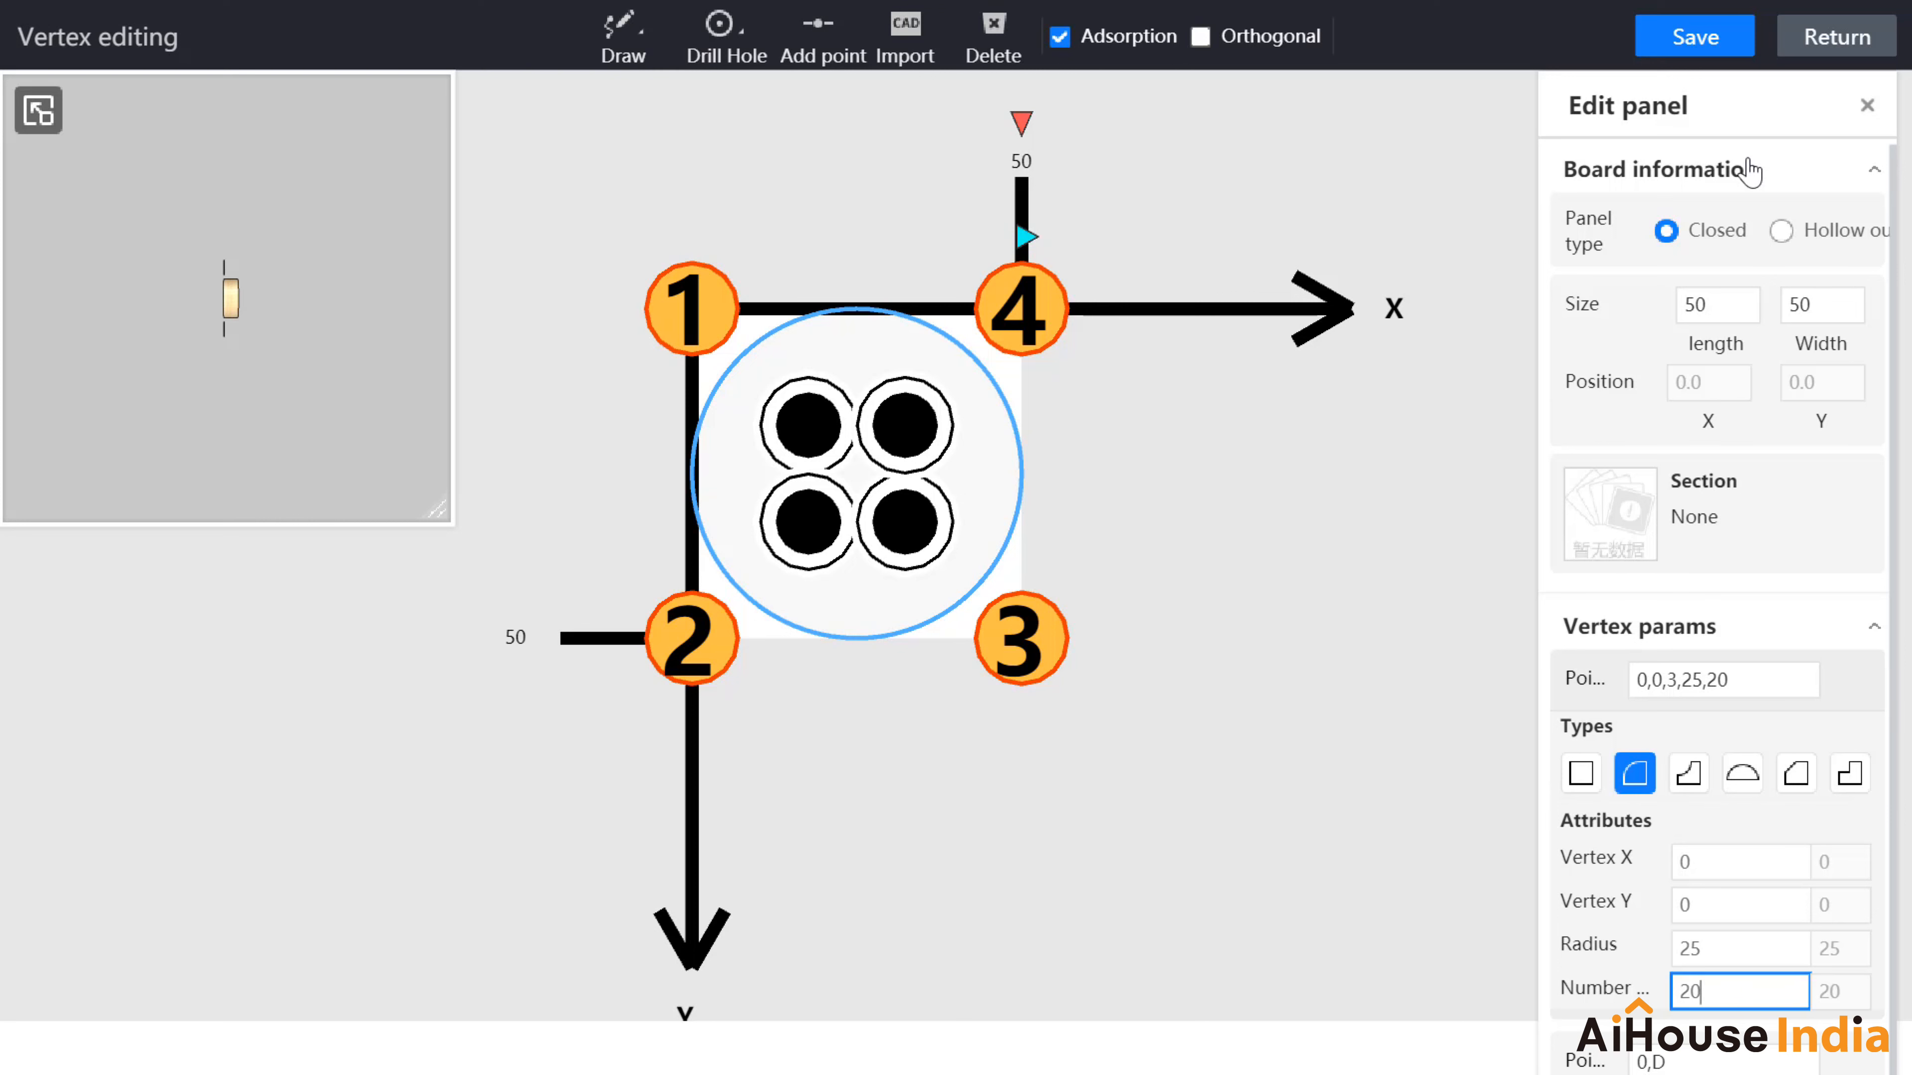
click(1694, 38)
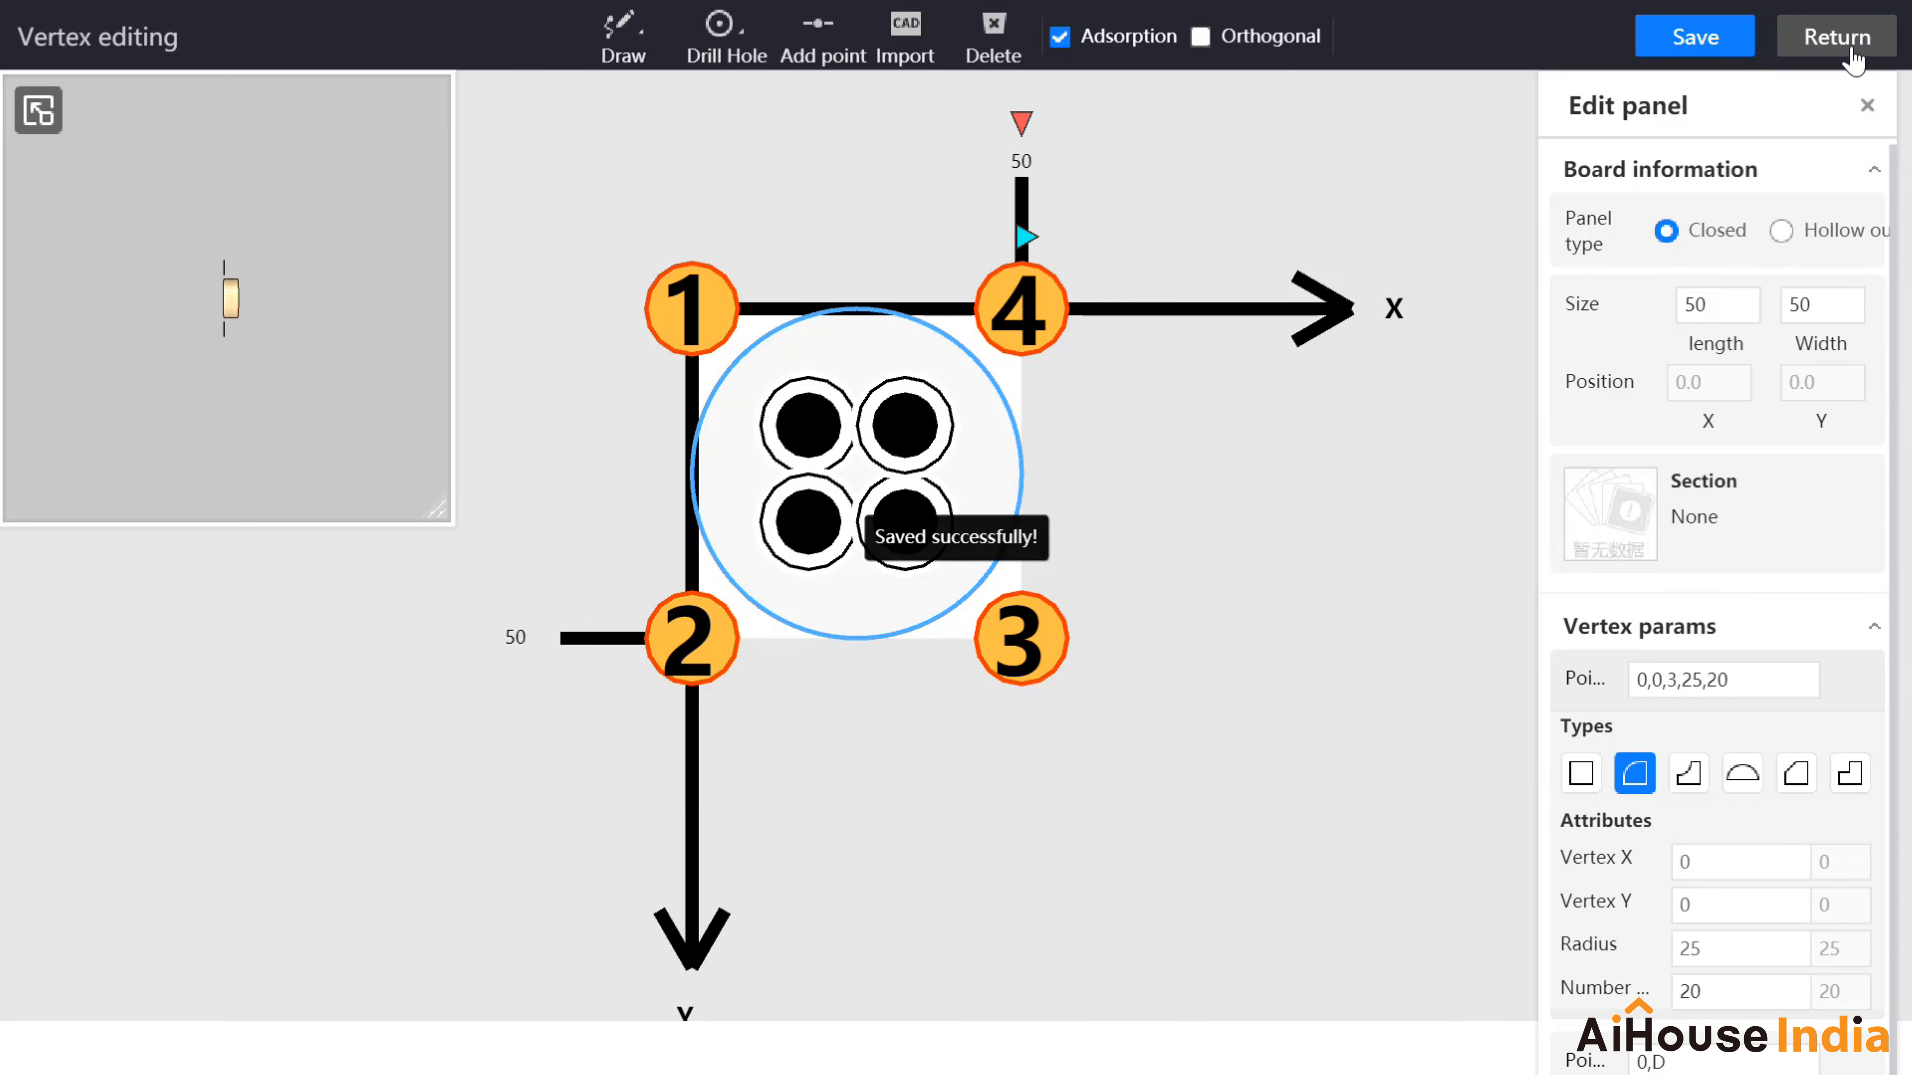
click(1836, 46)
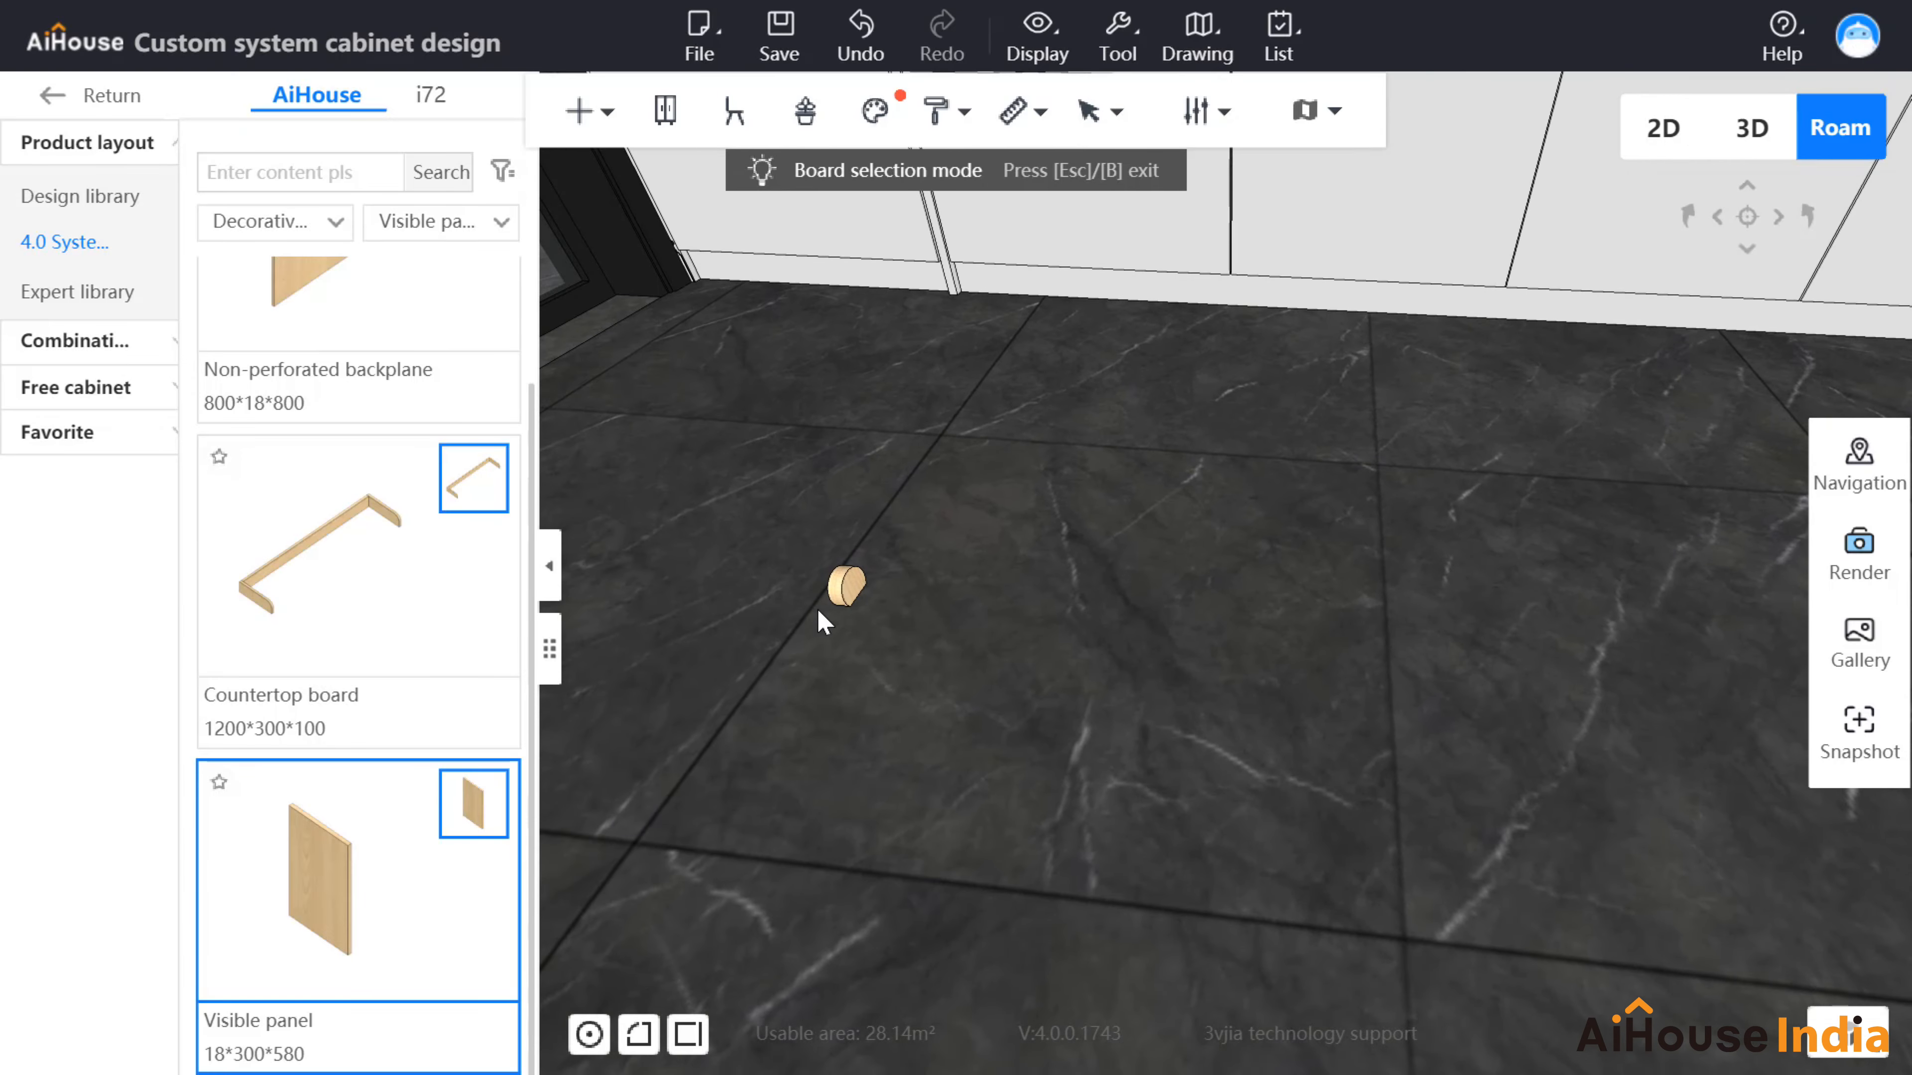
Step: Set the small round piece's height to 1200
click(849, 587)
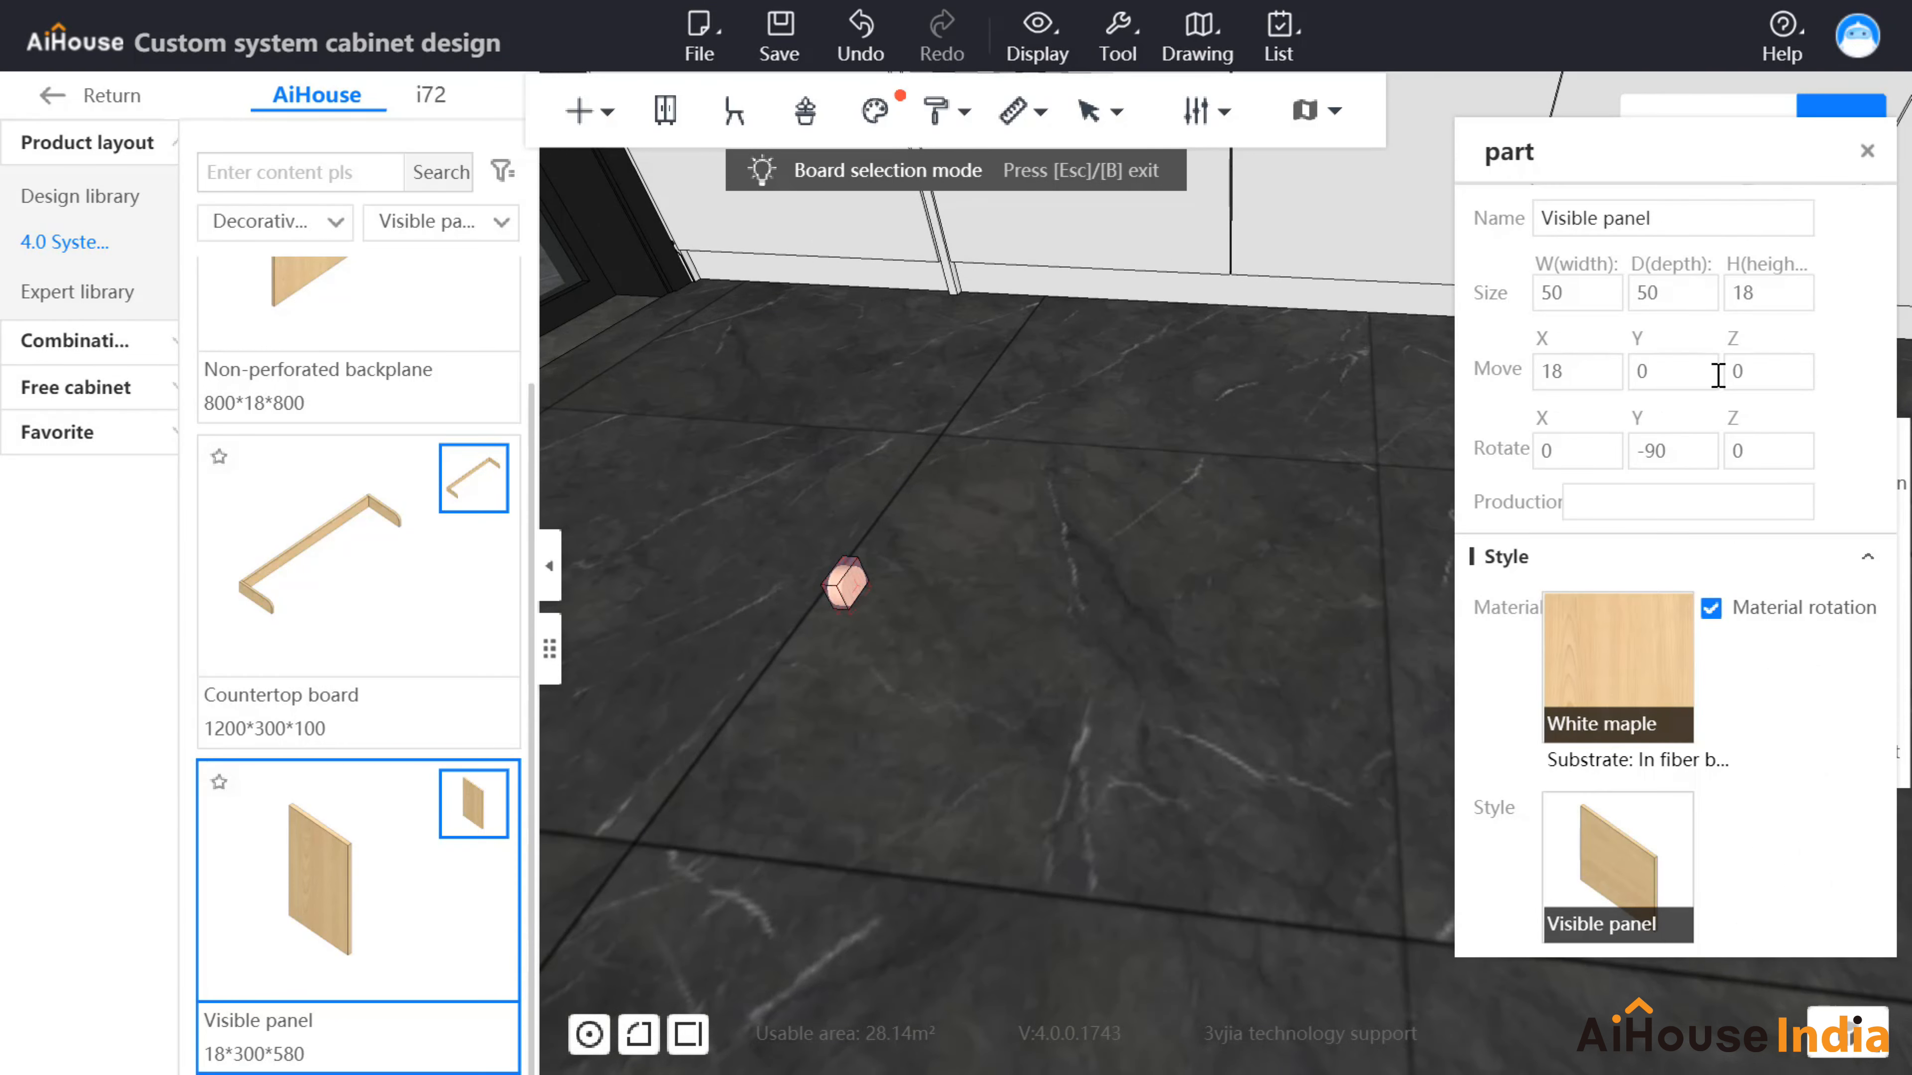
click(1778, 297)
double_click(1775, 296)
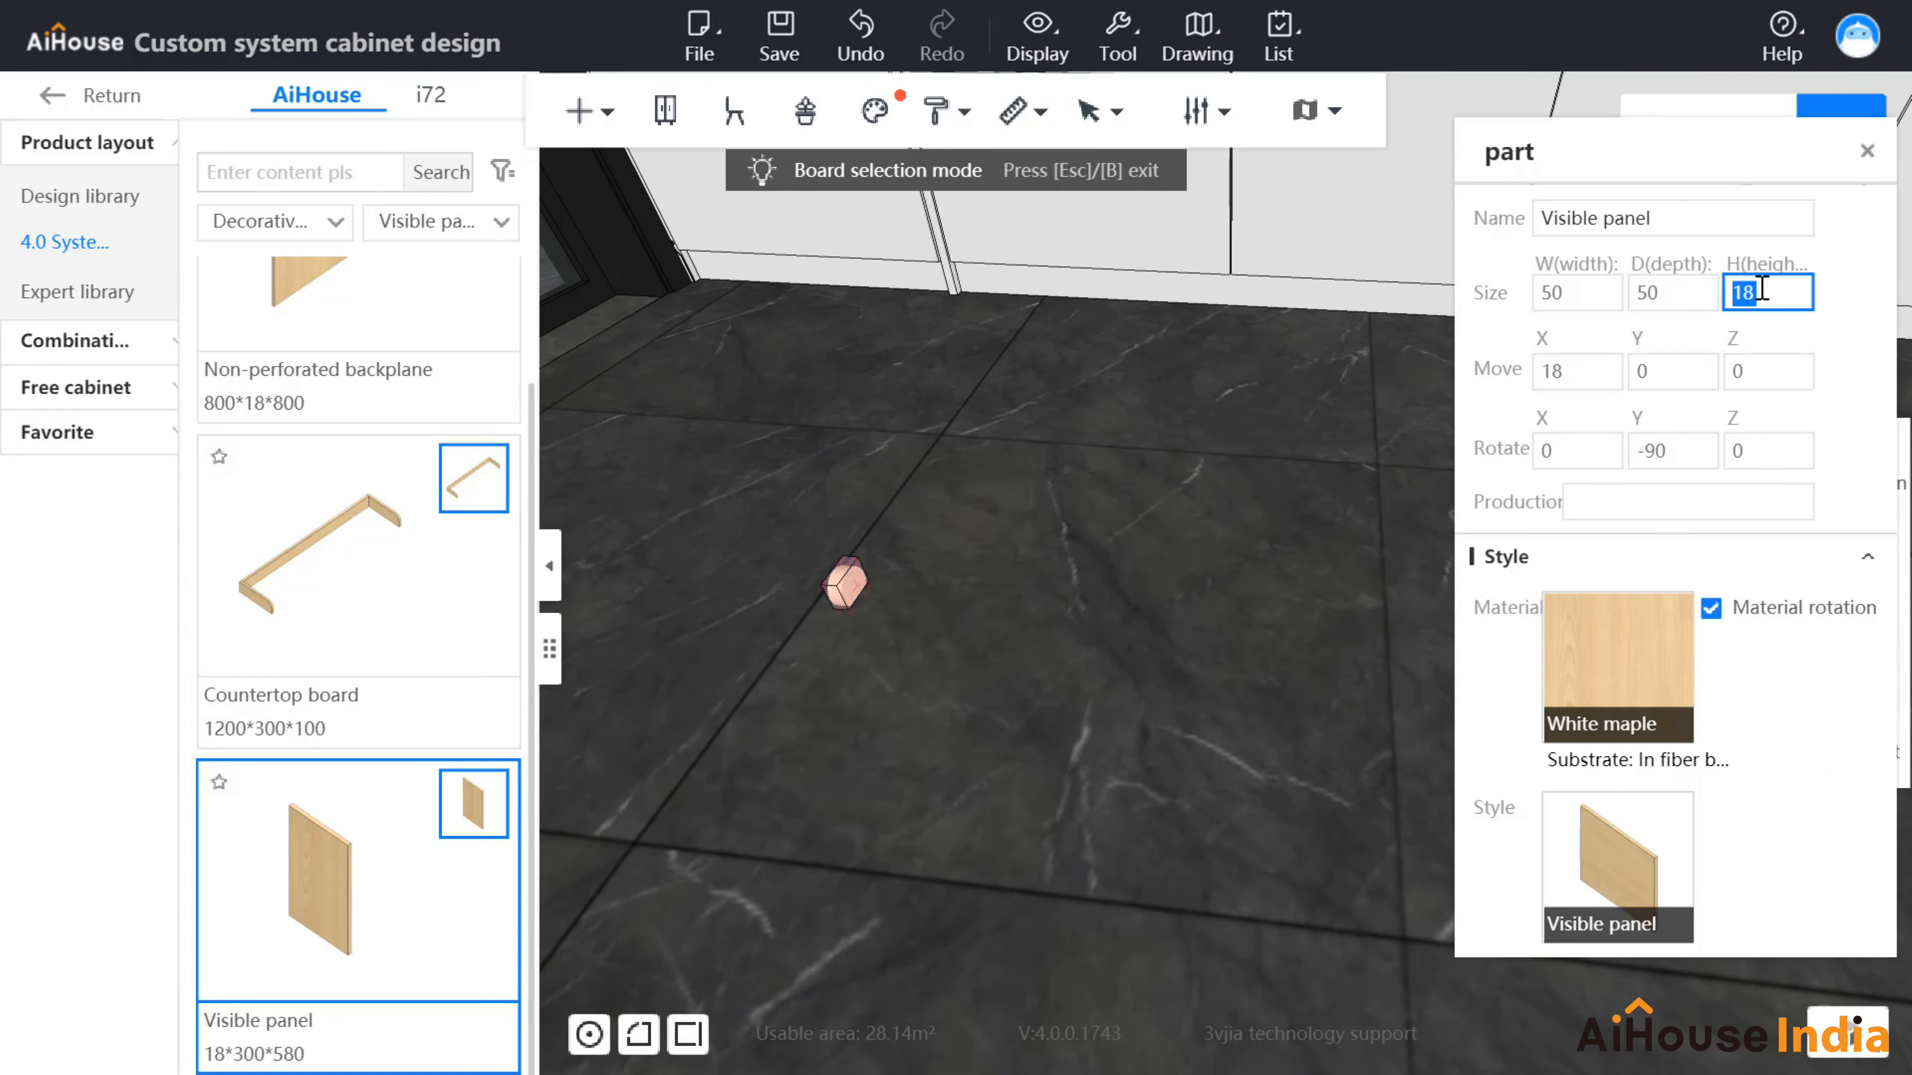
text(1200)
key(Return)
drag(977, 675, 817, 595)
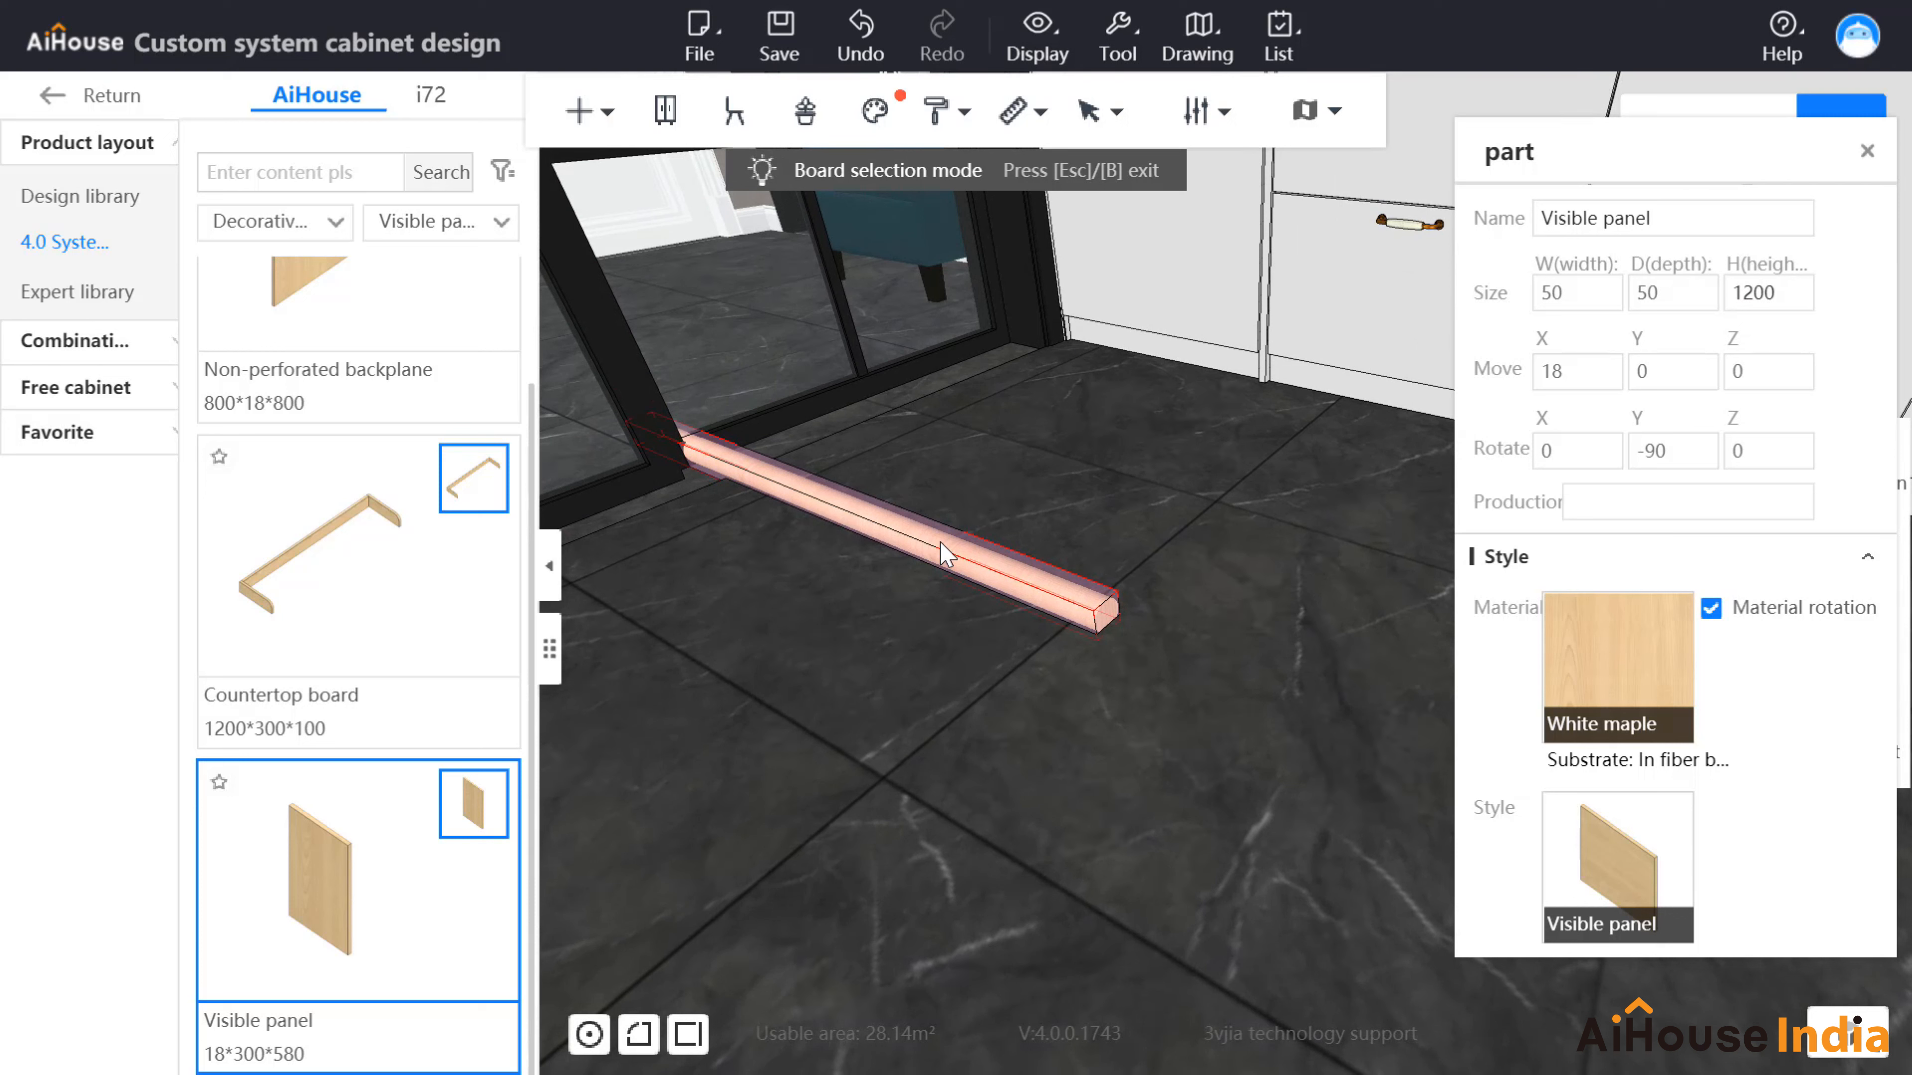
Step: Rotate the 1200 bar upright as a post and raise it higher
key(c)
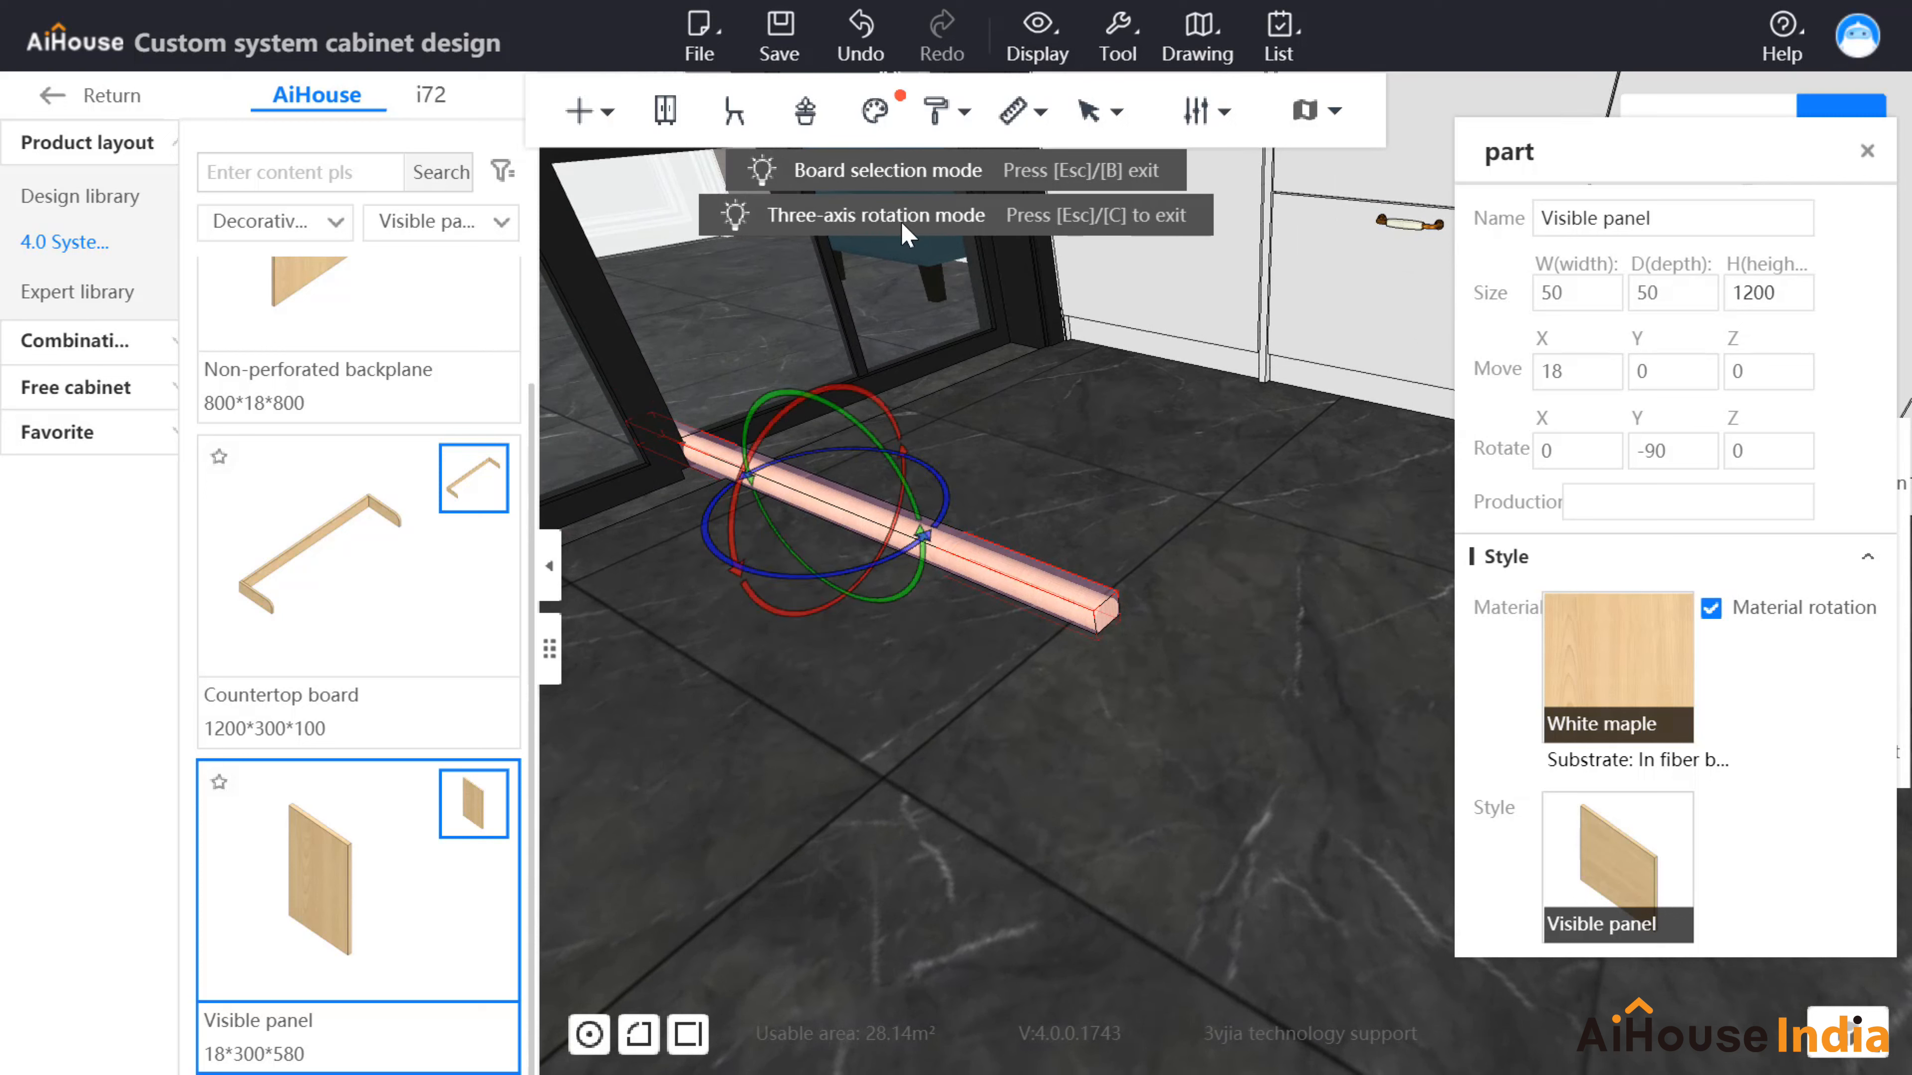
drag(744, 456, 995, 503)
right_drag(996, 503, 1007, 625)
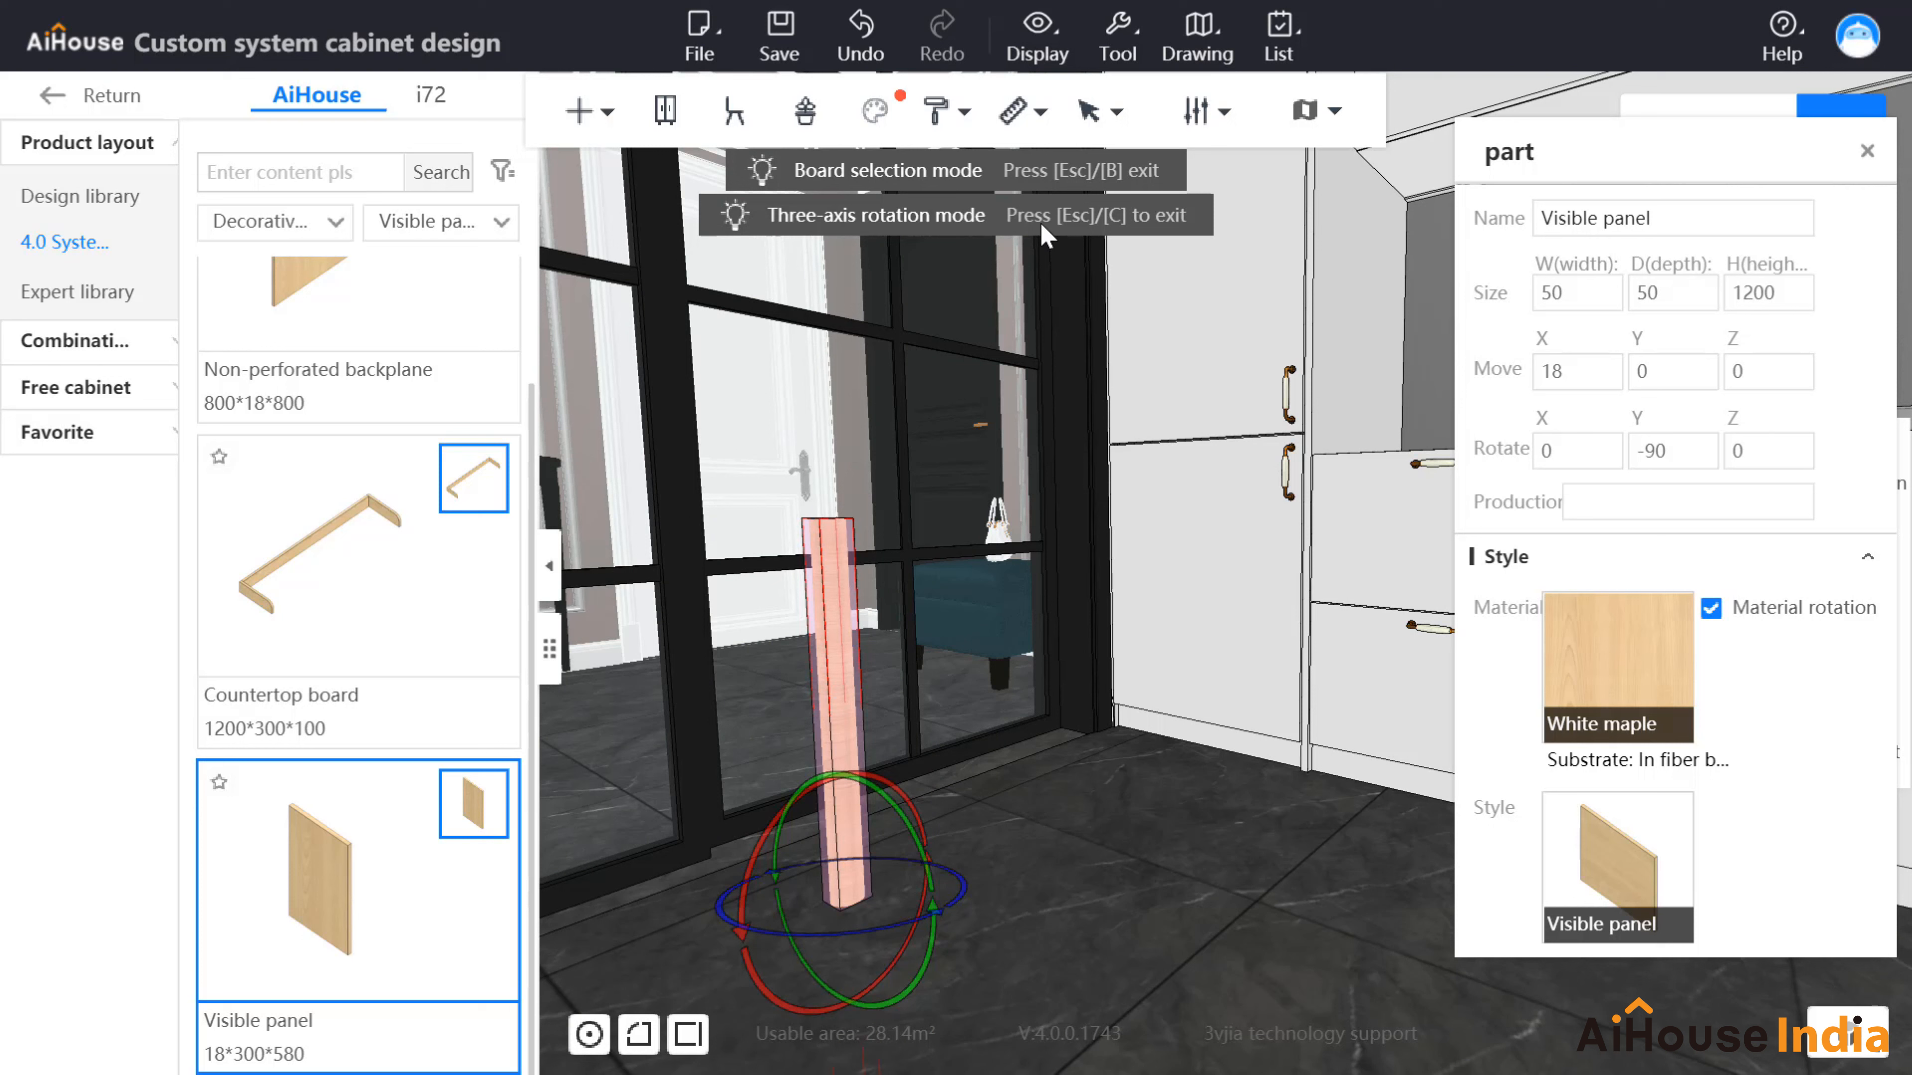
key(c)
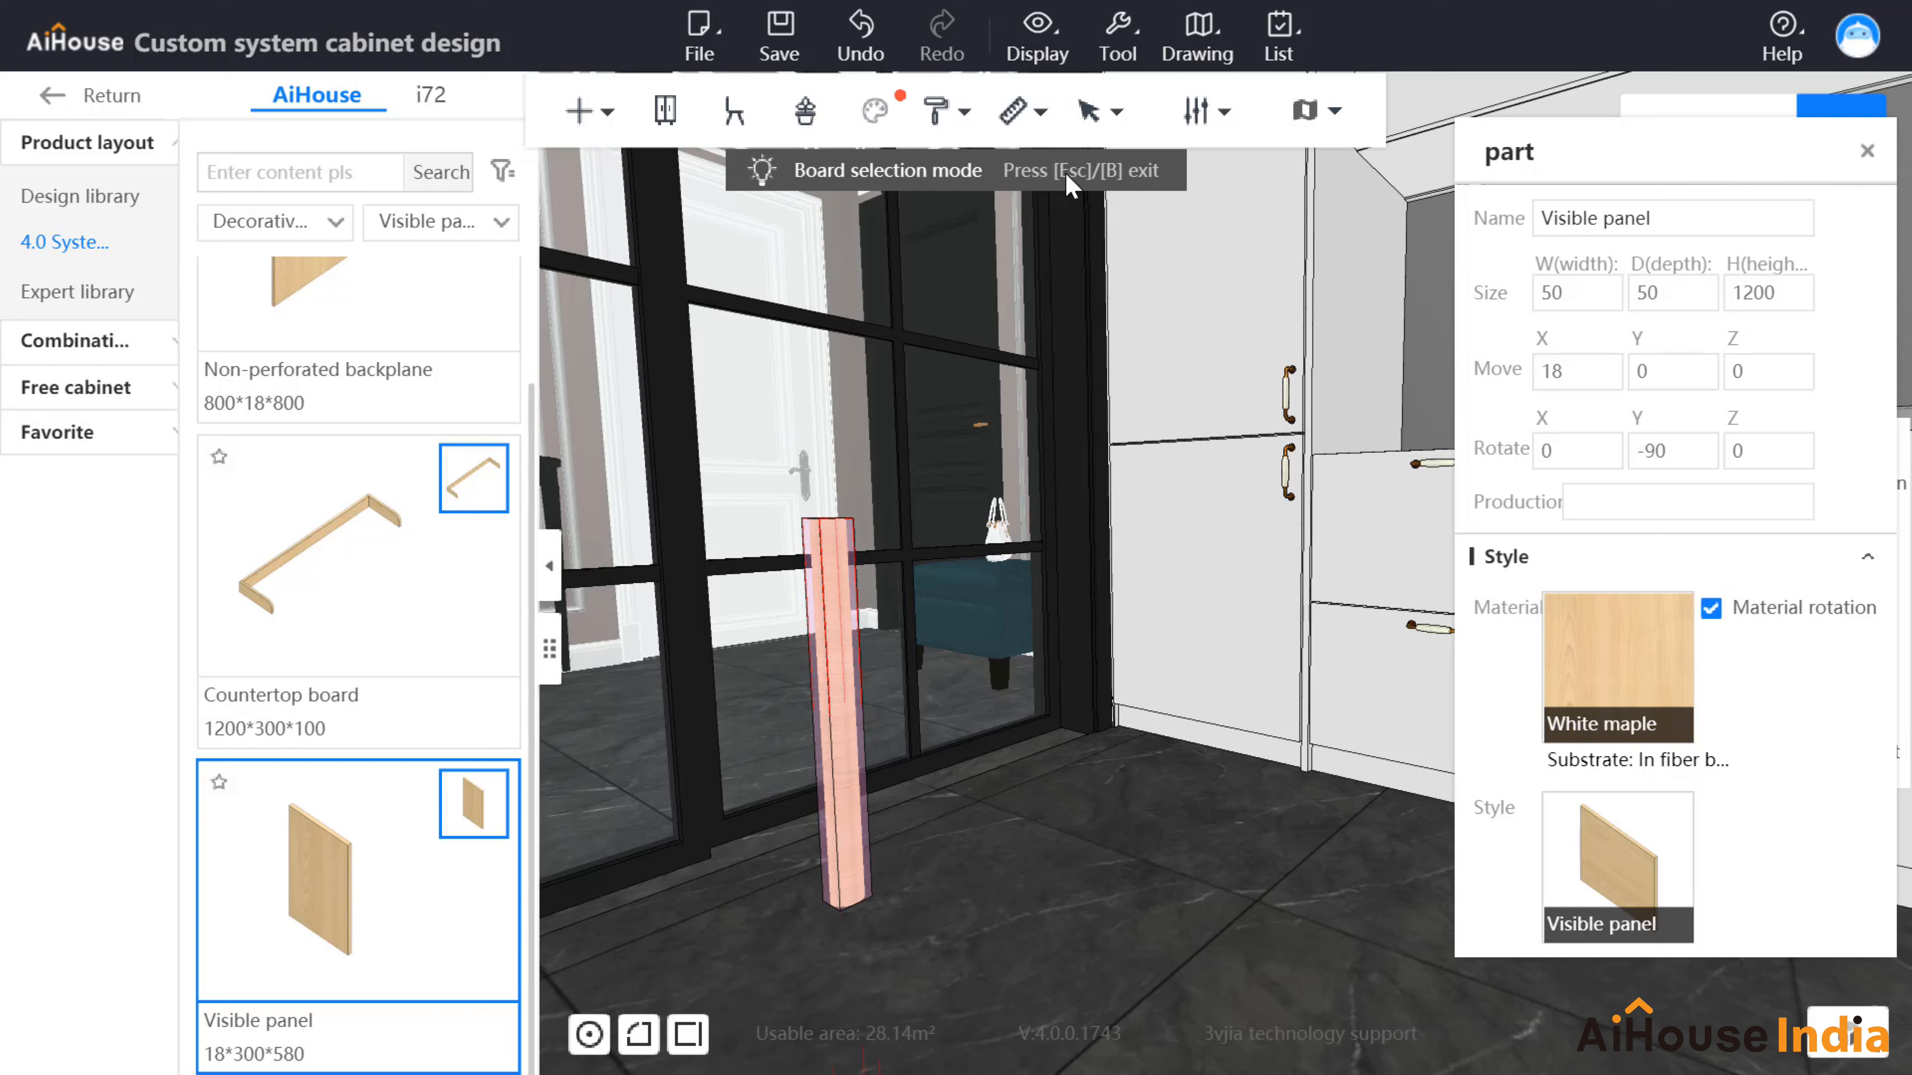
key(Escape)
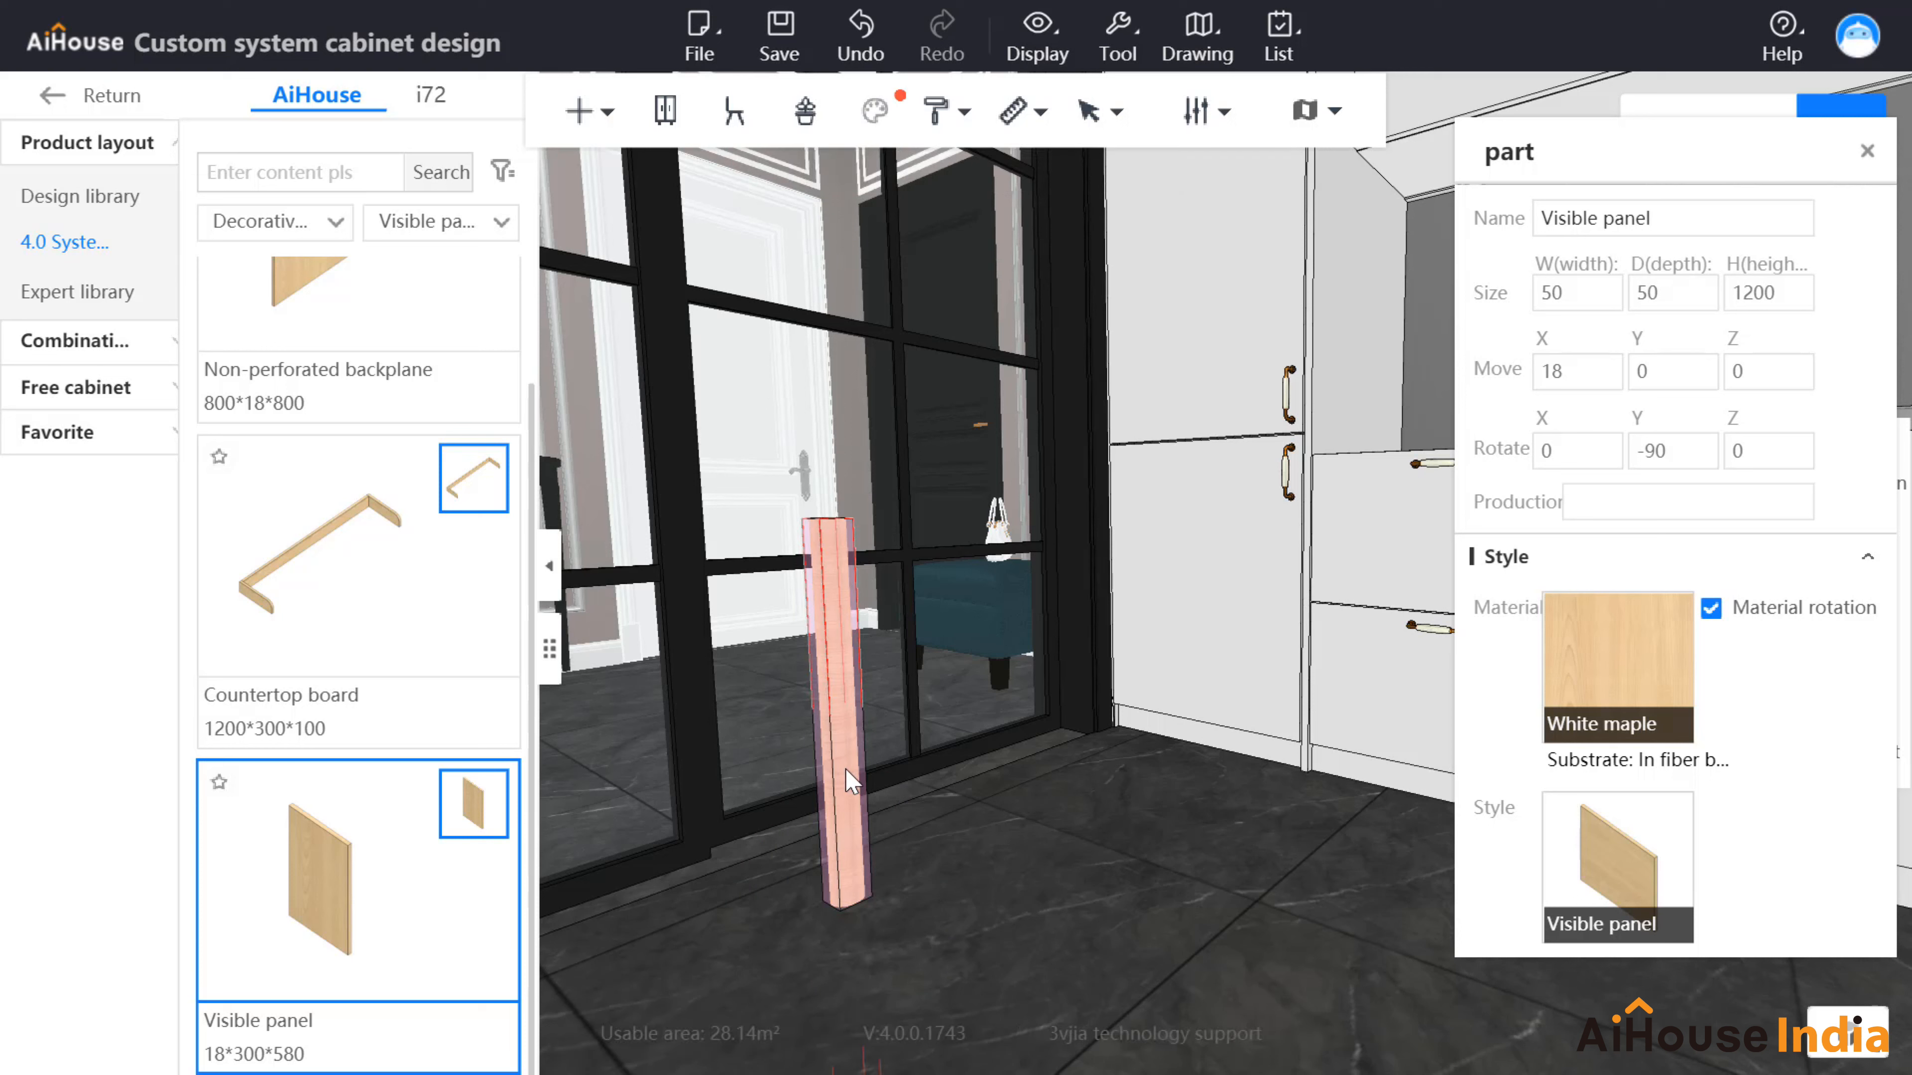
key(c)
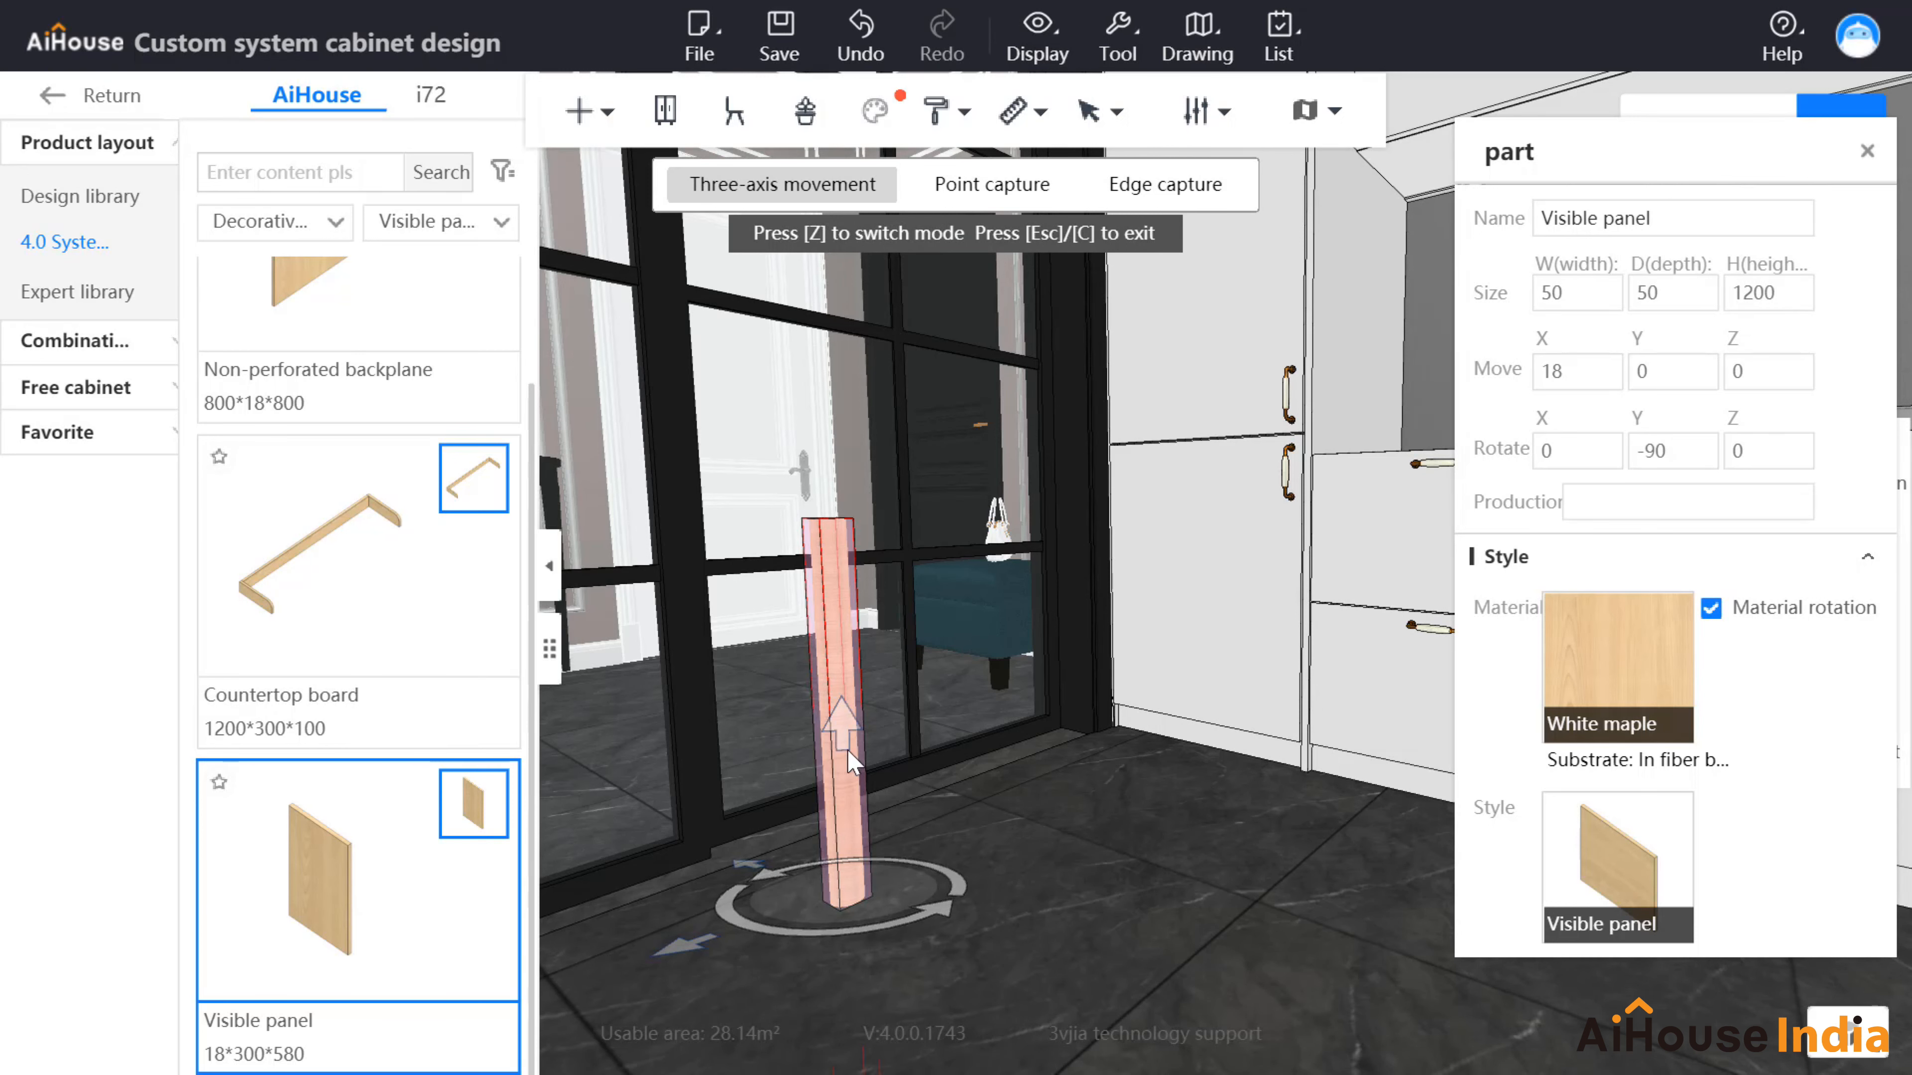
drag(836, 739, 832, 444)
drag(909, 654, 1249, 882)
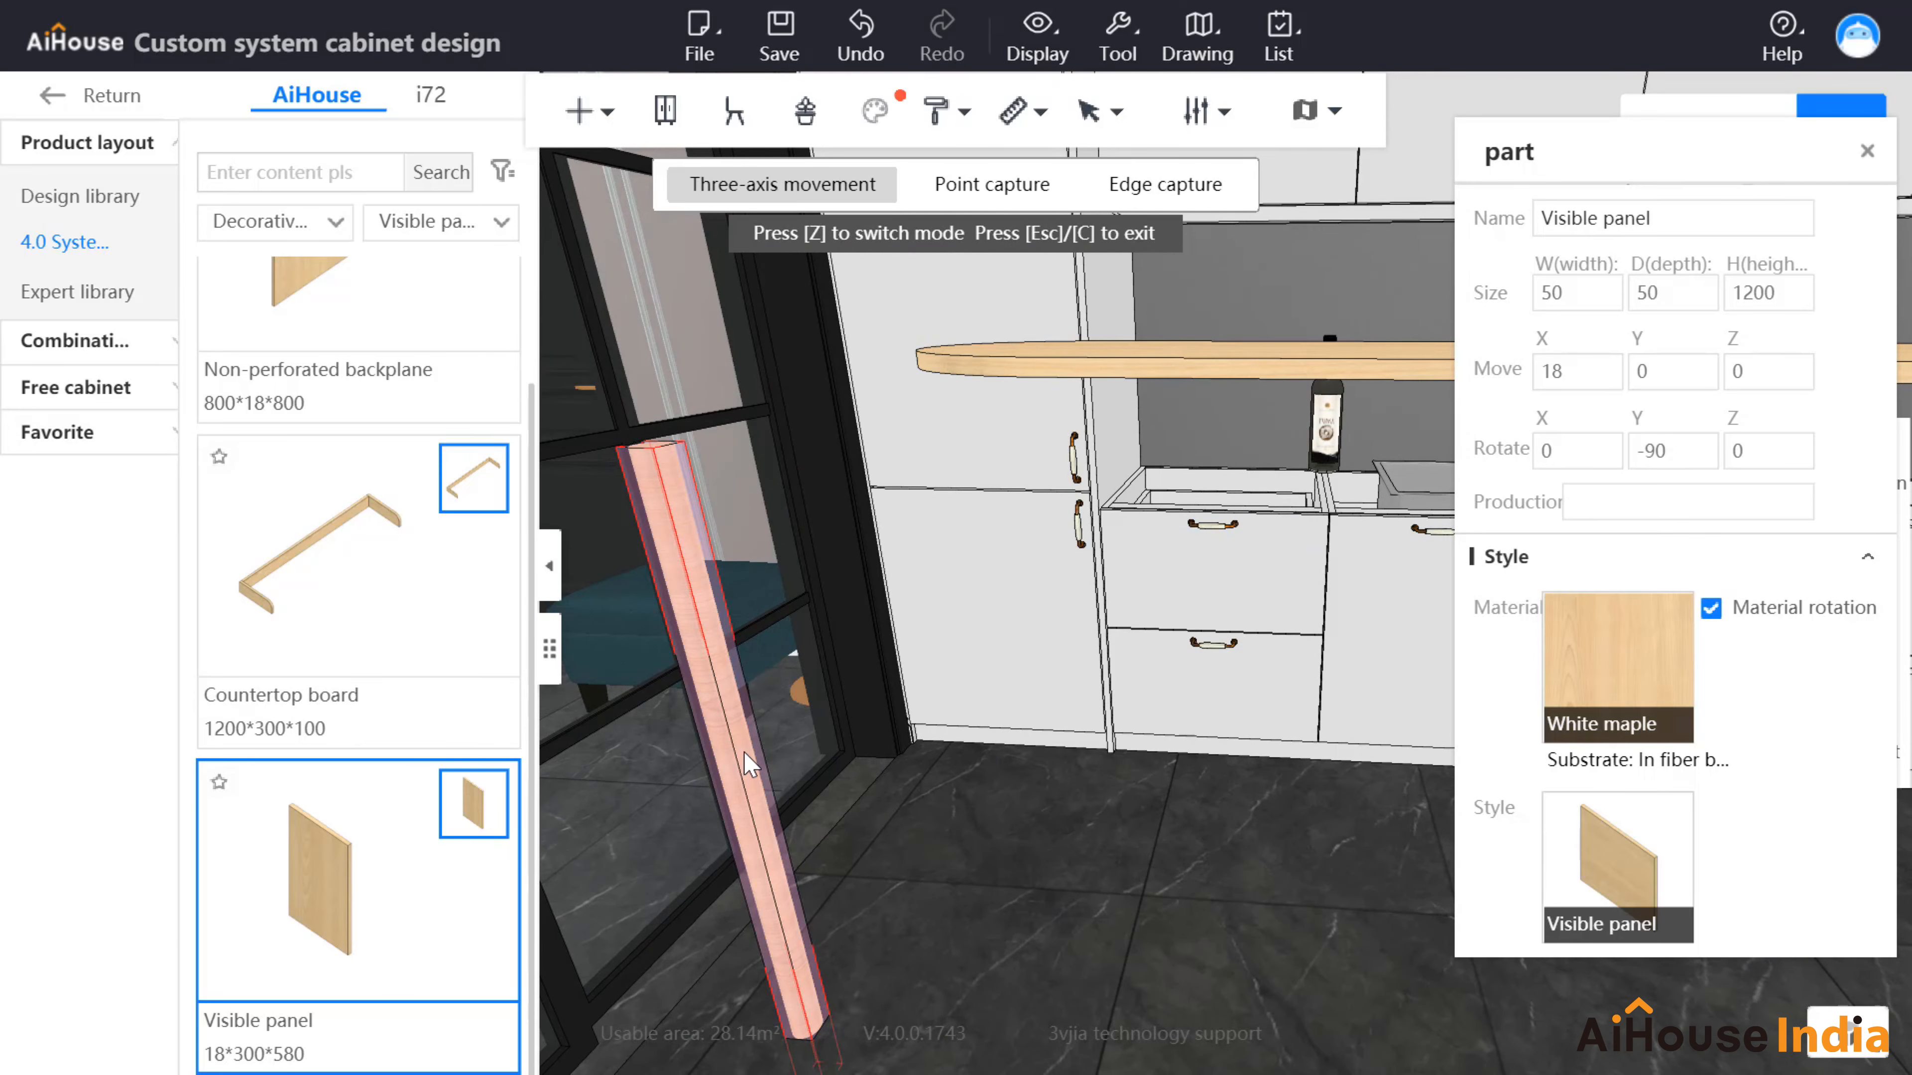
Step: Duplicate the post and slide the copy to the right as a second leg
right_click(747, 765)
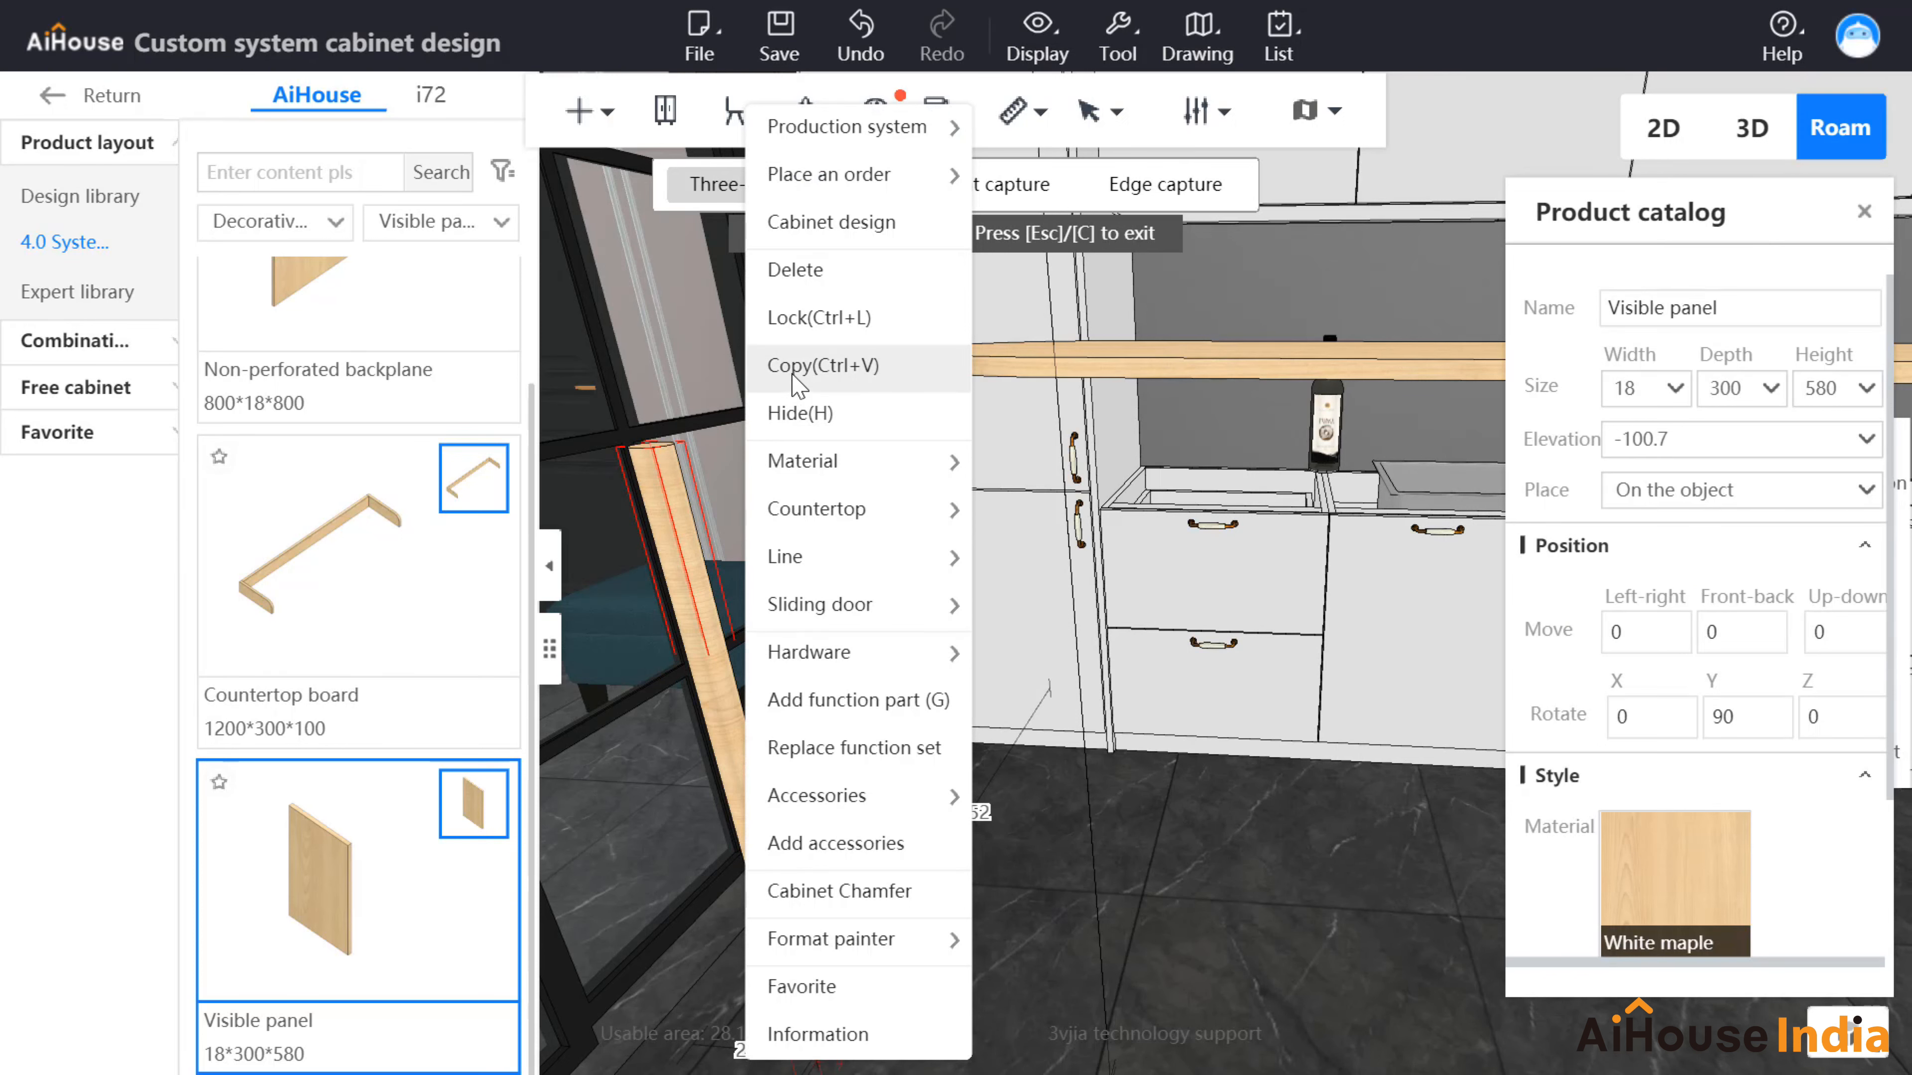
click(851, 414)
drag(1035, 903, 1410, 921)
drag(982, 875, 1685, 961)
scroll(1317, 892, down, 5)
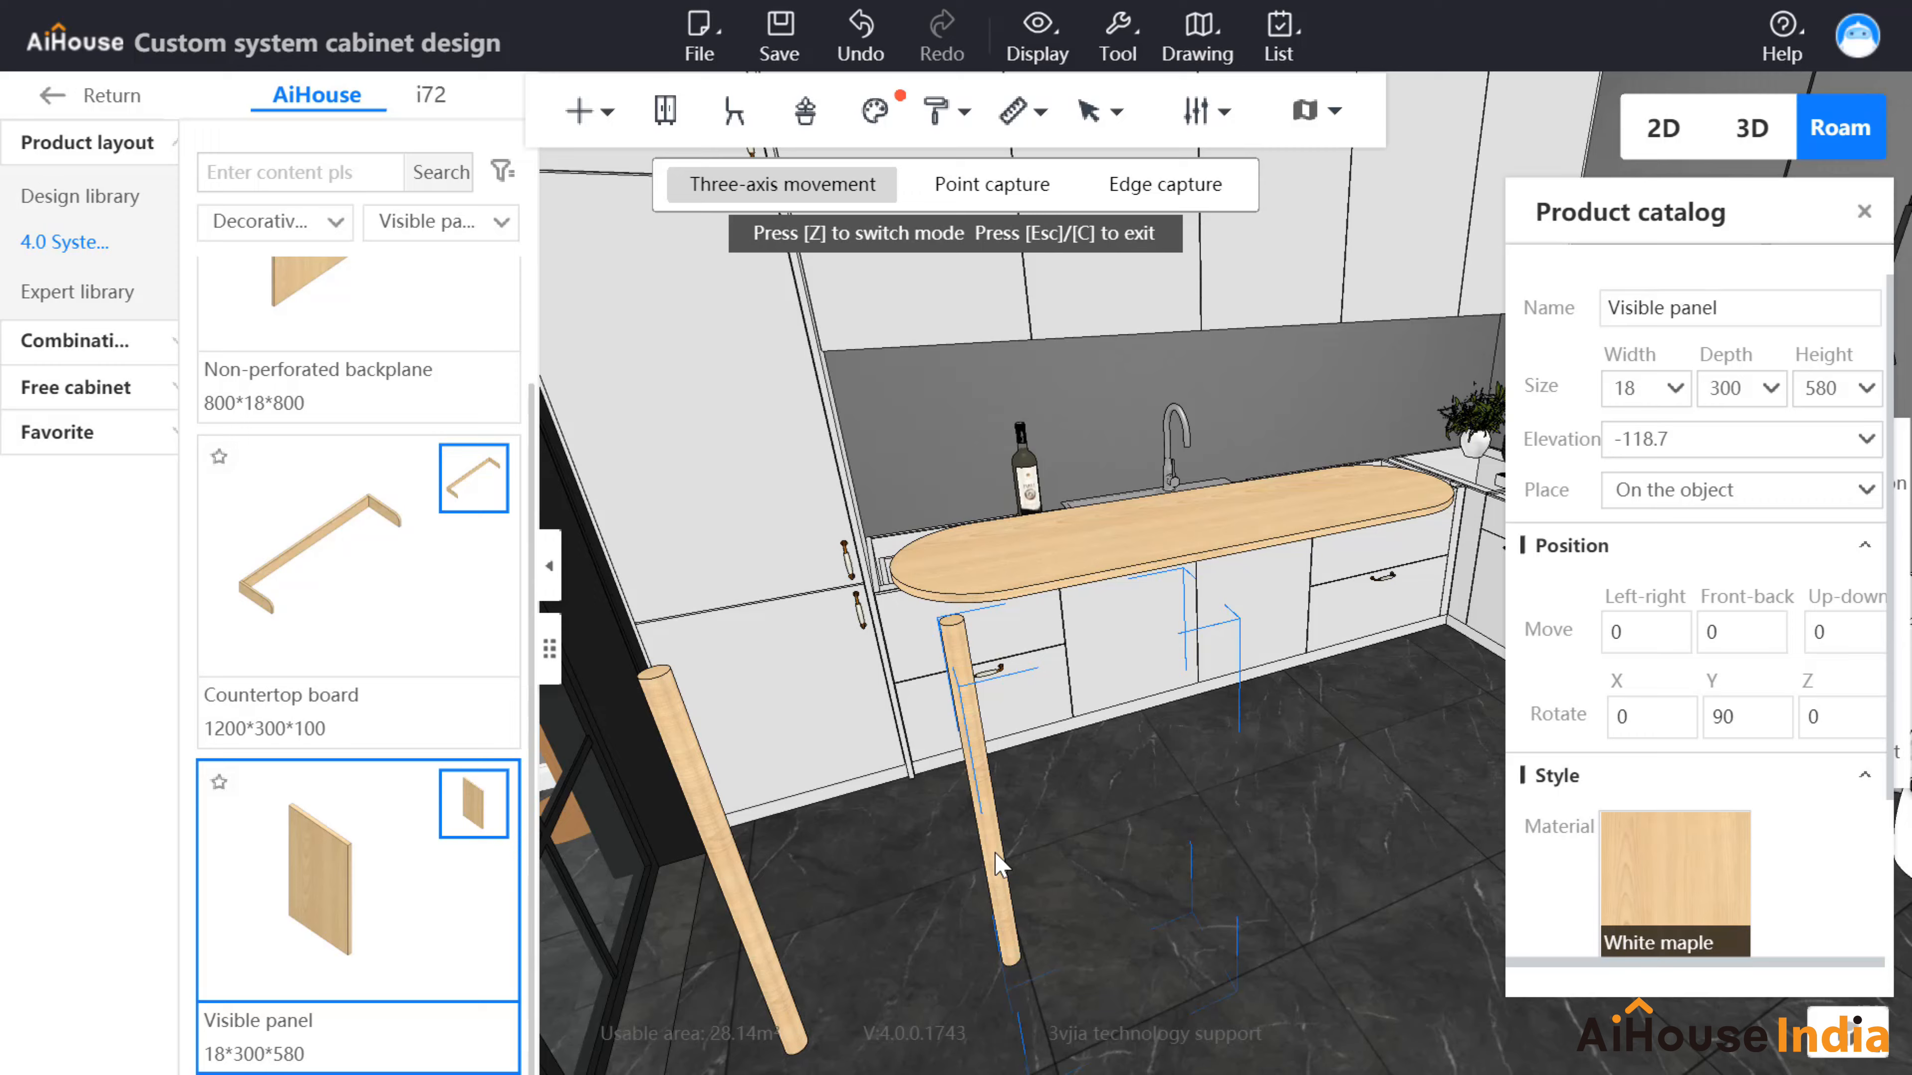
Step: Set the elevation of both legs to 0
key(Escape)
right_drag(1174, 808, 1025, 923)
drag(1776, 435, 1590, 418)
text(0)
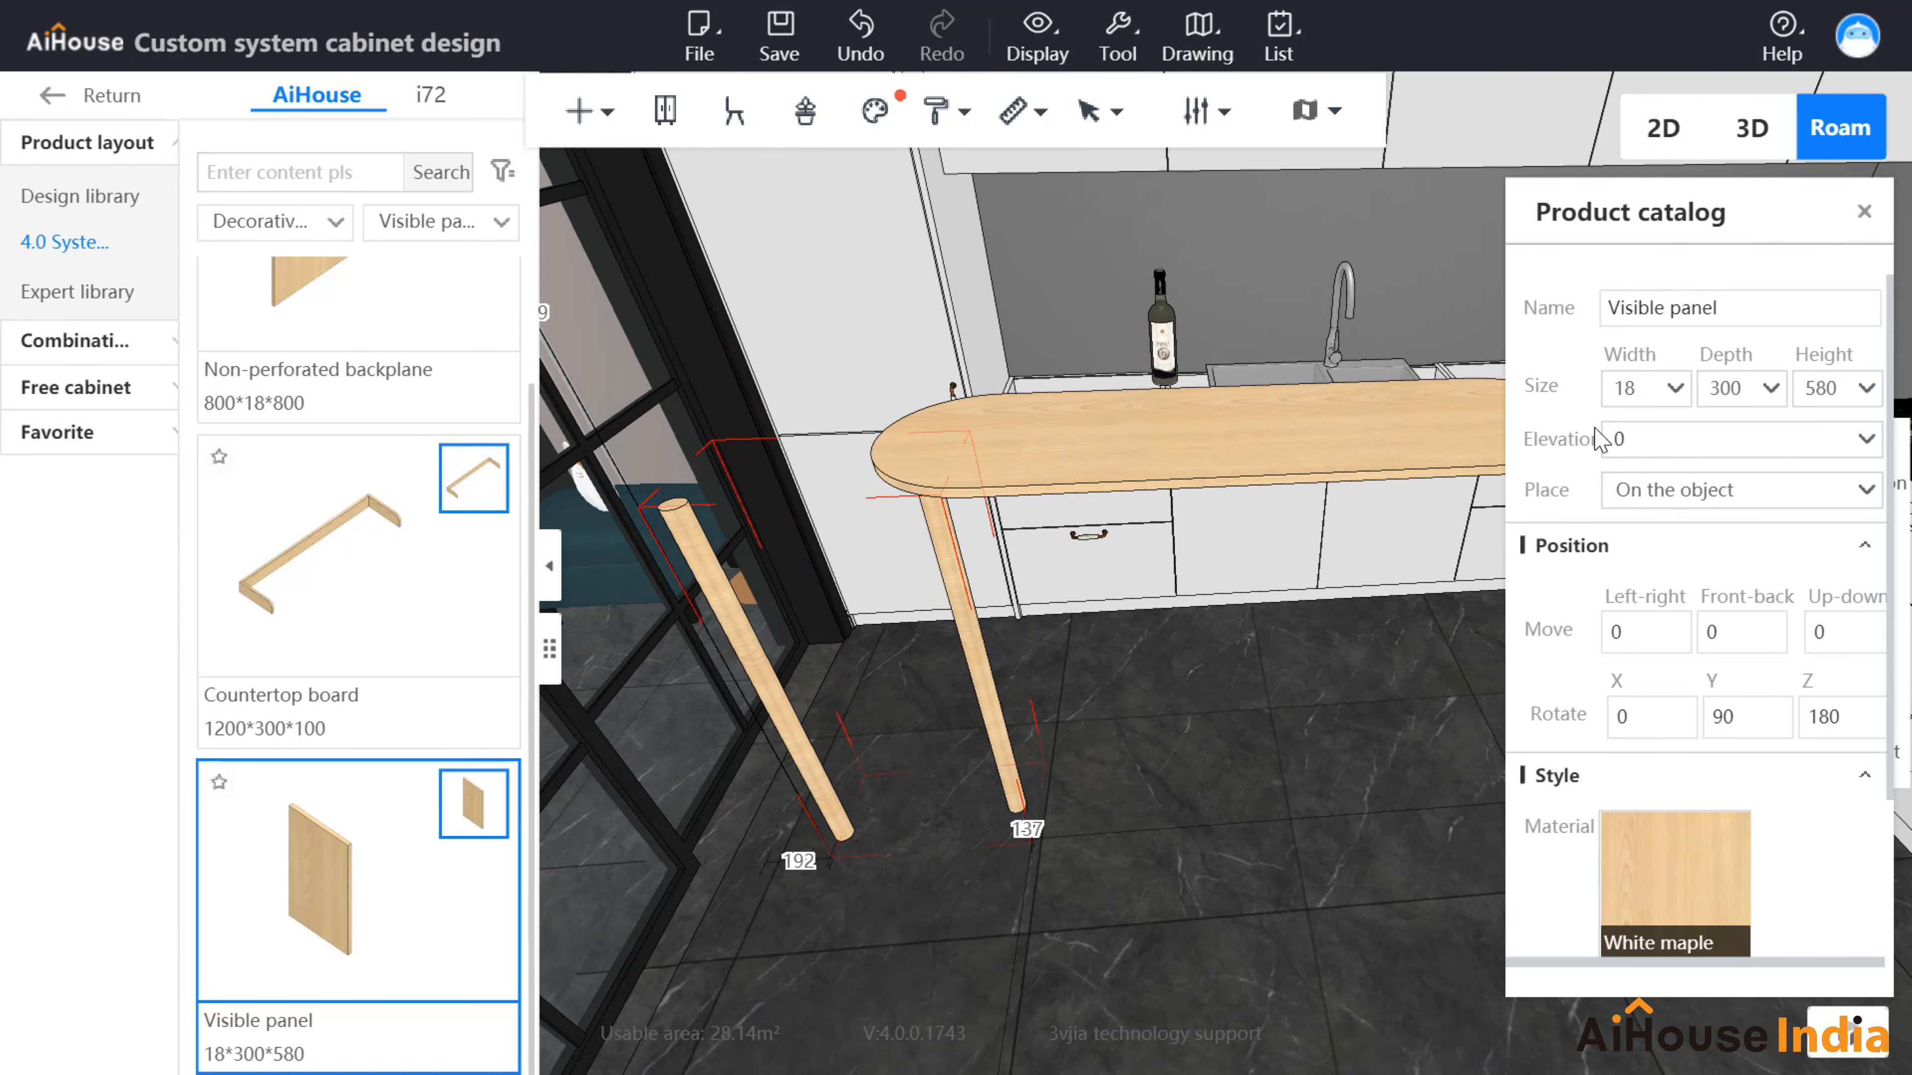
click(759, 663)
drag(1704, 427, 1571, 438)
text(0)
key(Return)
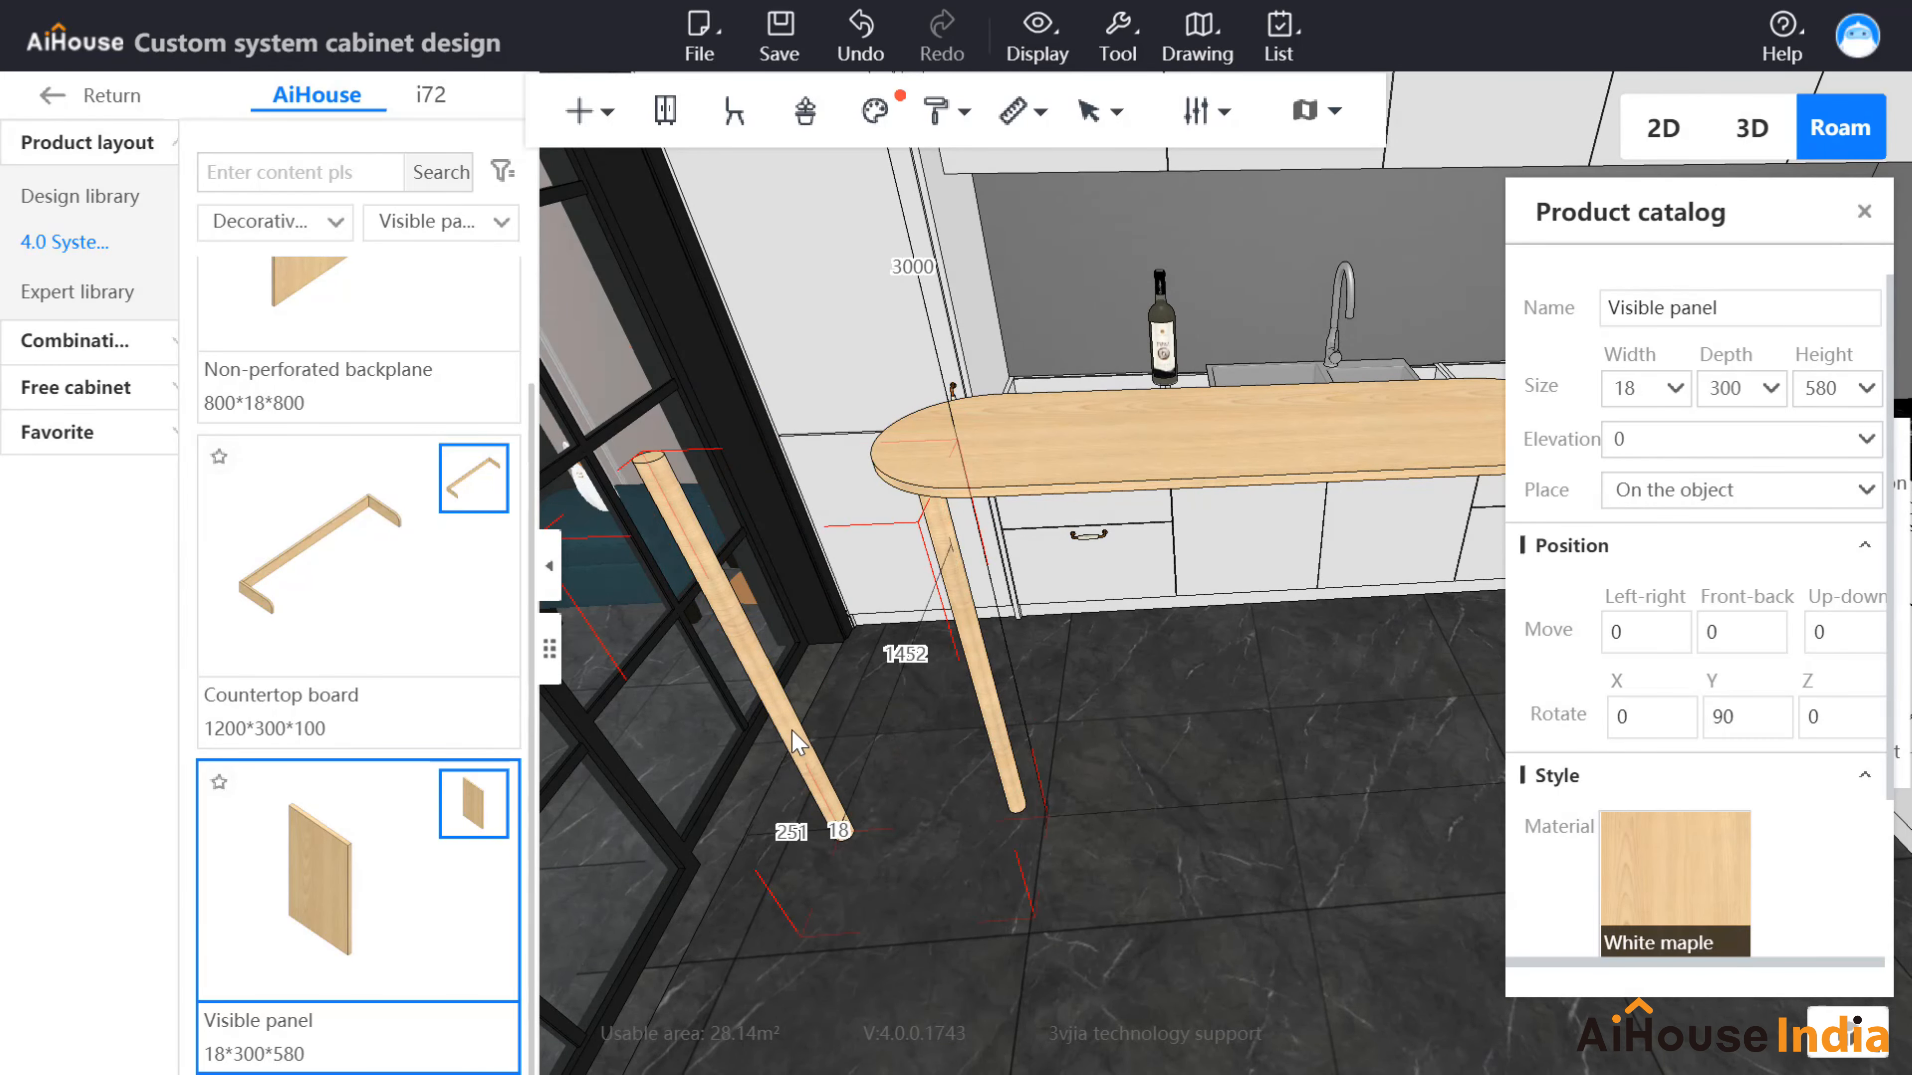
Step: Move the right and left legs sideways so both sit under the rounded countertop
right_drag(1291, 644, 1282, 756)
click(971, 825)
key(c)
drag(1041, 753, 1158, 764)
right_drag(1266, 811, 1355, 813)
click(640, 862)
drag(824, 862, 1513, 776)
right_drag(1310, 896, 1037, 572)
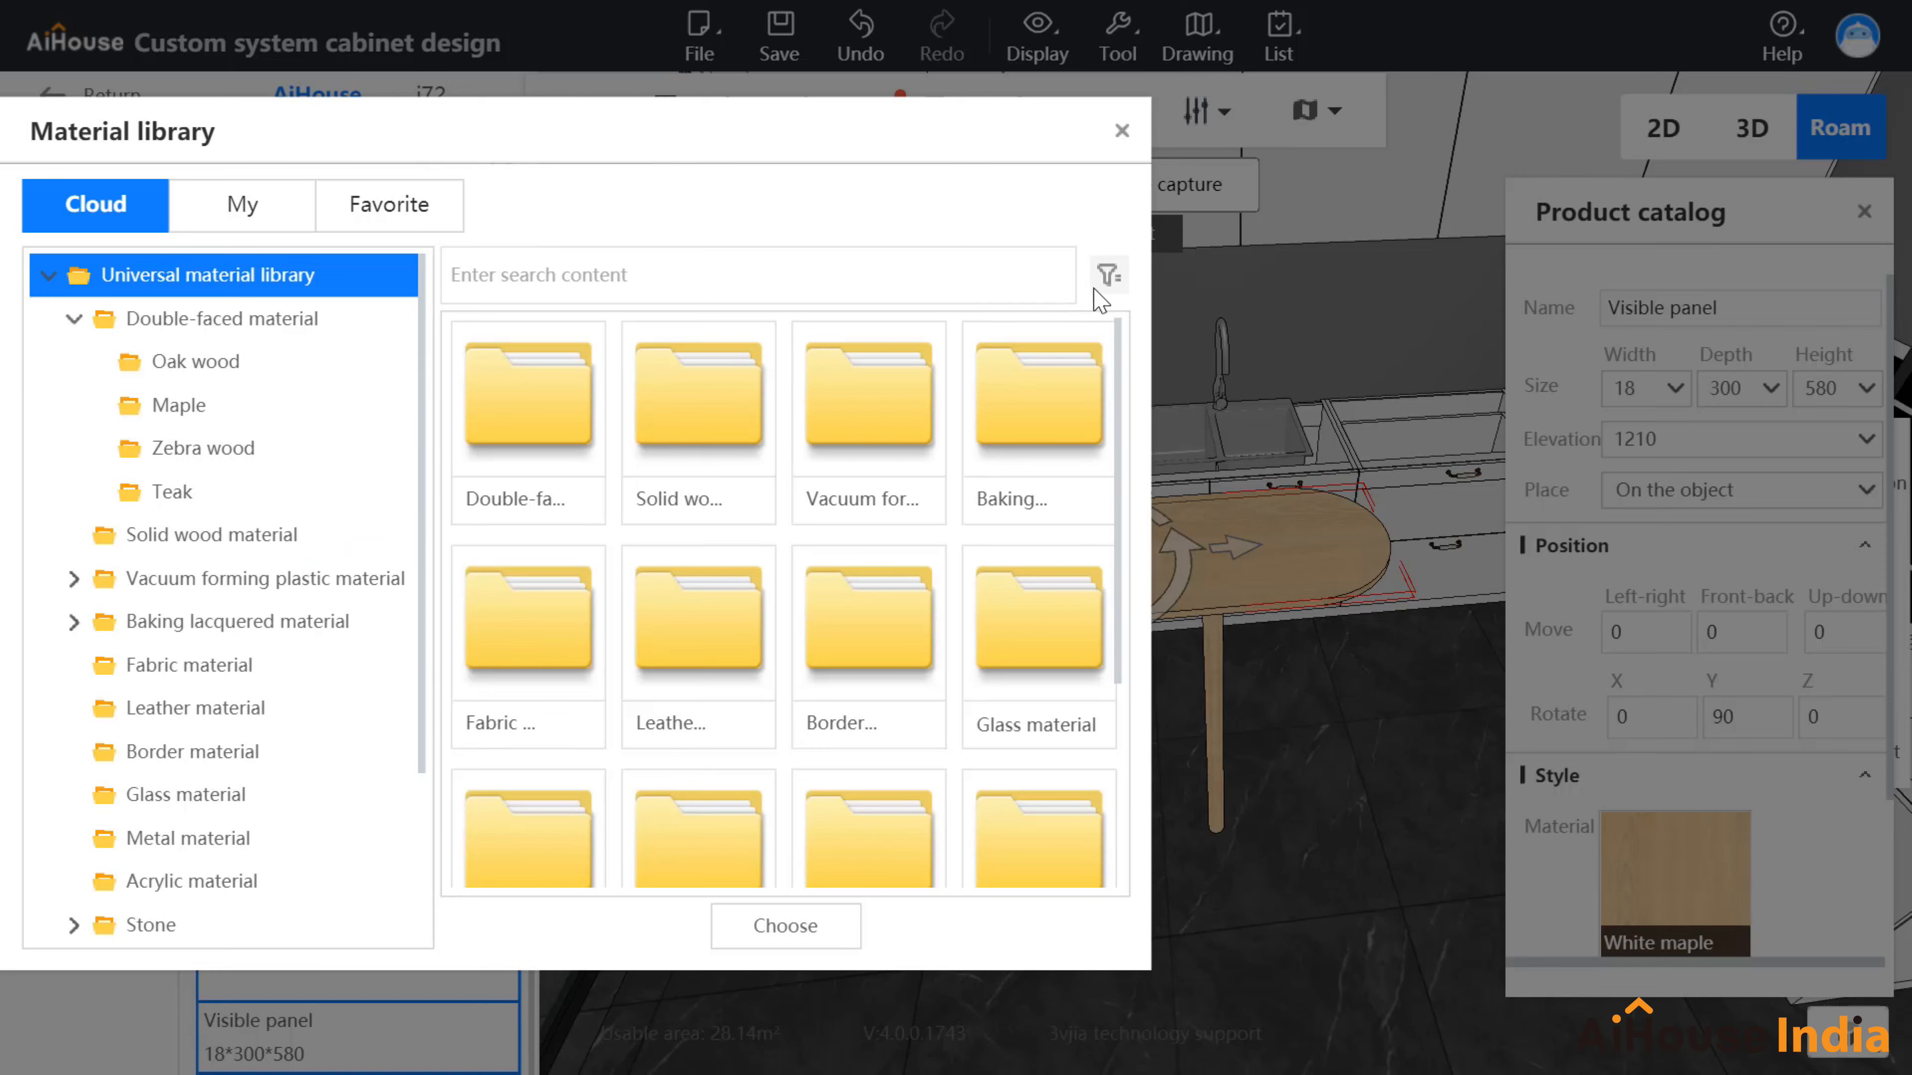
Step: Apply the green Canoa material to the countertop
click(1099, 285)
click(1571, 304)
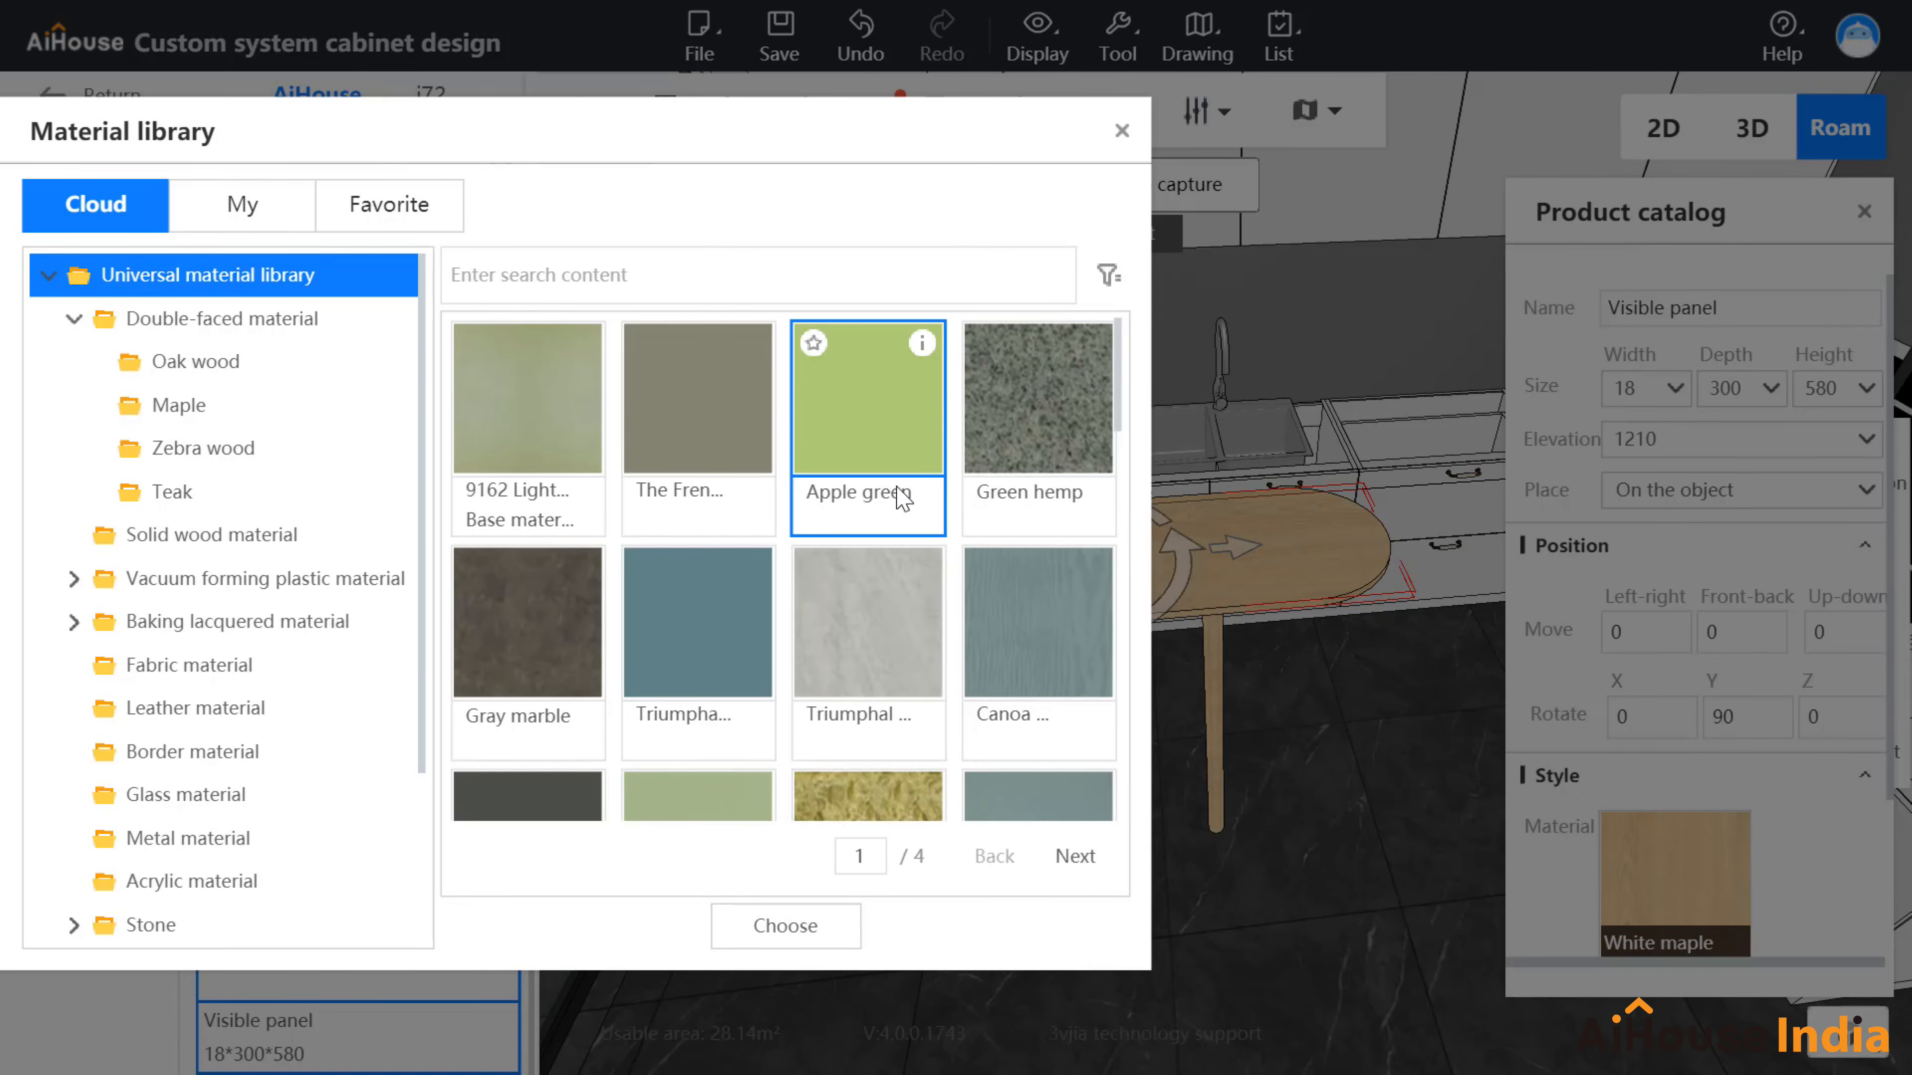
scroll(753, 603, down, 5)
double_click(708, 541)
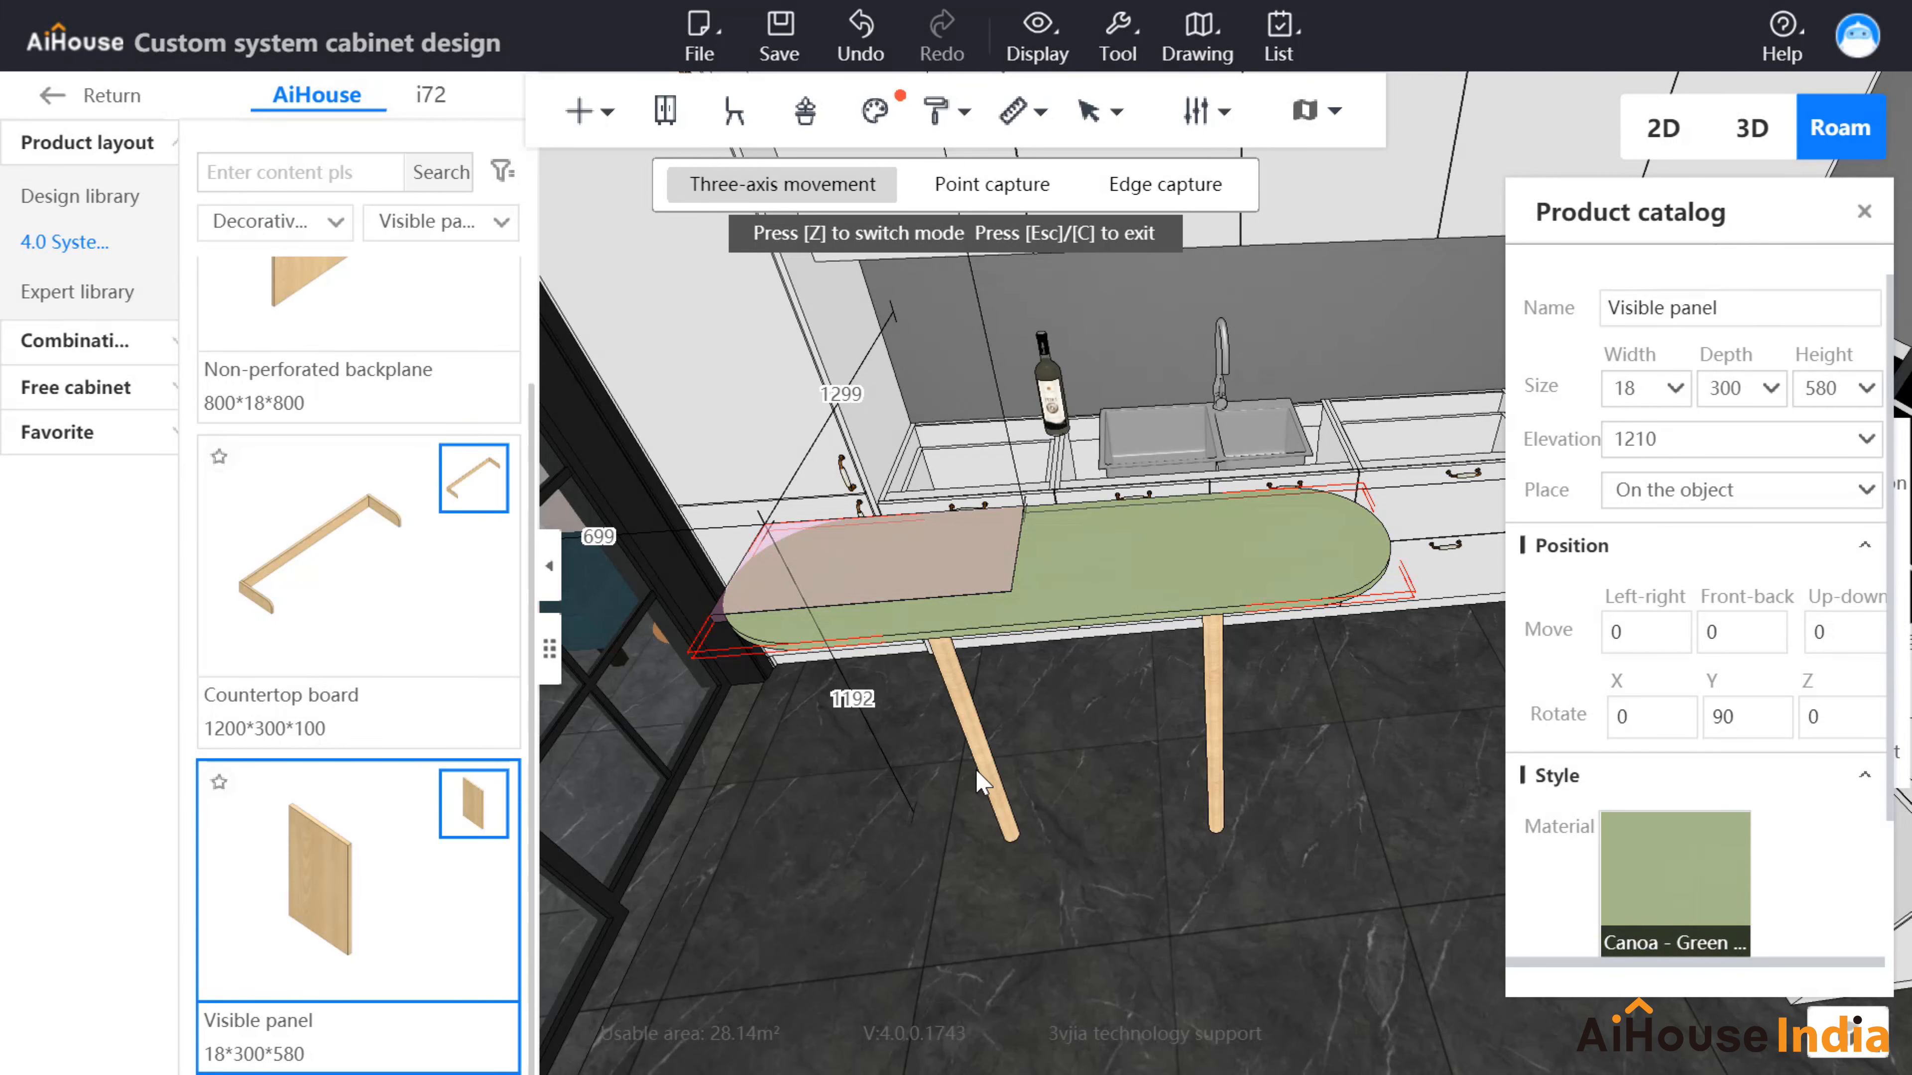
Step: Apply the white material to the first angled leg
click(992, 787)
click(1674, 887)
click(587, 279)
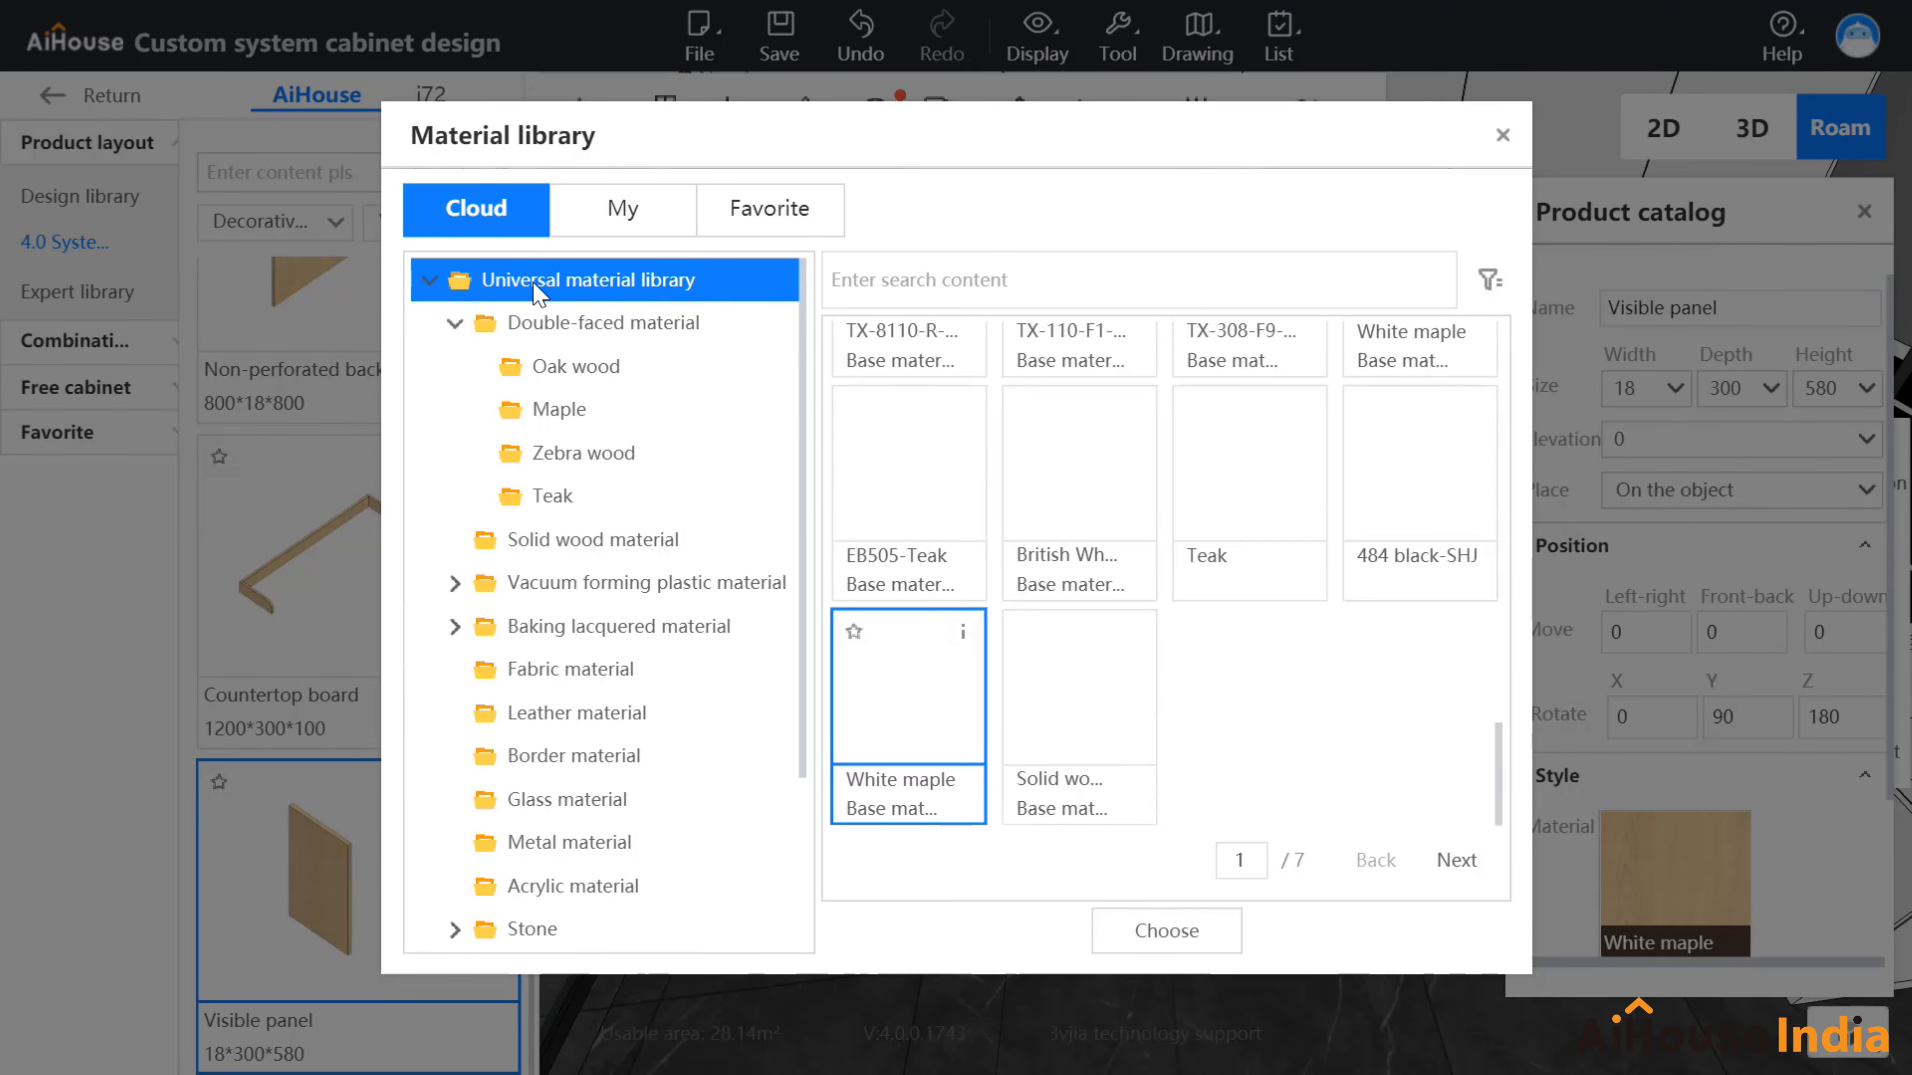
click(1489, 279)
click(1671, 308)
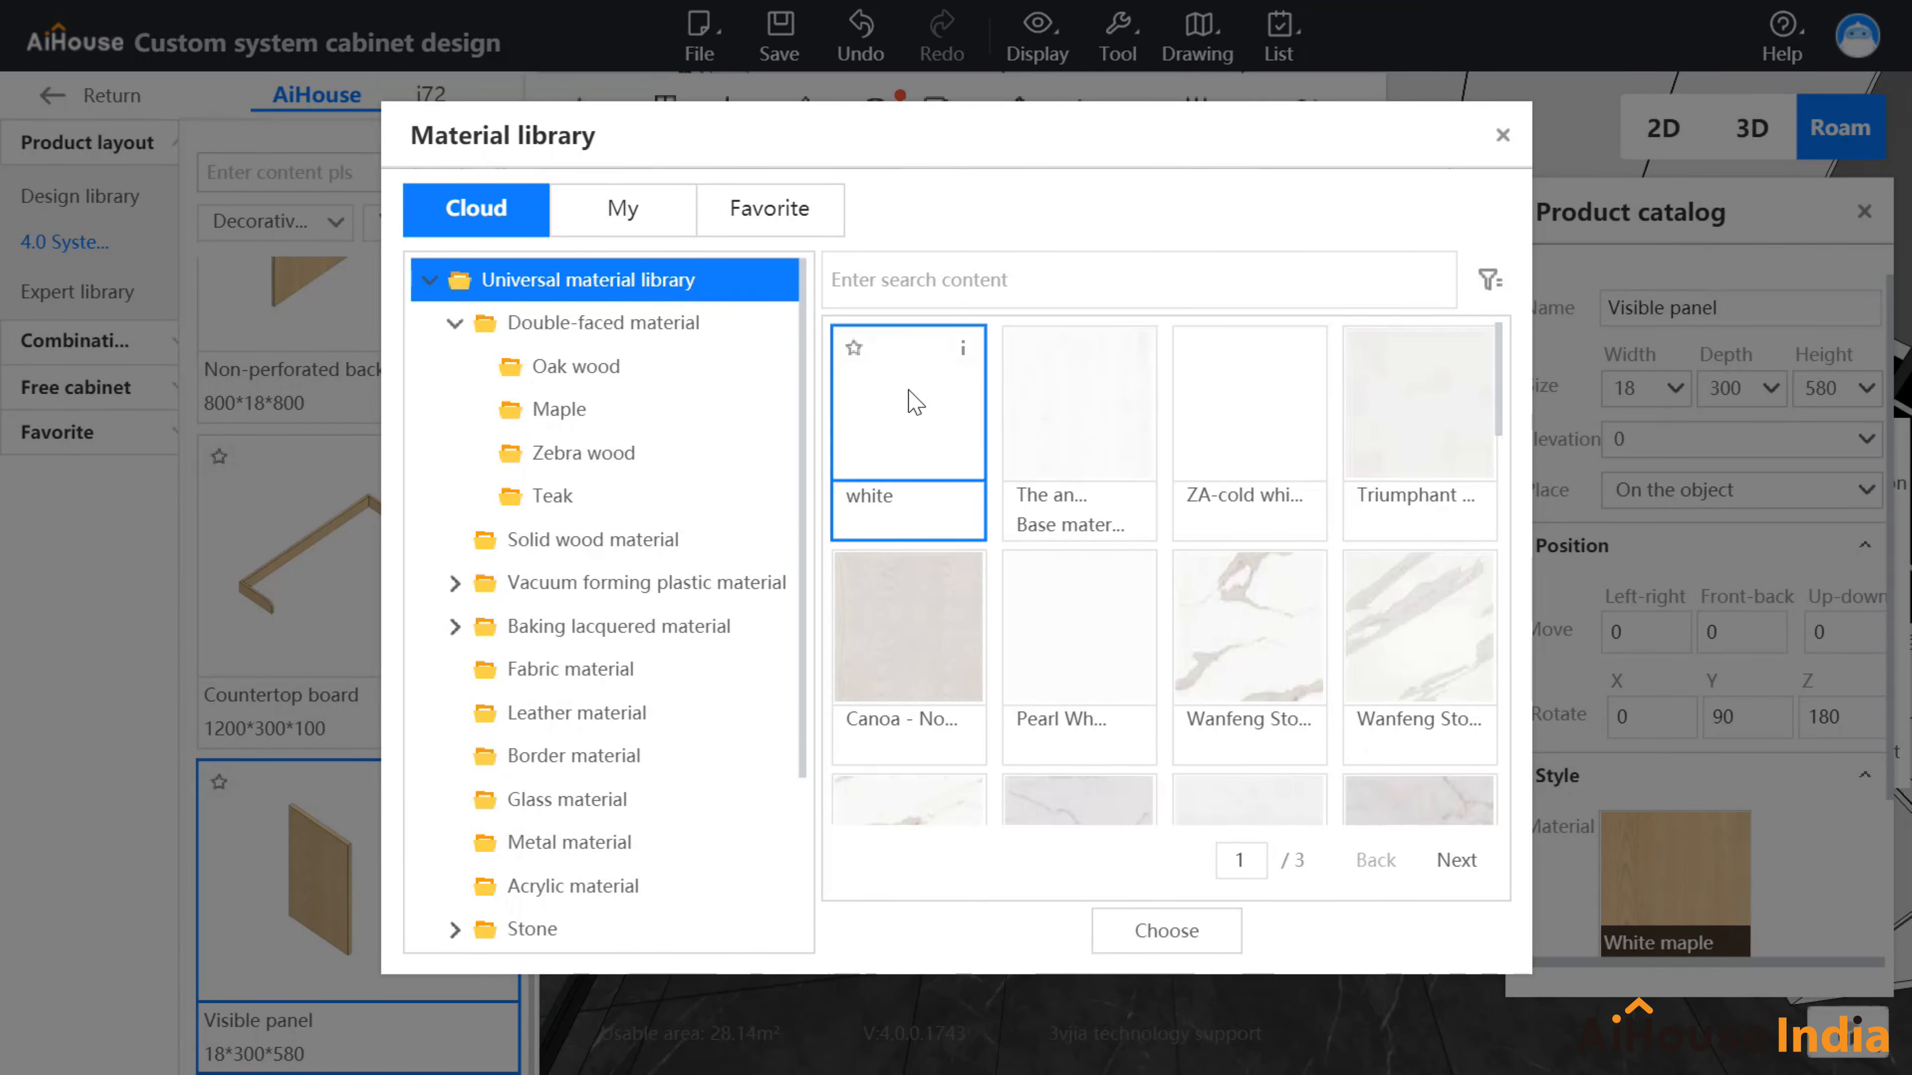
double_click(915, 399)
Step: Make the second leg white too, then select the green countertop board in board mode
click(1221, 757)
click(1671, 884)
click(576, 284)
click(1488, 280)
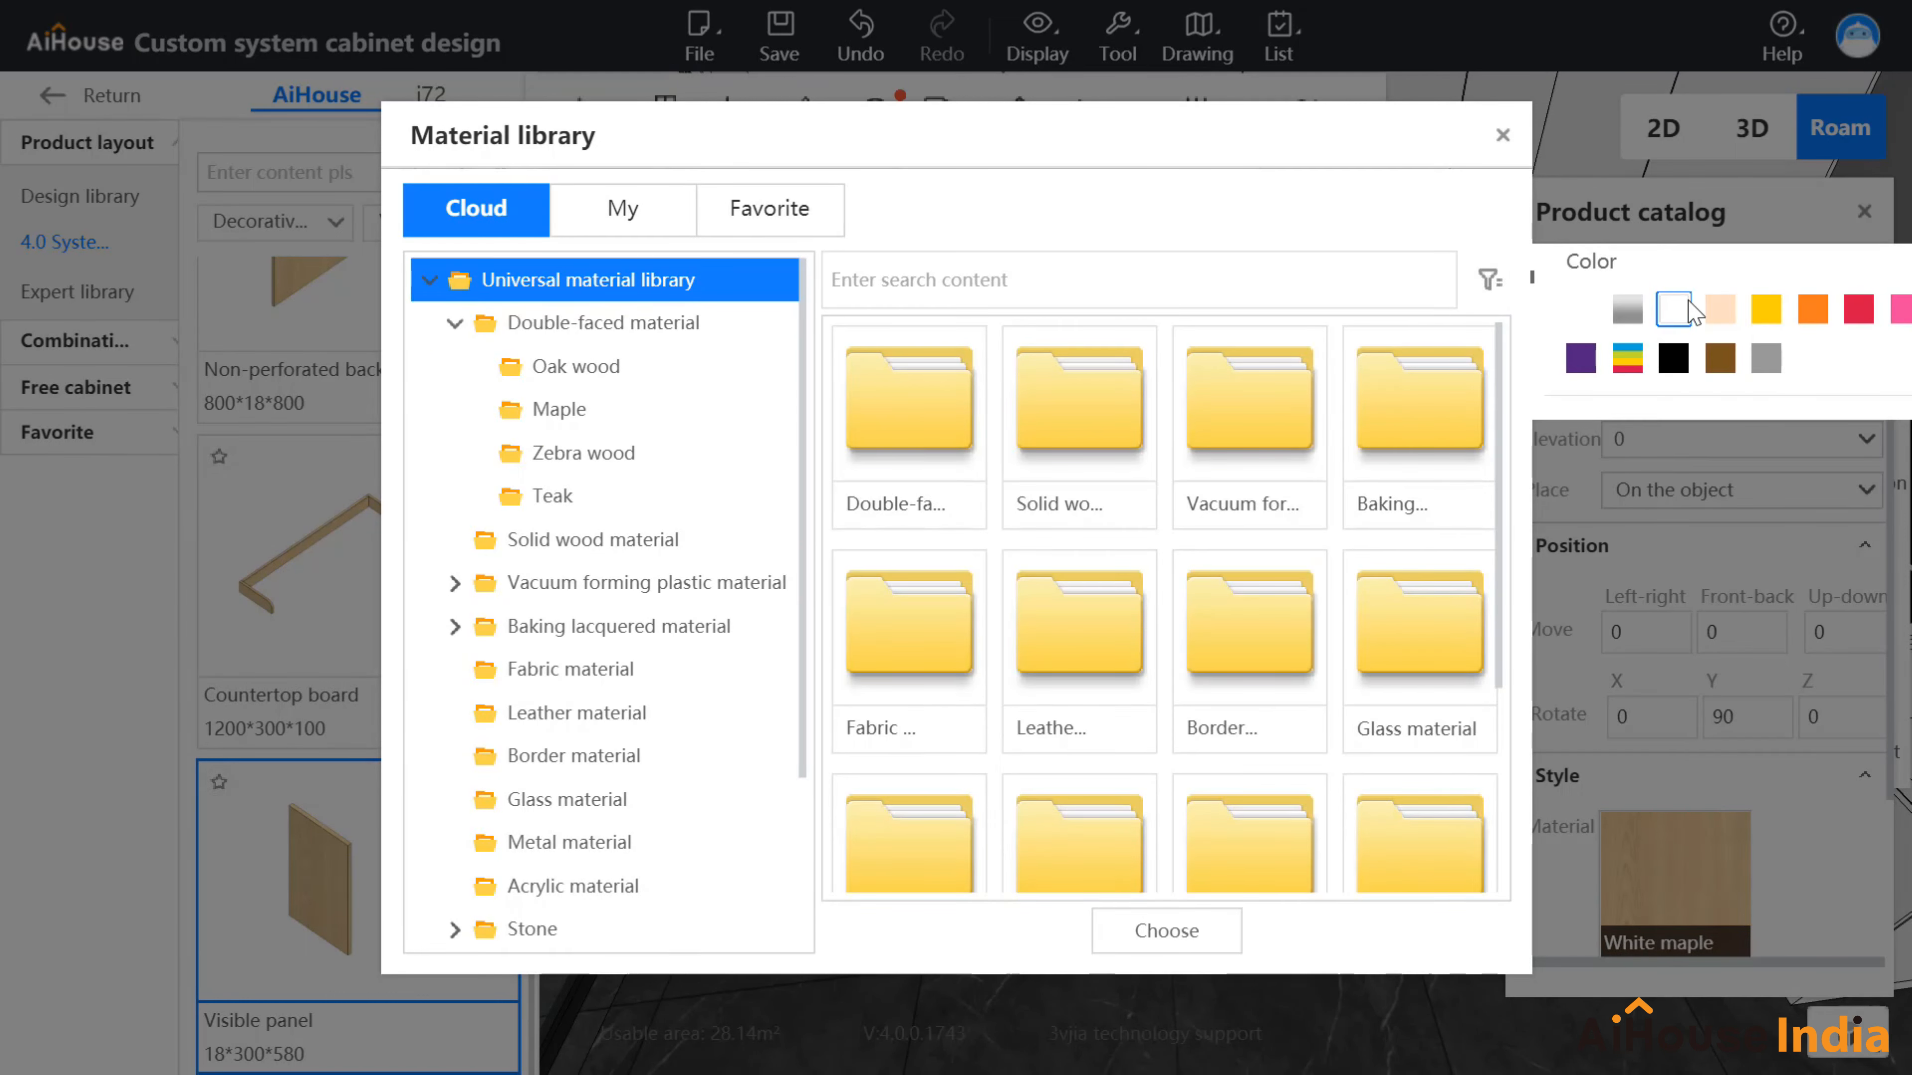
click(1675, 307)
double_click(945, 431)
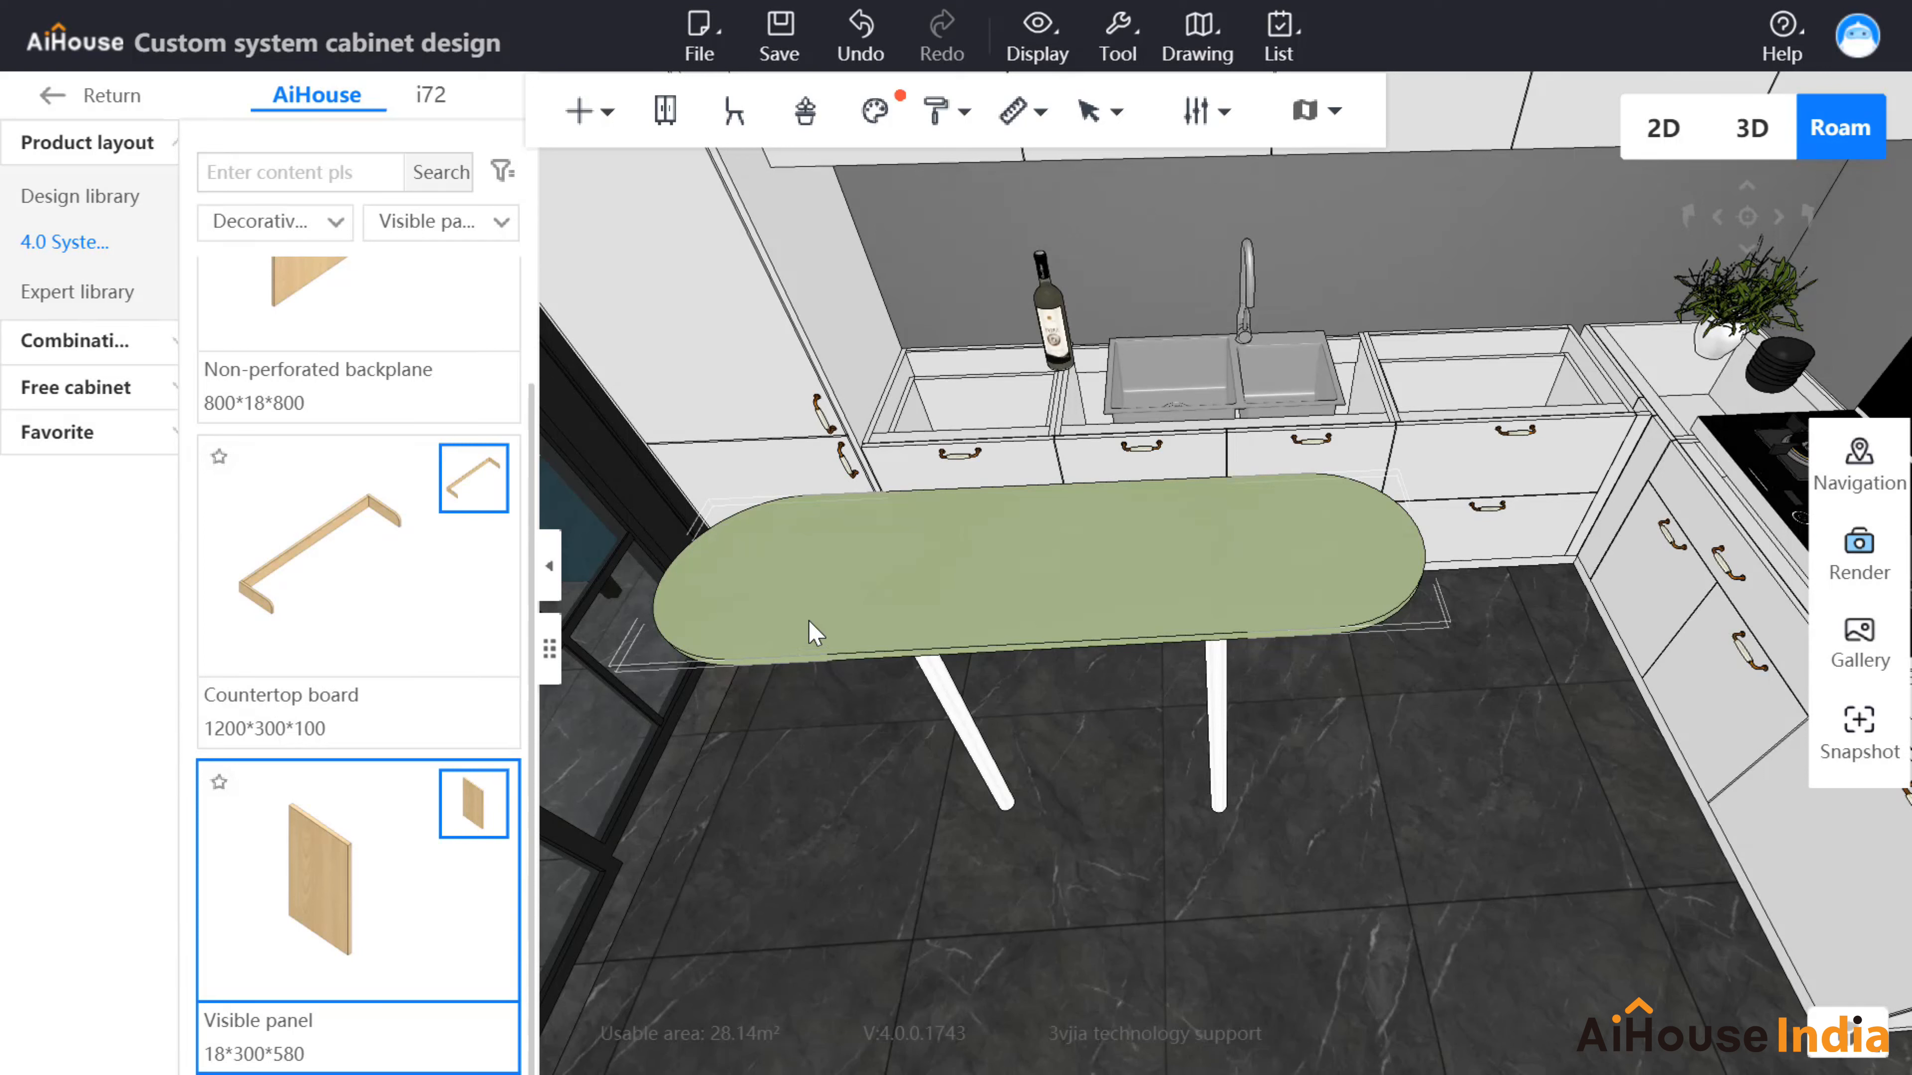
key(b)
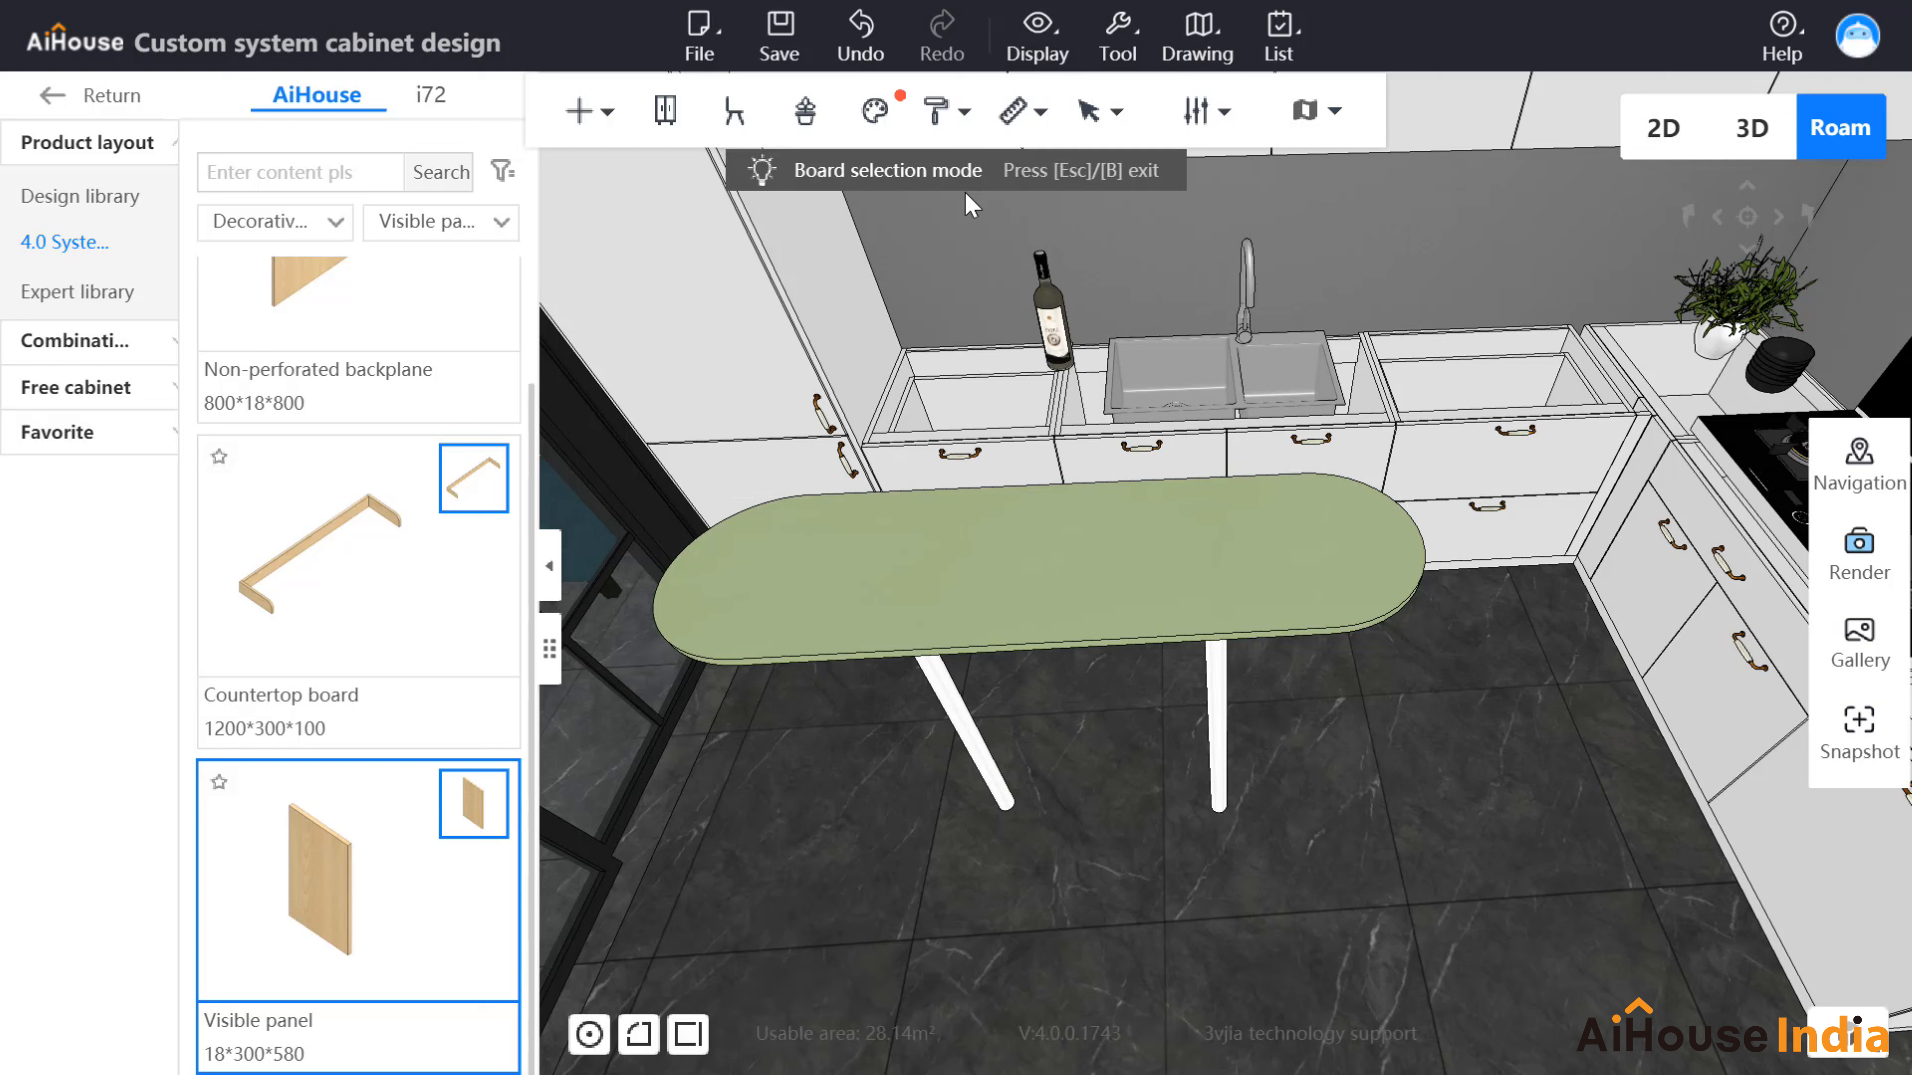
click(890, 597)
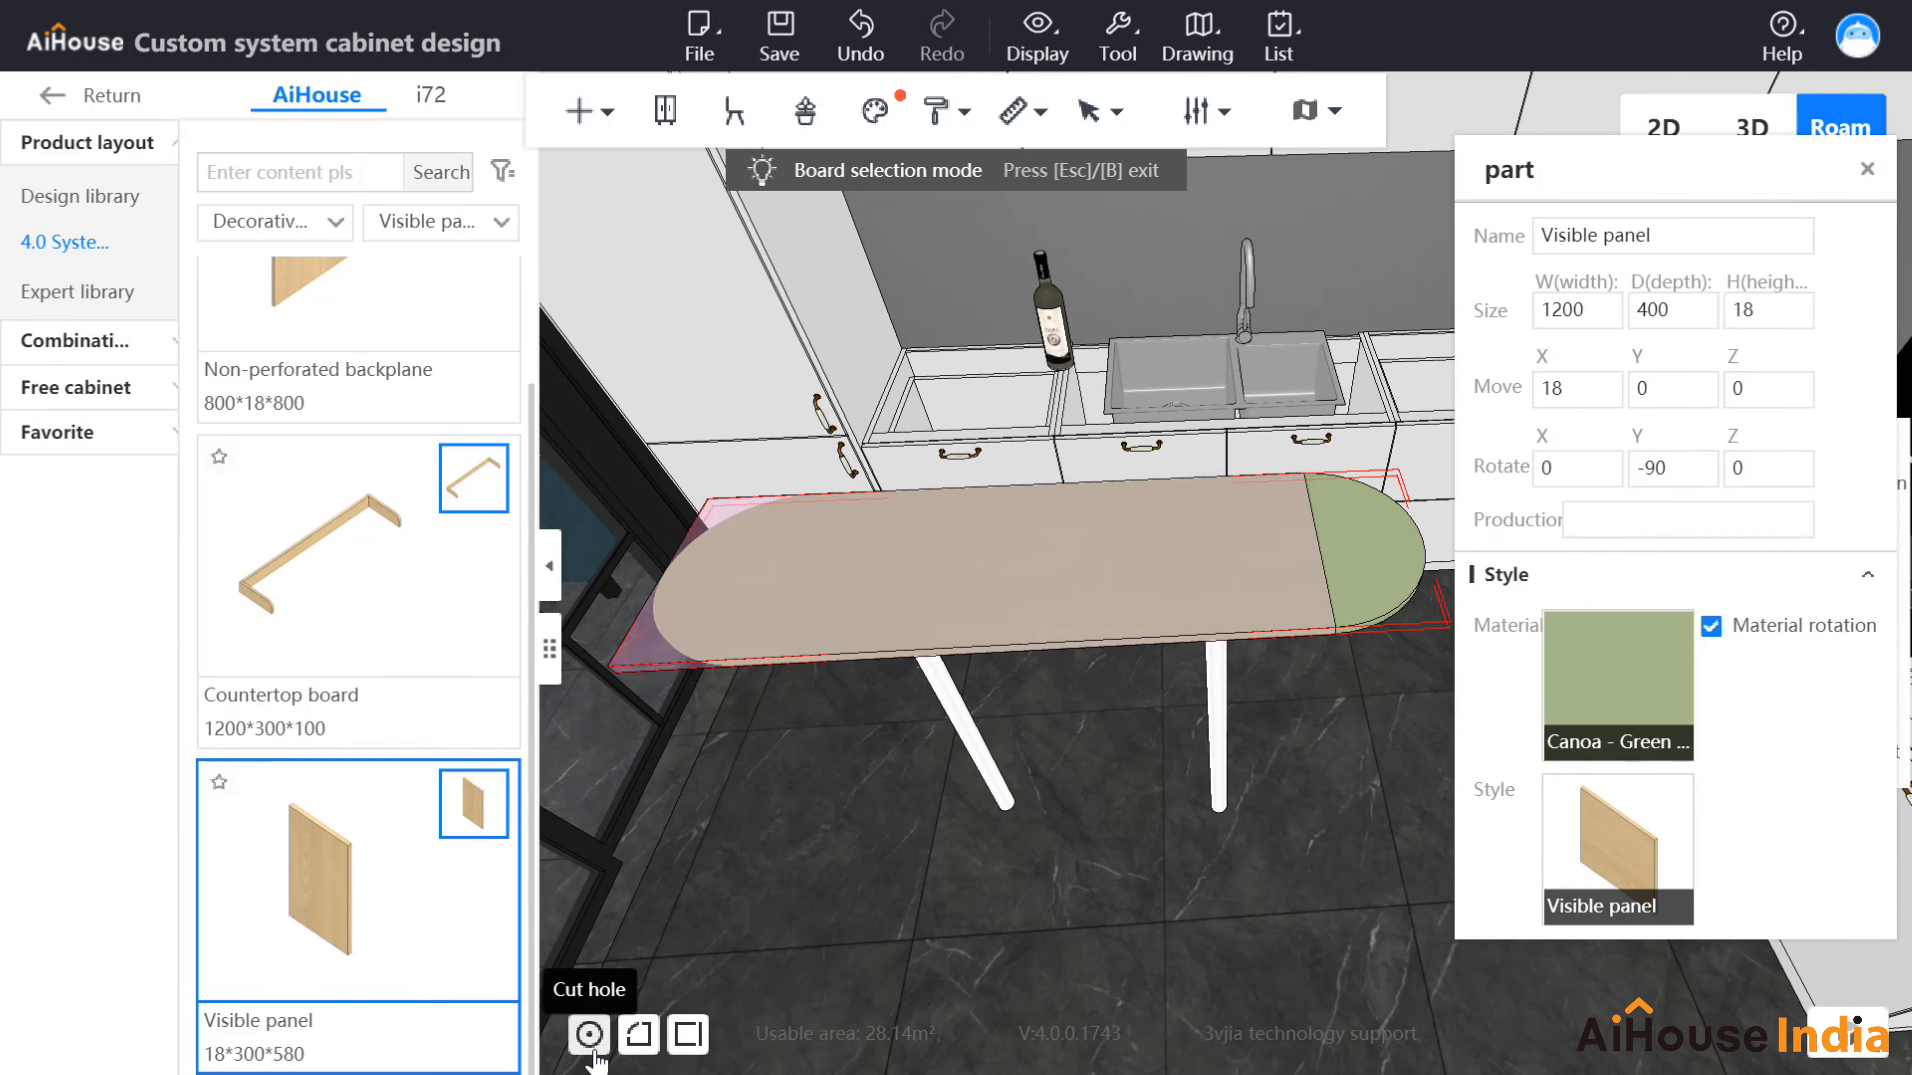
Step: Cut a Pentagram hole in the countertop at edge distances 100 and 50
click(590, 1043)
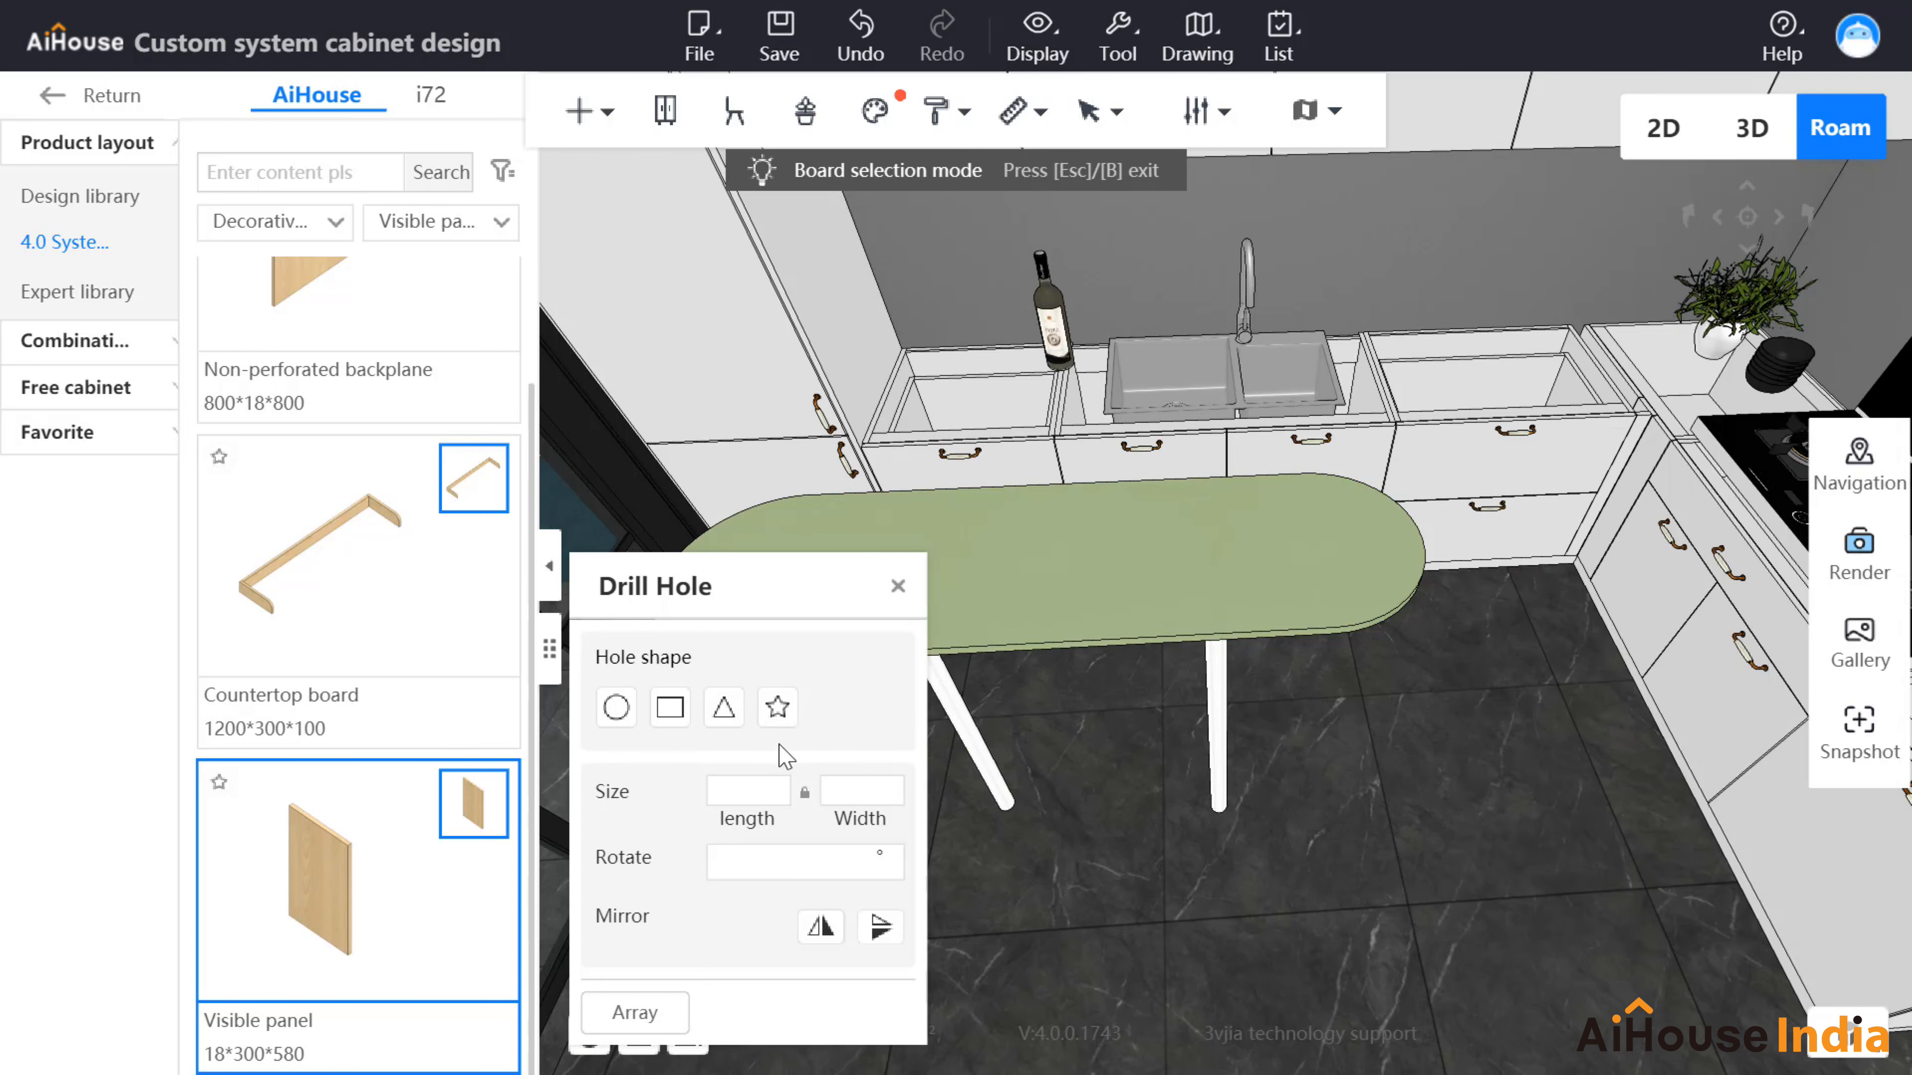
click(777, 708)
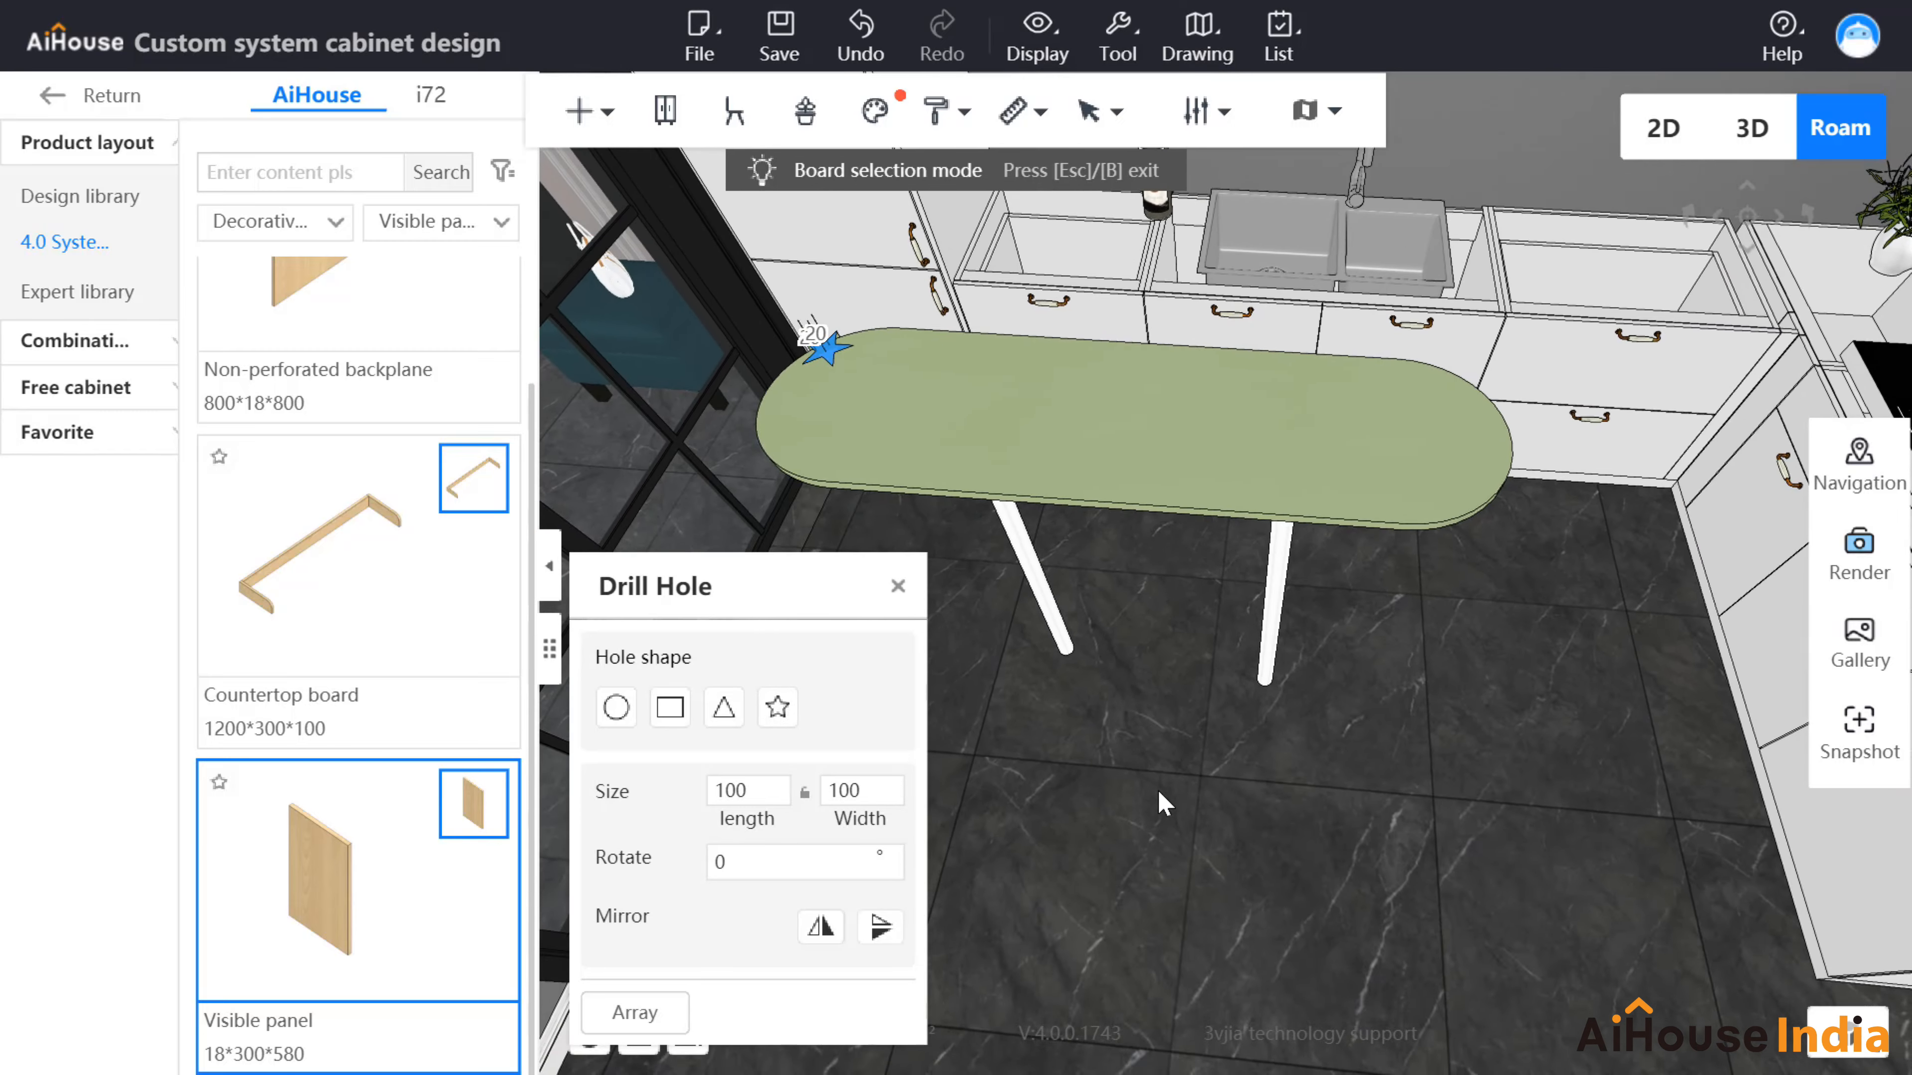
key(a)
key(w)
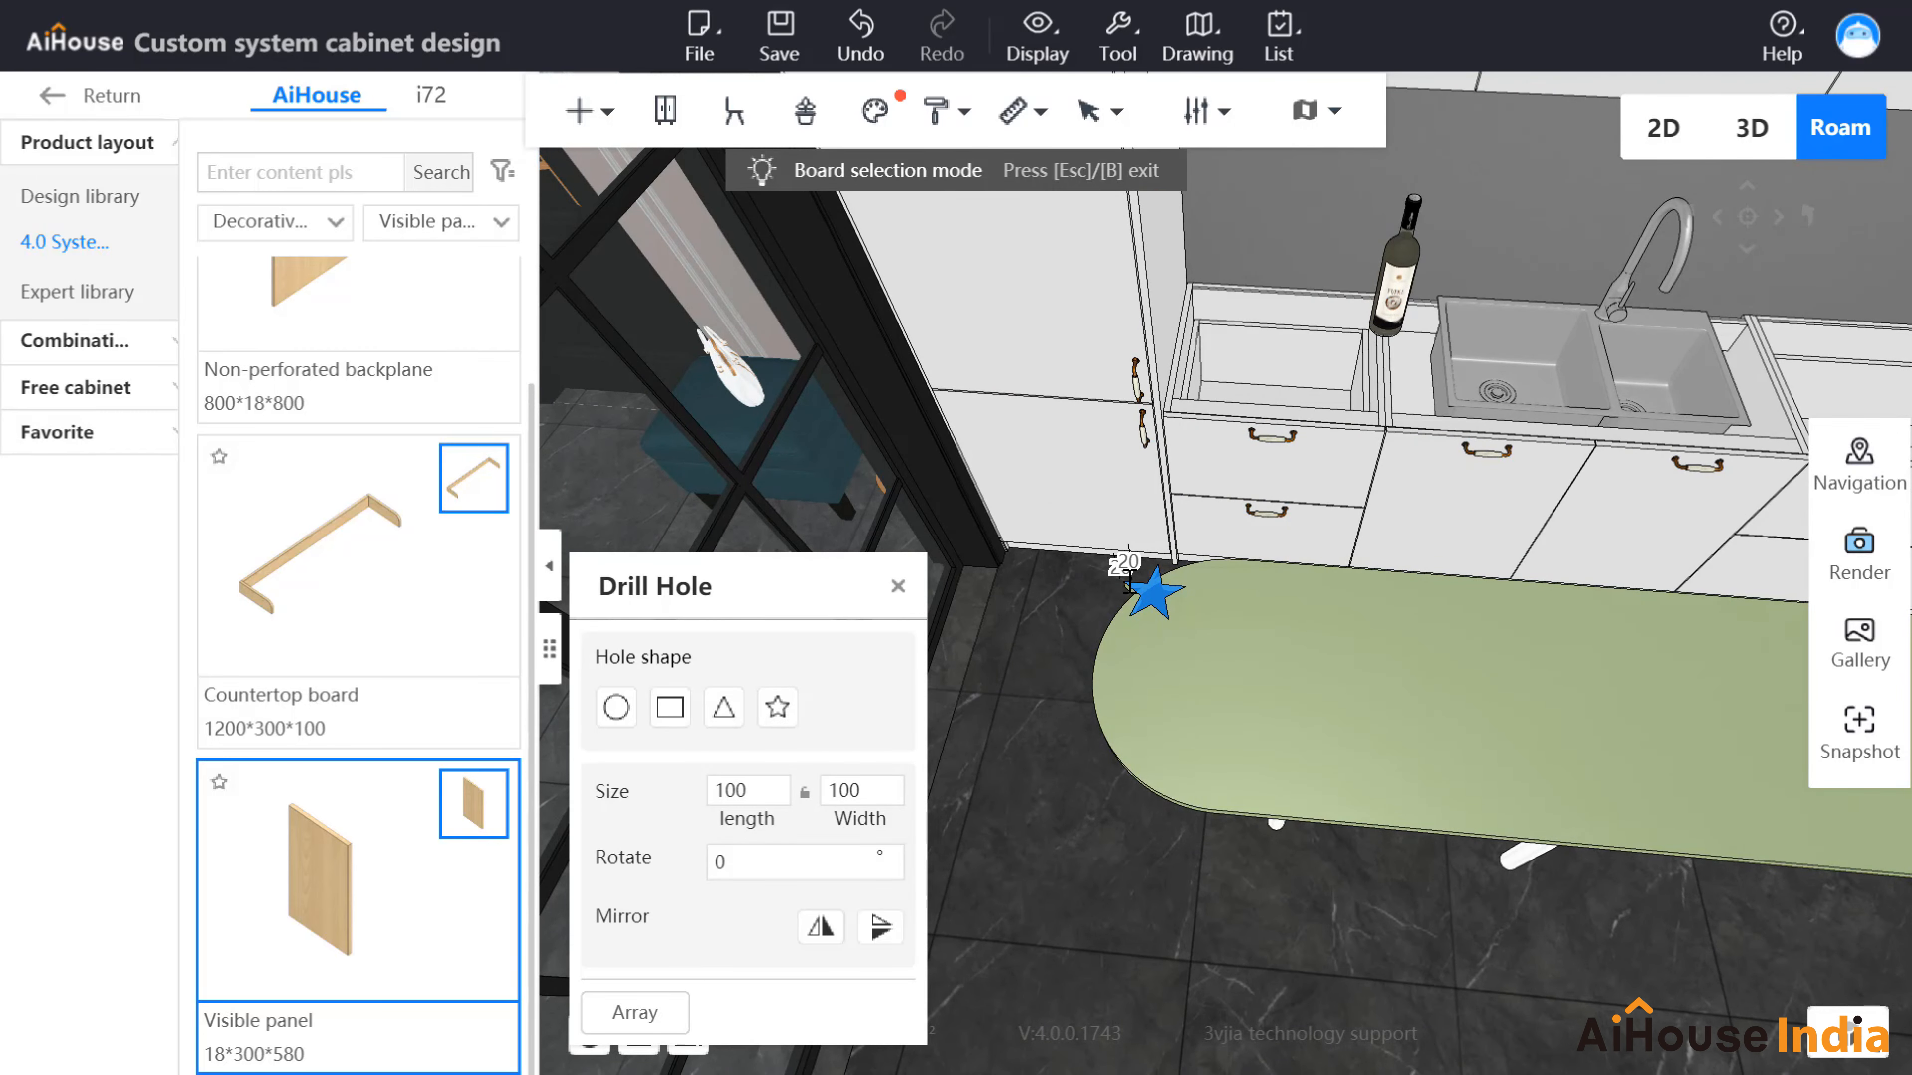
click(1128, 565)
text(100)
key(Return)
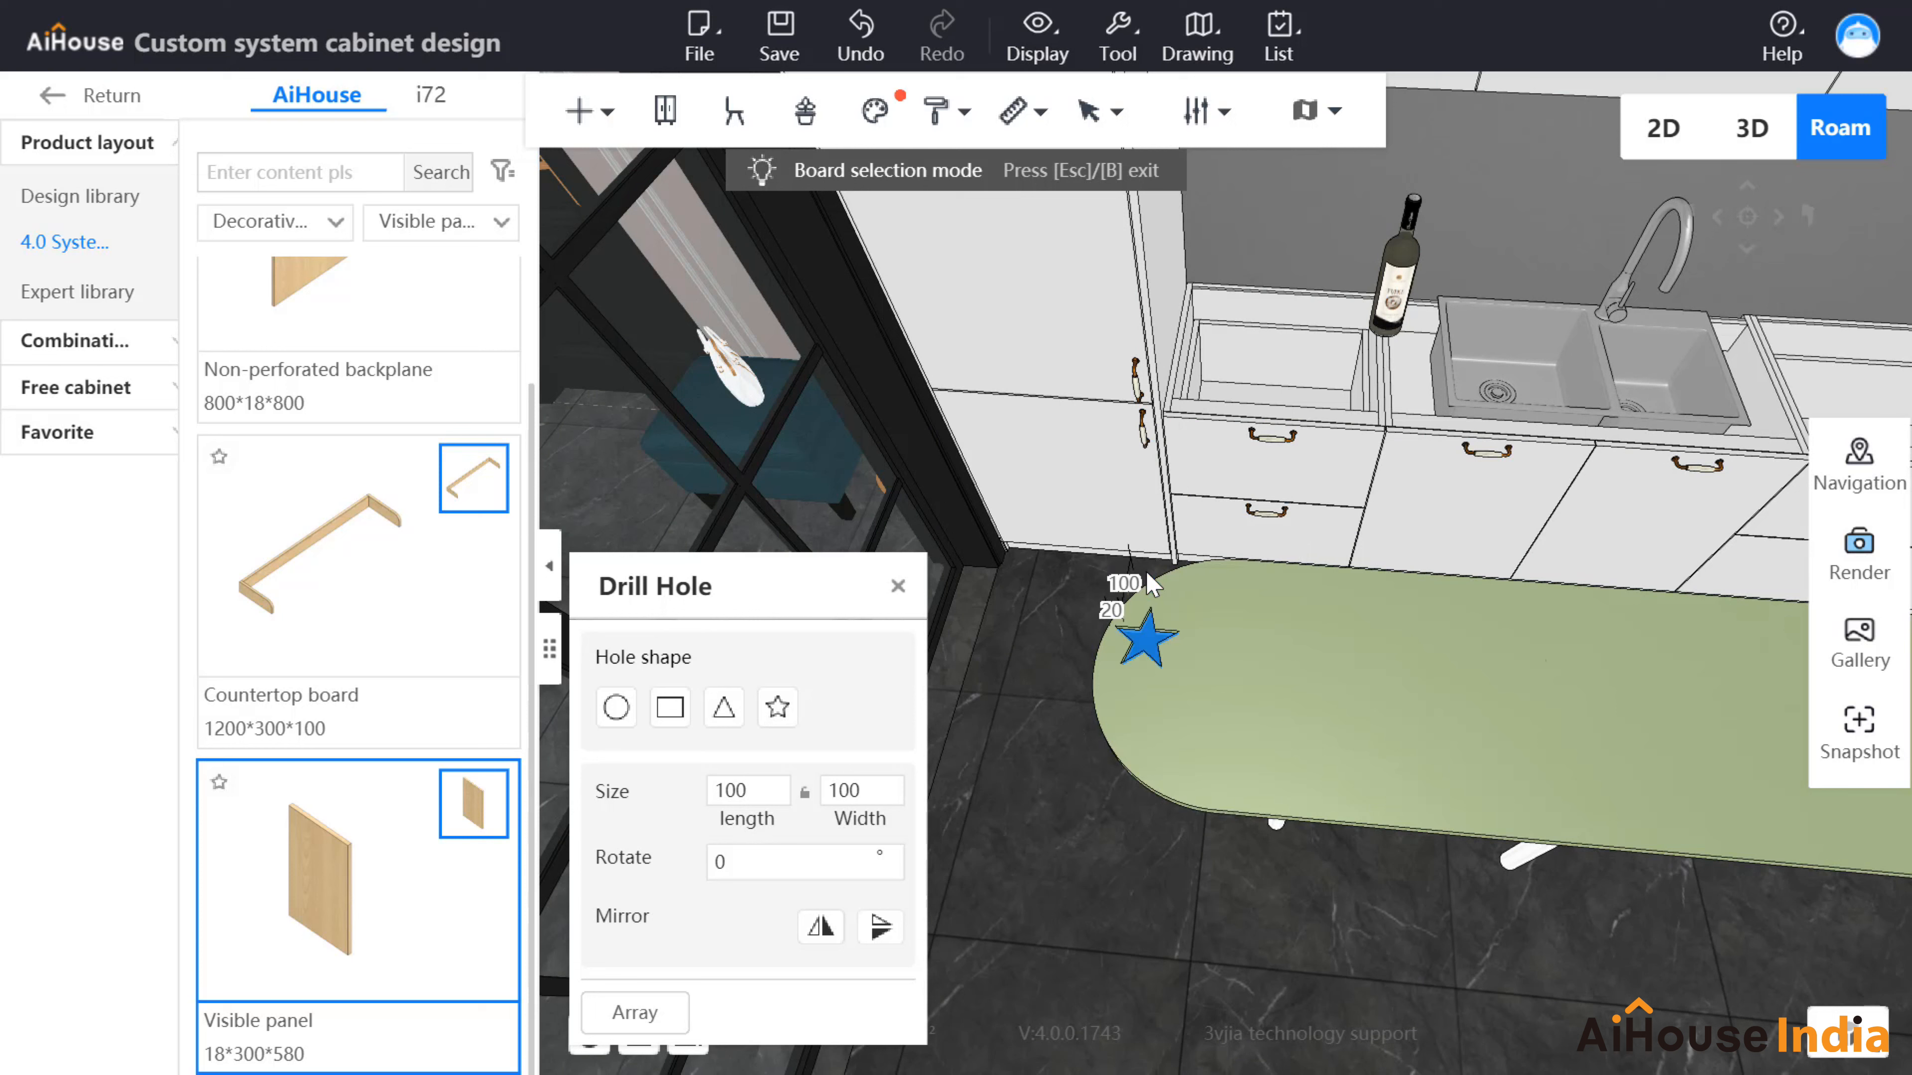
click(1112, 611)
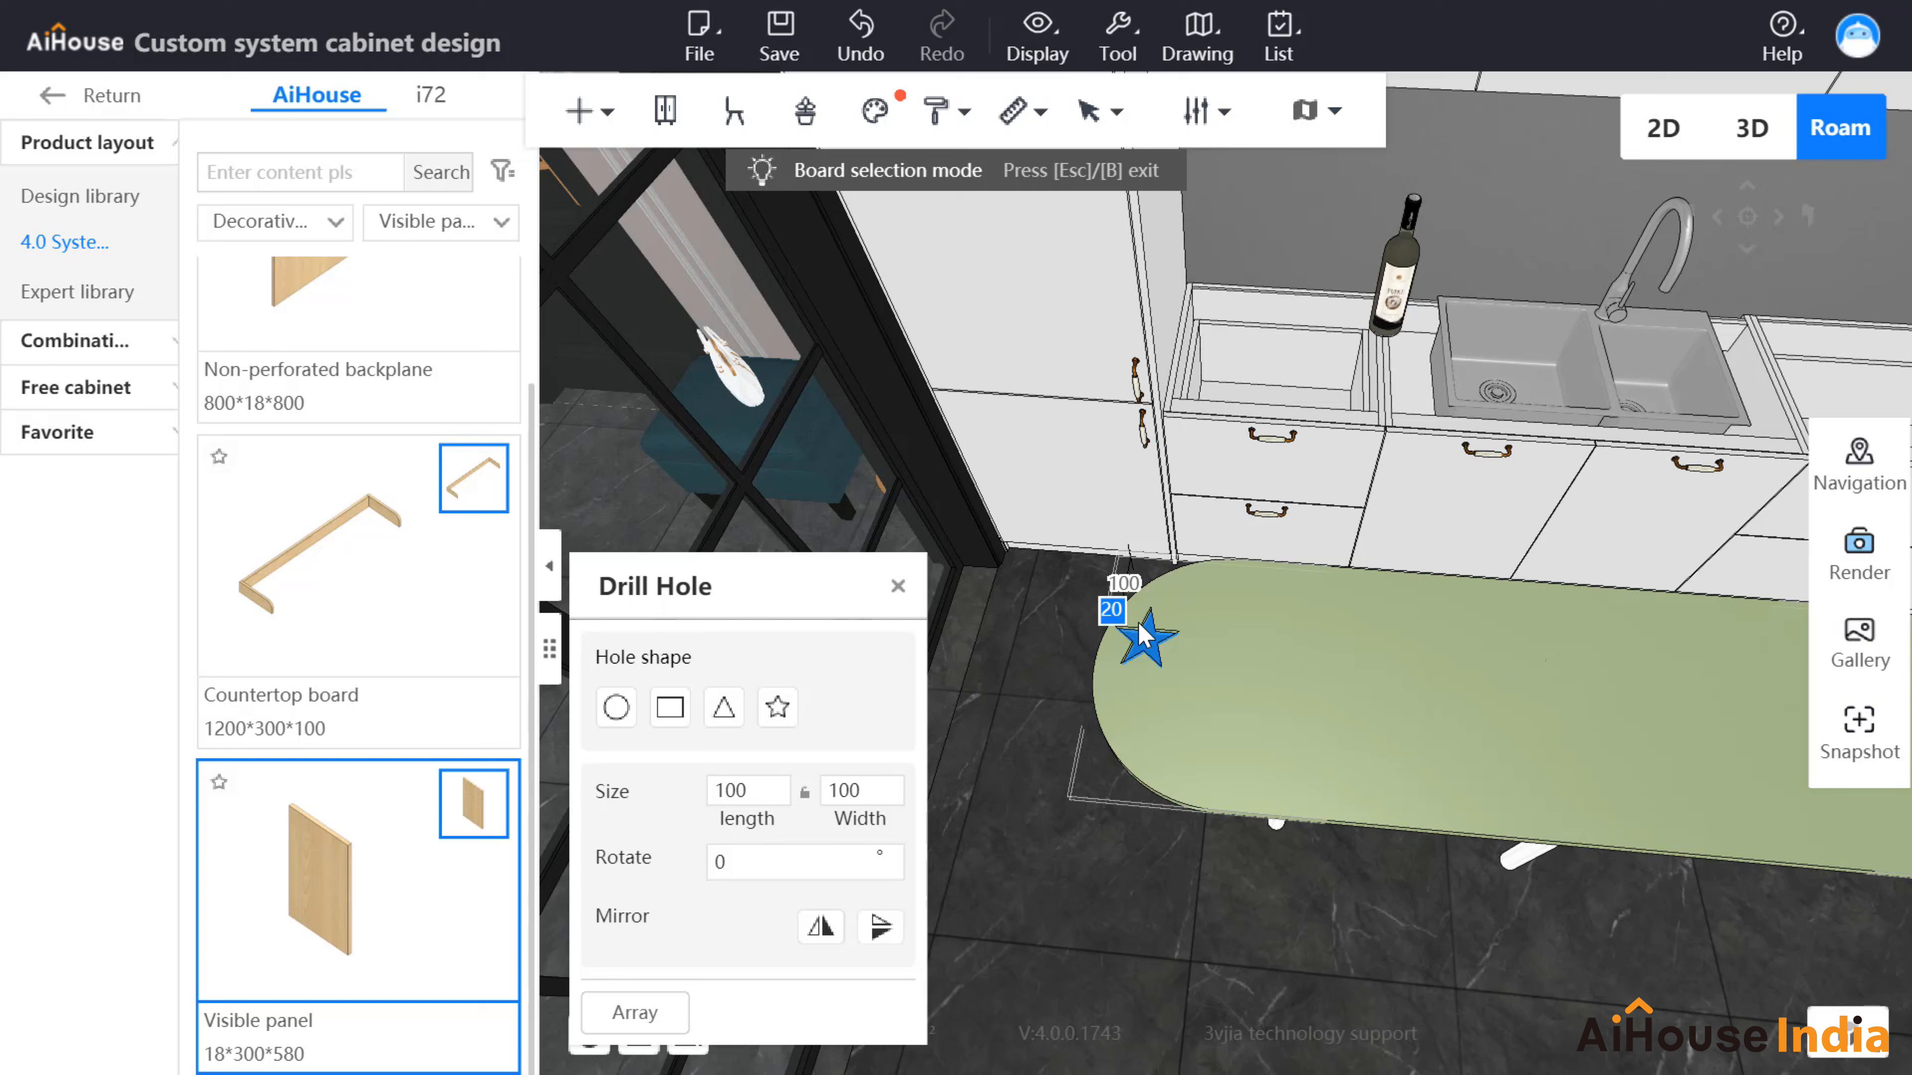
text(50)
key(Return)
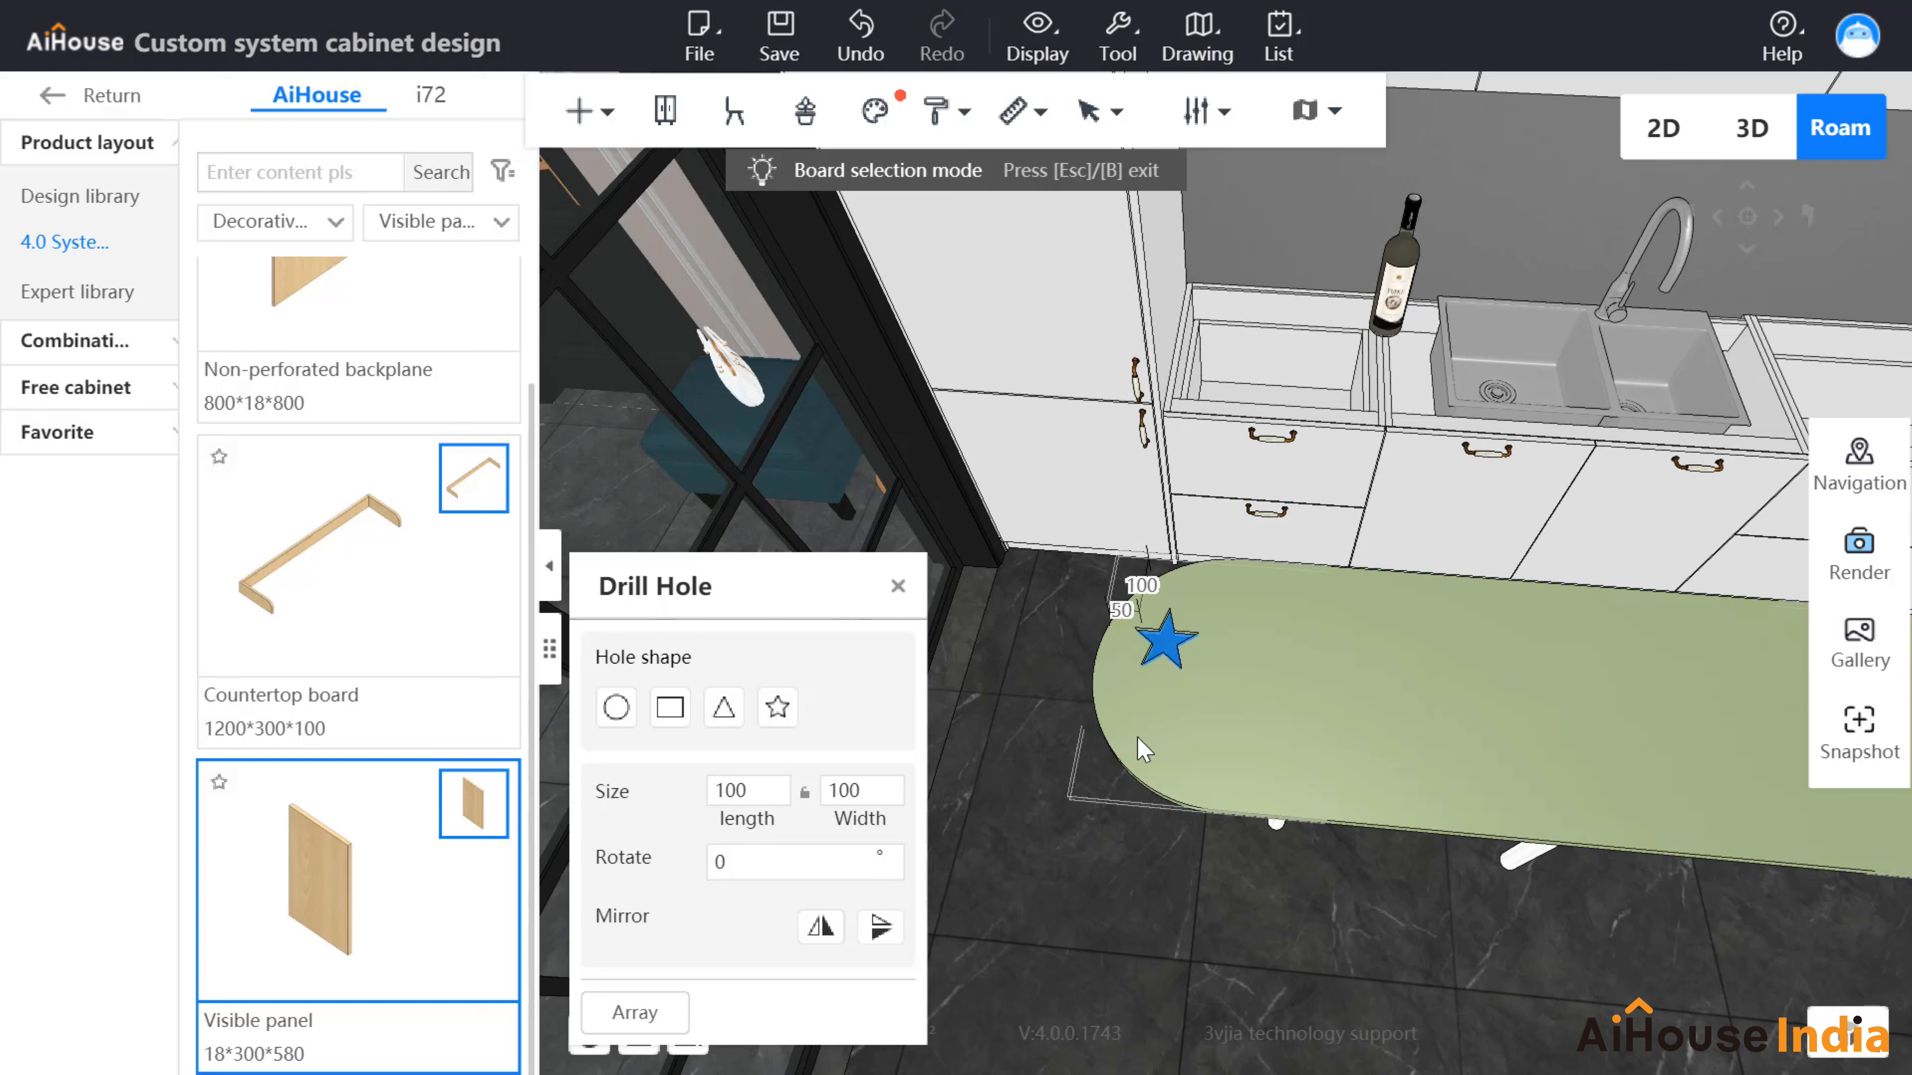
Step: Size the star hole 120×120, rotate it 30°, and mirror it horizontally
double_click(734, 790)
text(120)
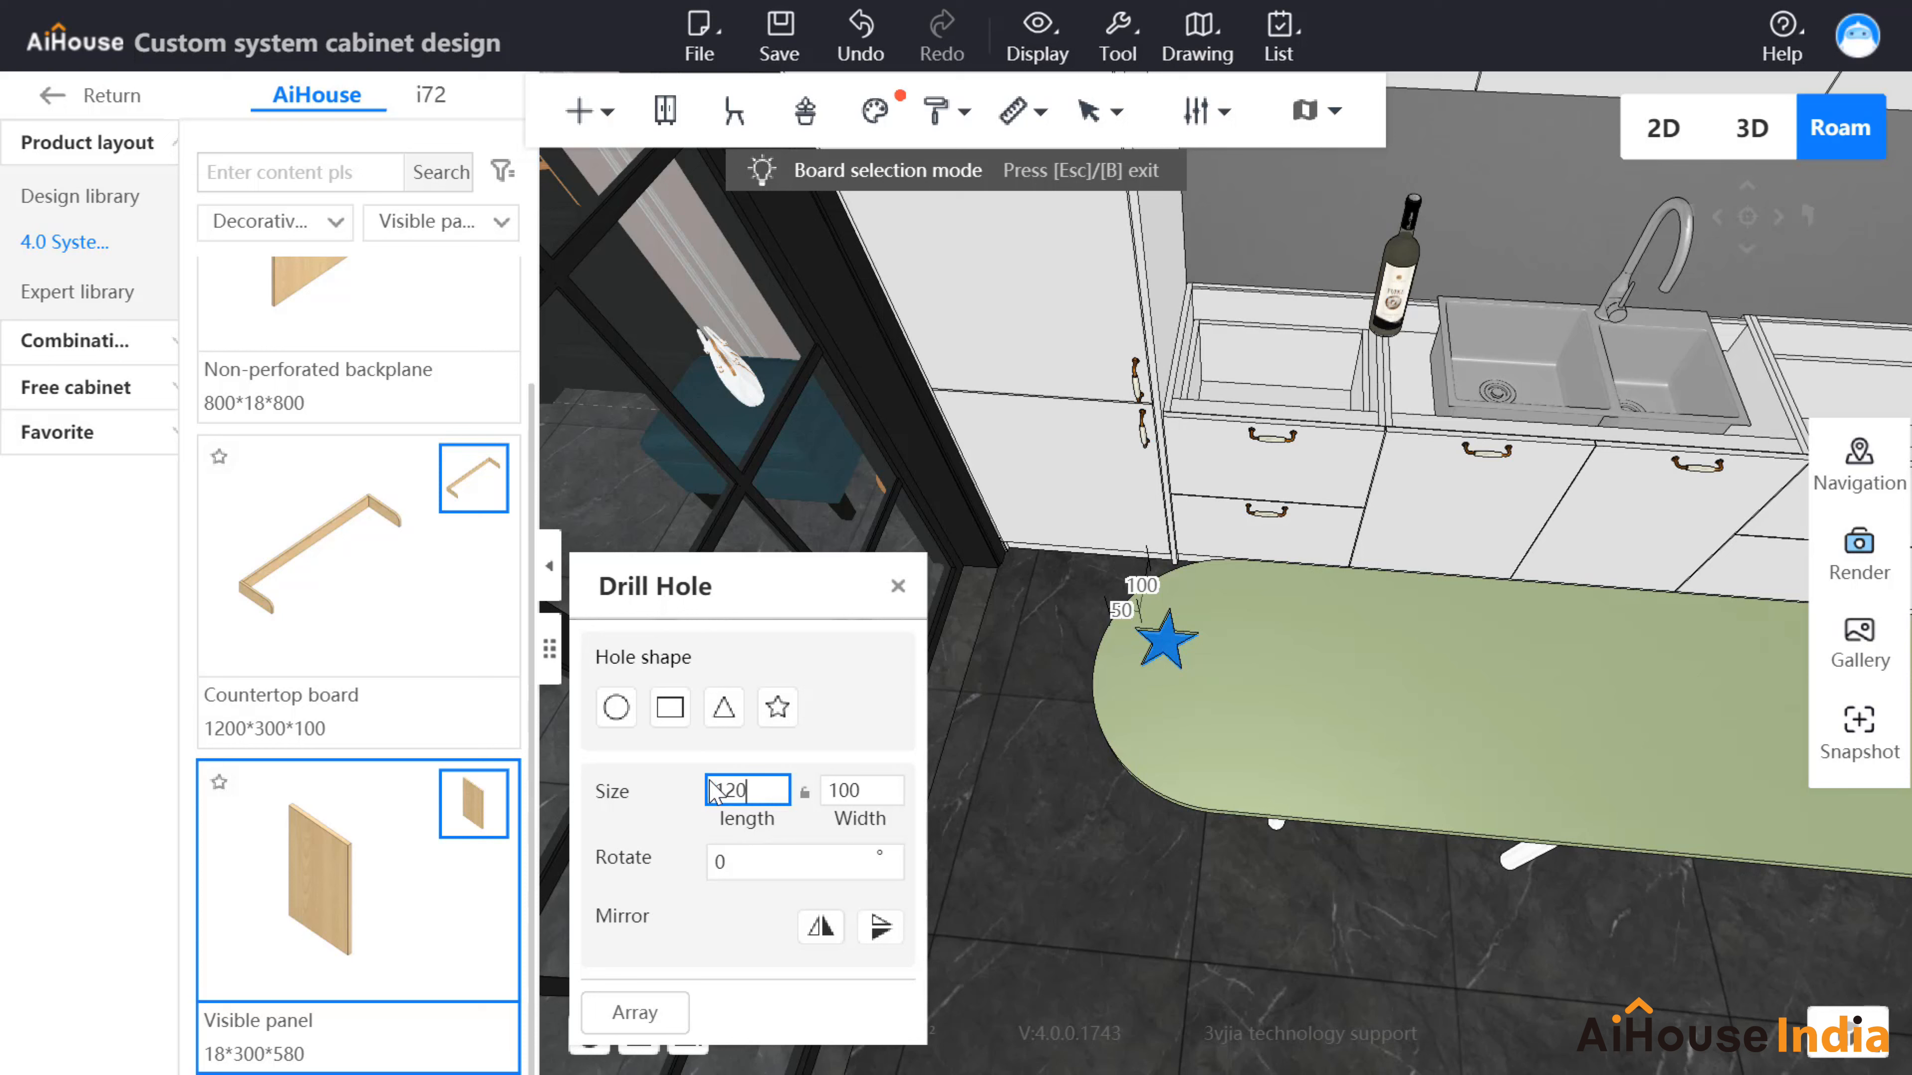
double_click(866, 790)
text(120)
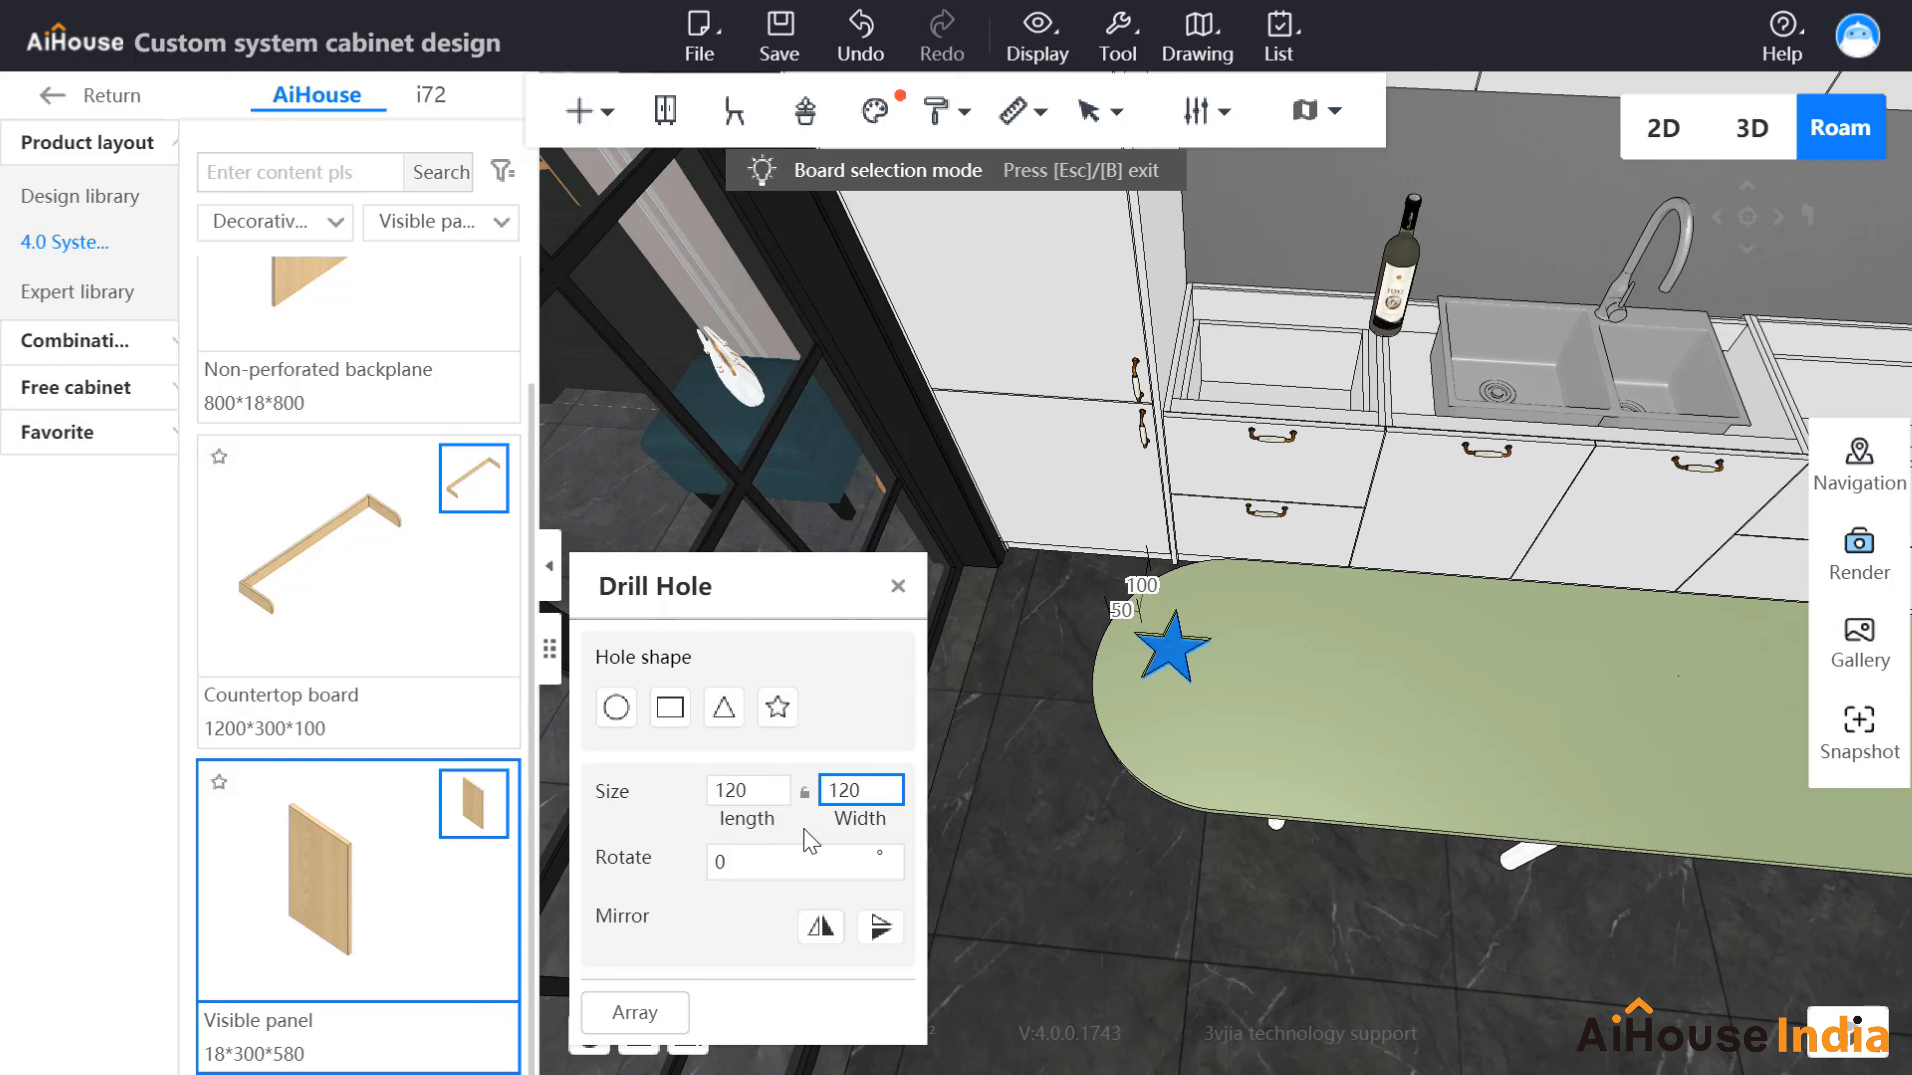
click(723, 861)
drag(723, 861, 701, 865)
text(30)
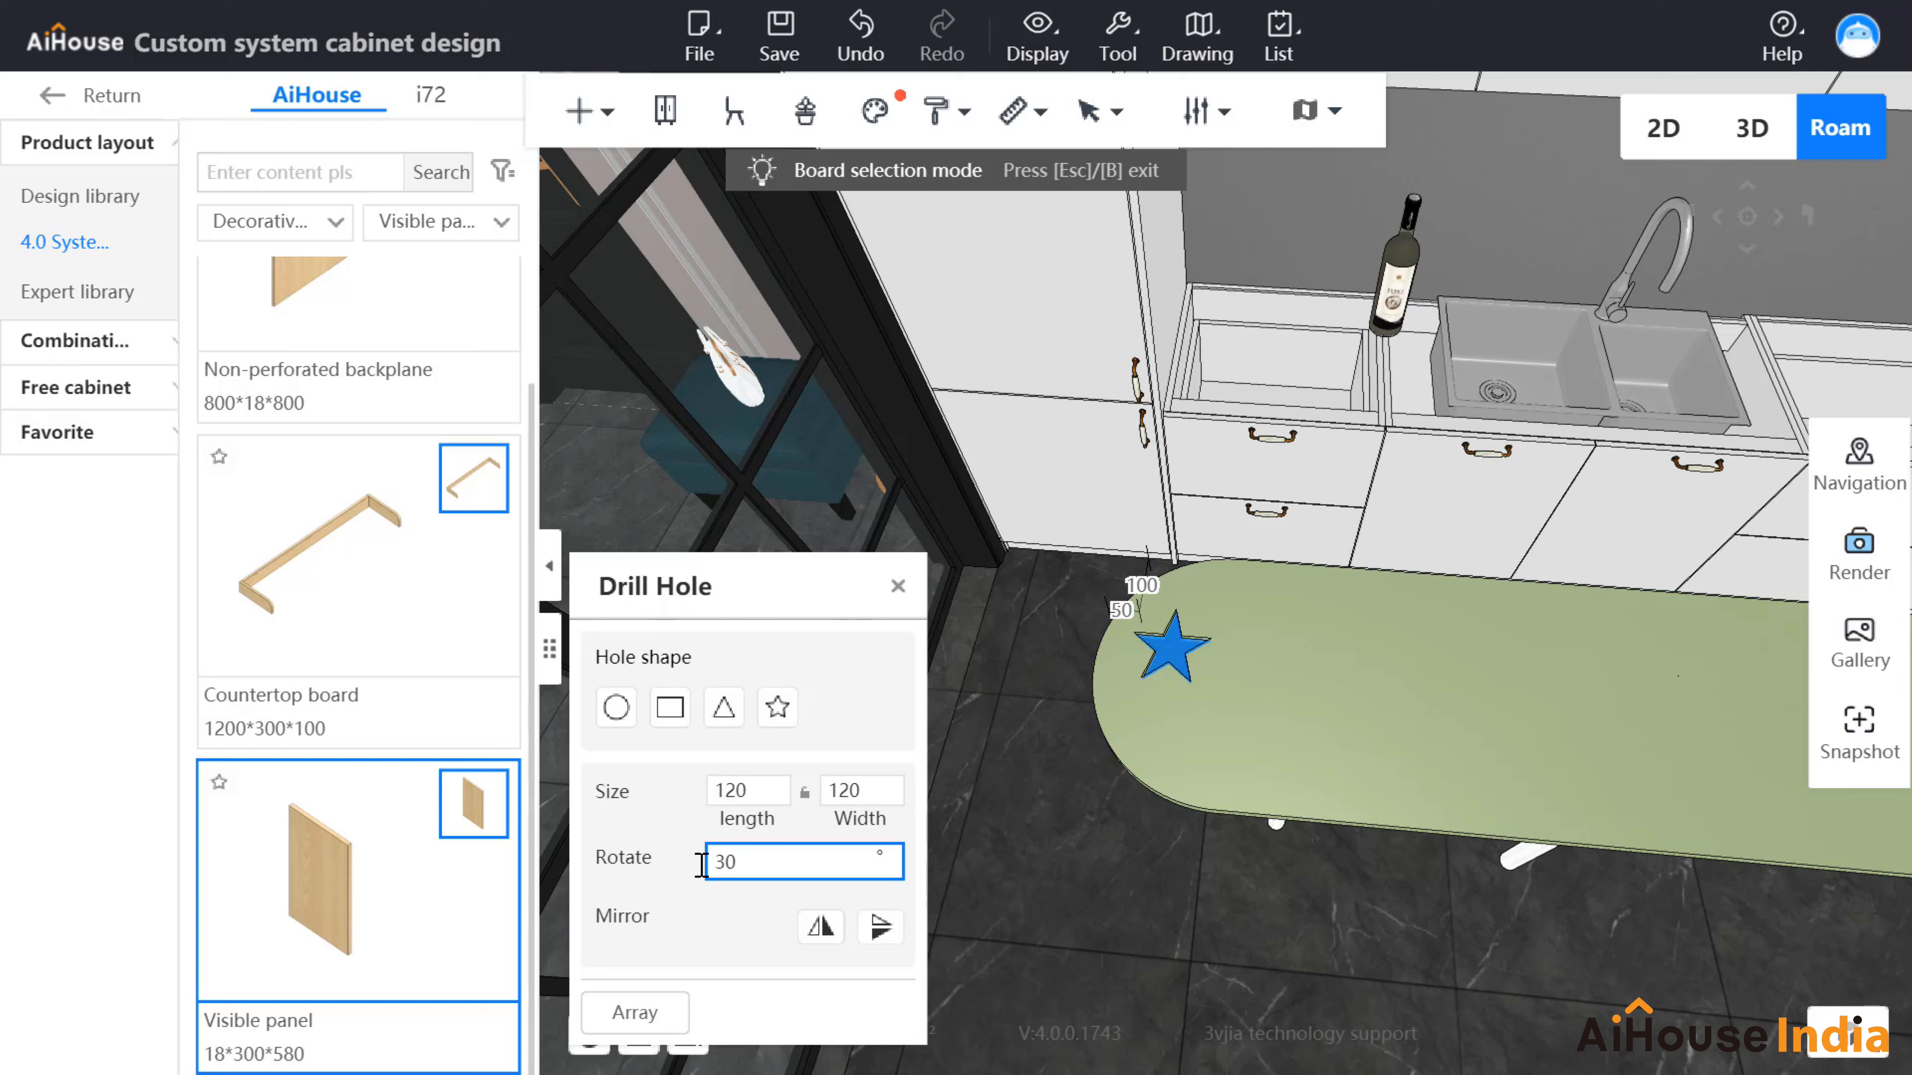
key(Return)
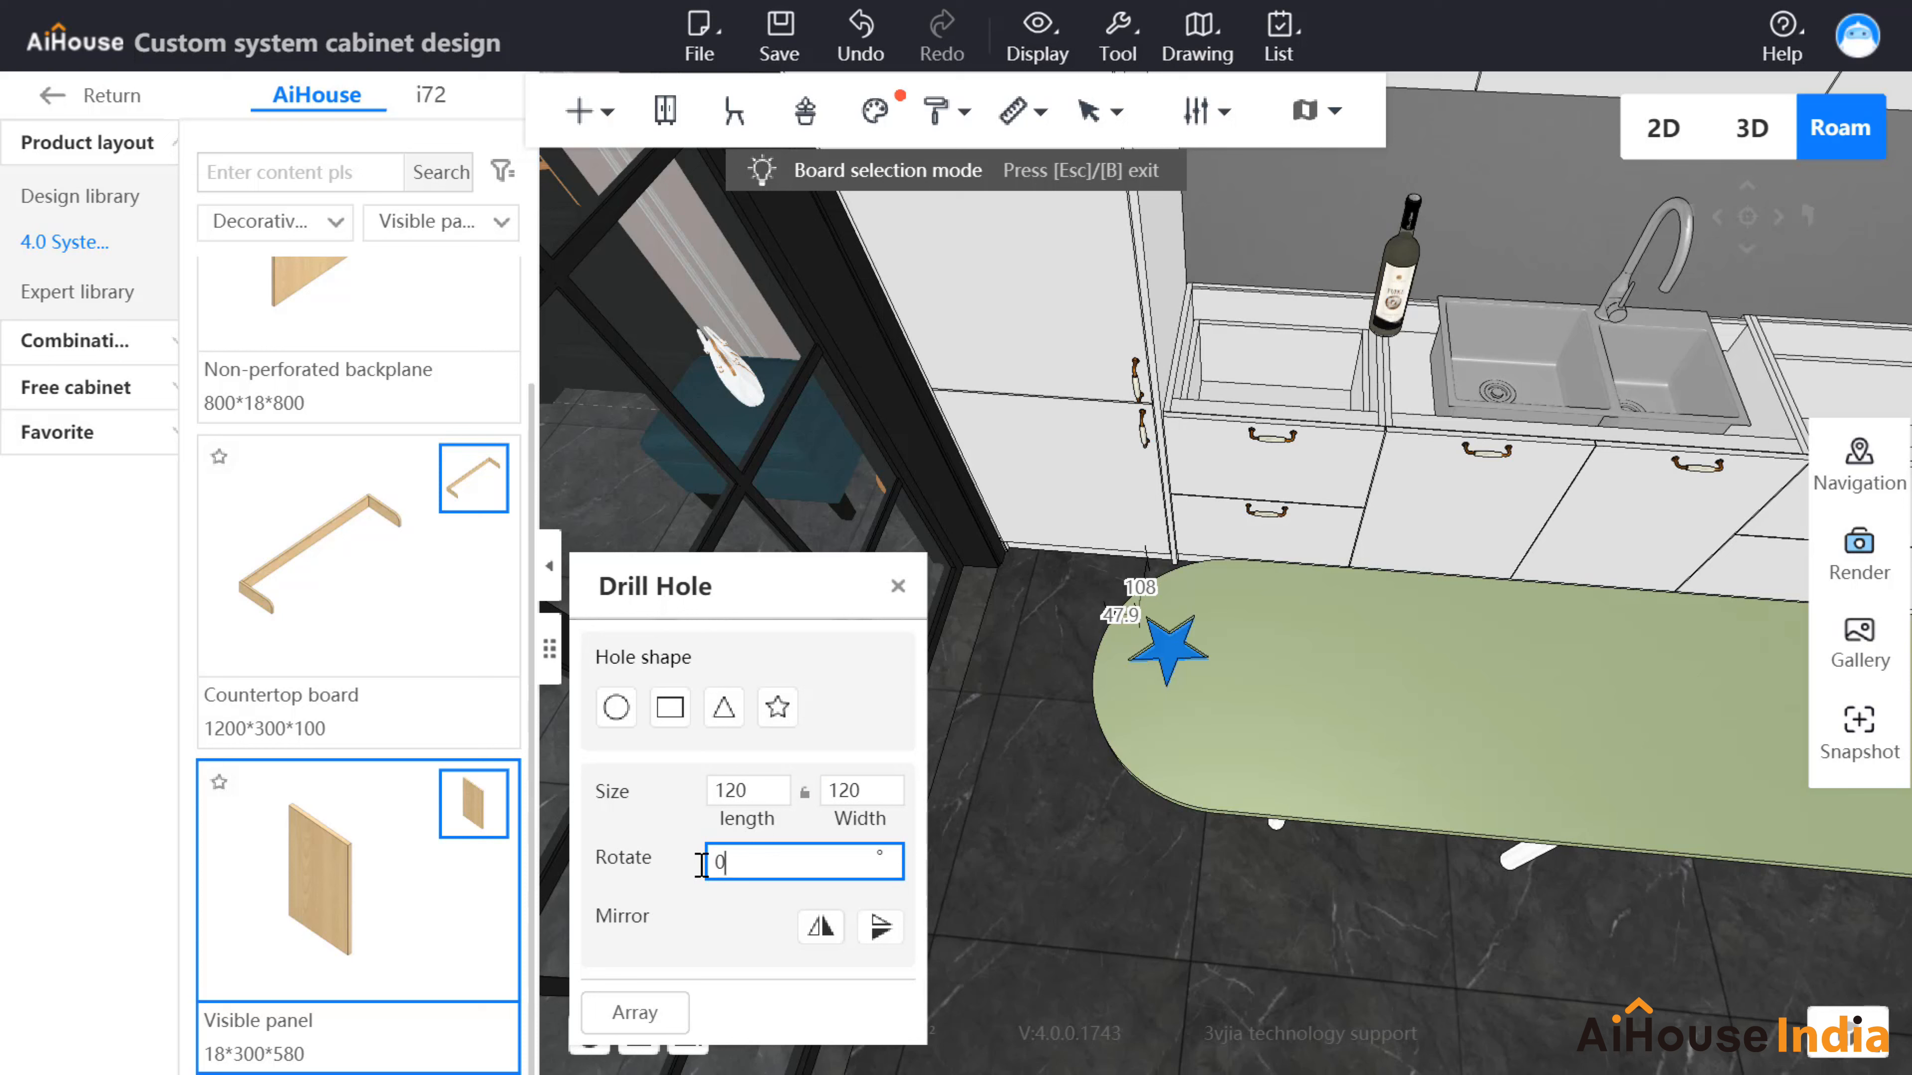
click(819, 928)
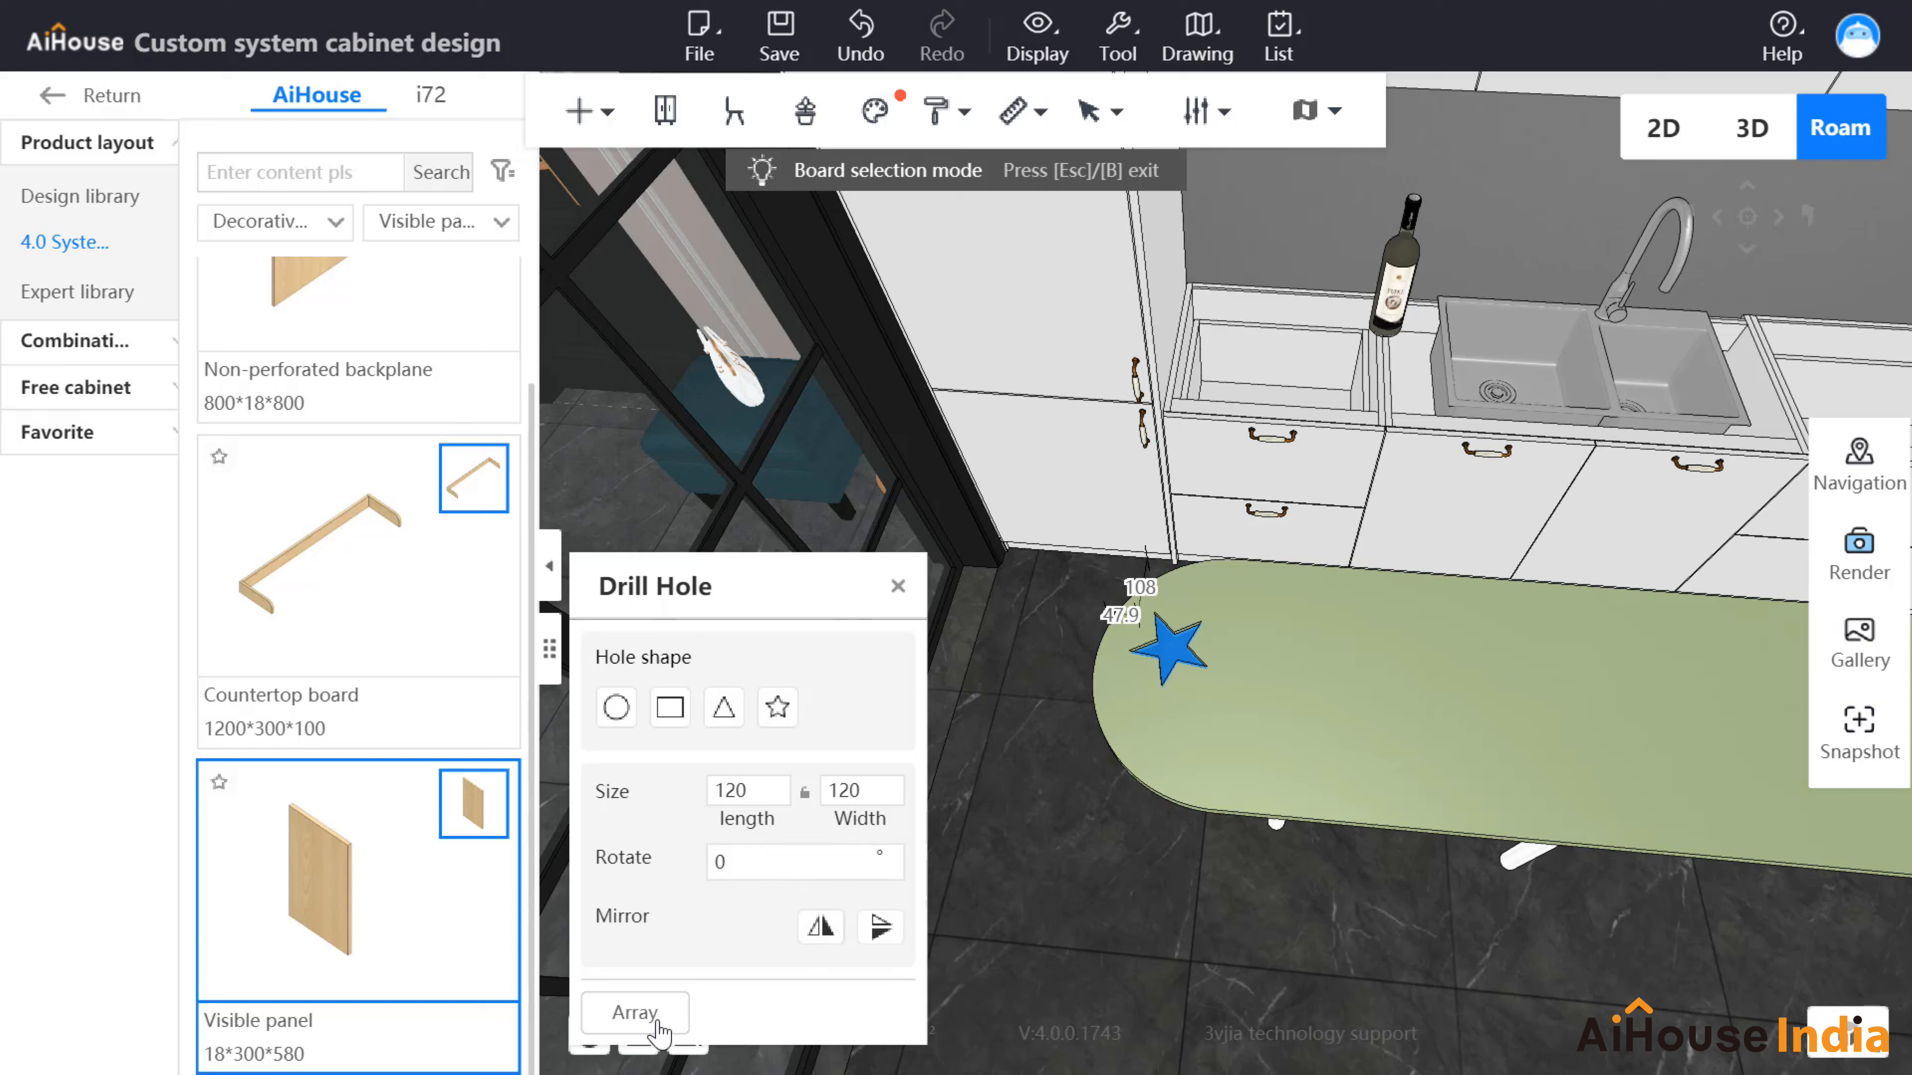
Step: Array the star hole in the X direction with quantity 3 and interval 100
click(634, 1012)
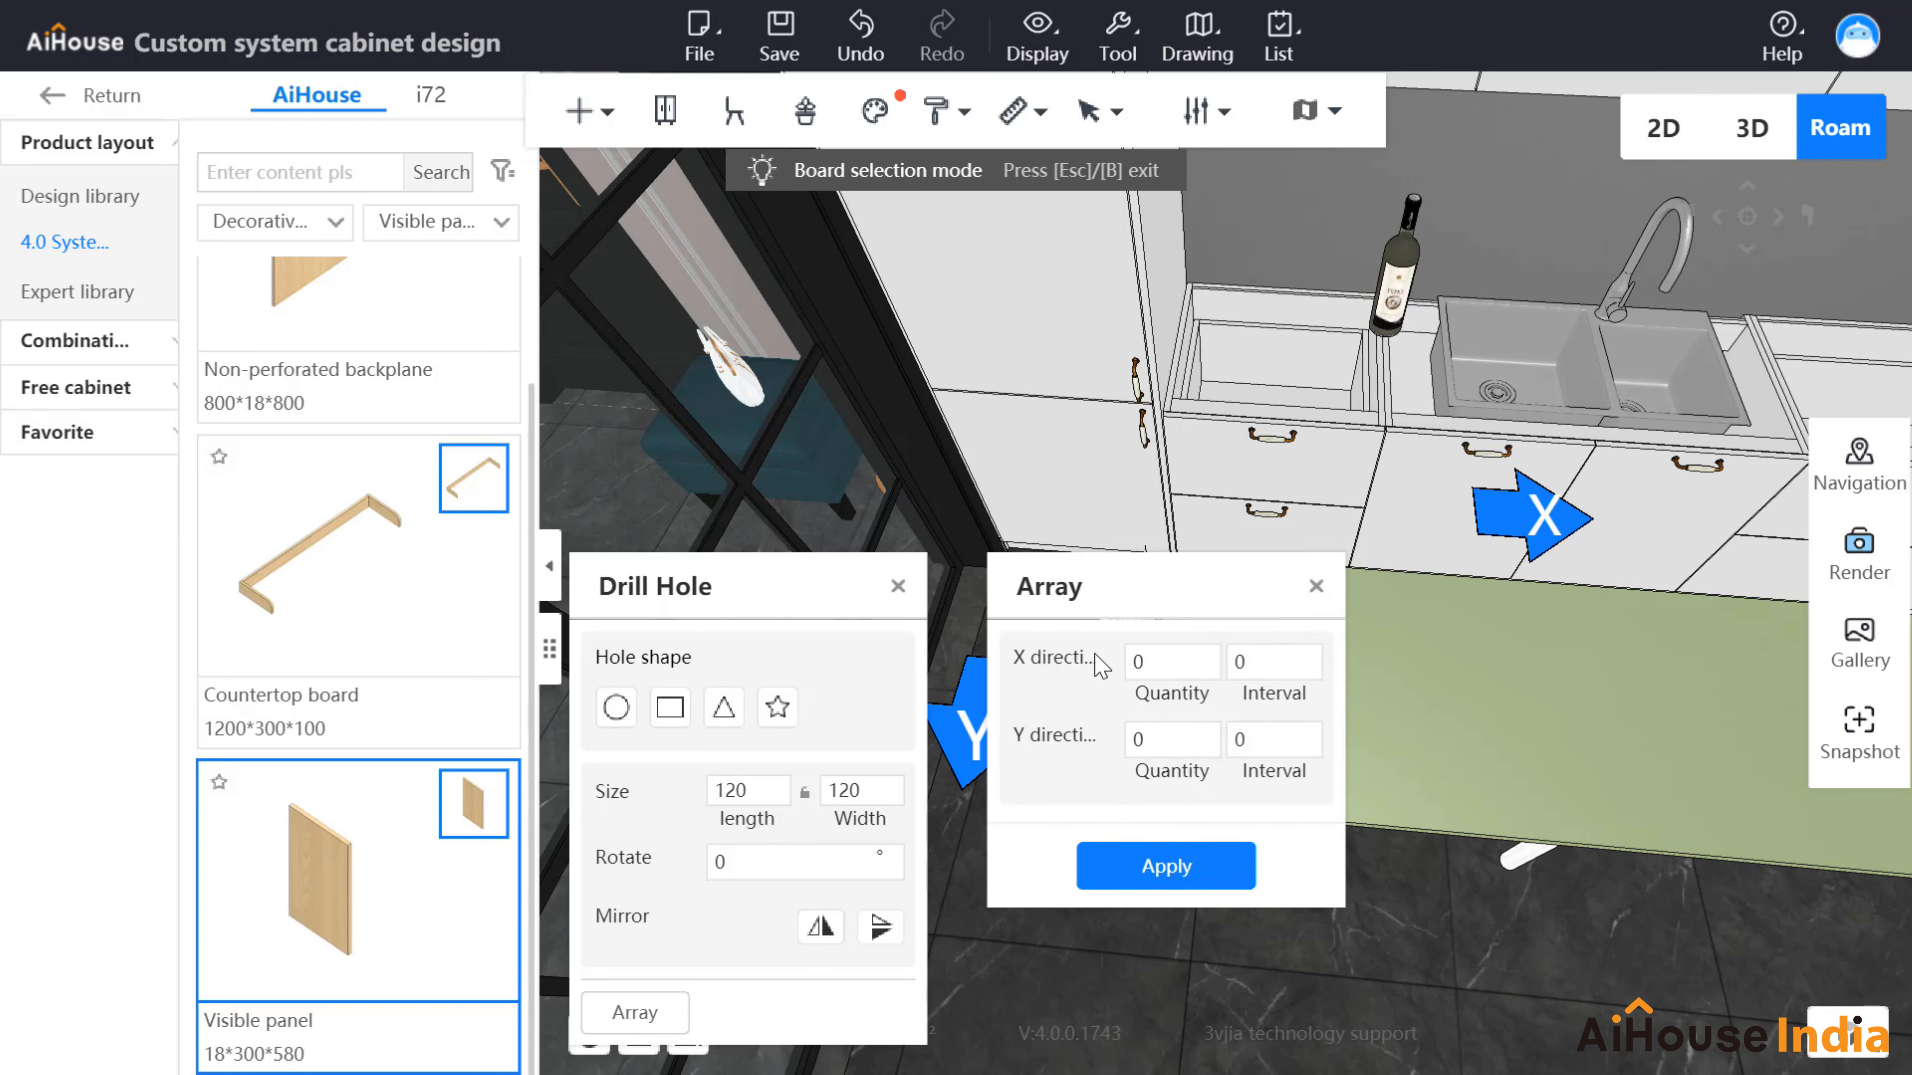
drag(1145, 601, 1415, 699)
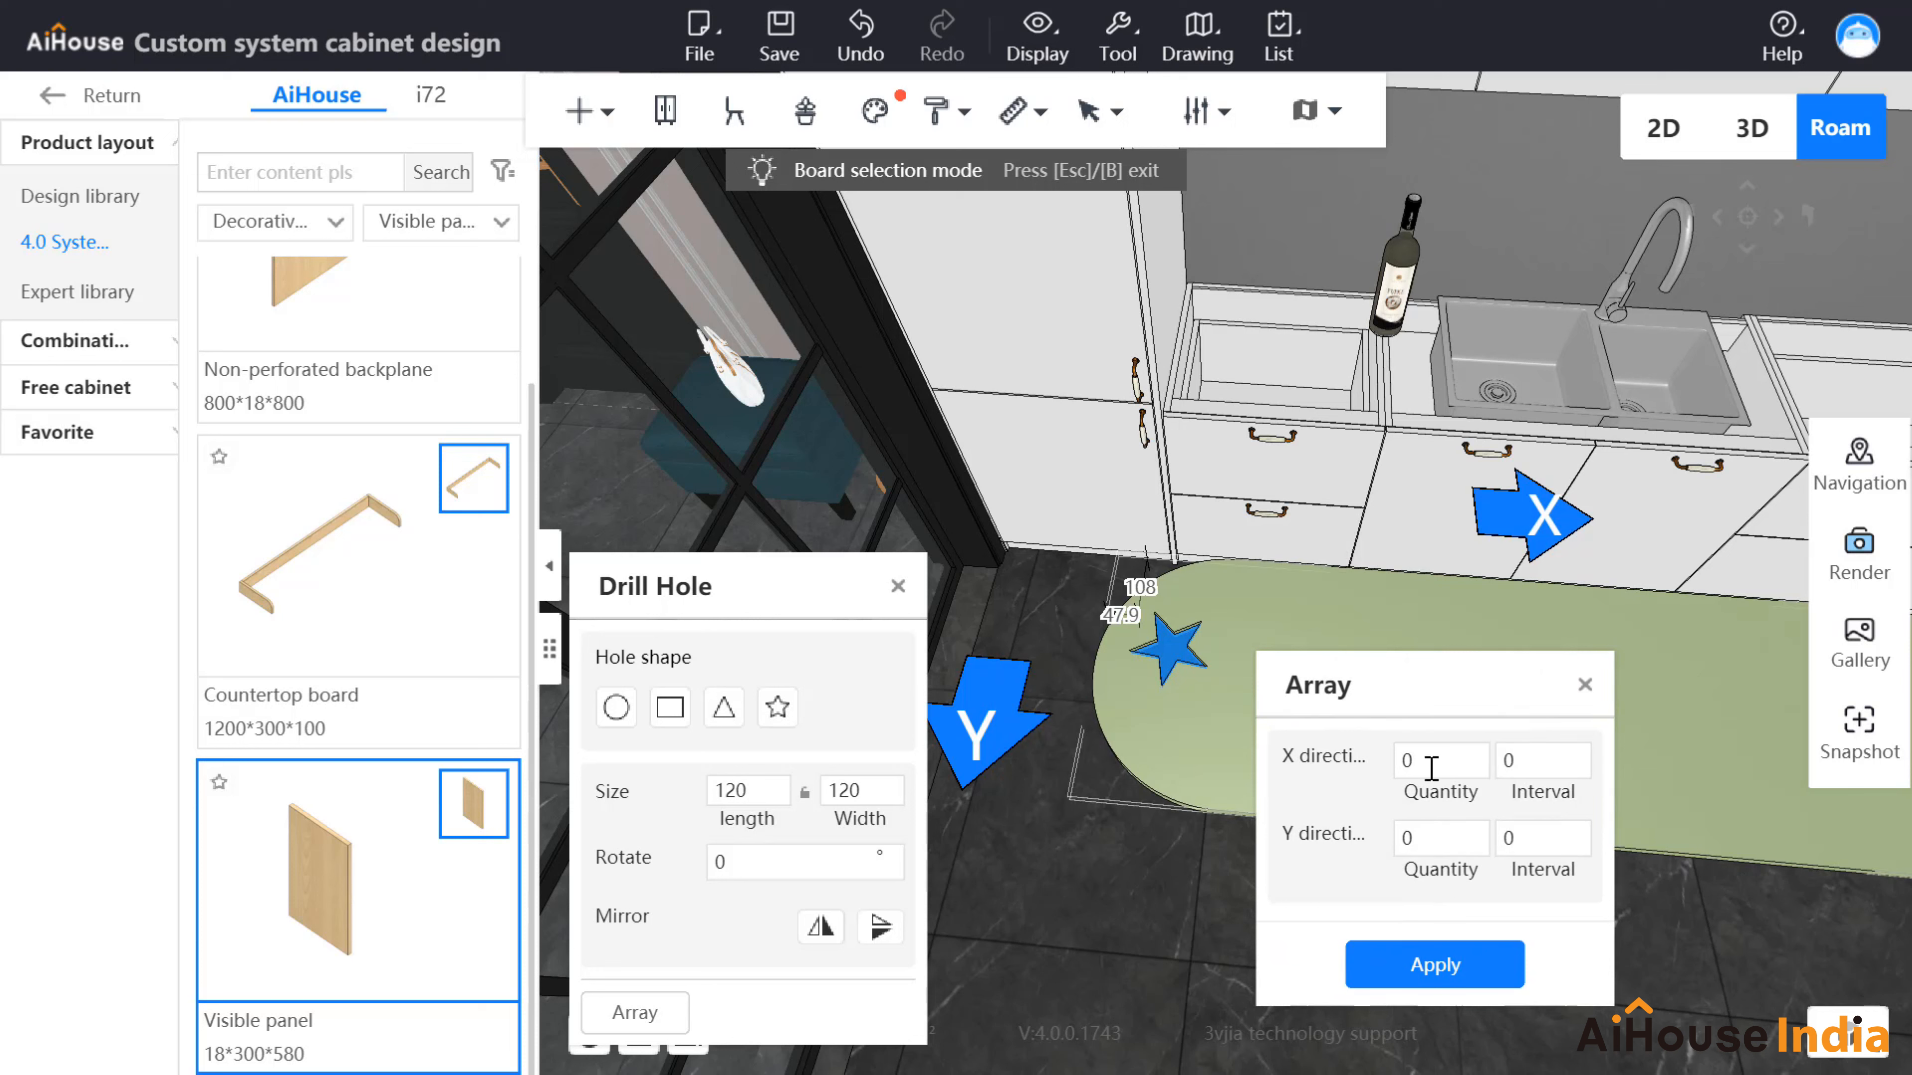
drag(1427, 762, 1389, 753)
text(3)
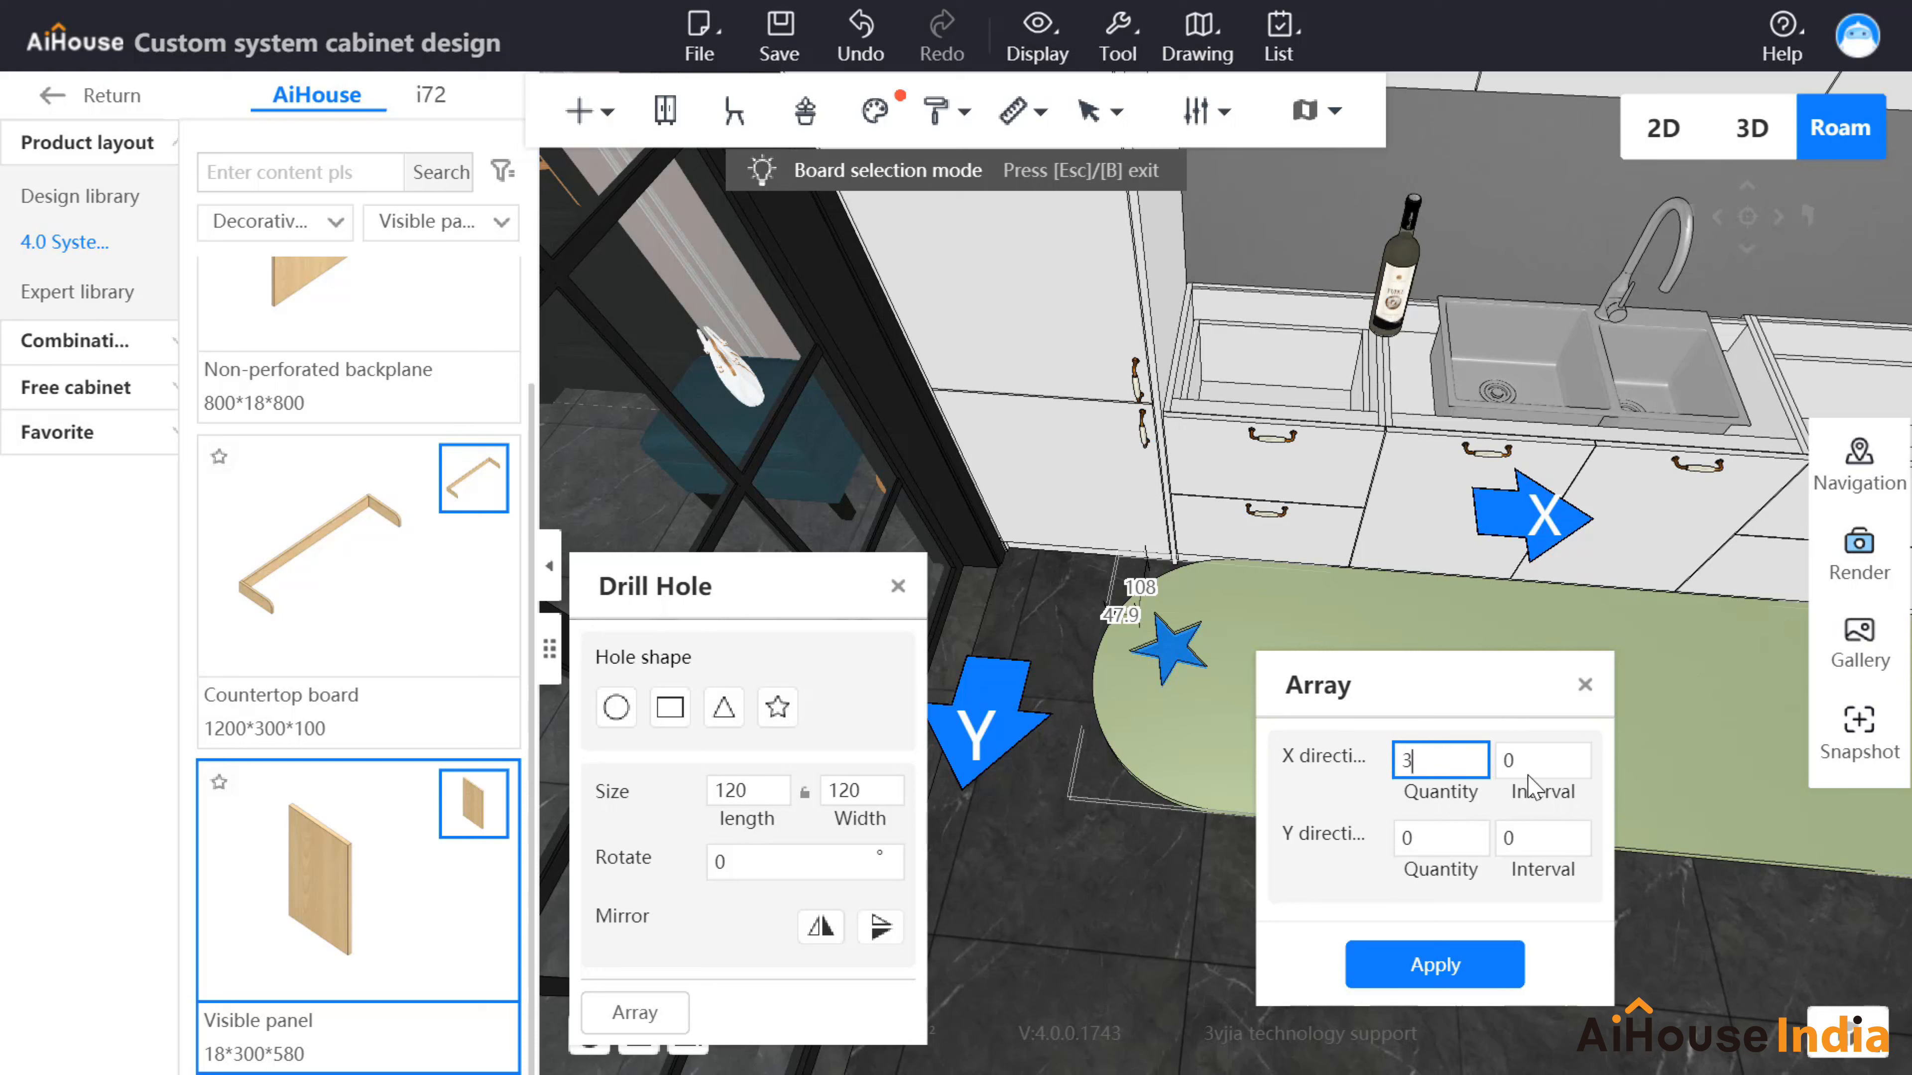
drag(1516, 760, 1494, 753)
text(100)
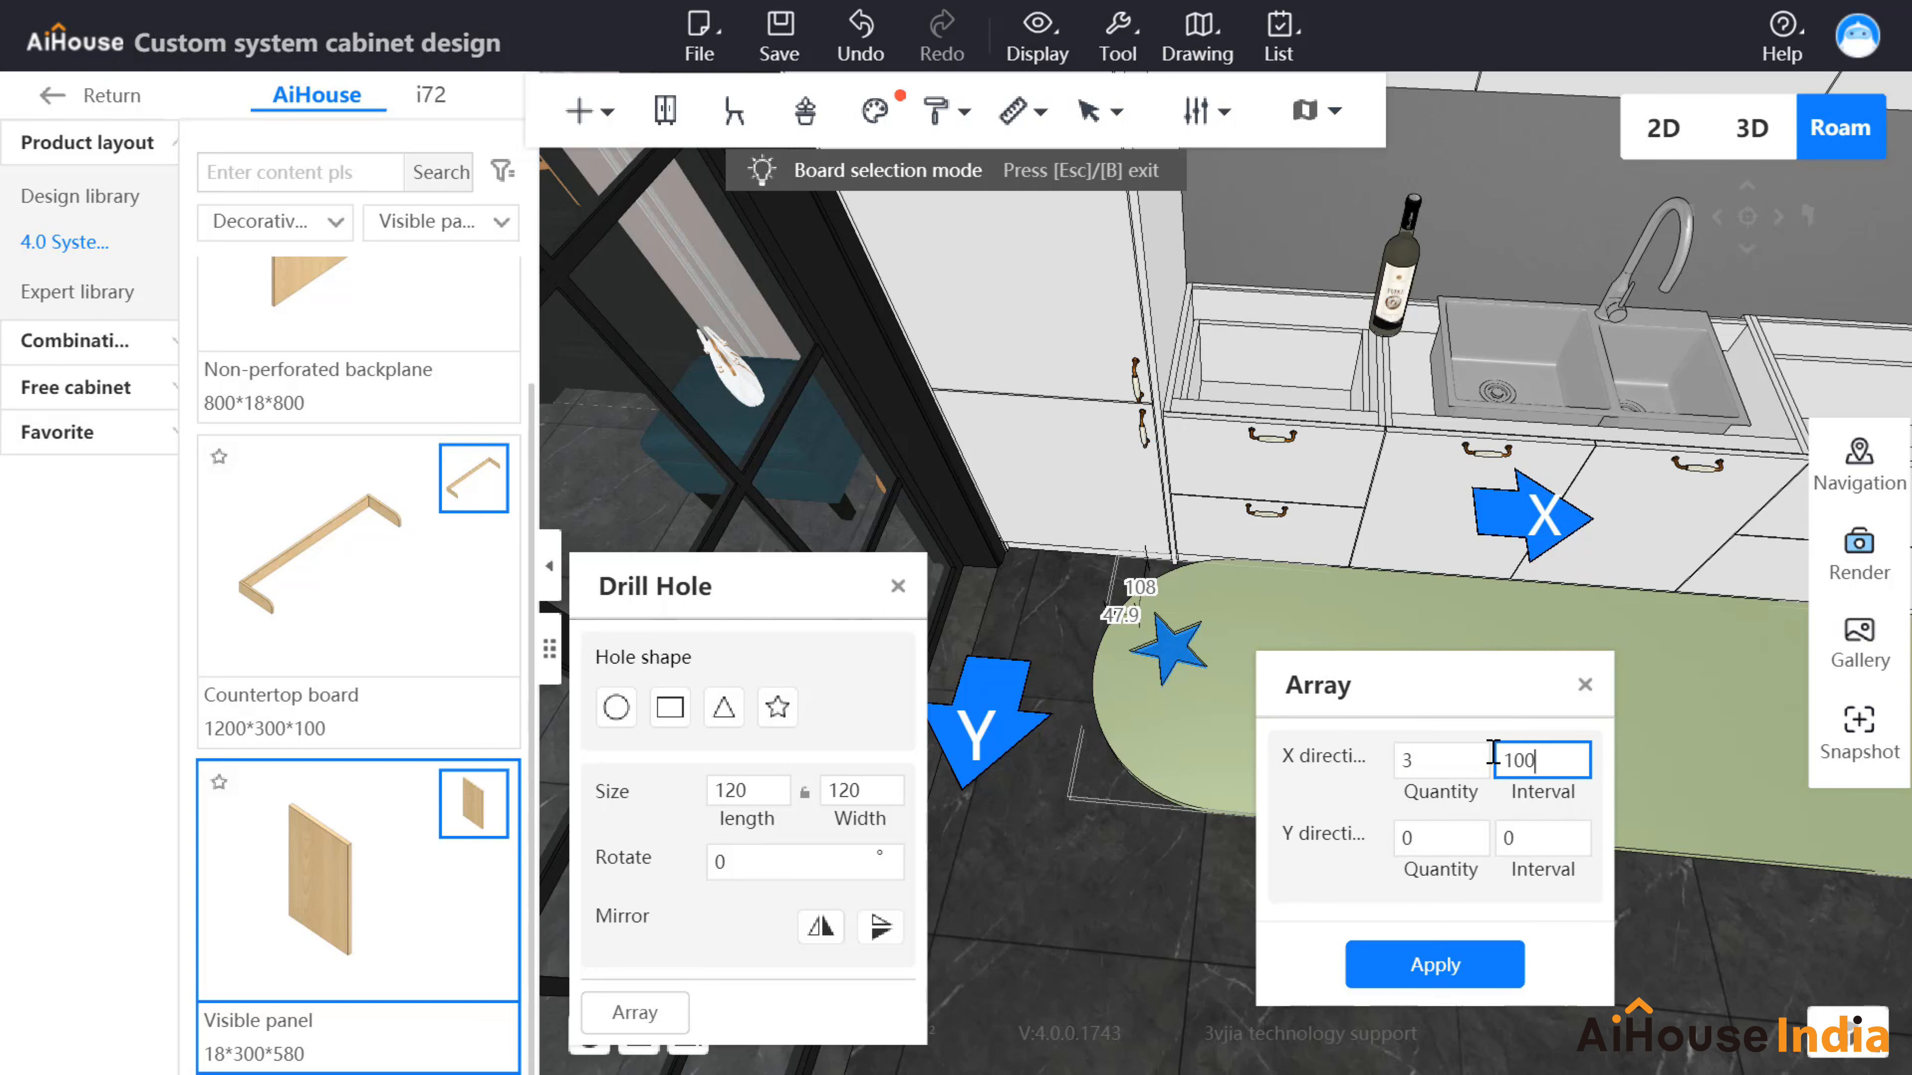
click(1469, 968)
scroll(1600, 922, up, 3)
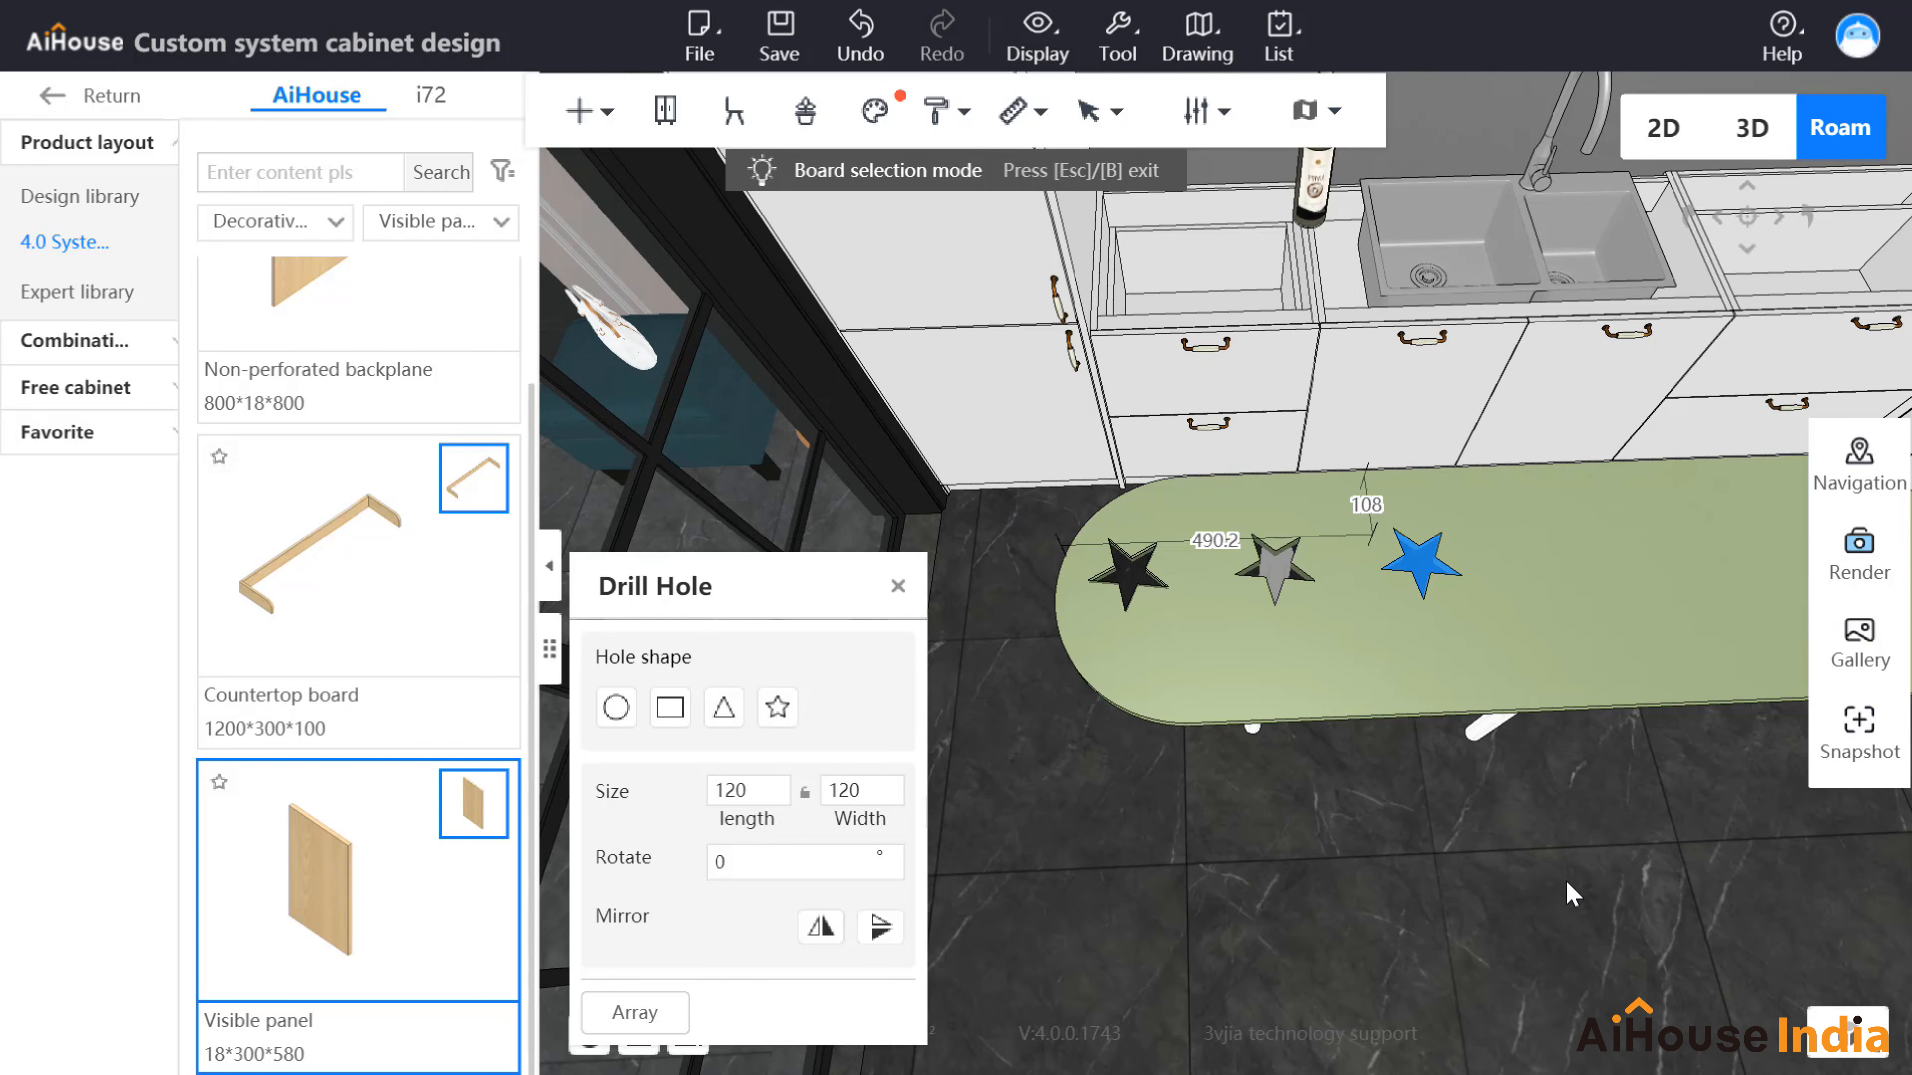
Step: Open the countertop outline in vertex editing and delete all three star holes
right_click(1394, 645)
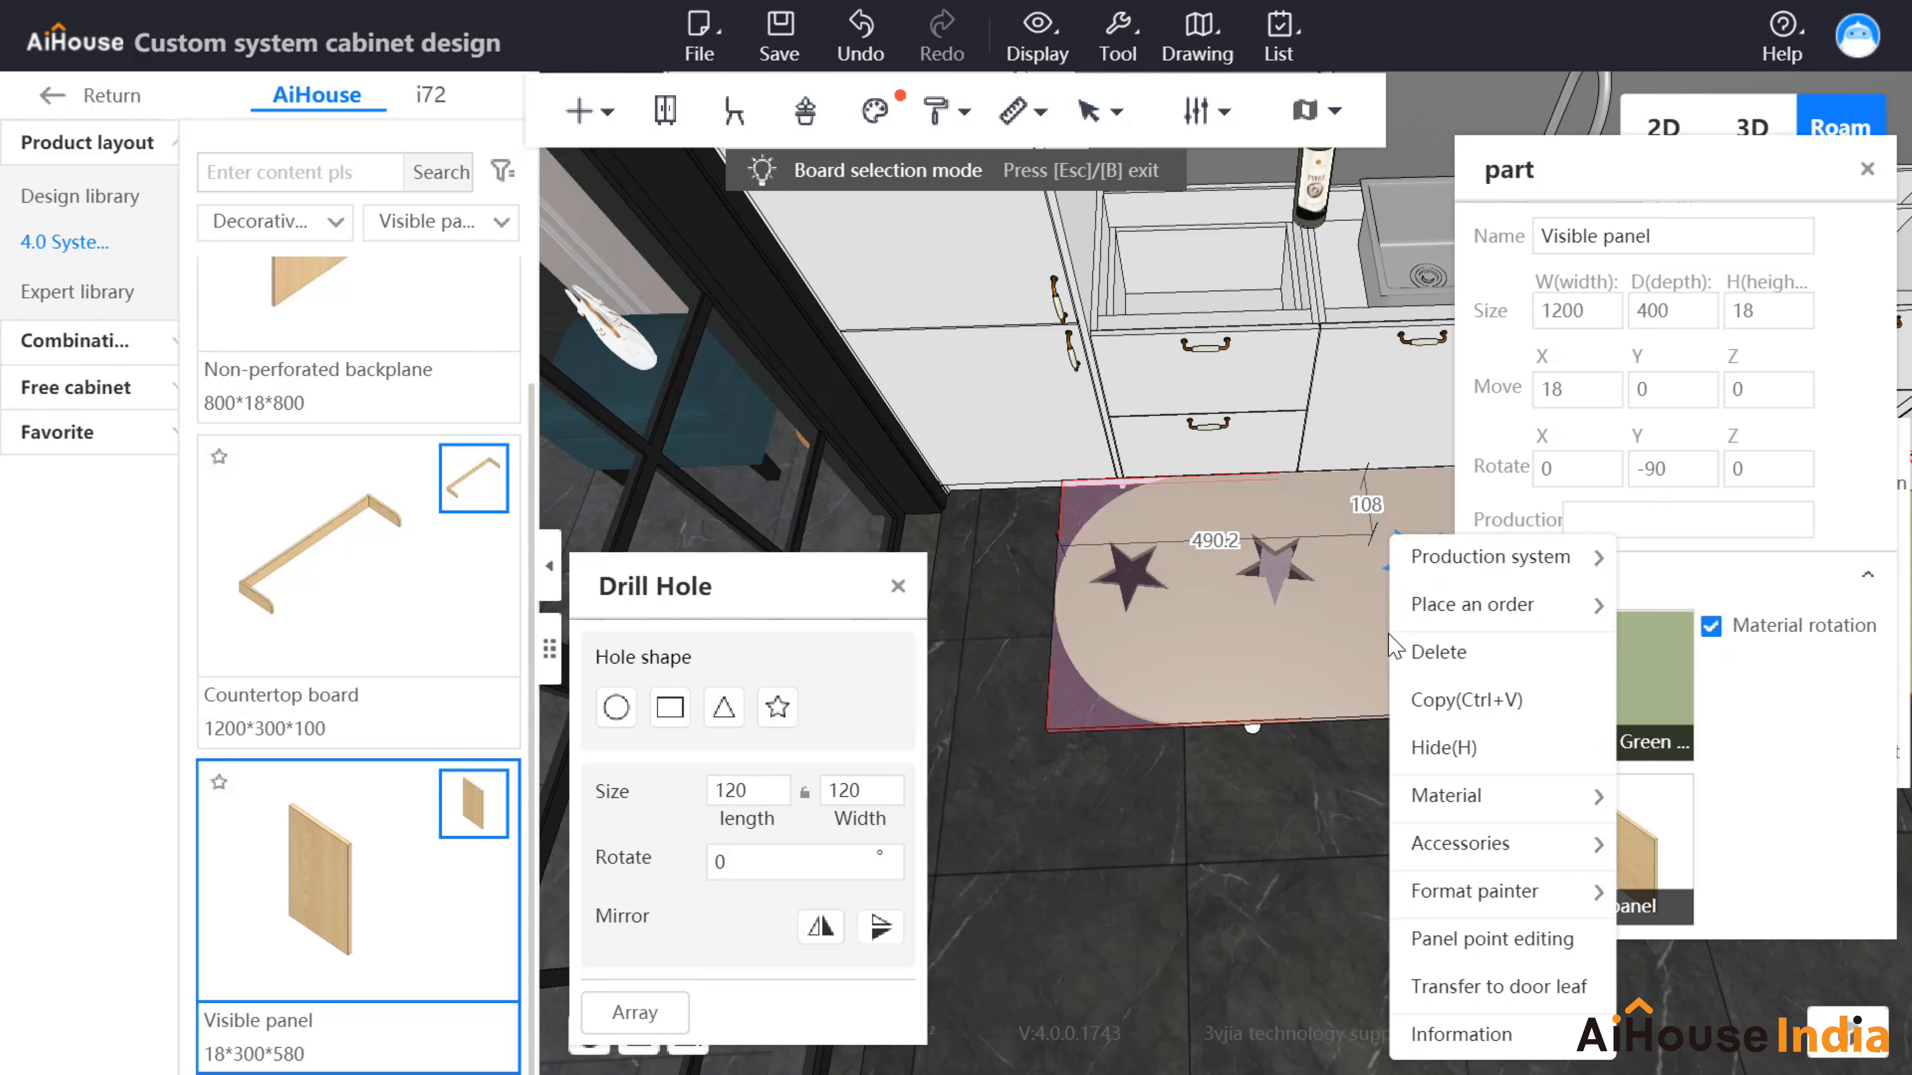
click(1444, 950)
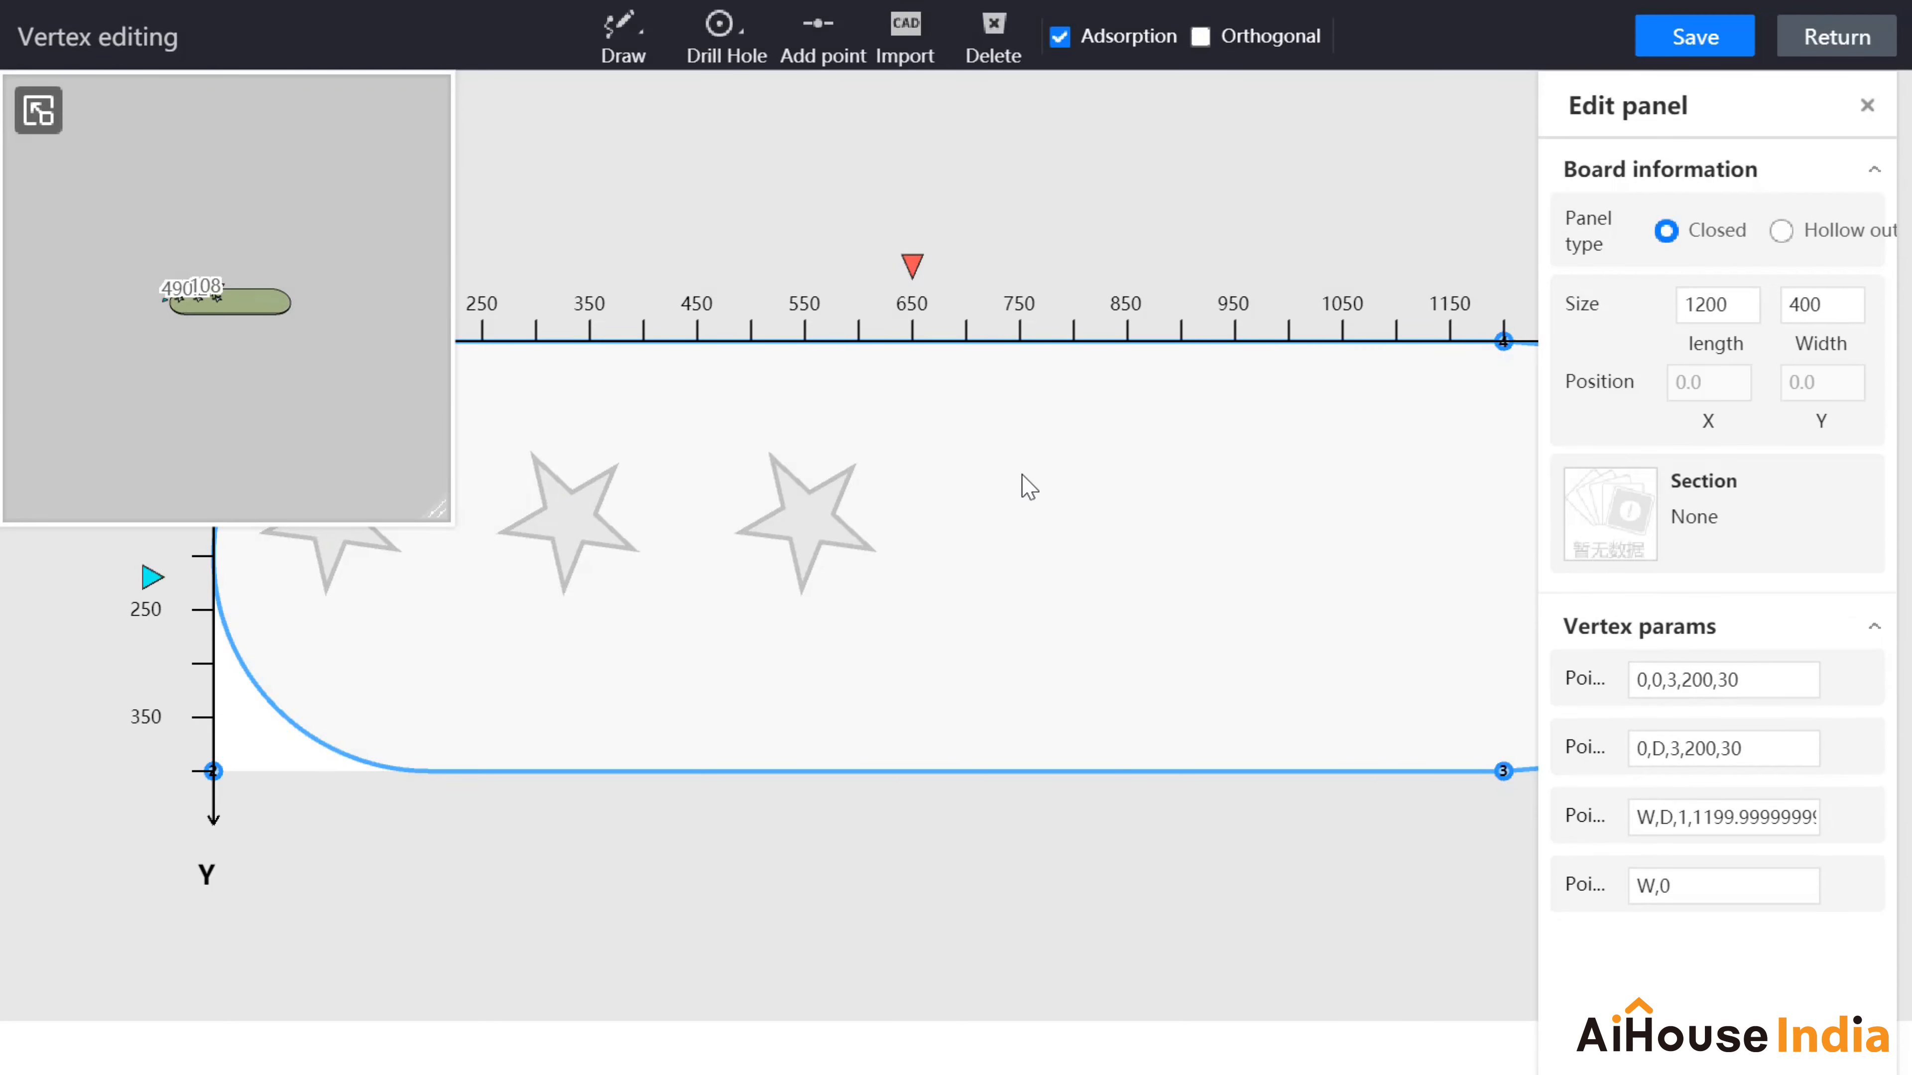
scroll(1020, 471, down, 3)
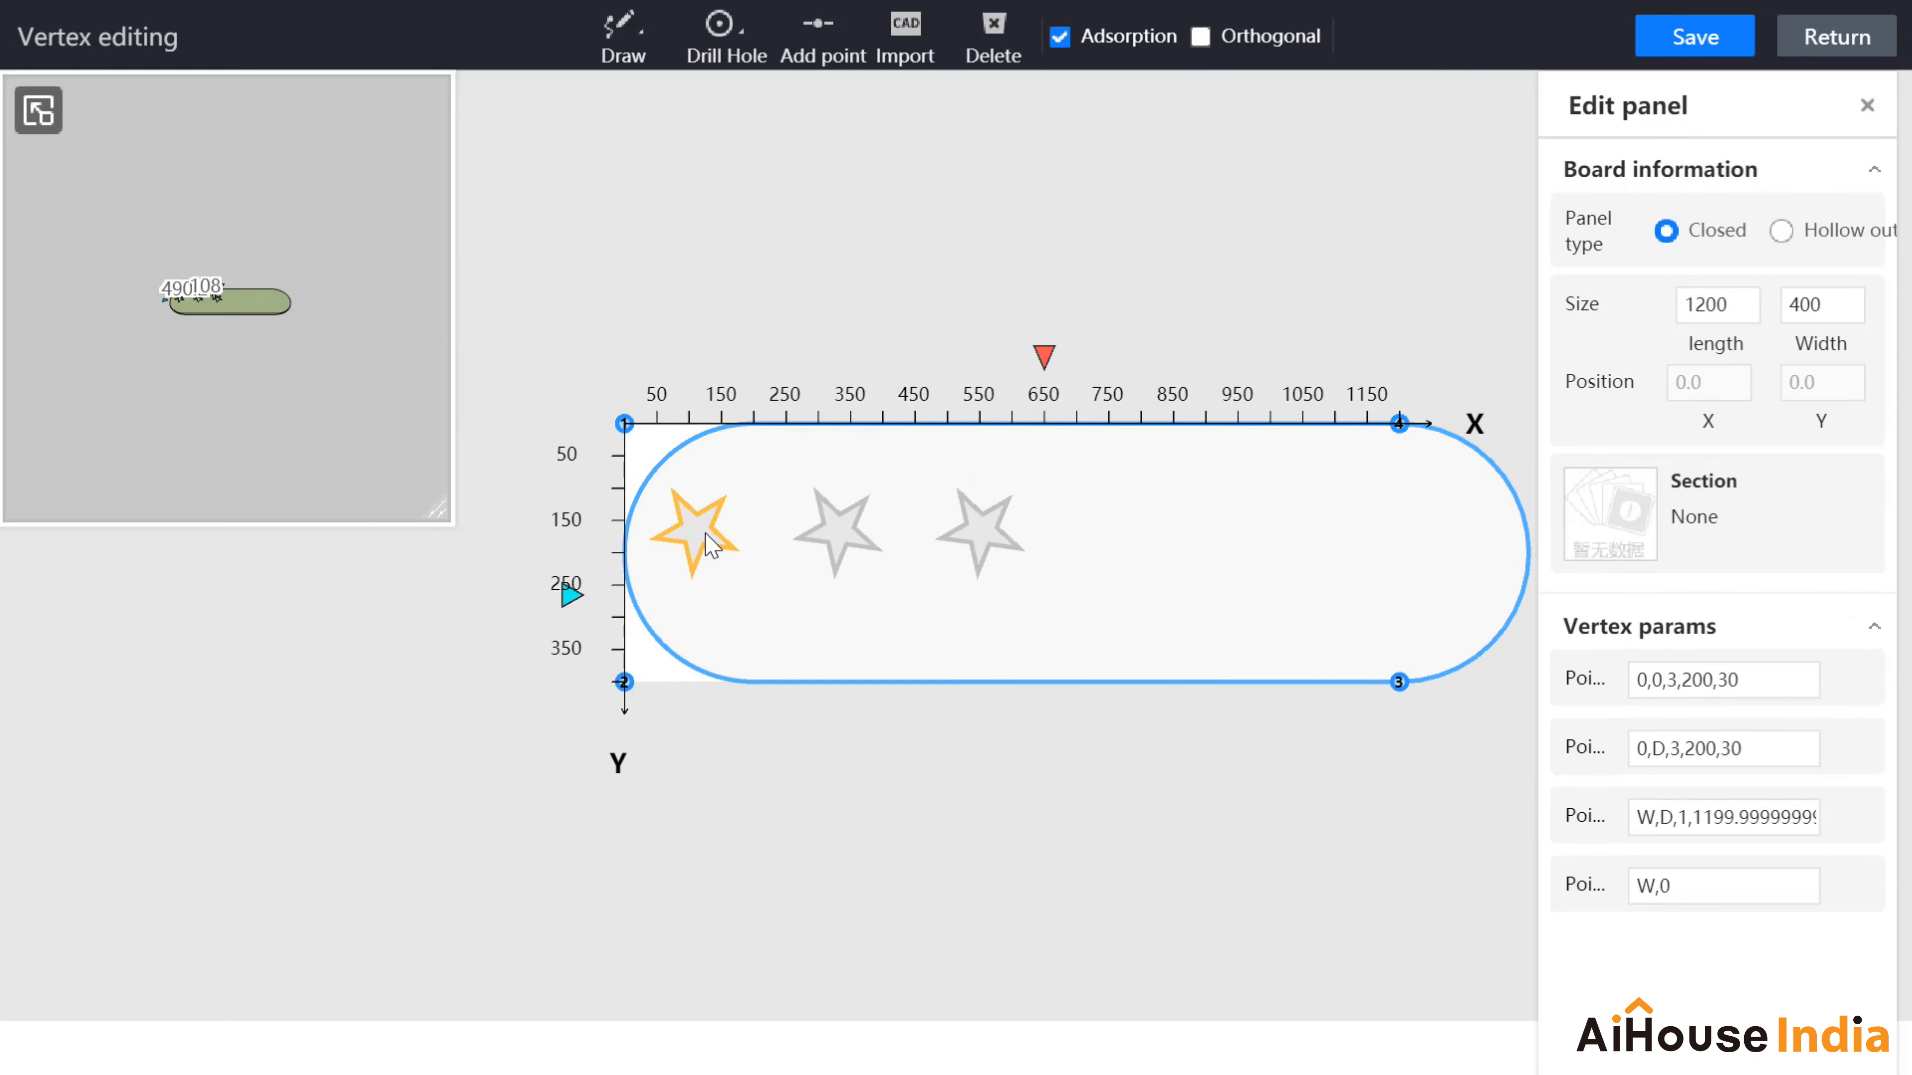
click(704, 537)
key(Delete)
click(837, 526)
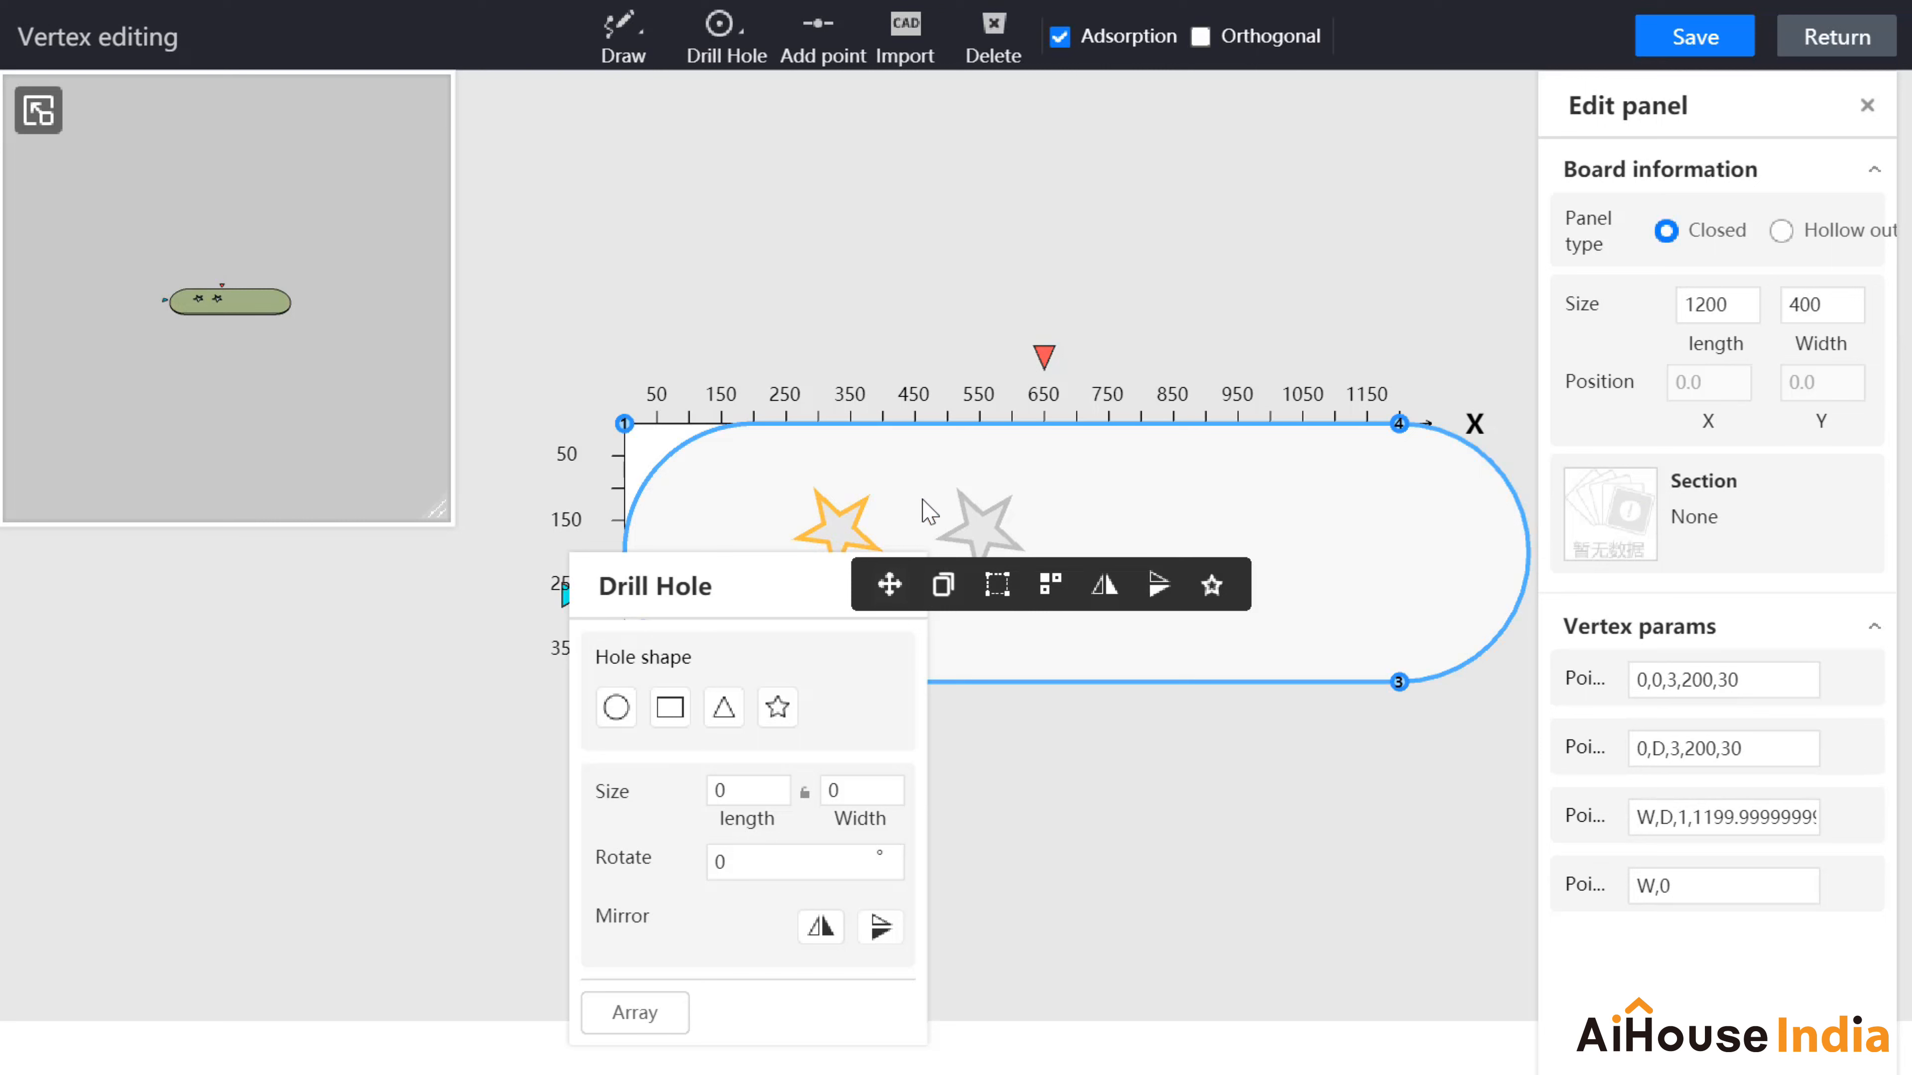
key(Delete)
click(978, 537)
key(Delete)
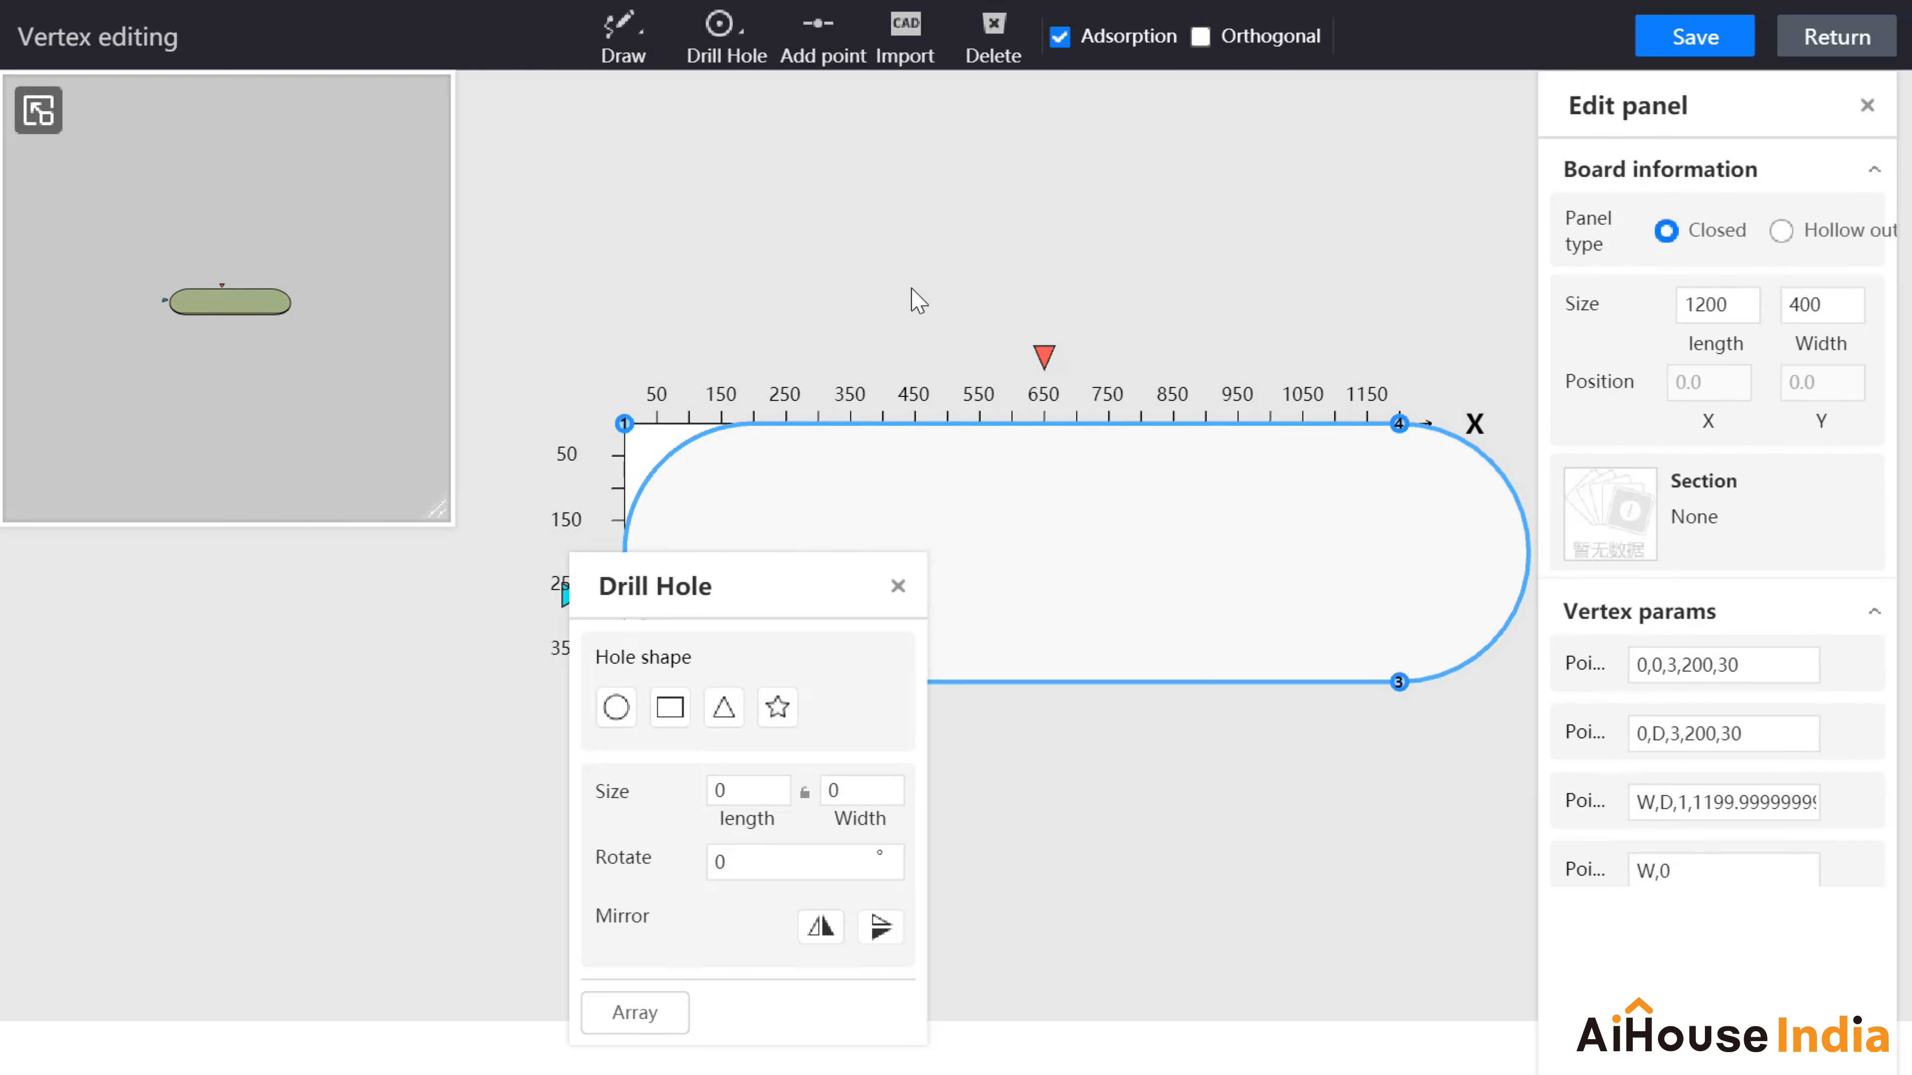
click(898, 586)
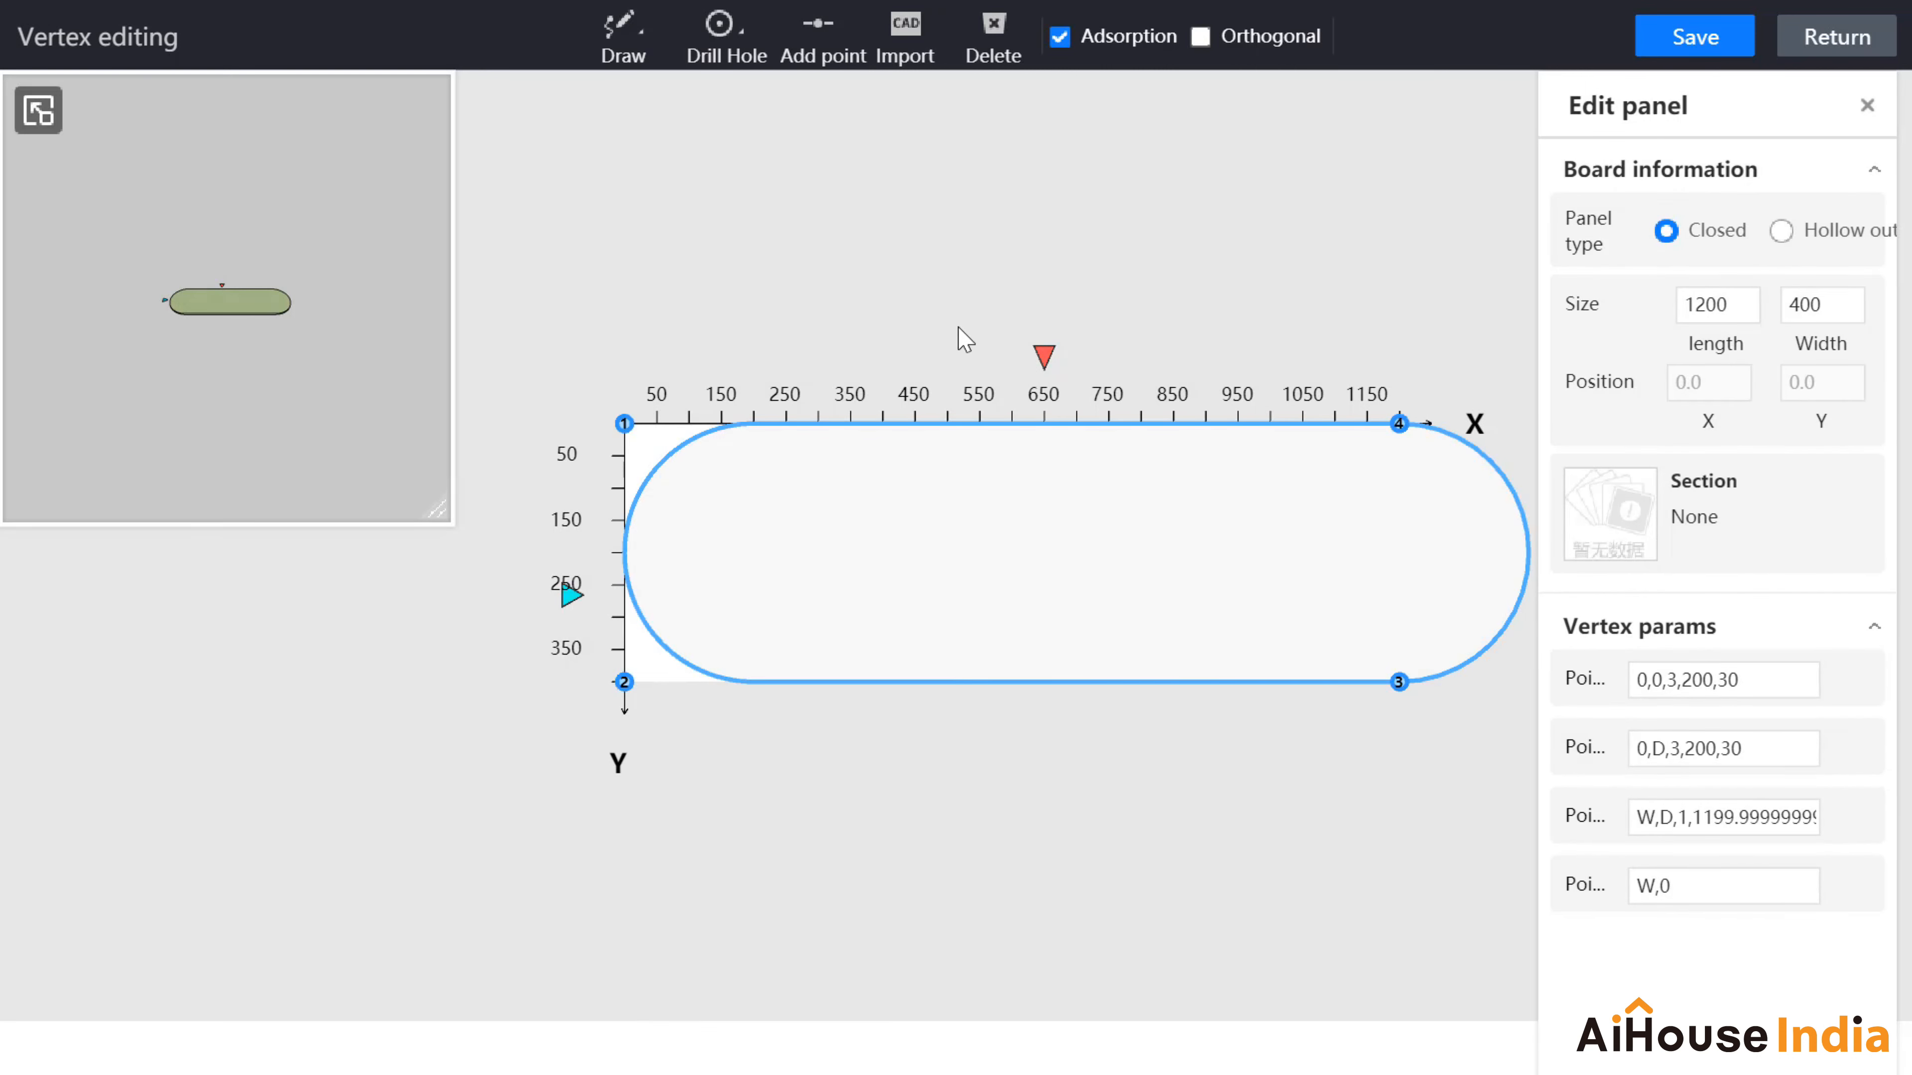
click(734, 45)
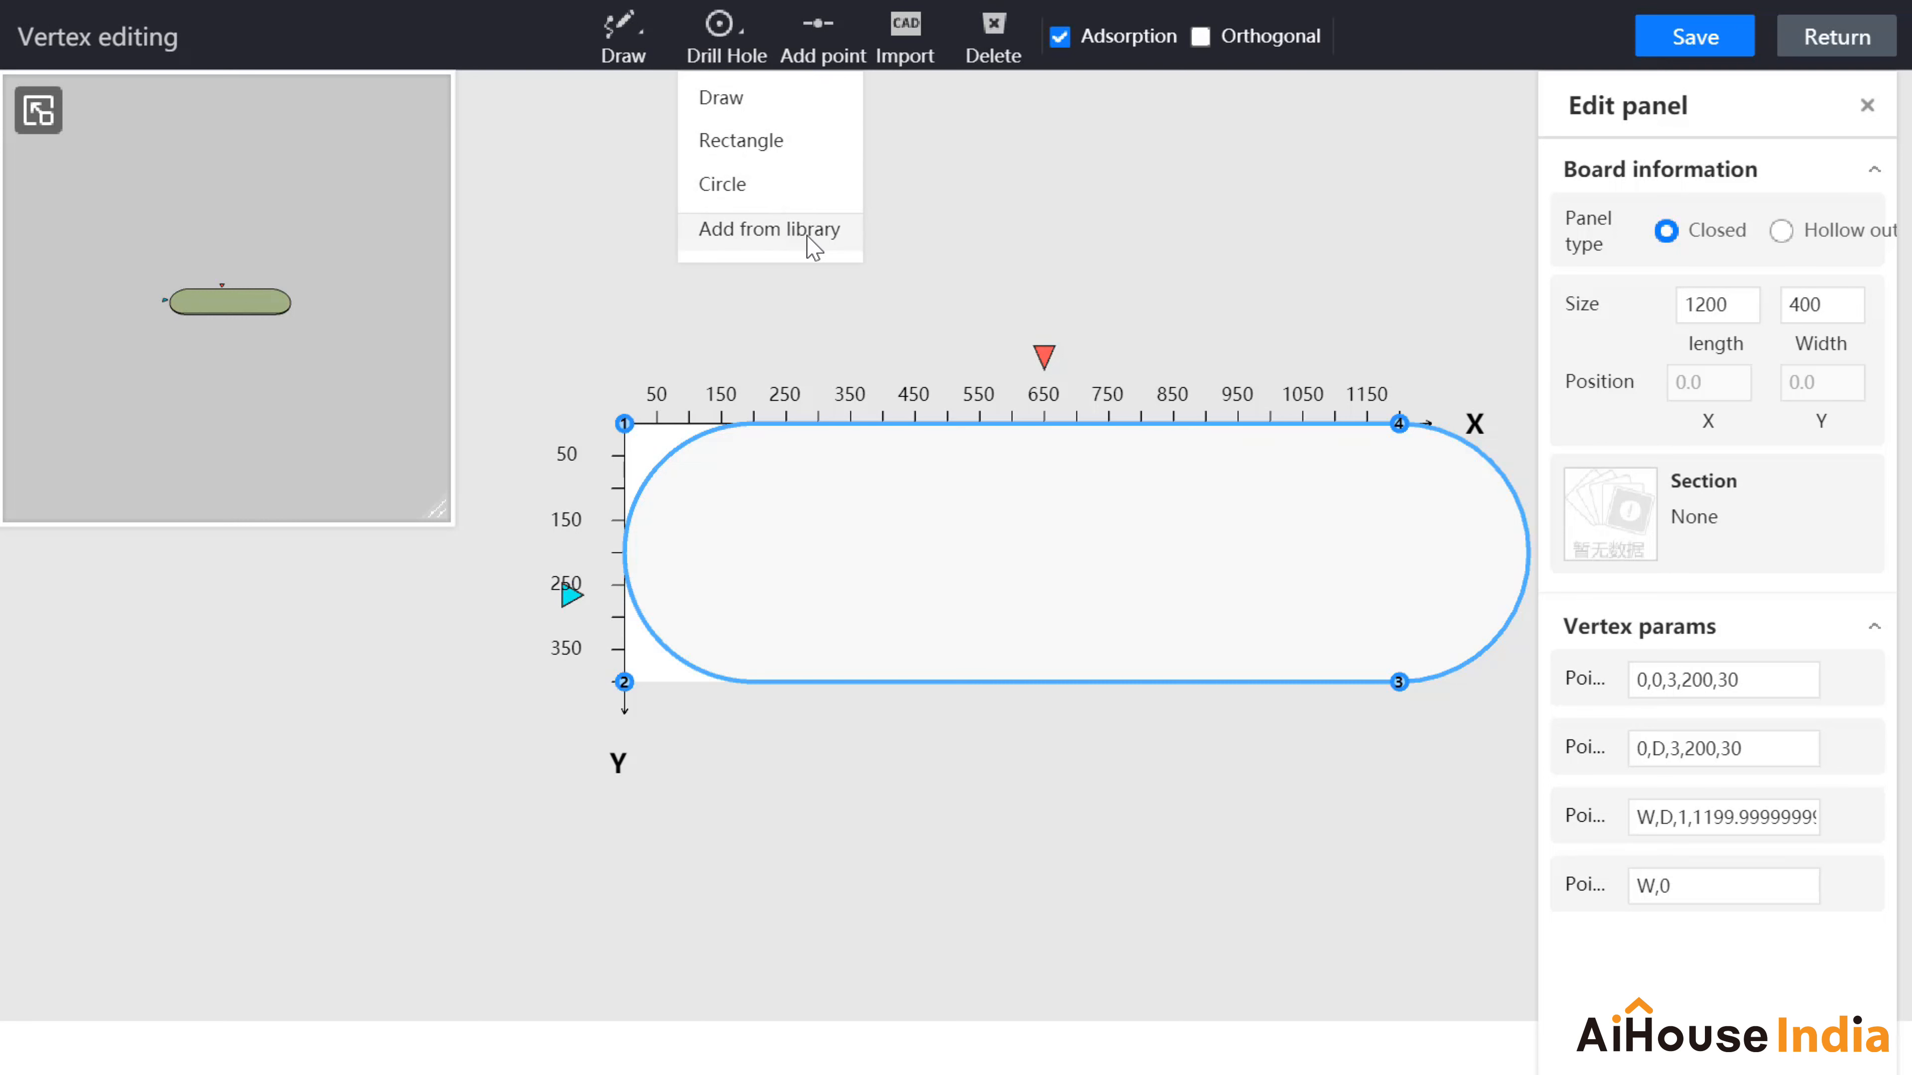
Step: Place the moon pattern from the Enterprise hole library near the countertop's left end
click(824, 239)
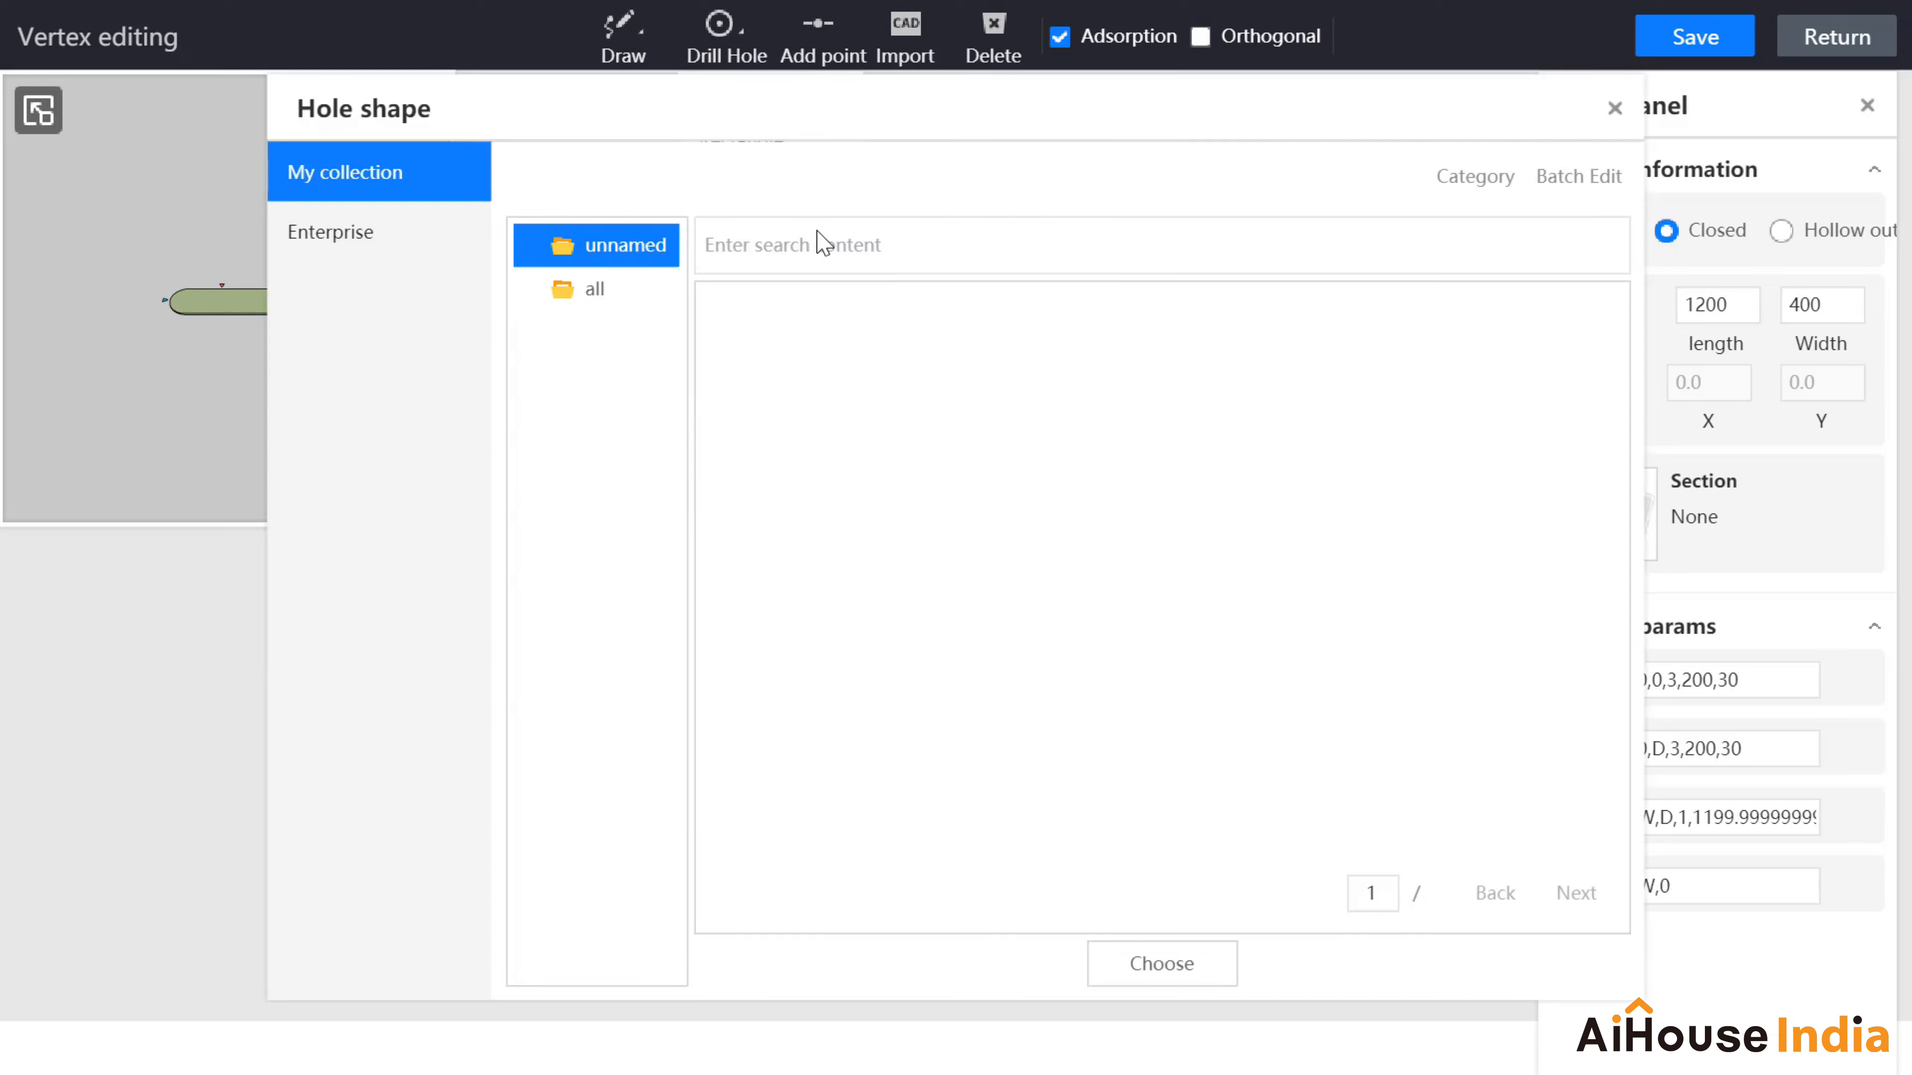
click(342, 235)
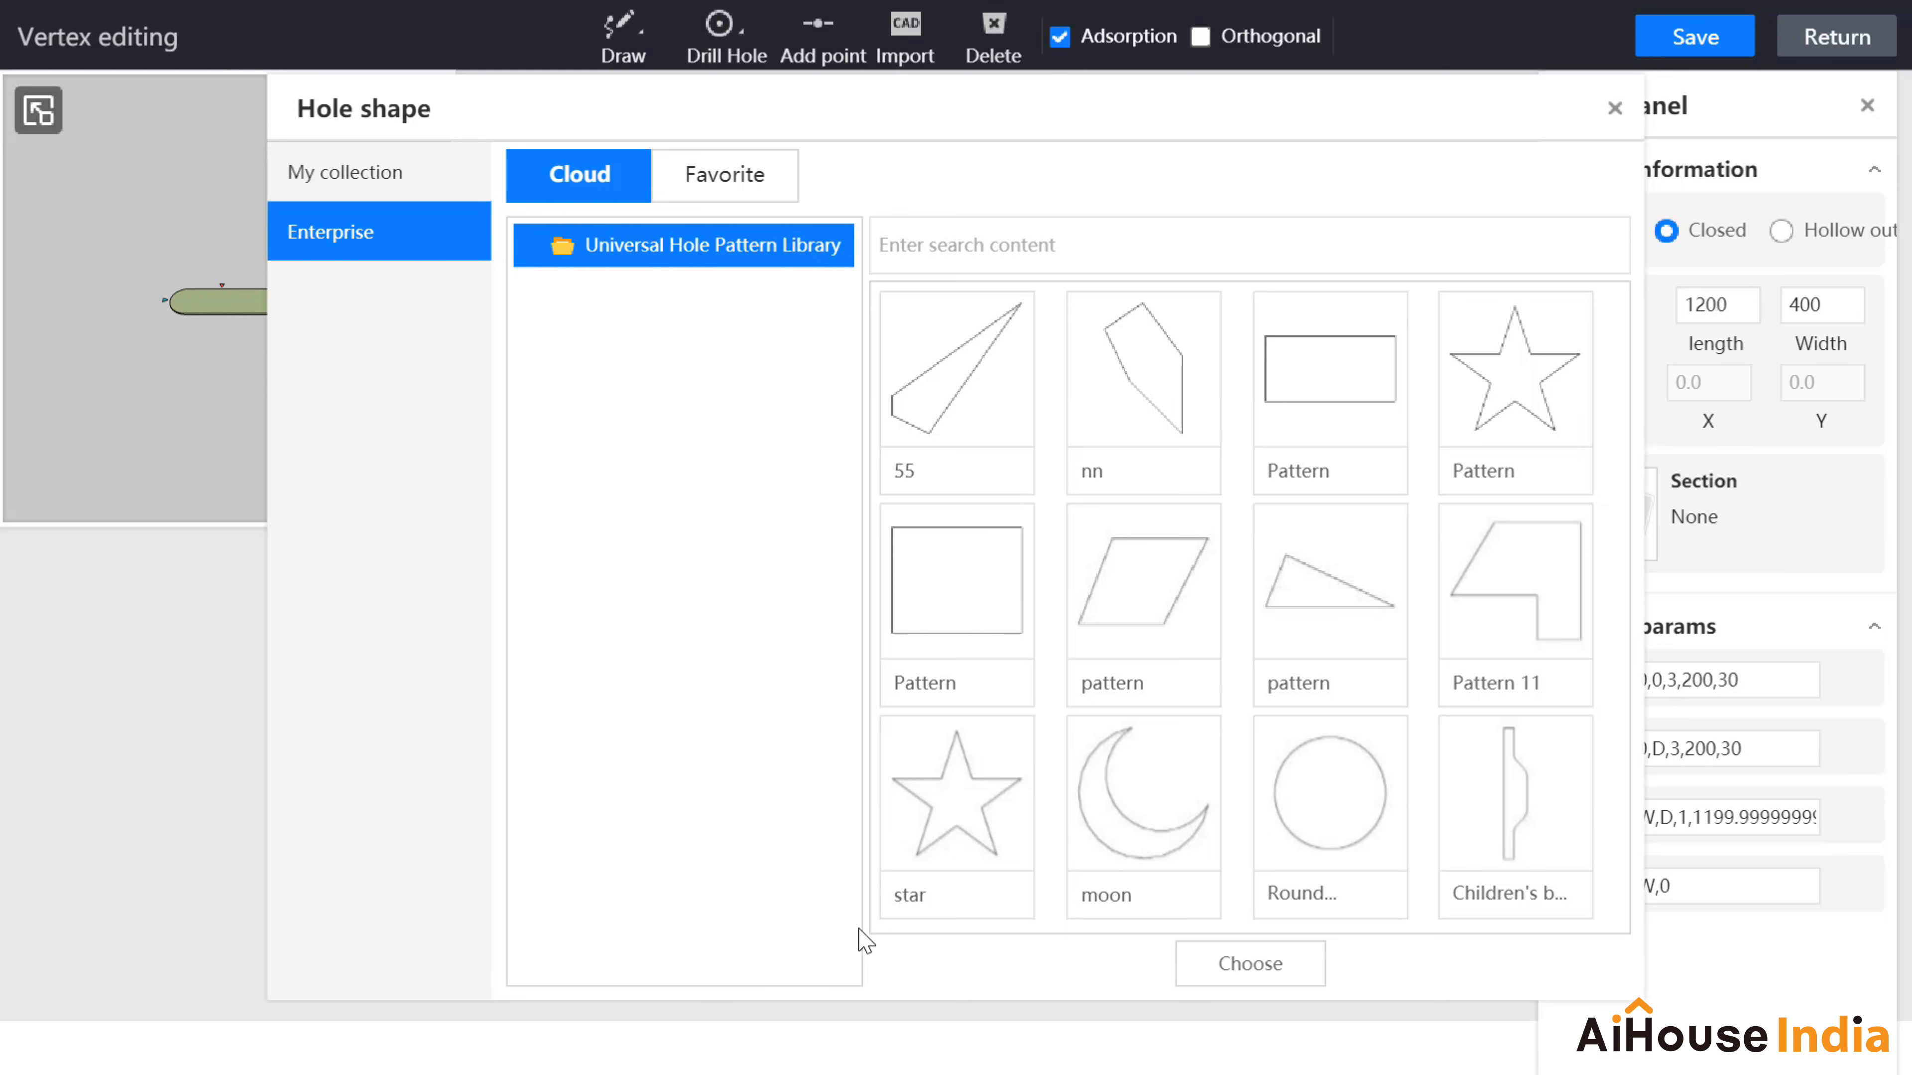
double_click(1162, 842)
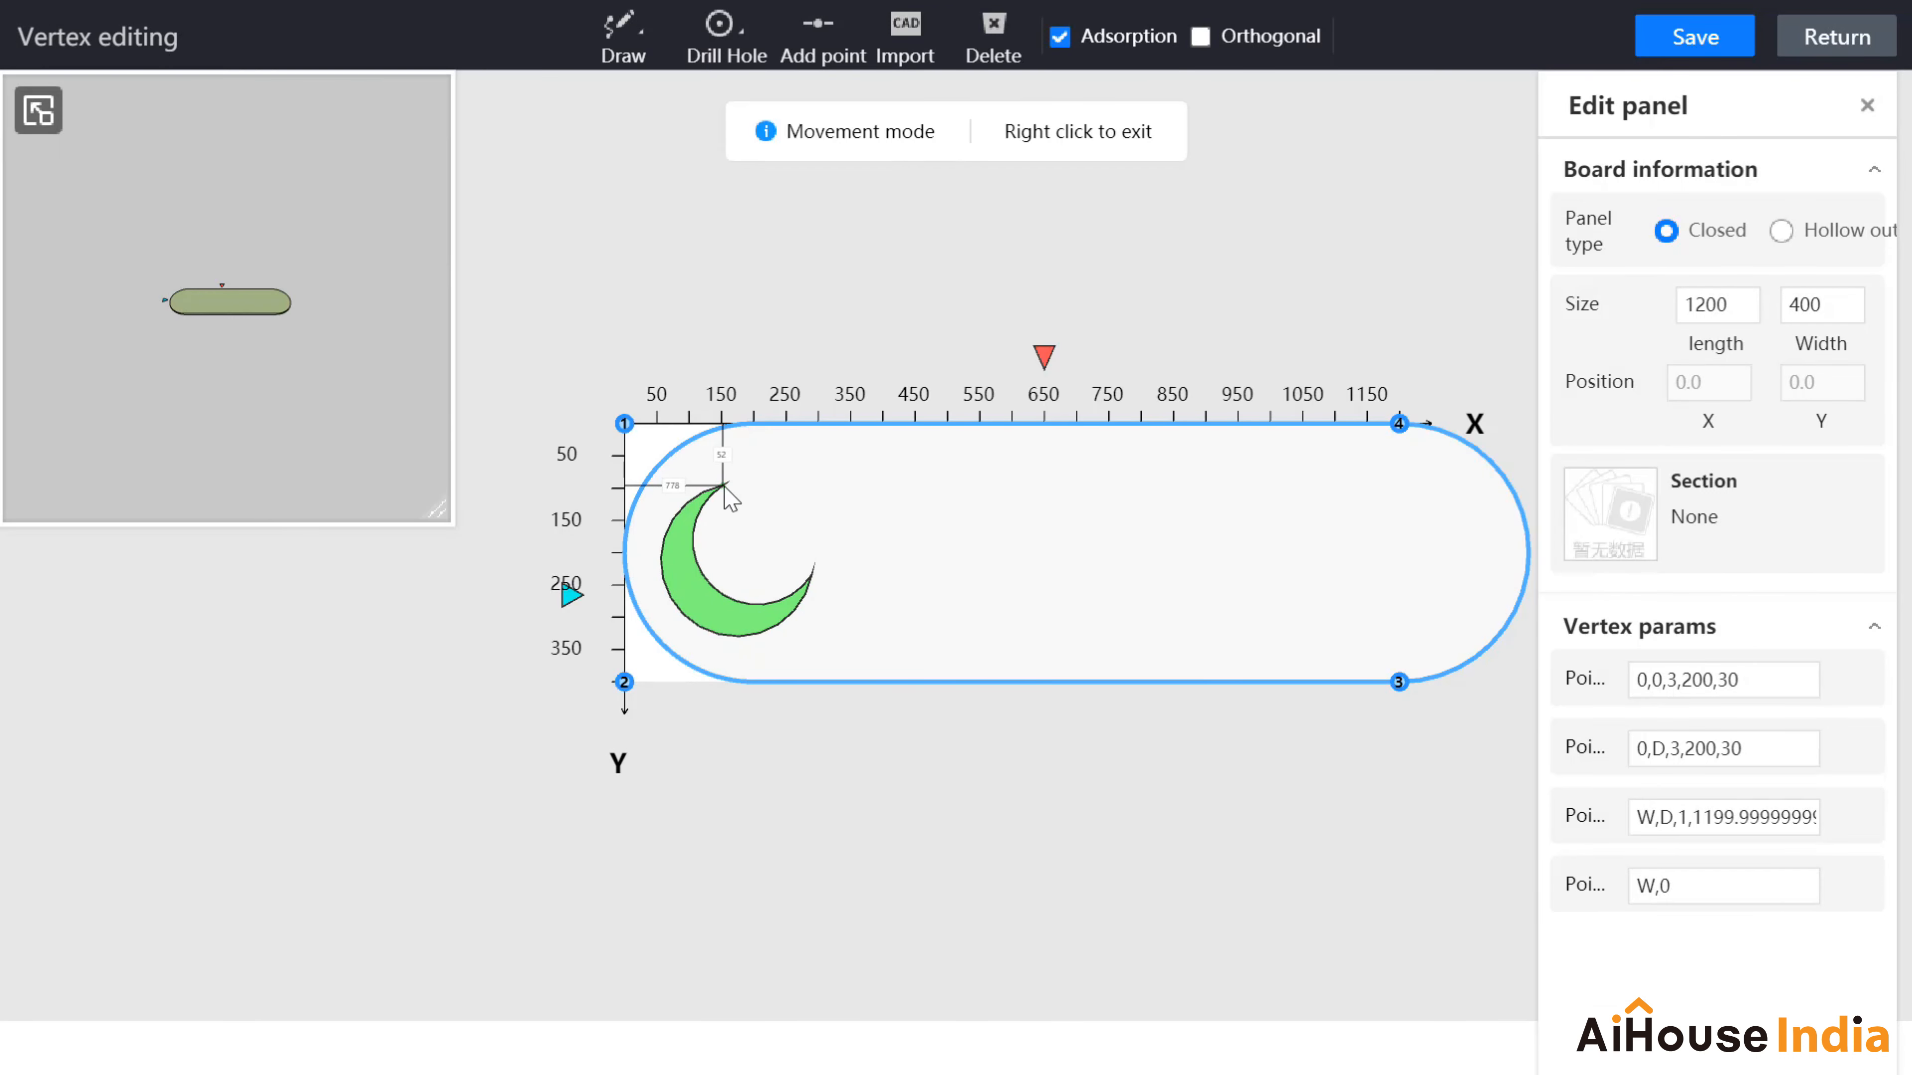
click(729, 499)
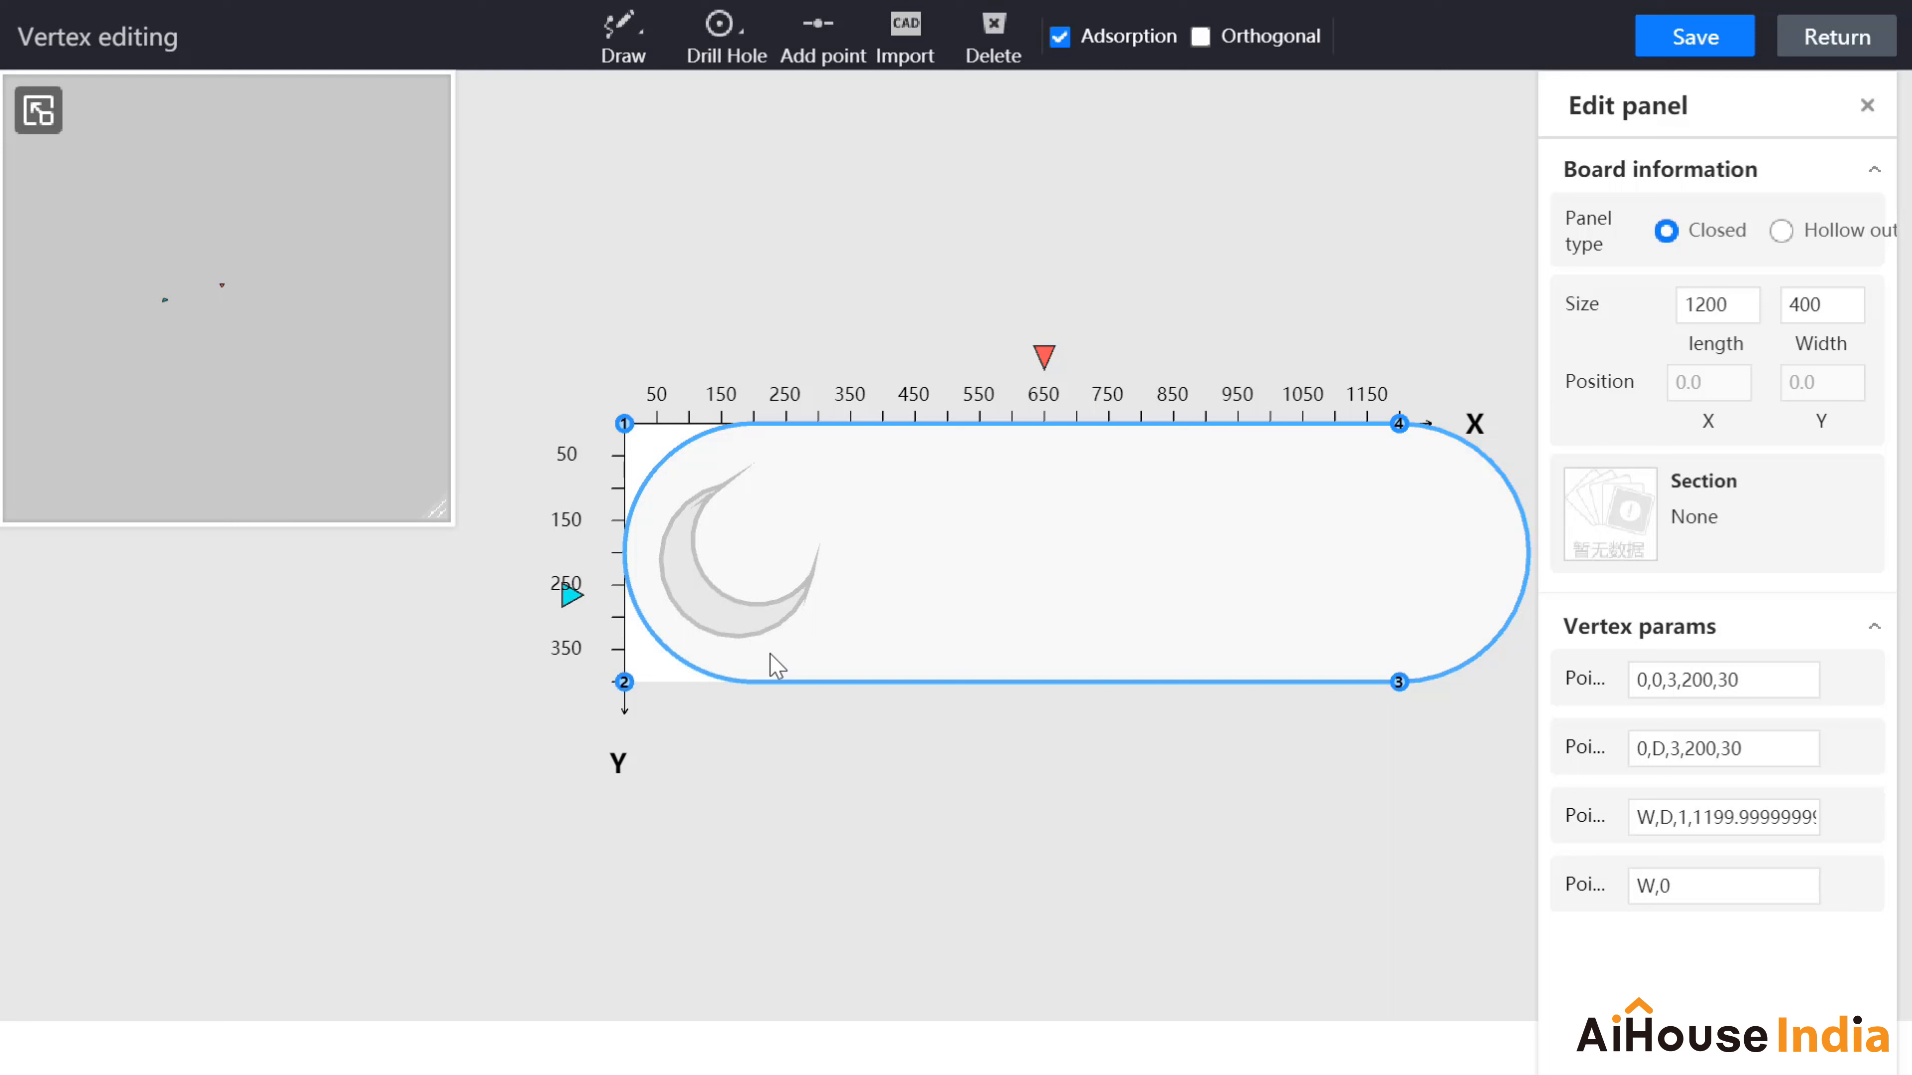
Step: Cut a 172×167 rectangular hole at X 450, Y 128 beside the moon, checking its corner vertices
click(730, 34)
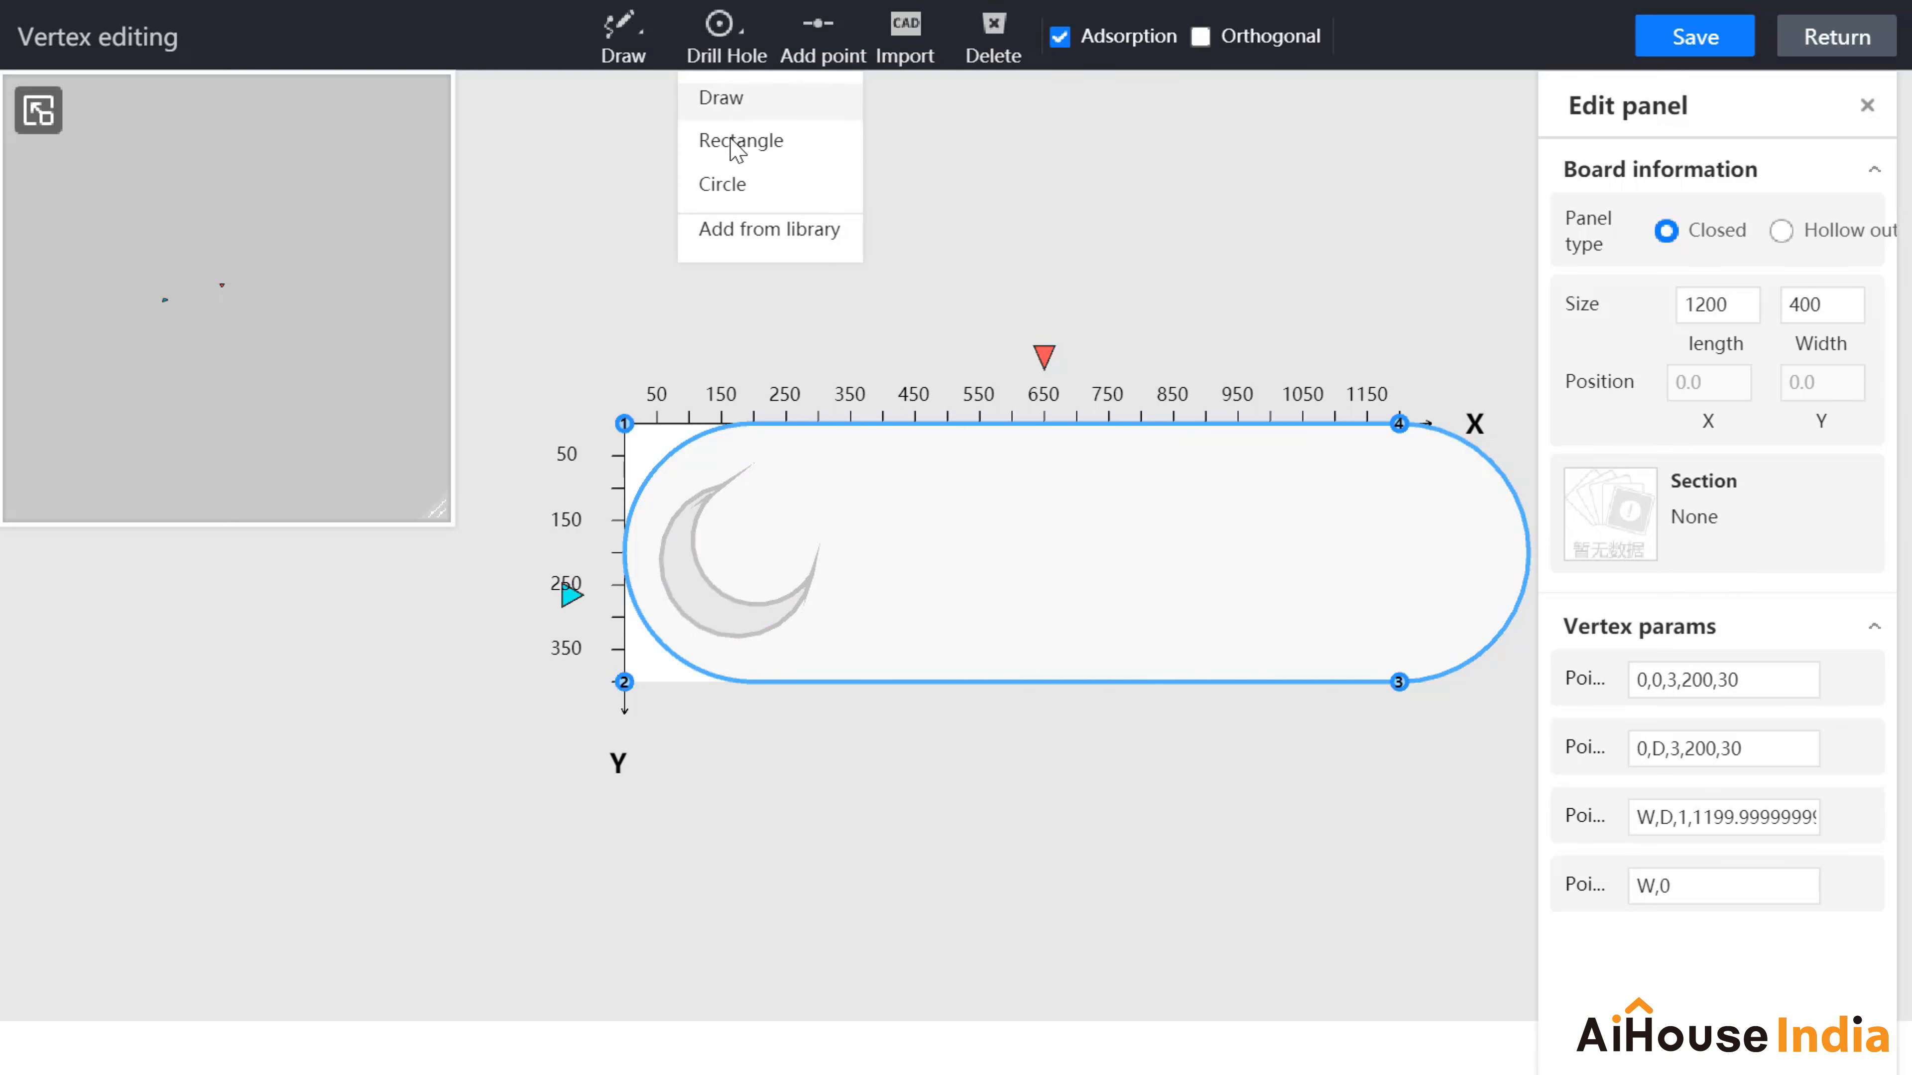
click(753, 141)
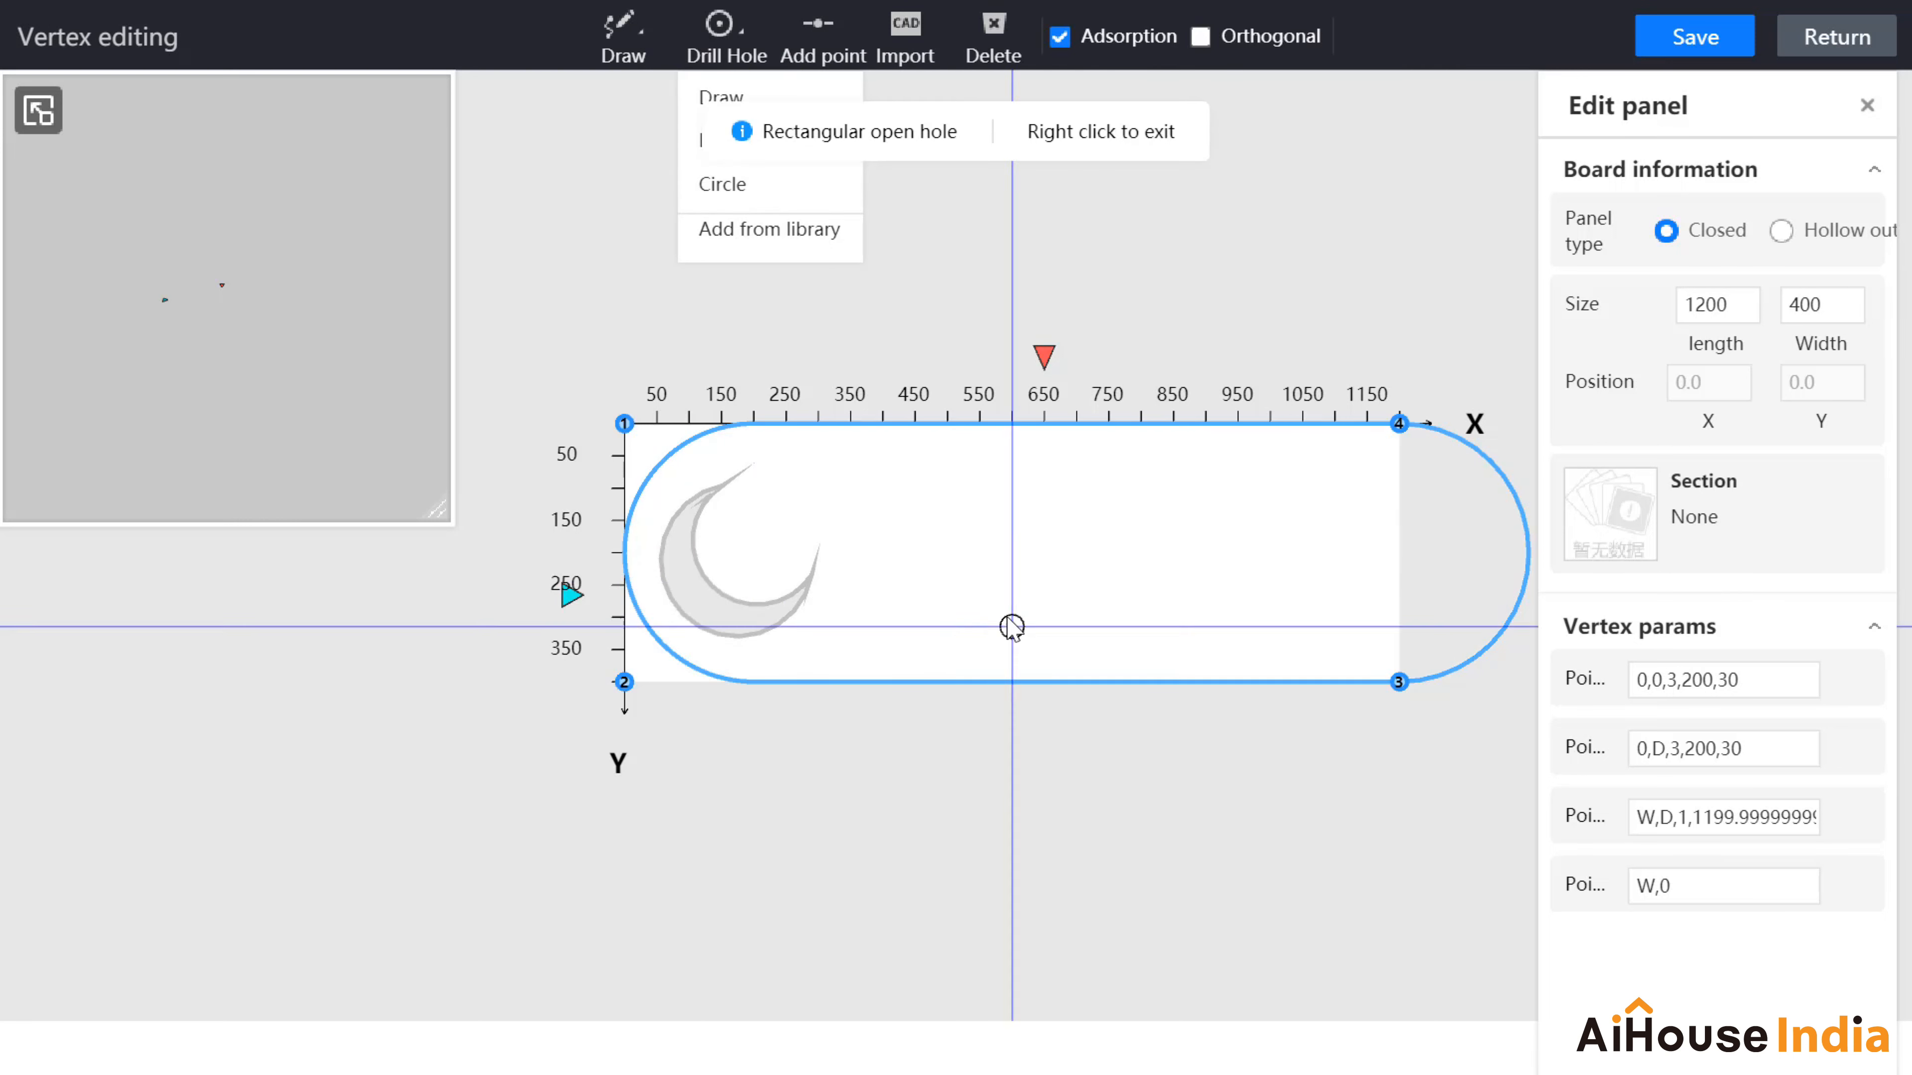
drag(914, 506, 1027, 615)
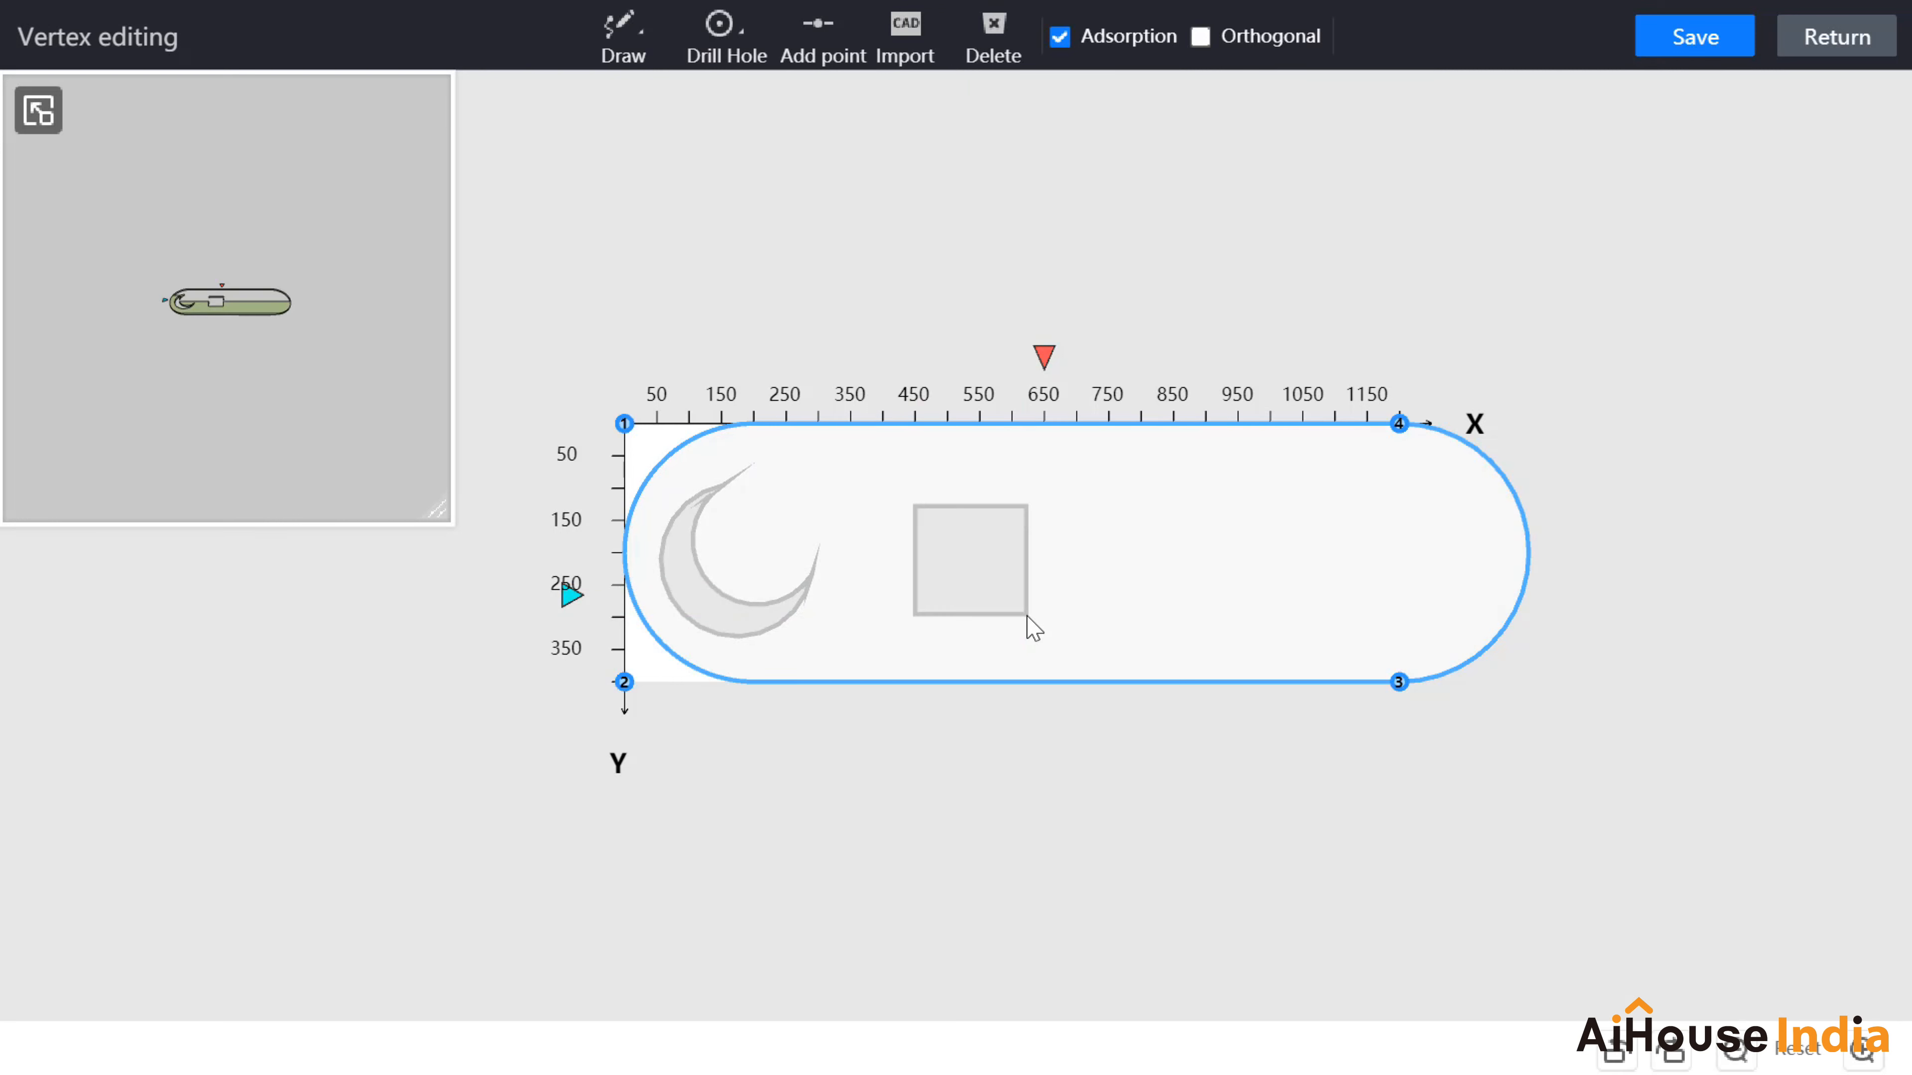
click(965, 581)
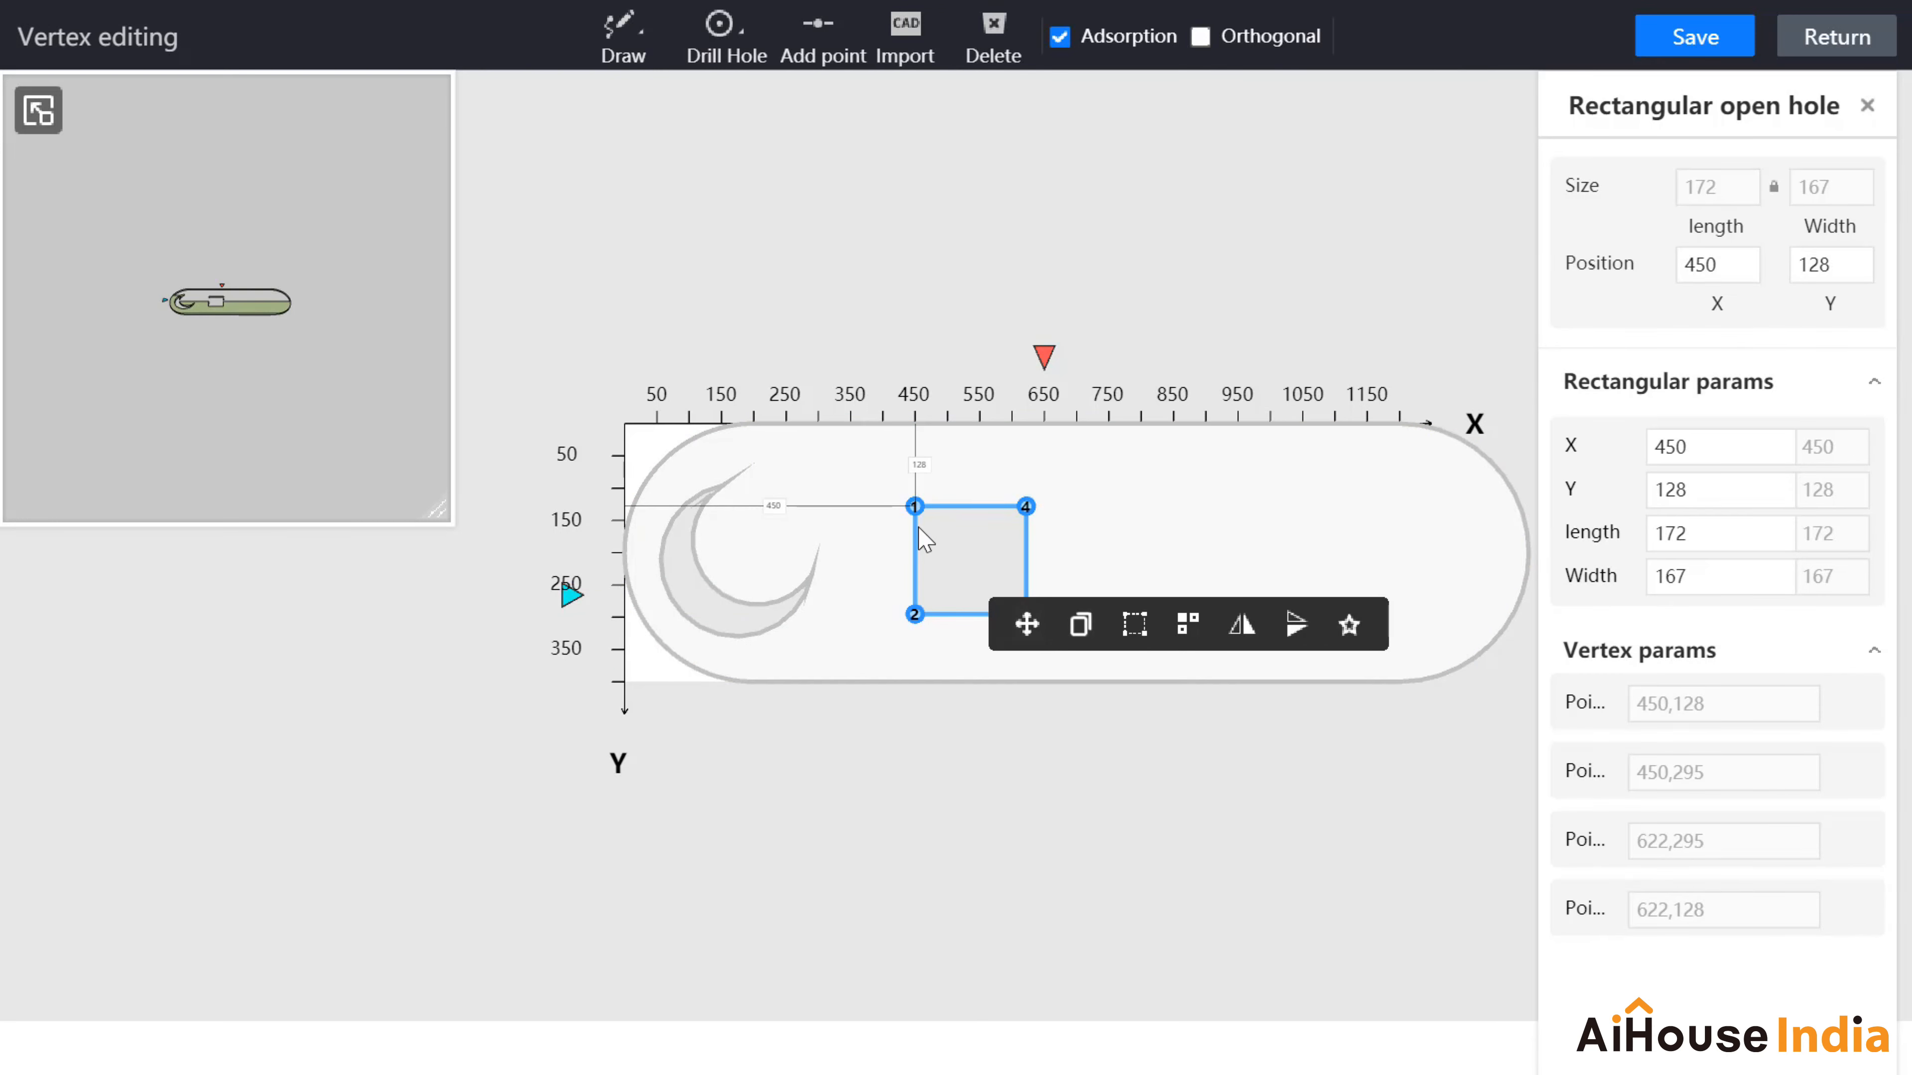
click(914, 506)
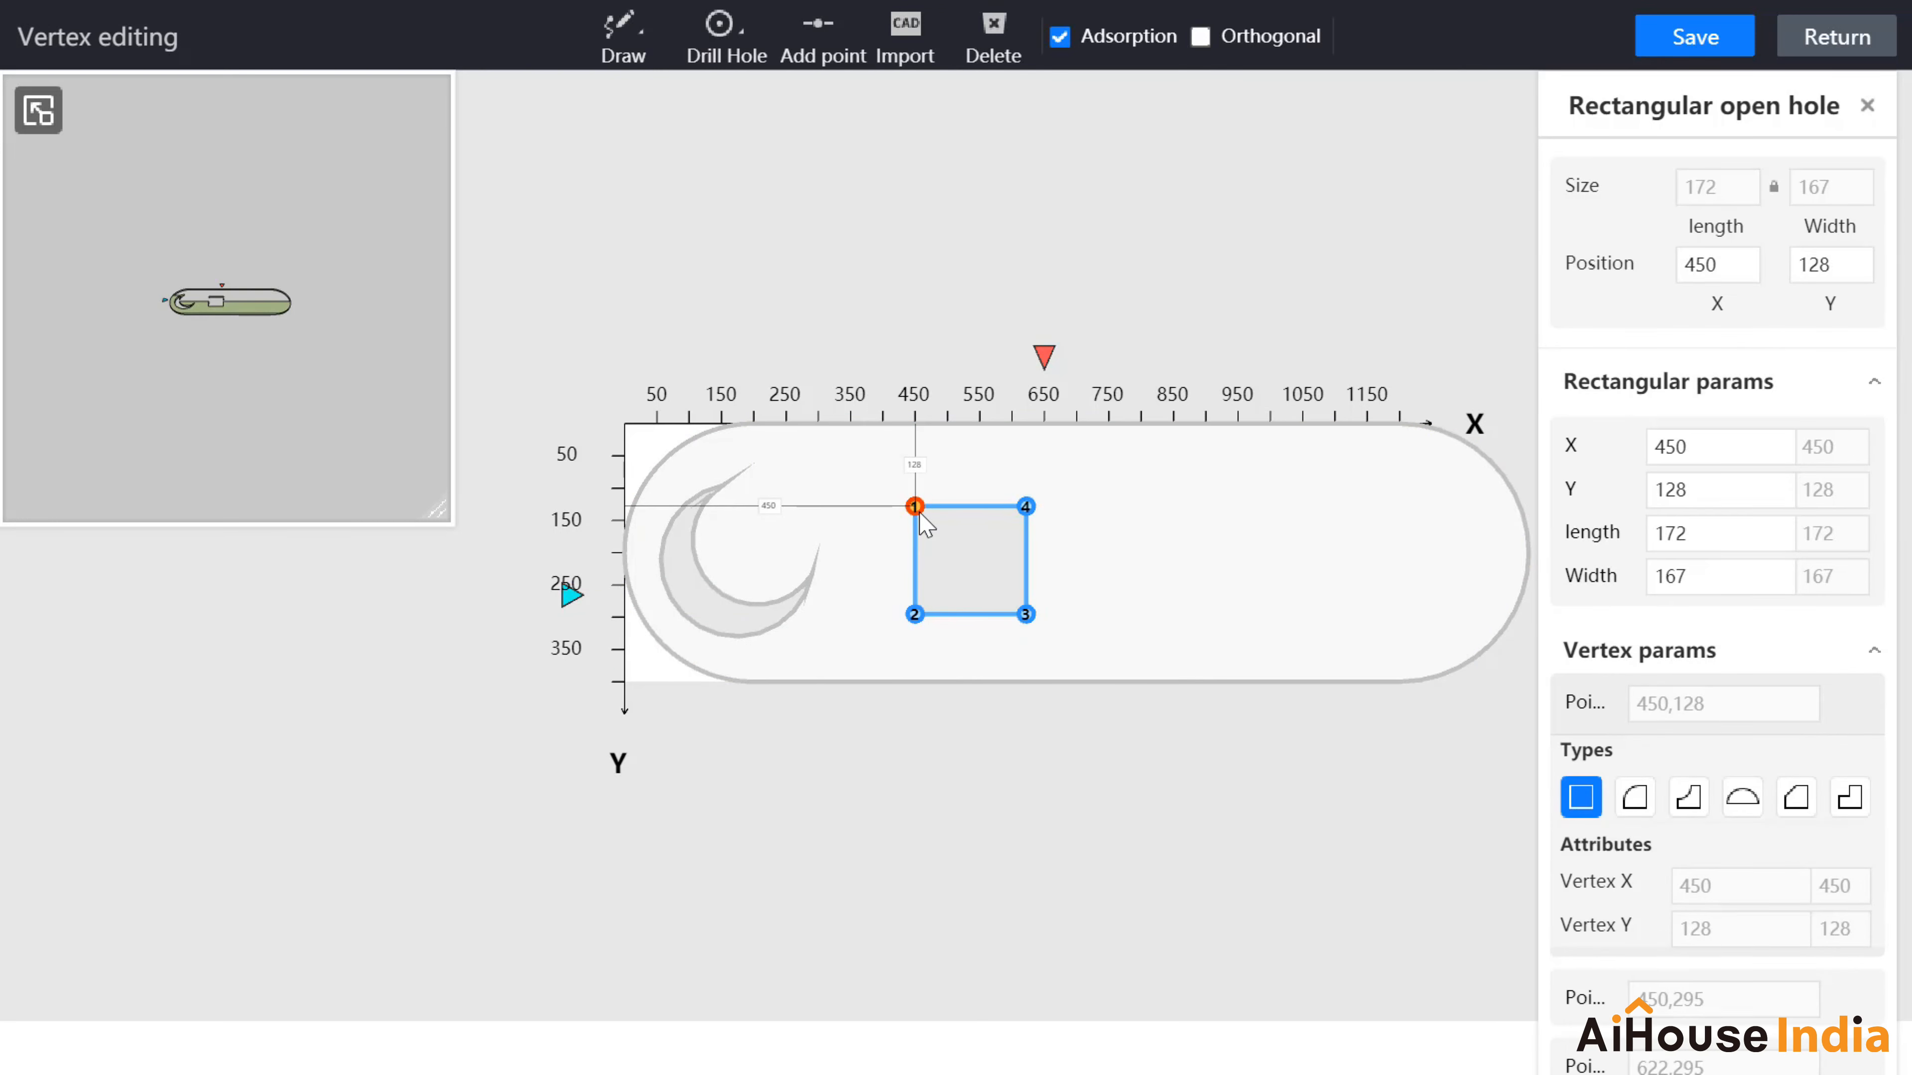
click(914, 613)
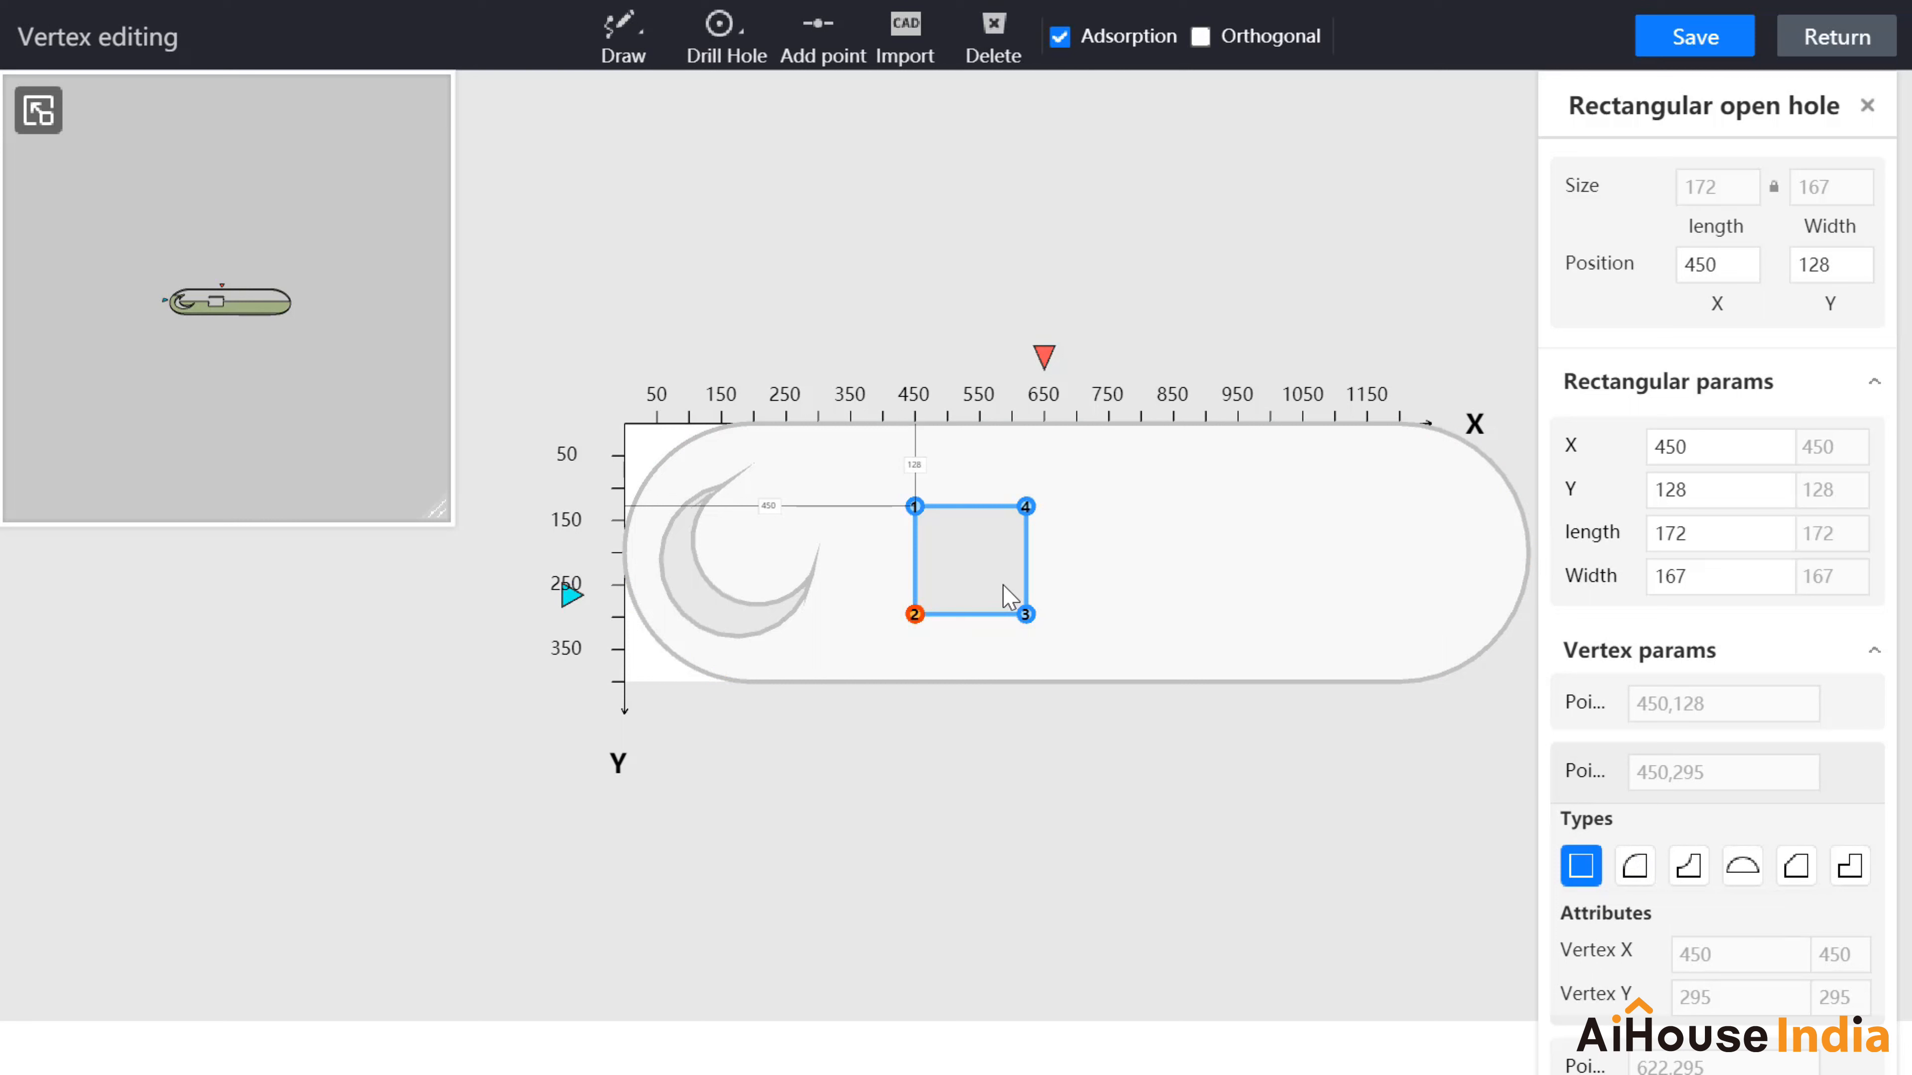
click(719, 30)
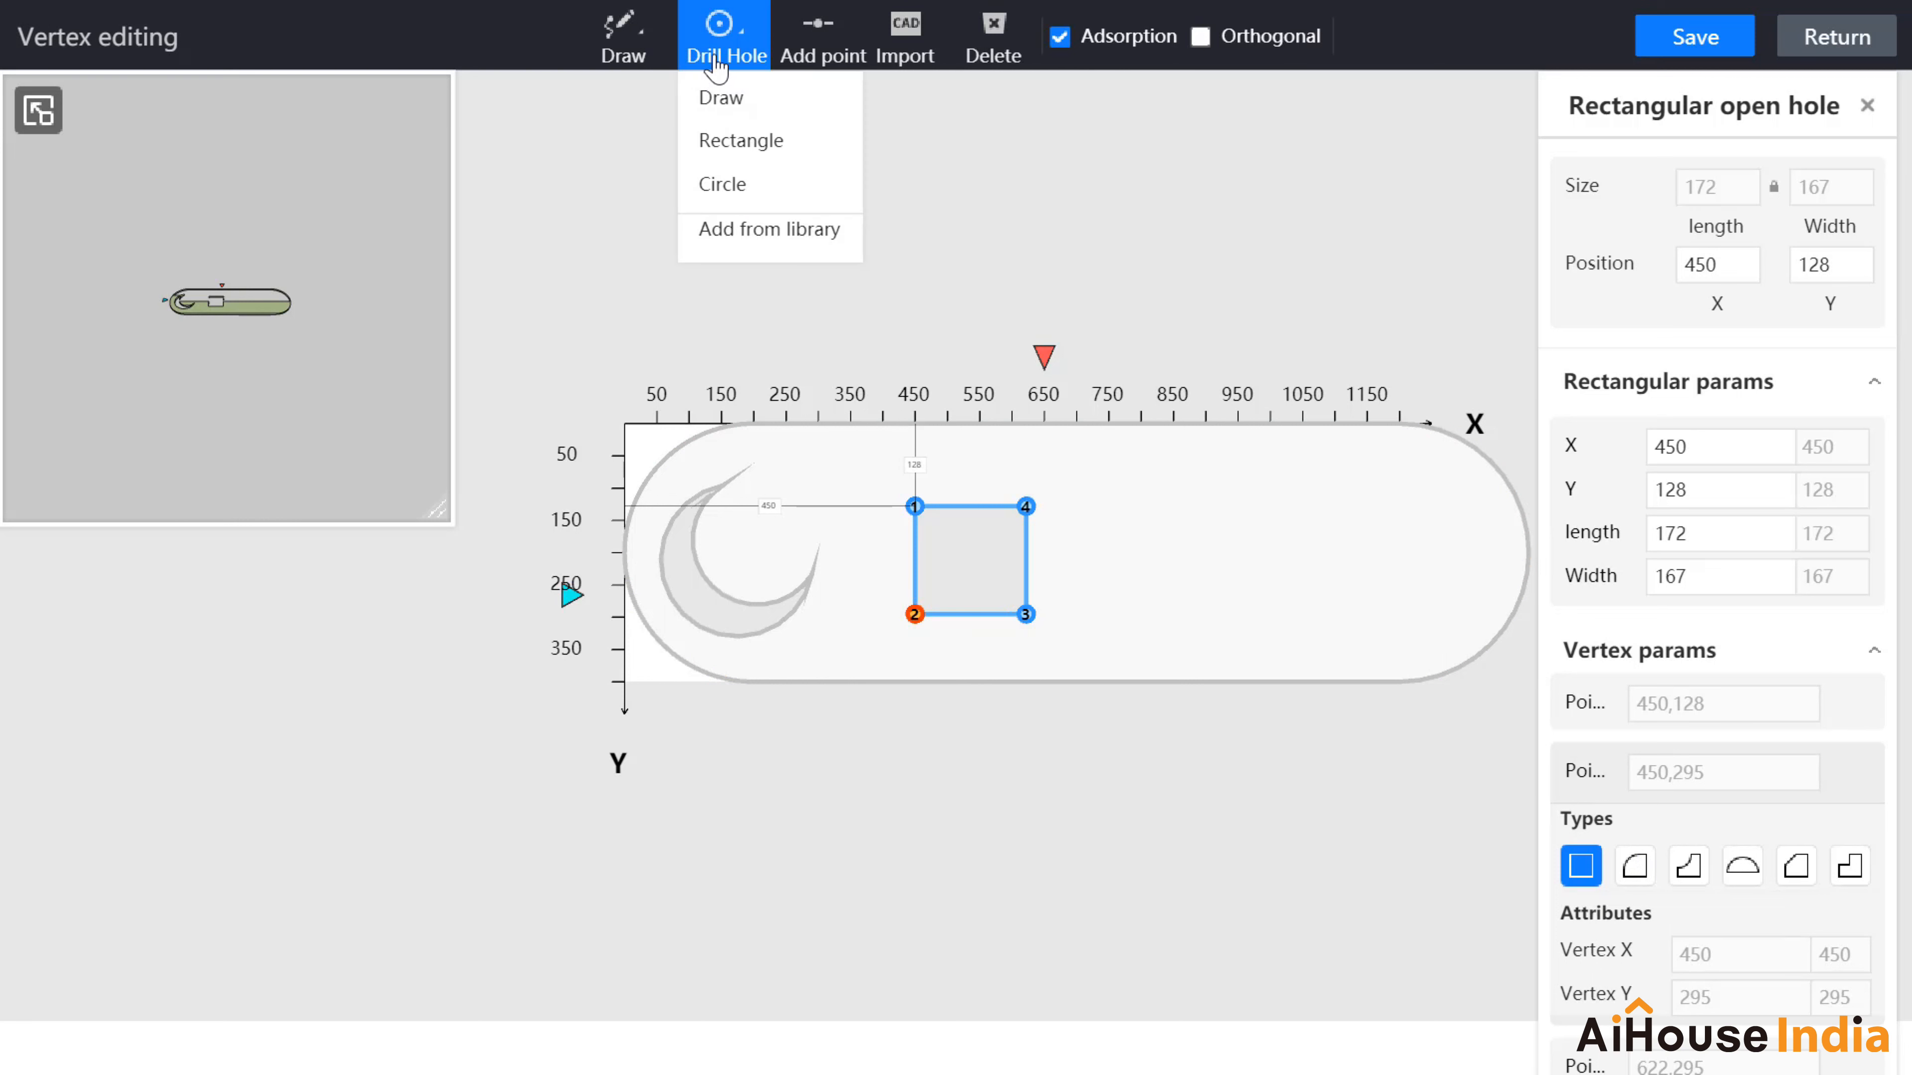
Step: Draw a free-form 200-long hole to the right of the square hole
click(727, 103)
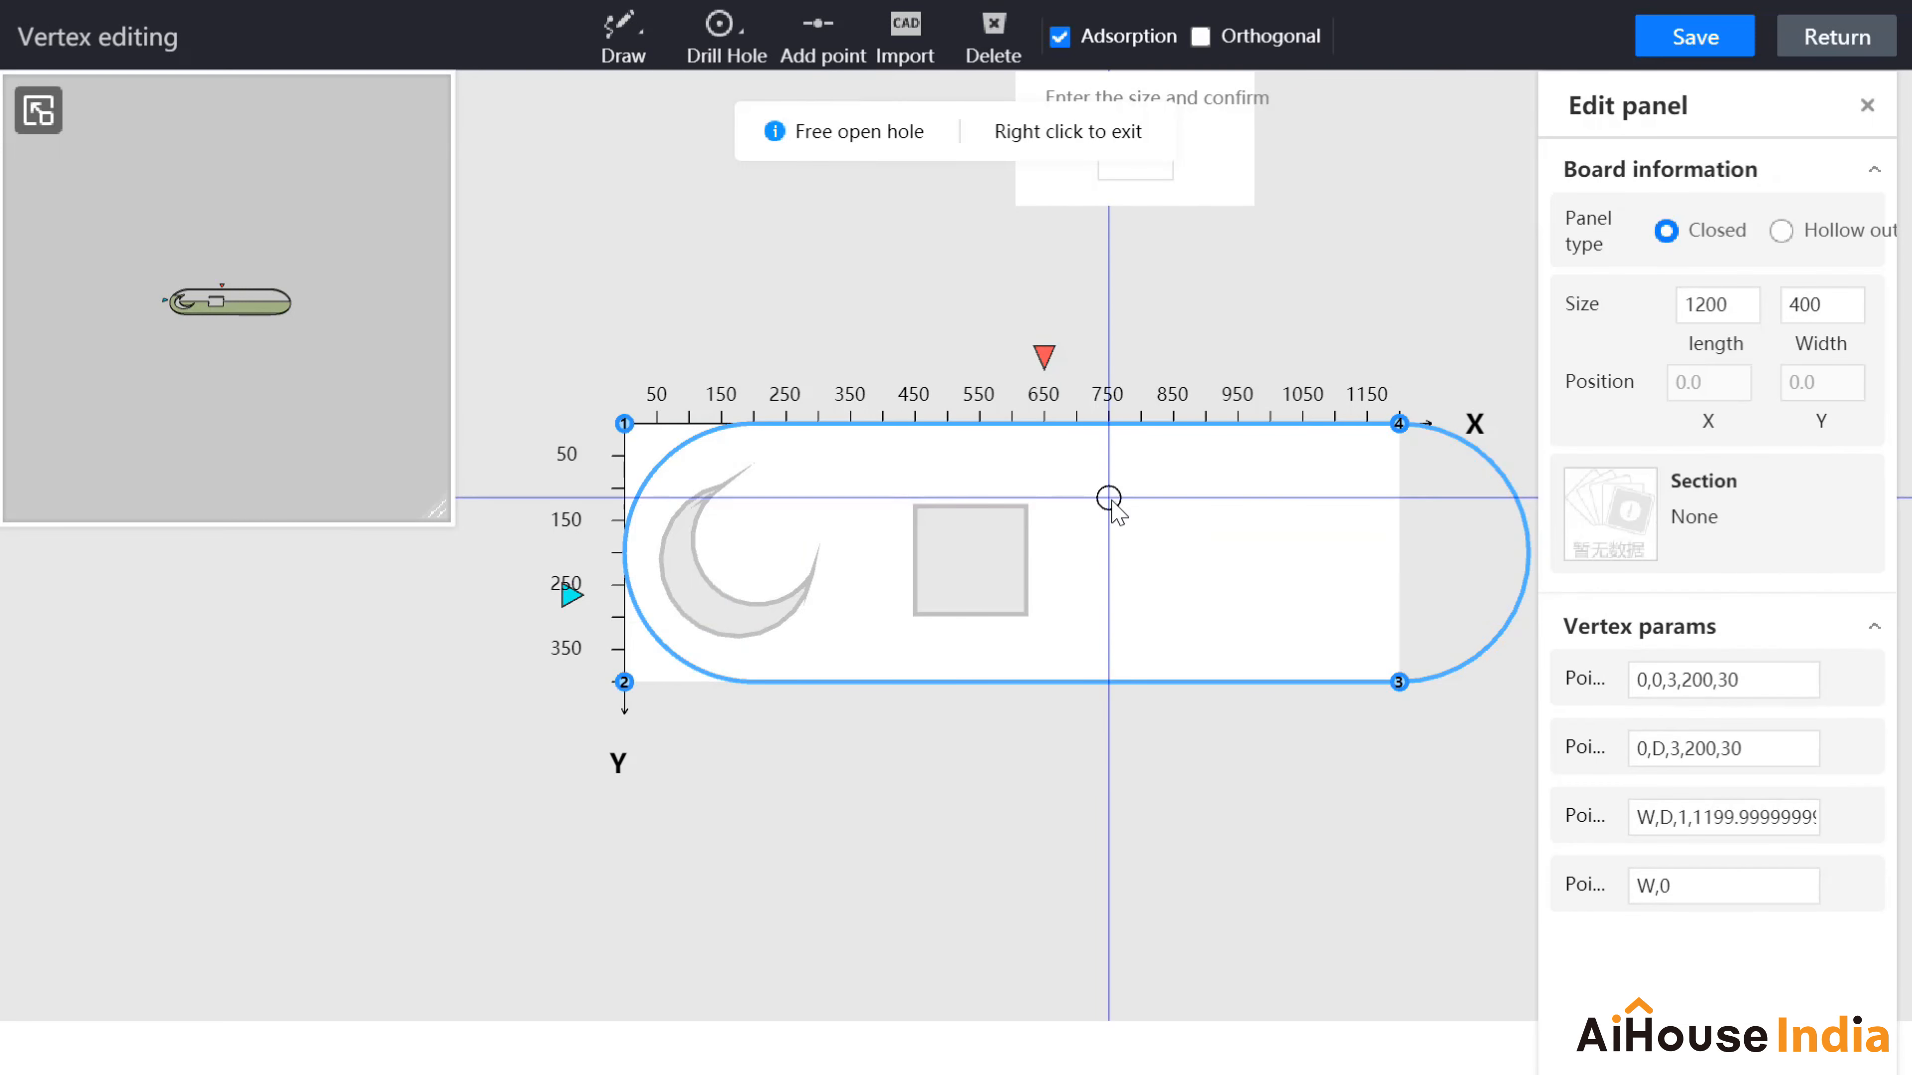
click(1109, 507)
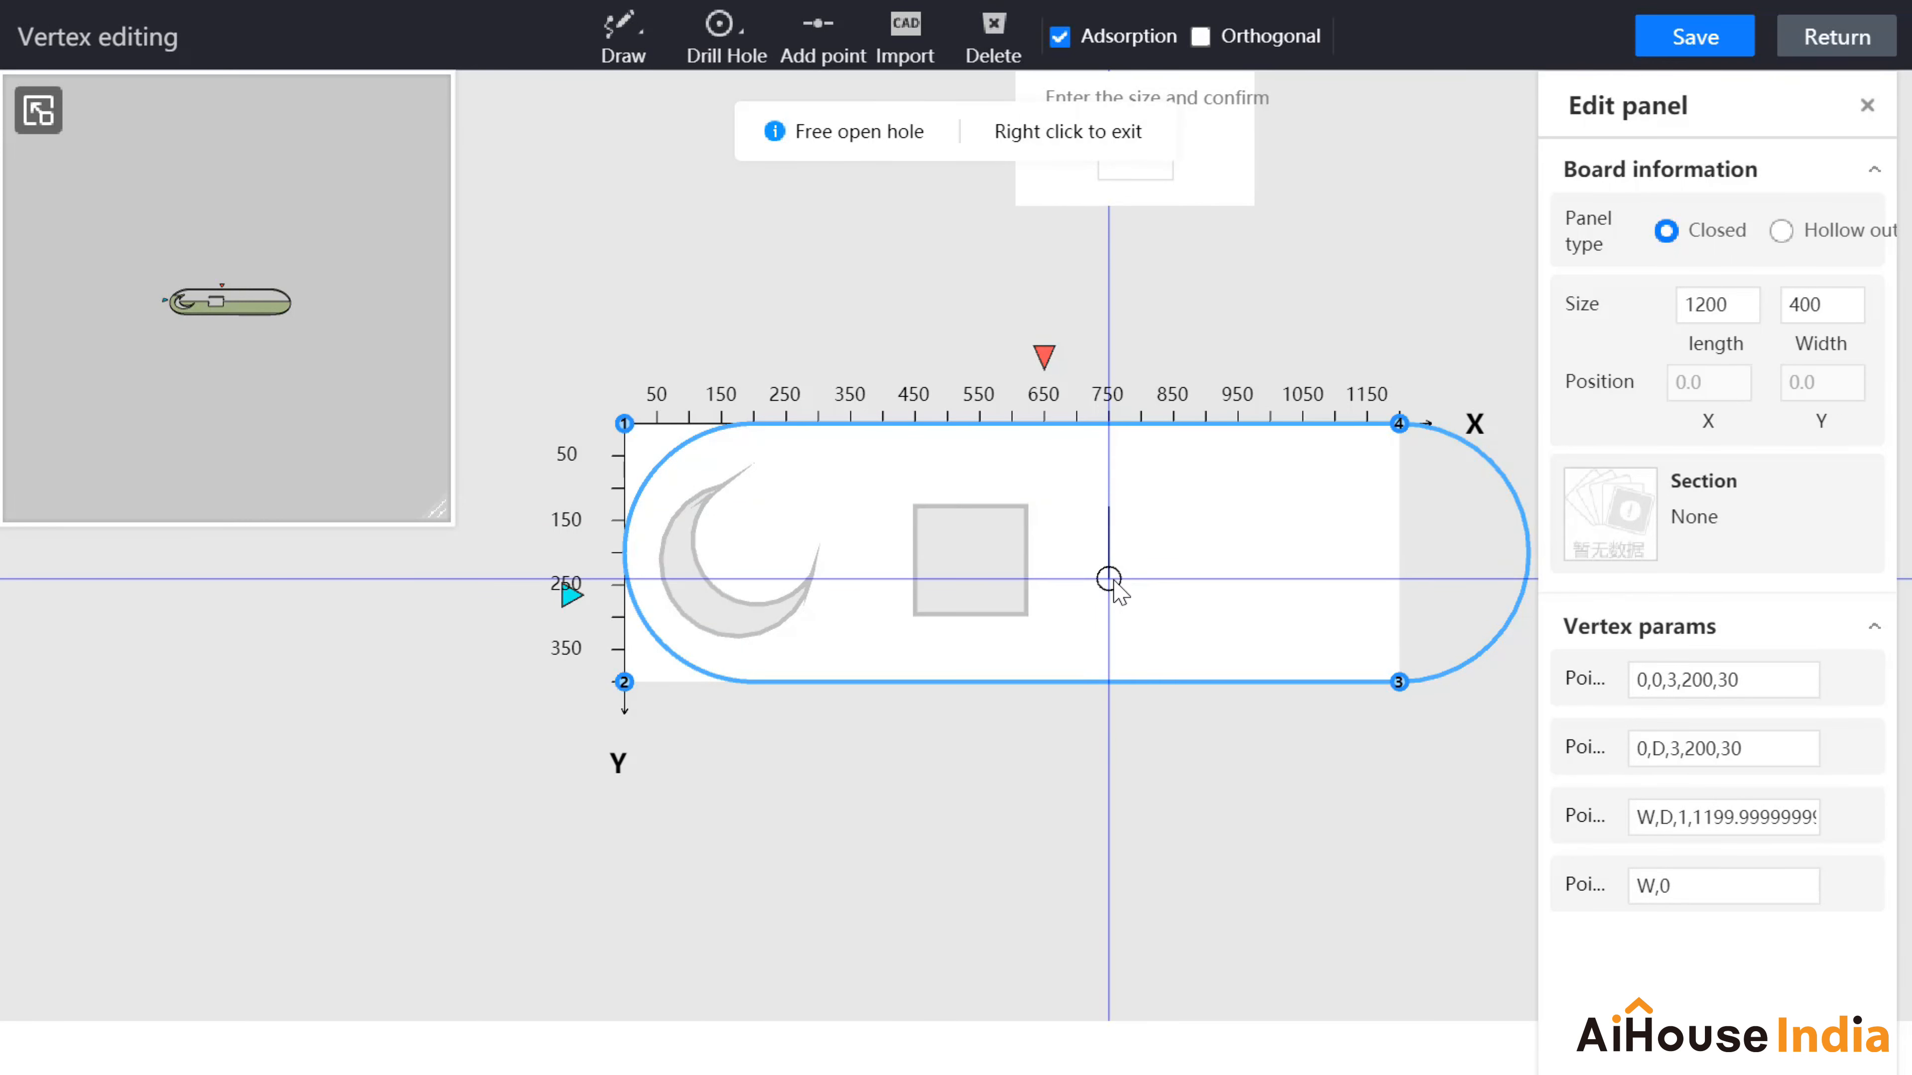
text(100)
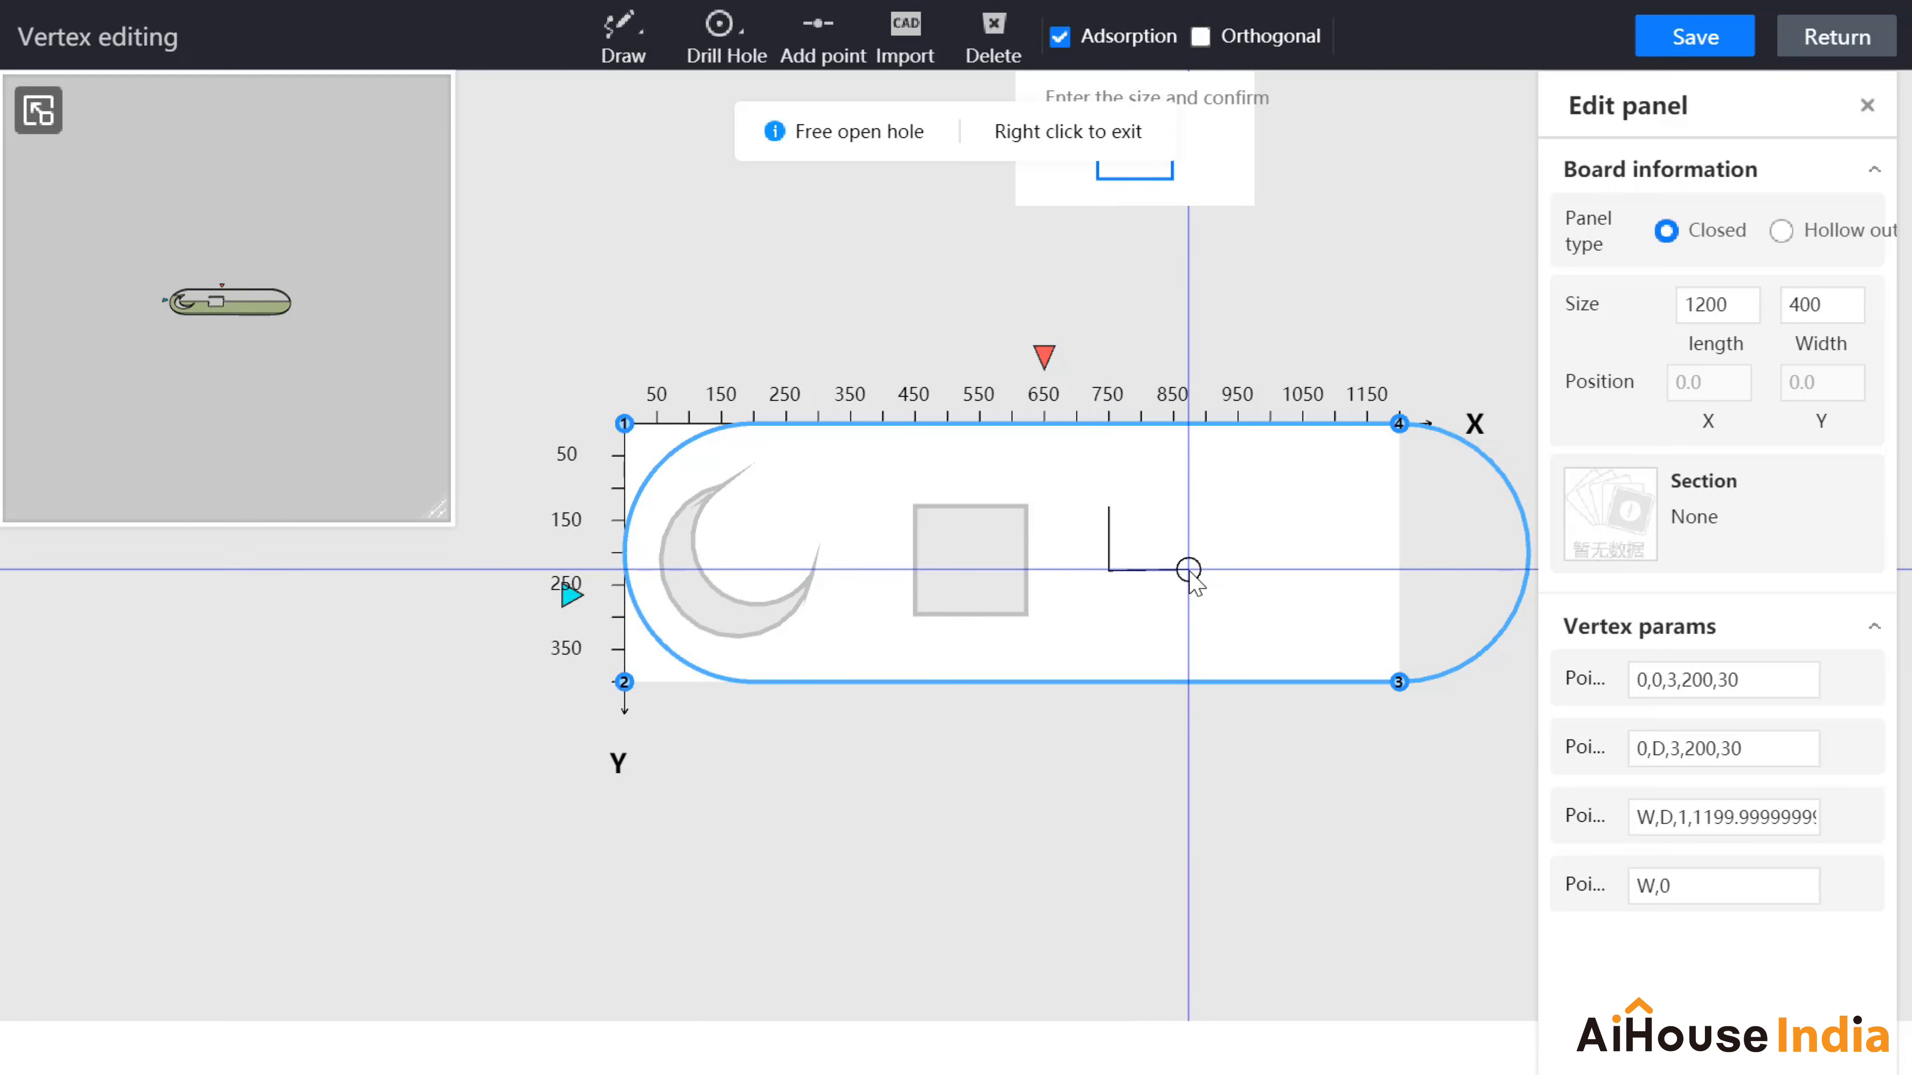
text(200)
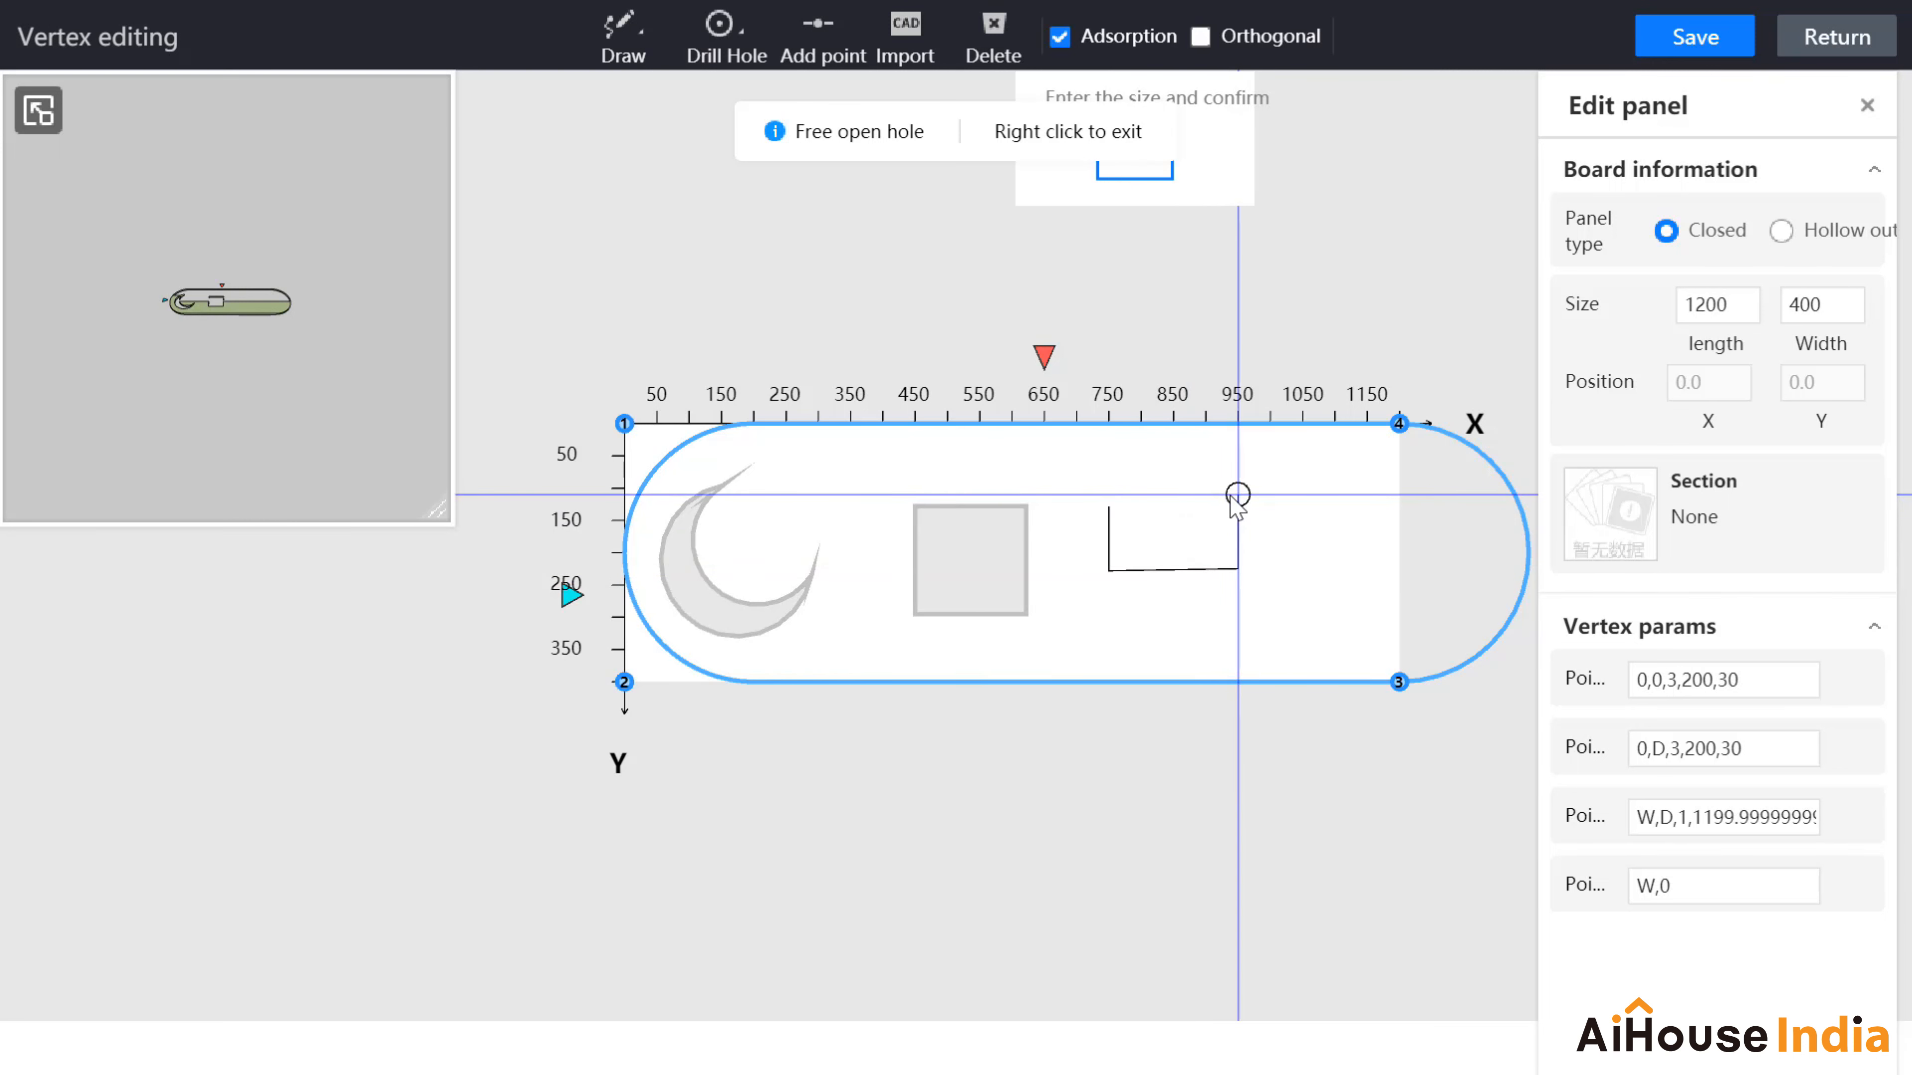
click(1238, 495)
click(1108, 504)
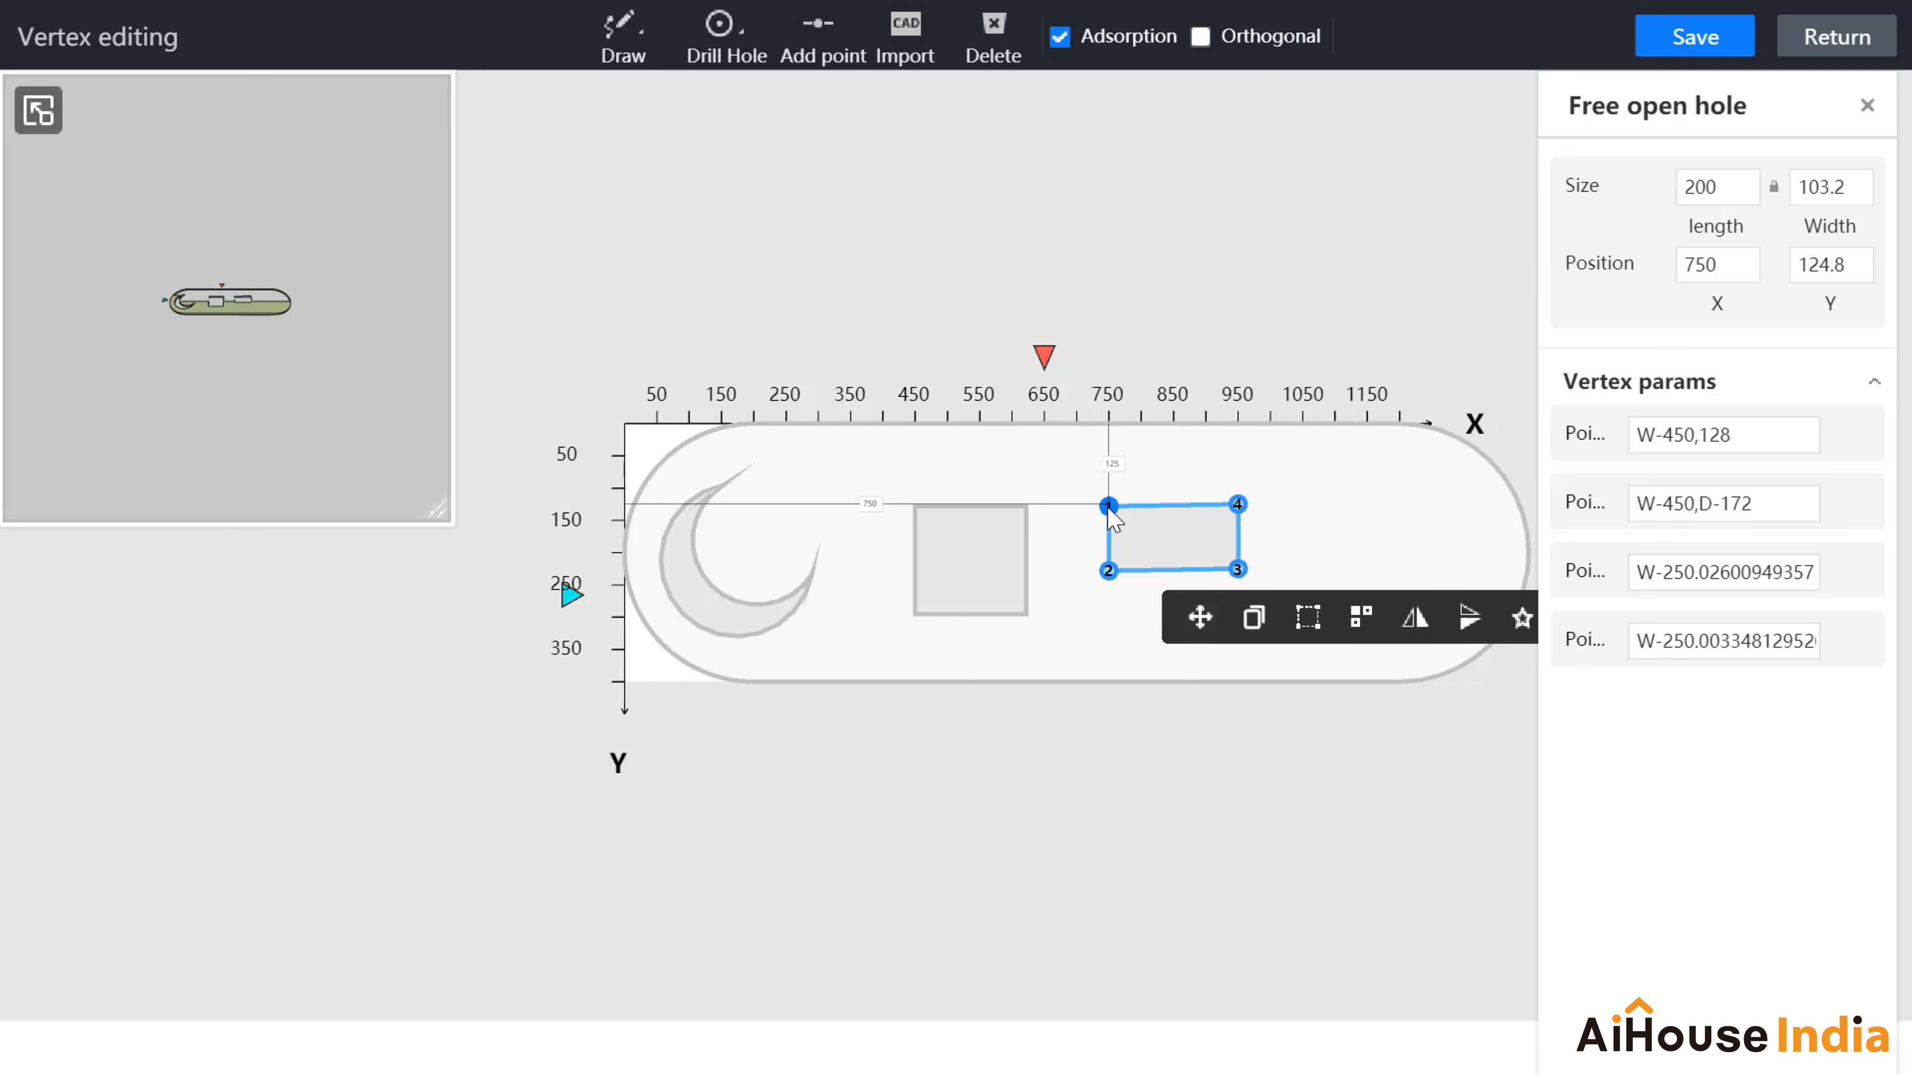
Step: Round the hole's top-left corner with an outer fillet of radius 50 and 20 segments
click(1109, 507)
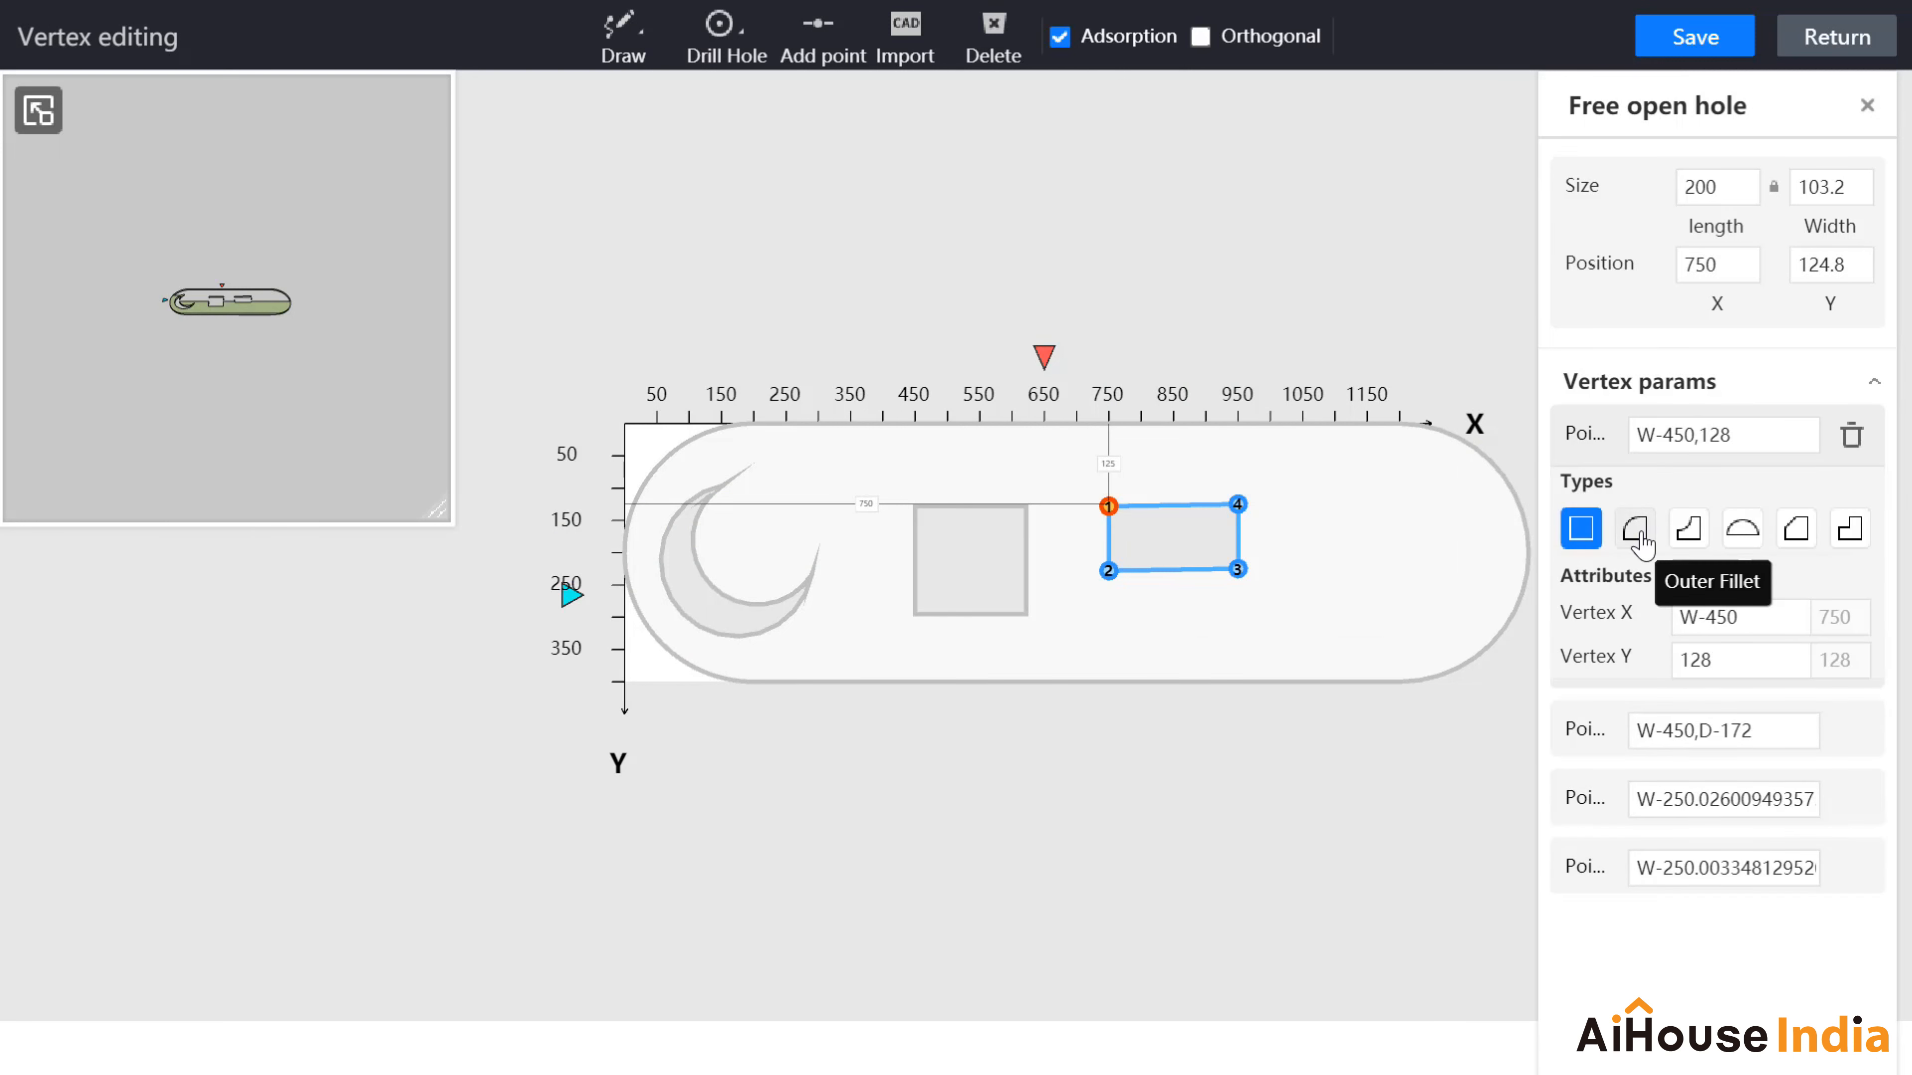
click(1641, 543)
drag(1731, 708, 1640, 702)
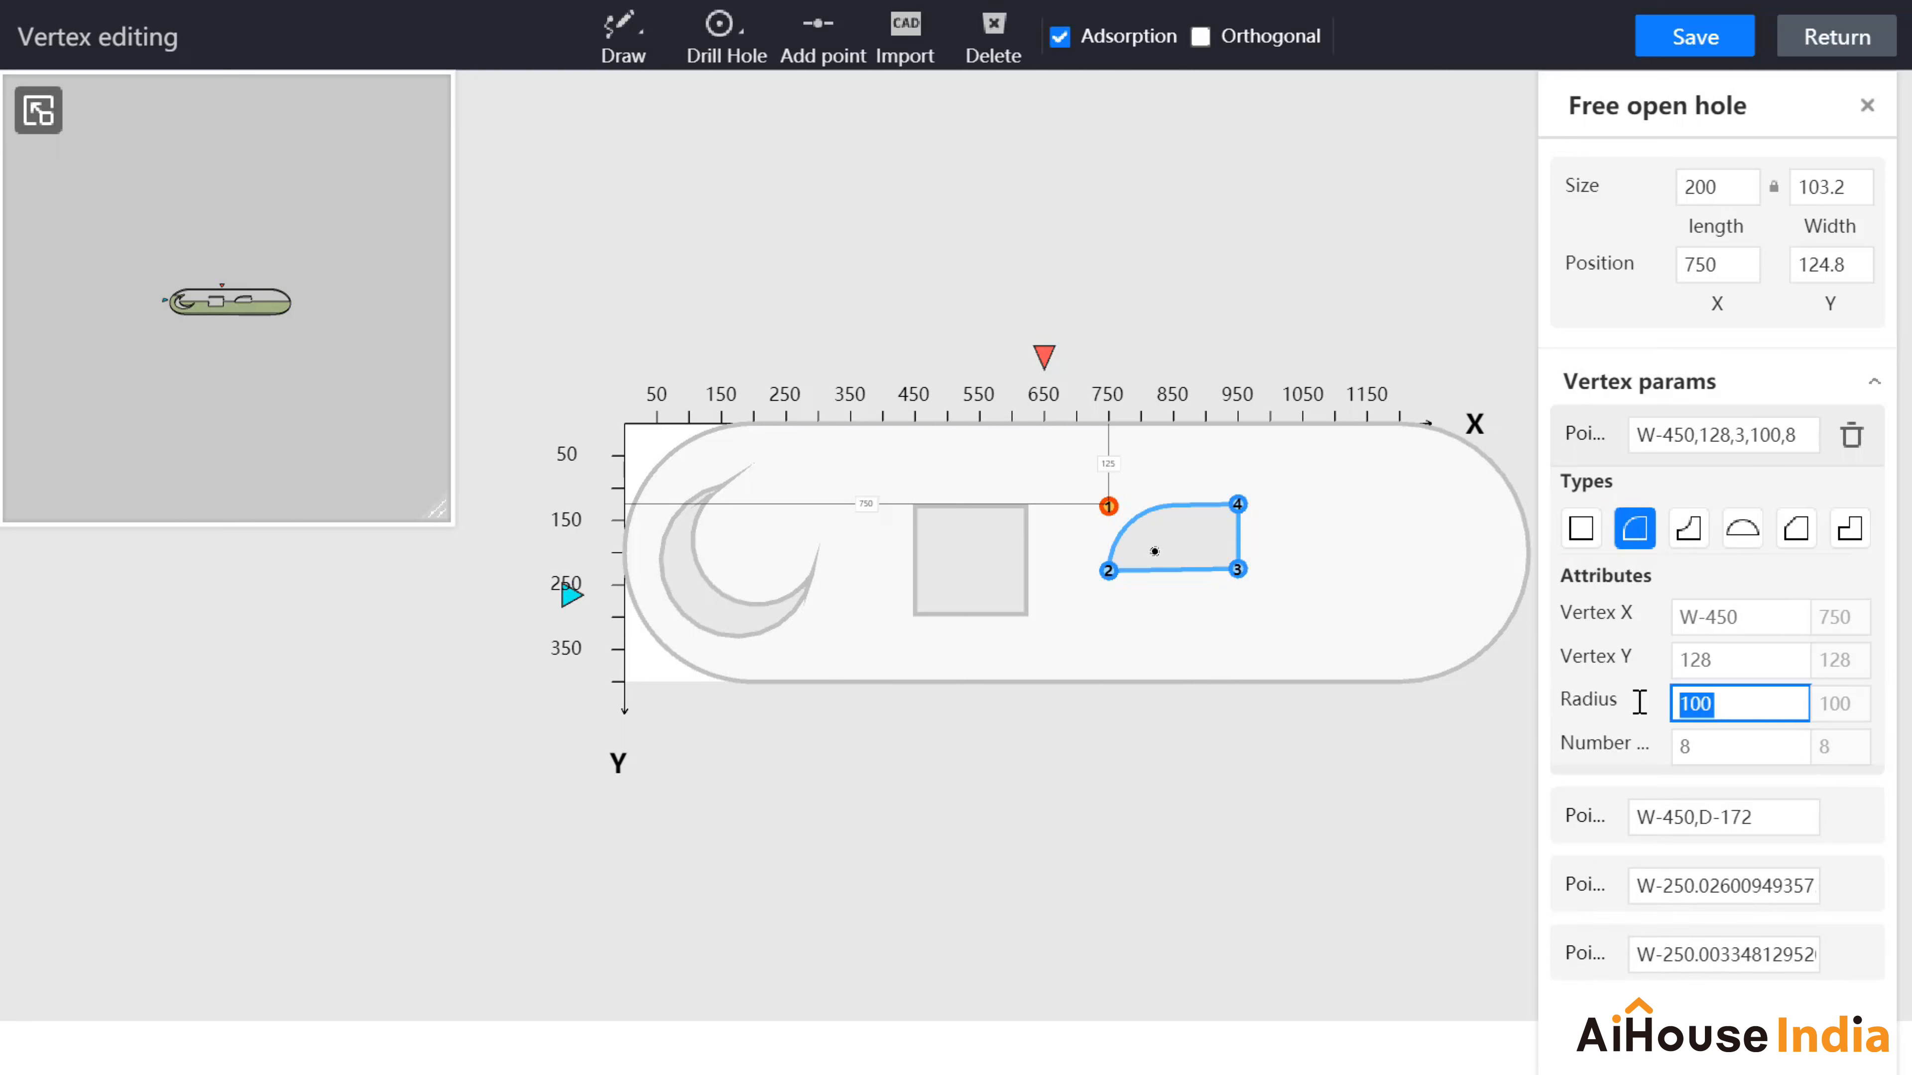
text(50)
click(1737, 743)
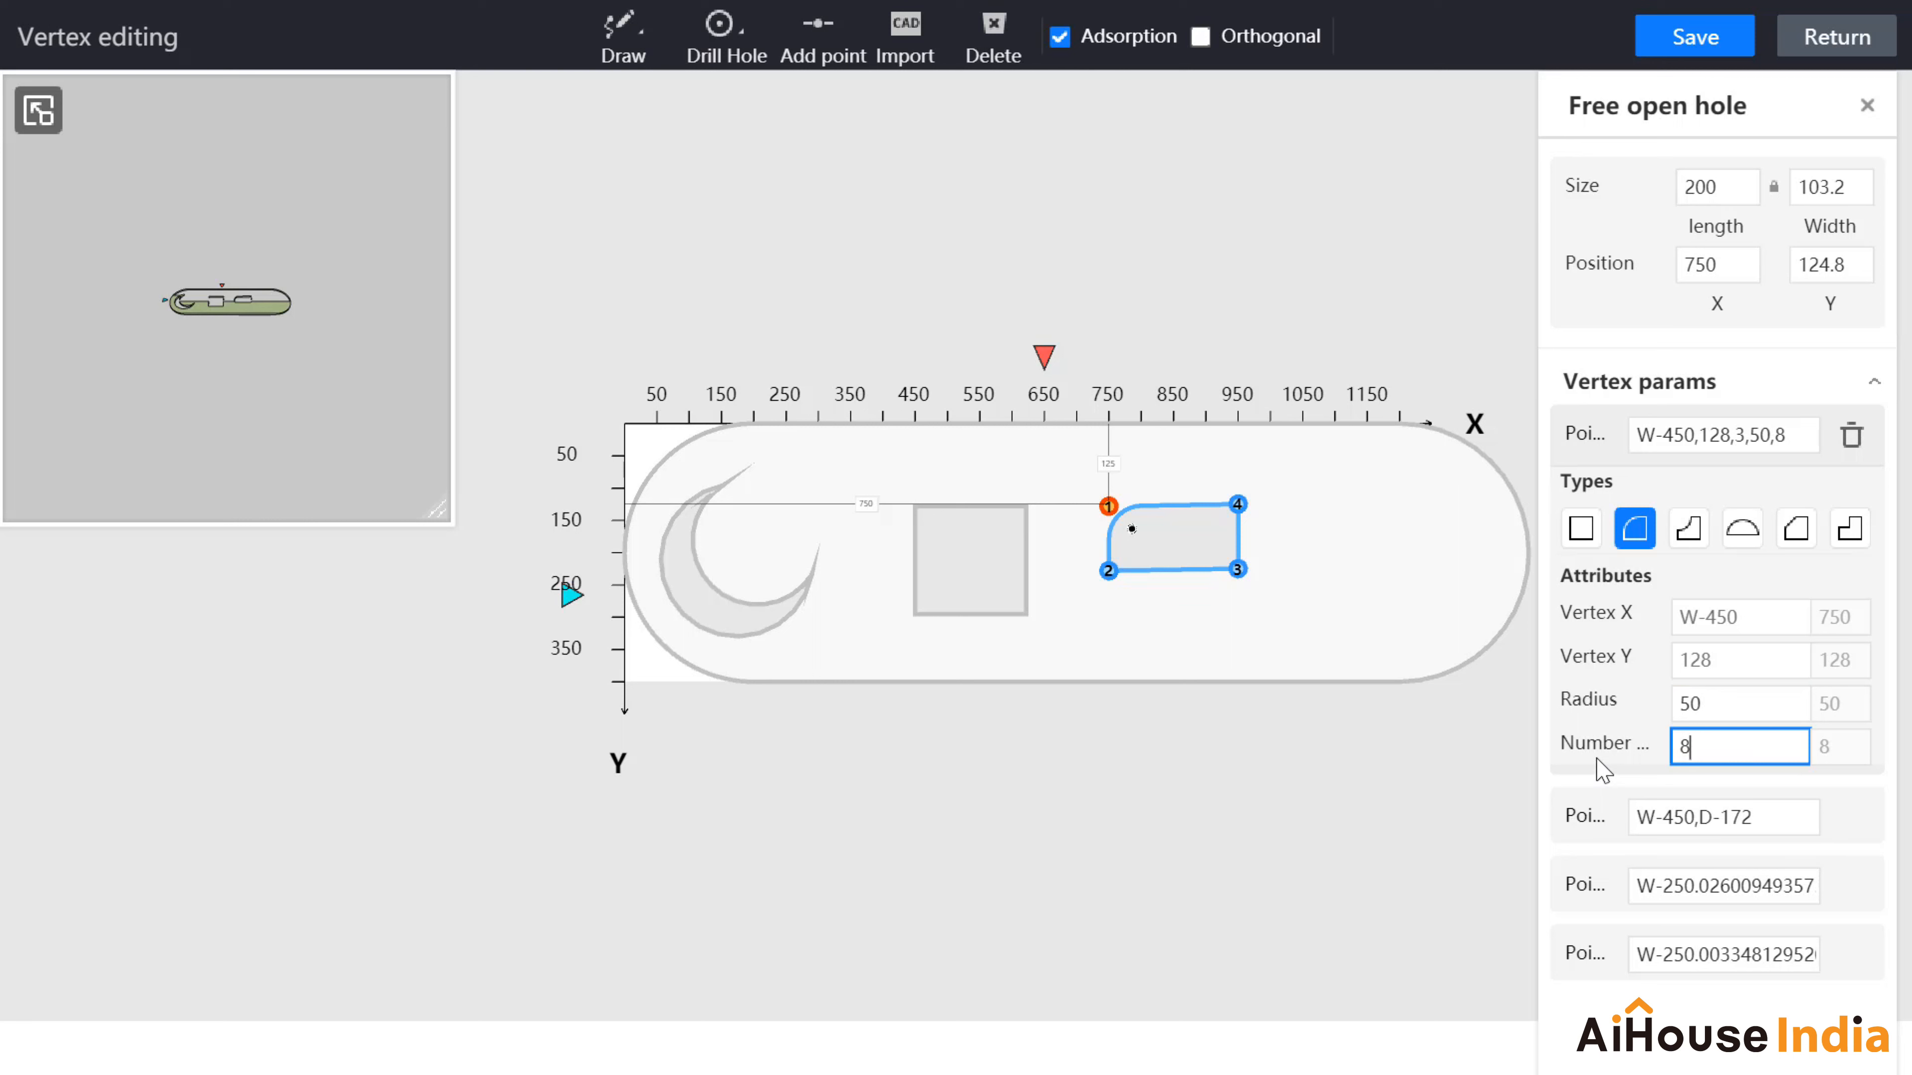
drag(1703, 745, 1667, 745)
text(2)
Step: Give the bottom-left corner the same radius 50 outer fillet with 20 segments
click(1108, 570)
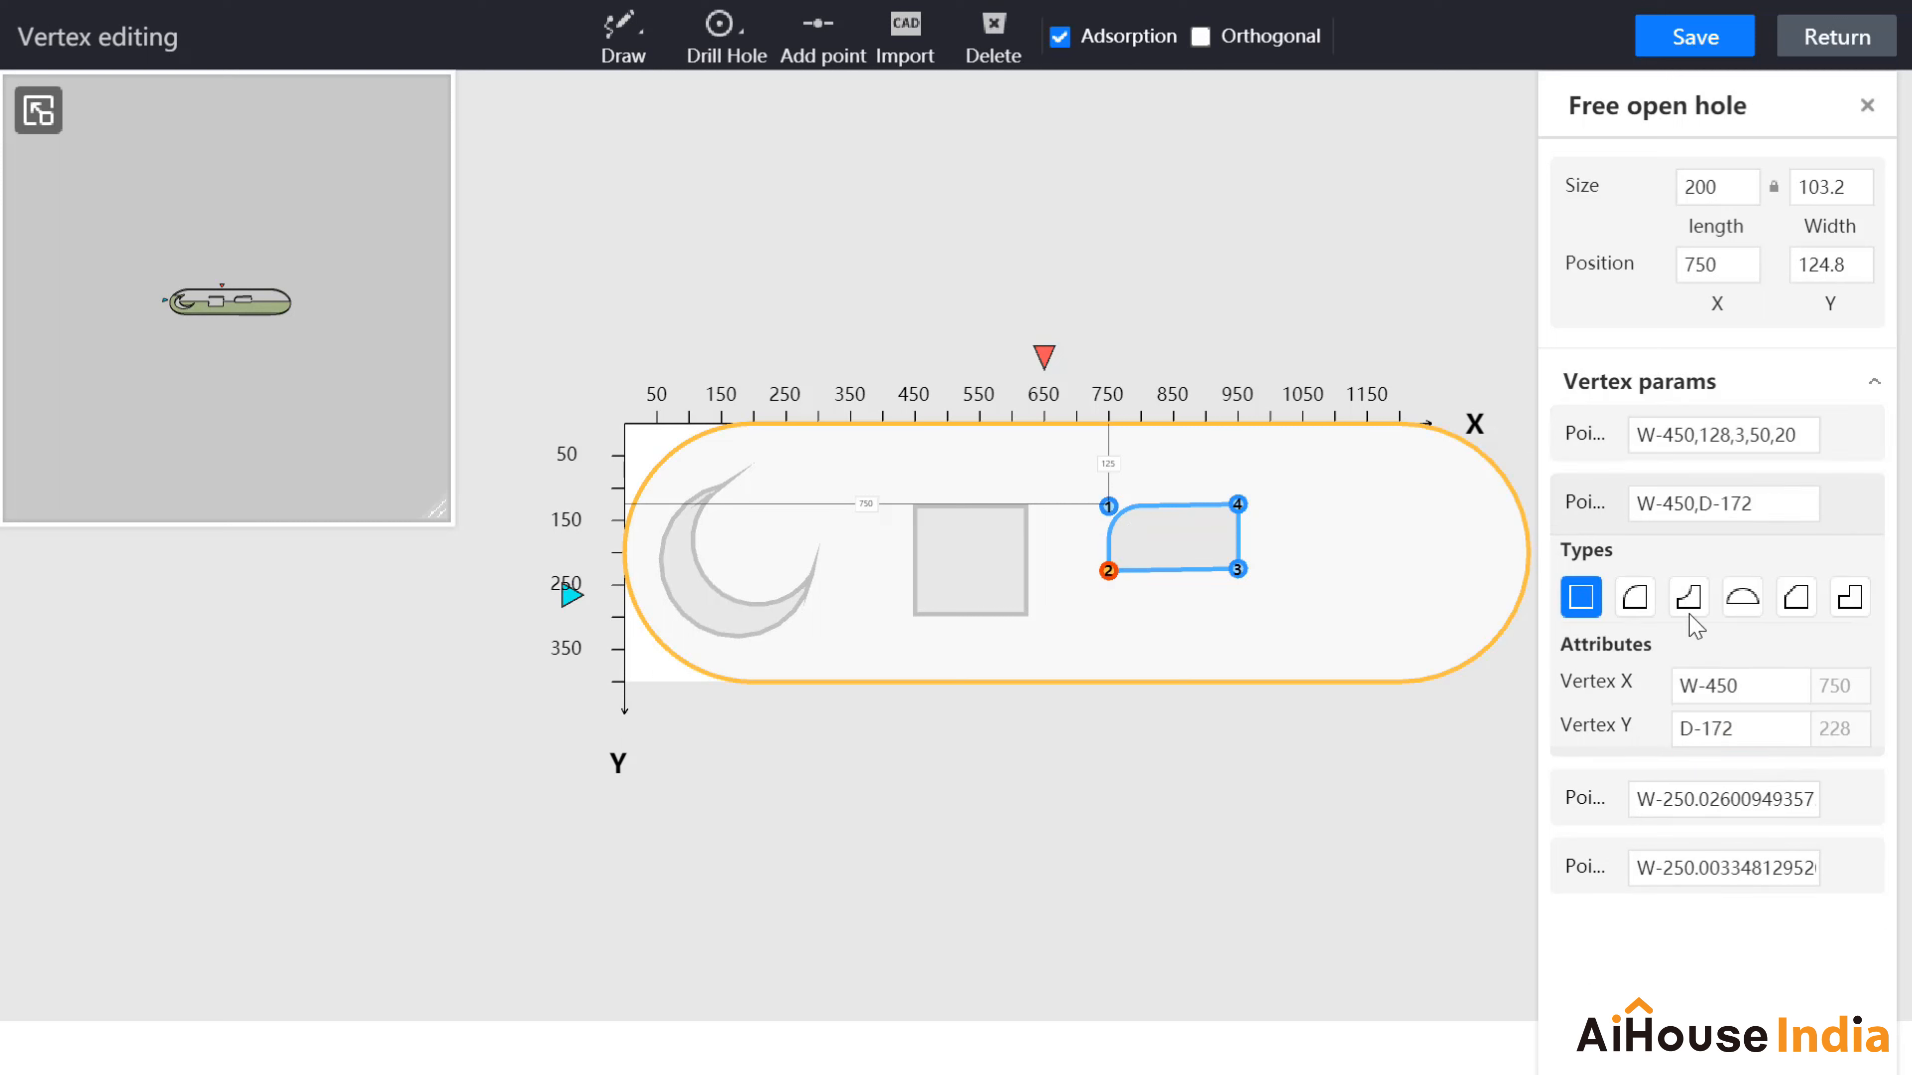
click(1635, 597)
drag(1724, 772, 1658, 771)
text(5)
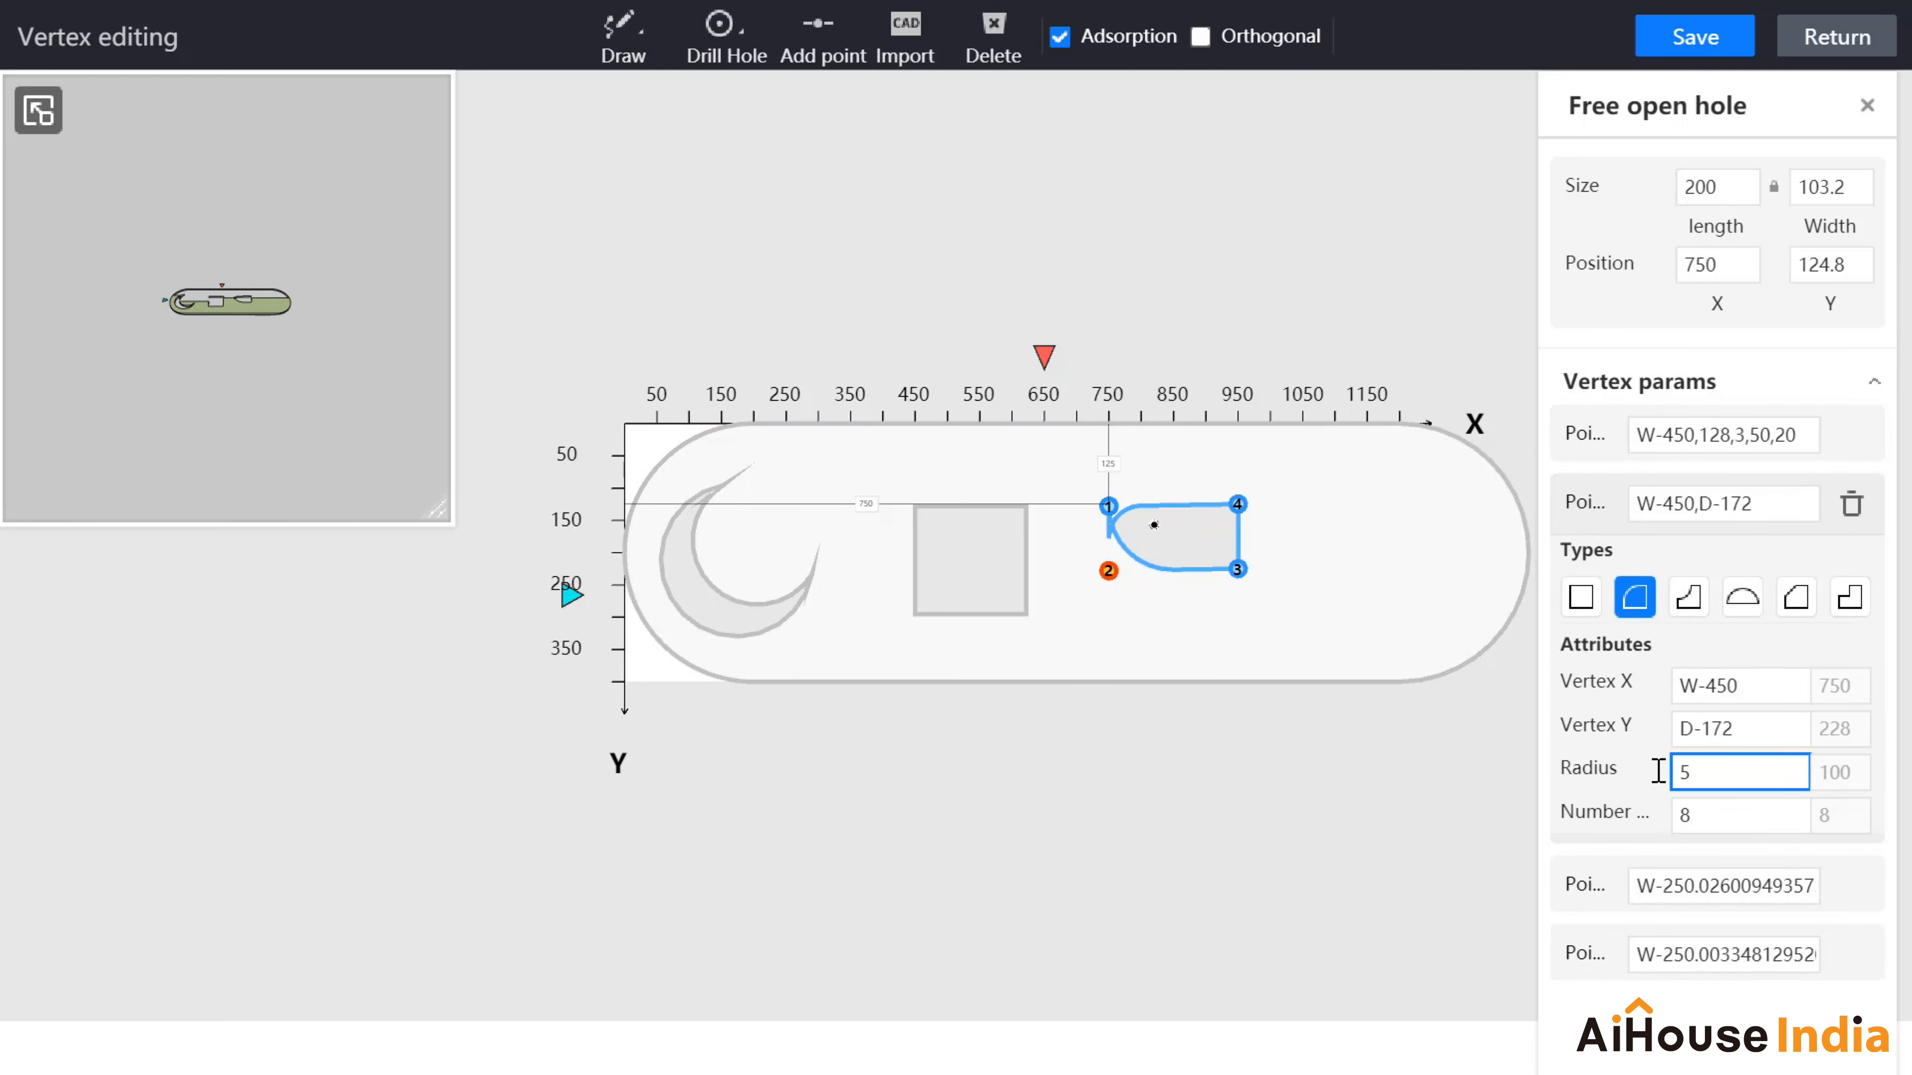
text(0)
click(1714, 812)
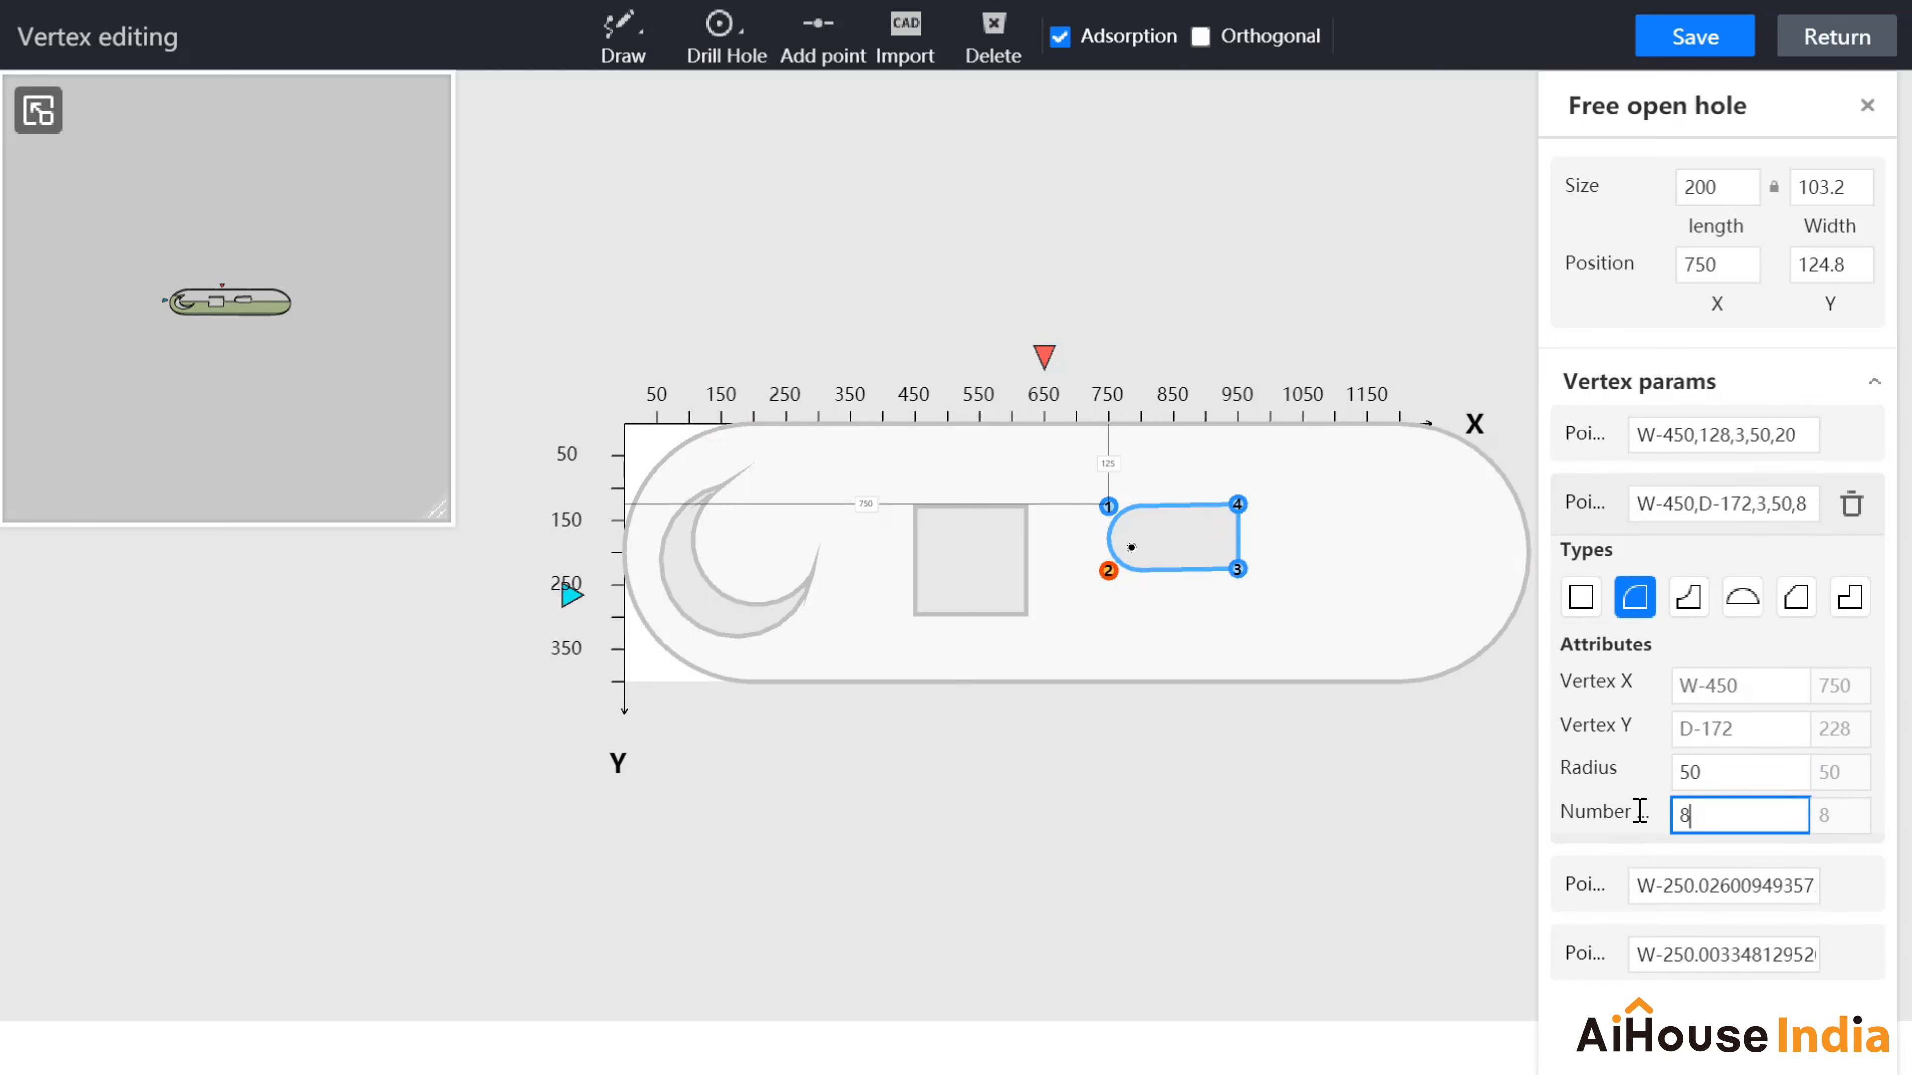
text(20)
key(Return)
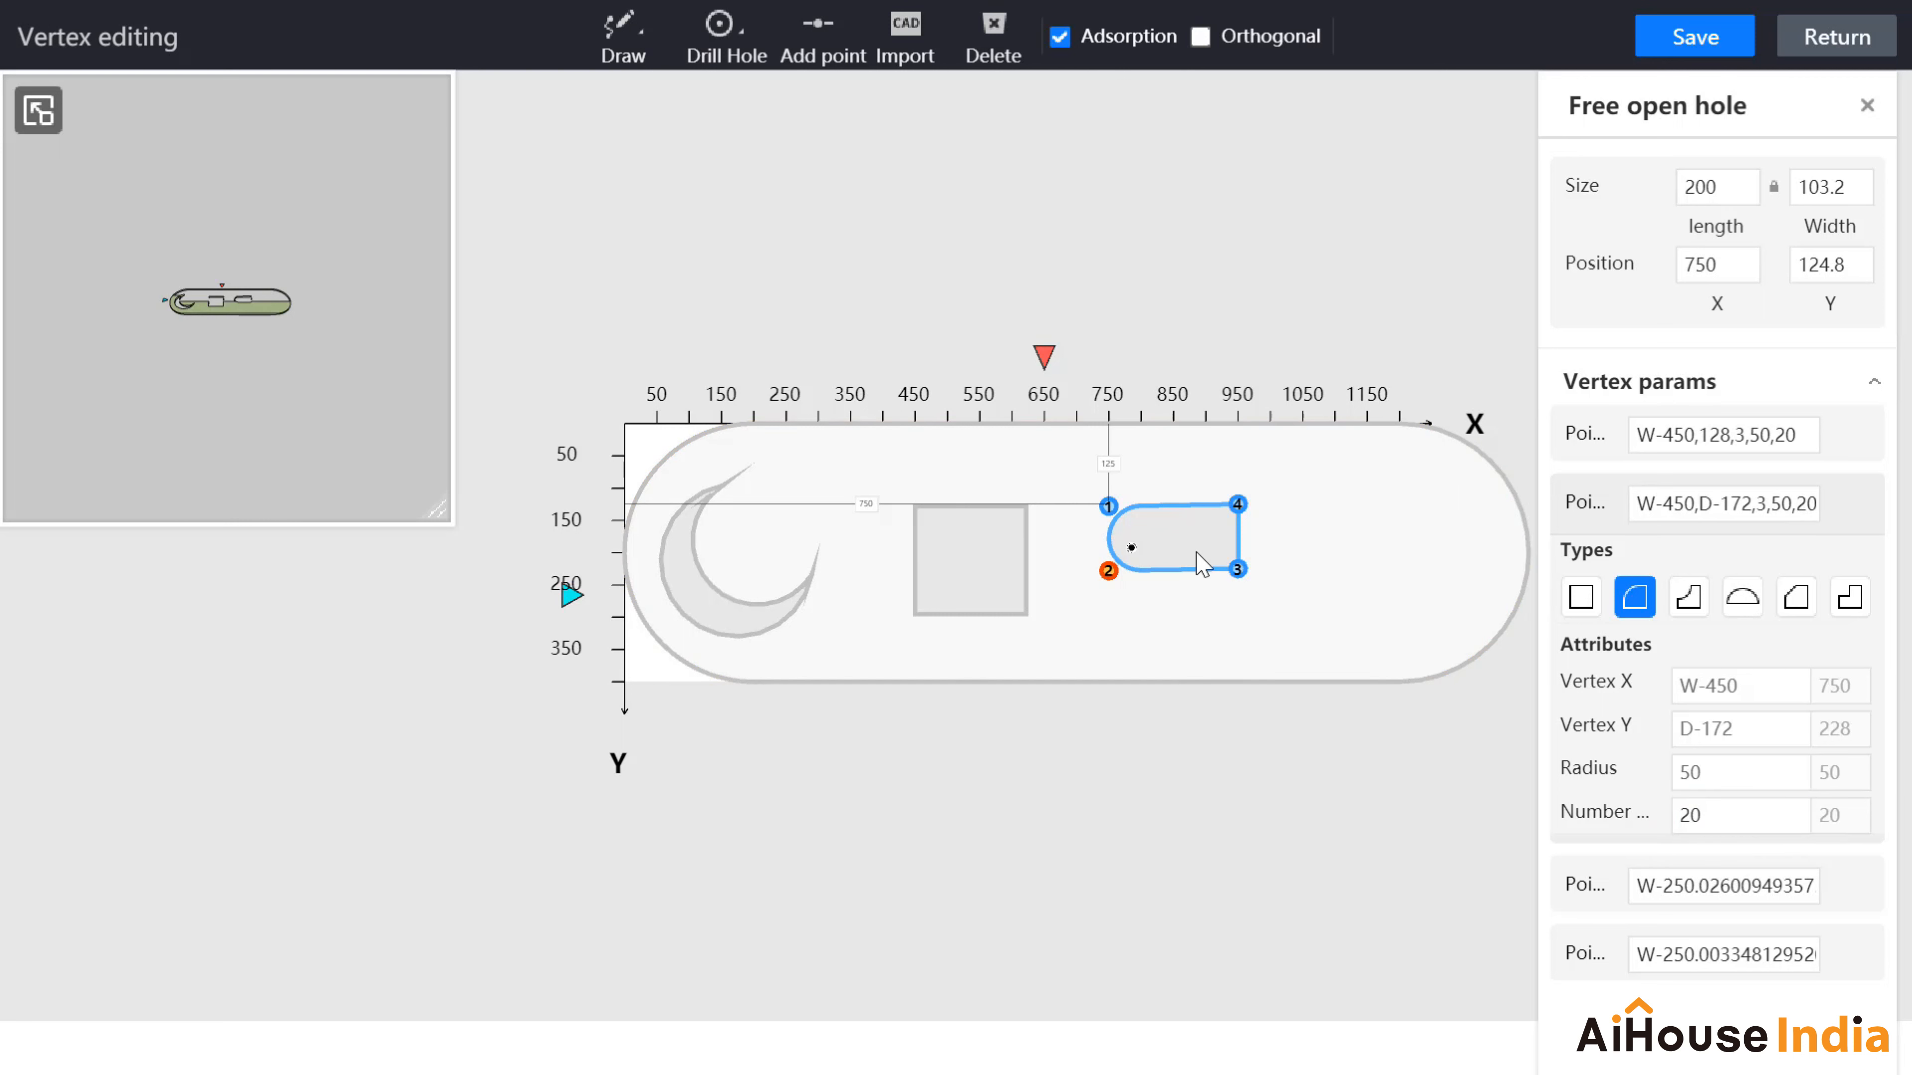
click(1190, 555)
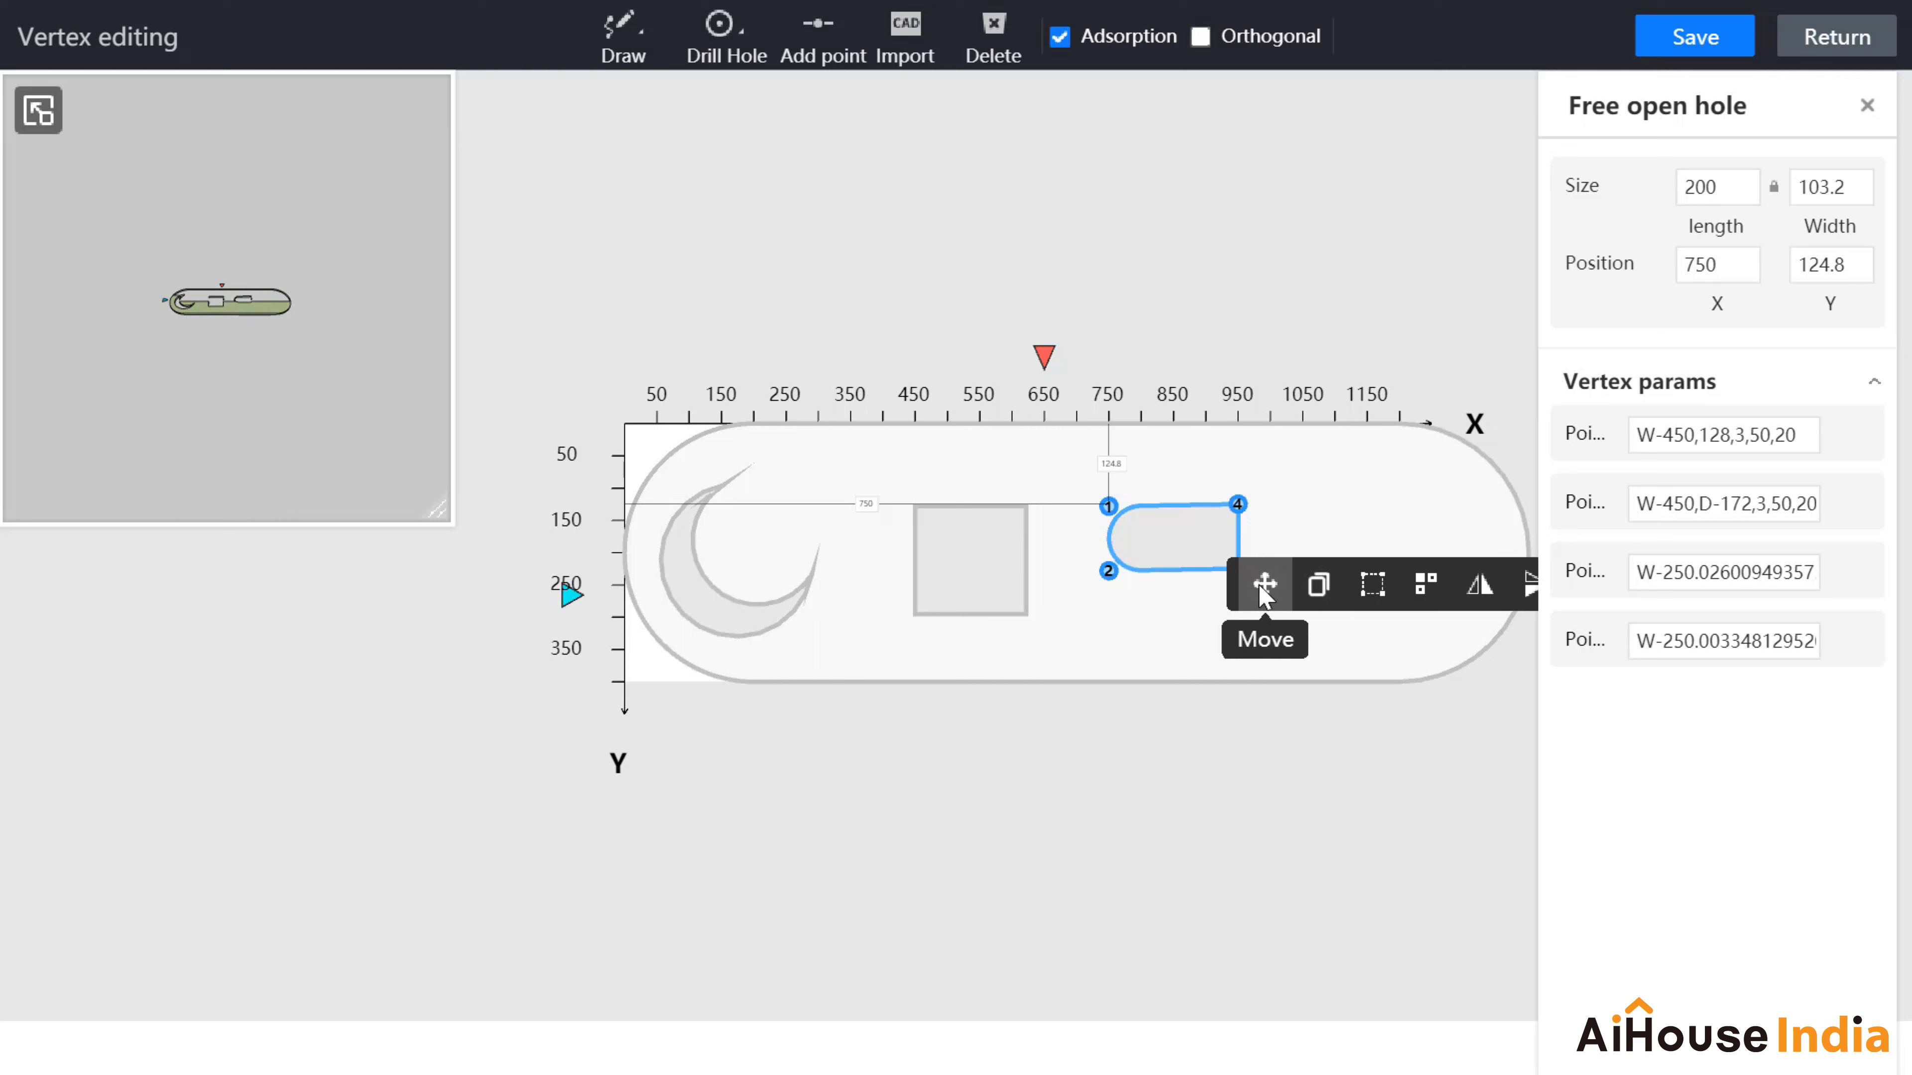
Step: Move the rounded hole lower on the countertop
click(1263, 588)
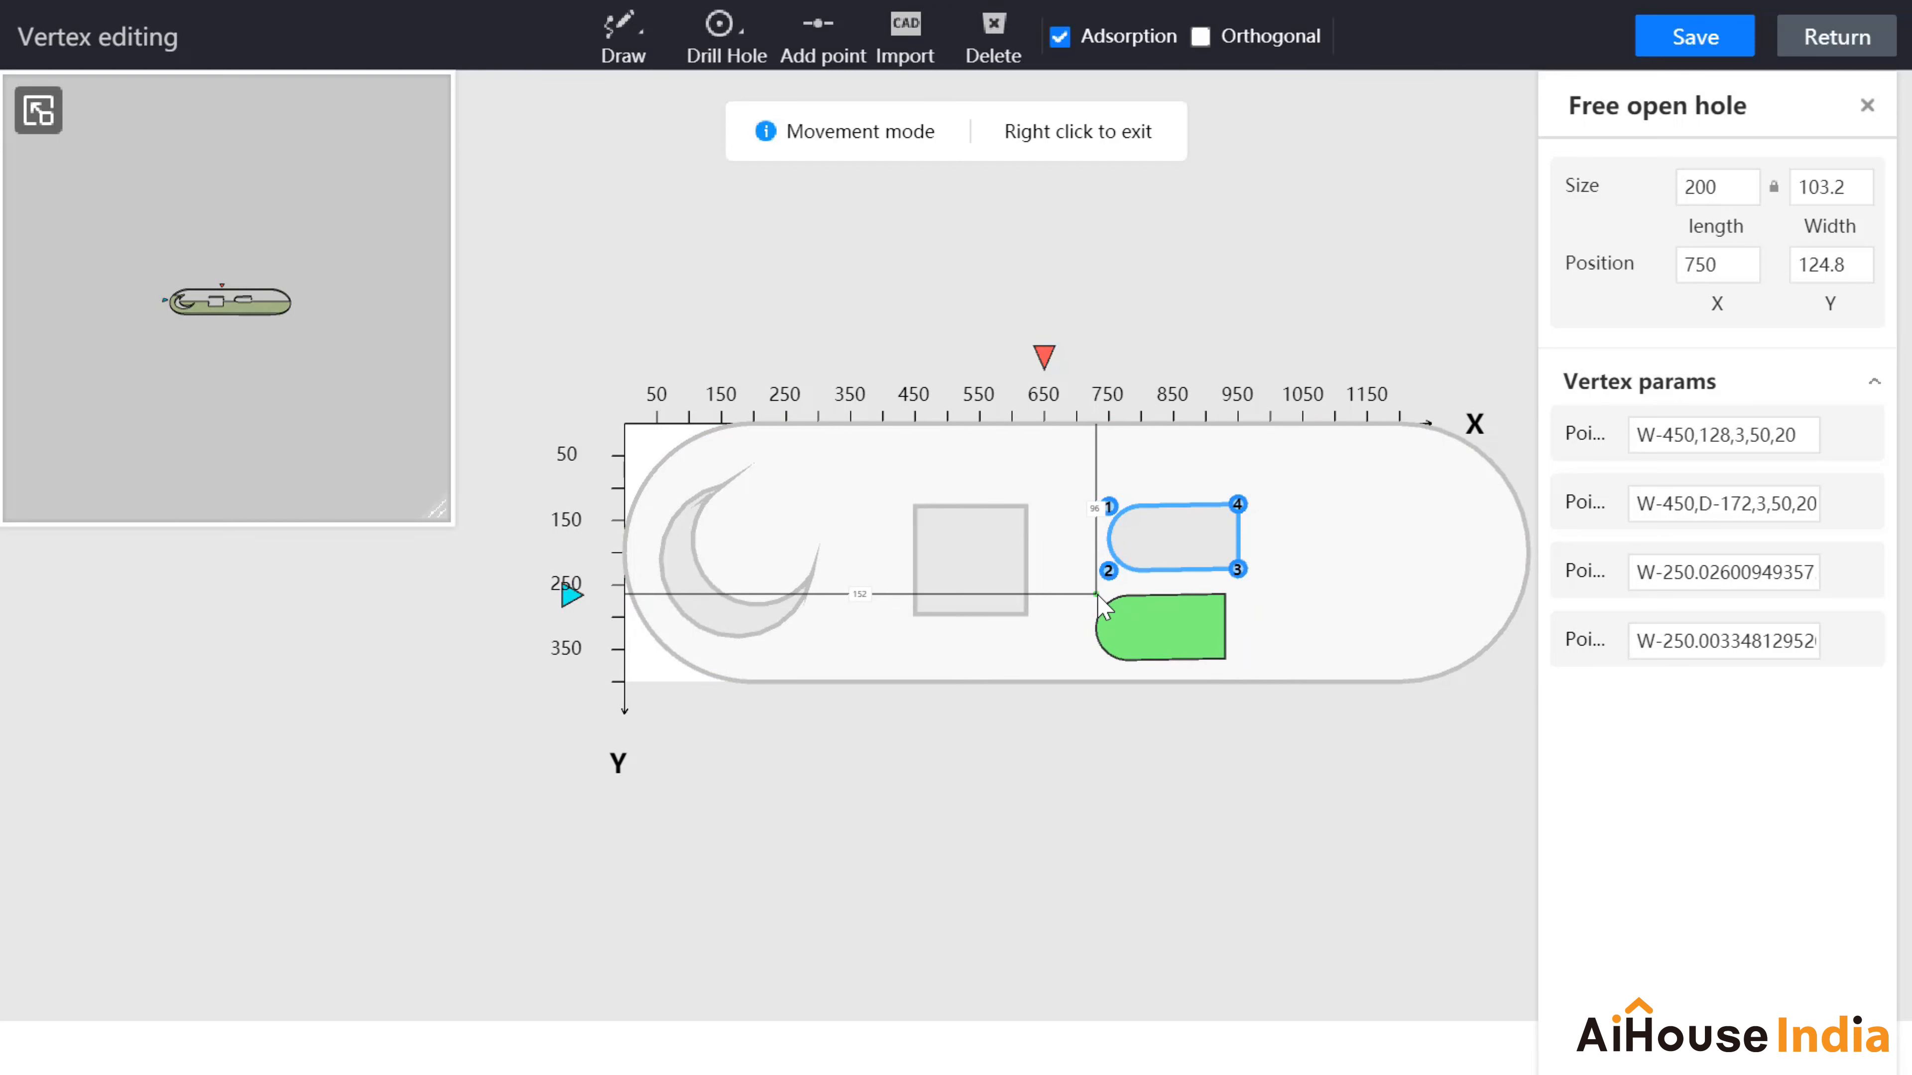
click(1100, 604)
click(1171, 642)
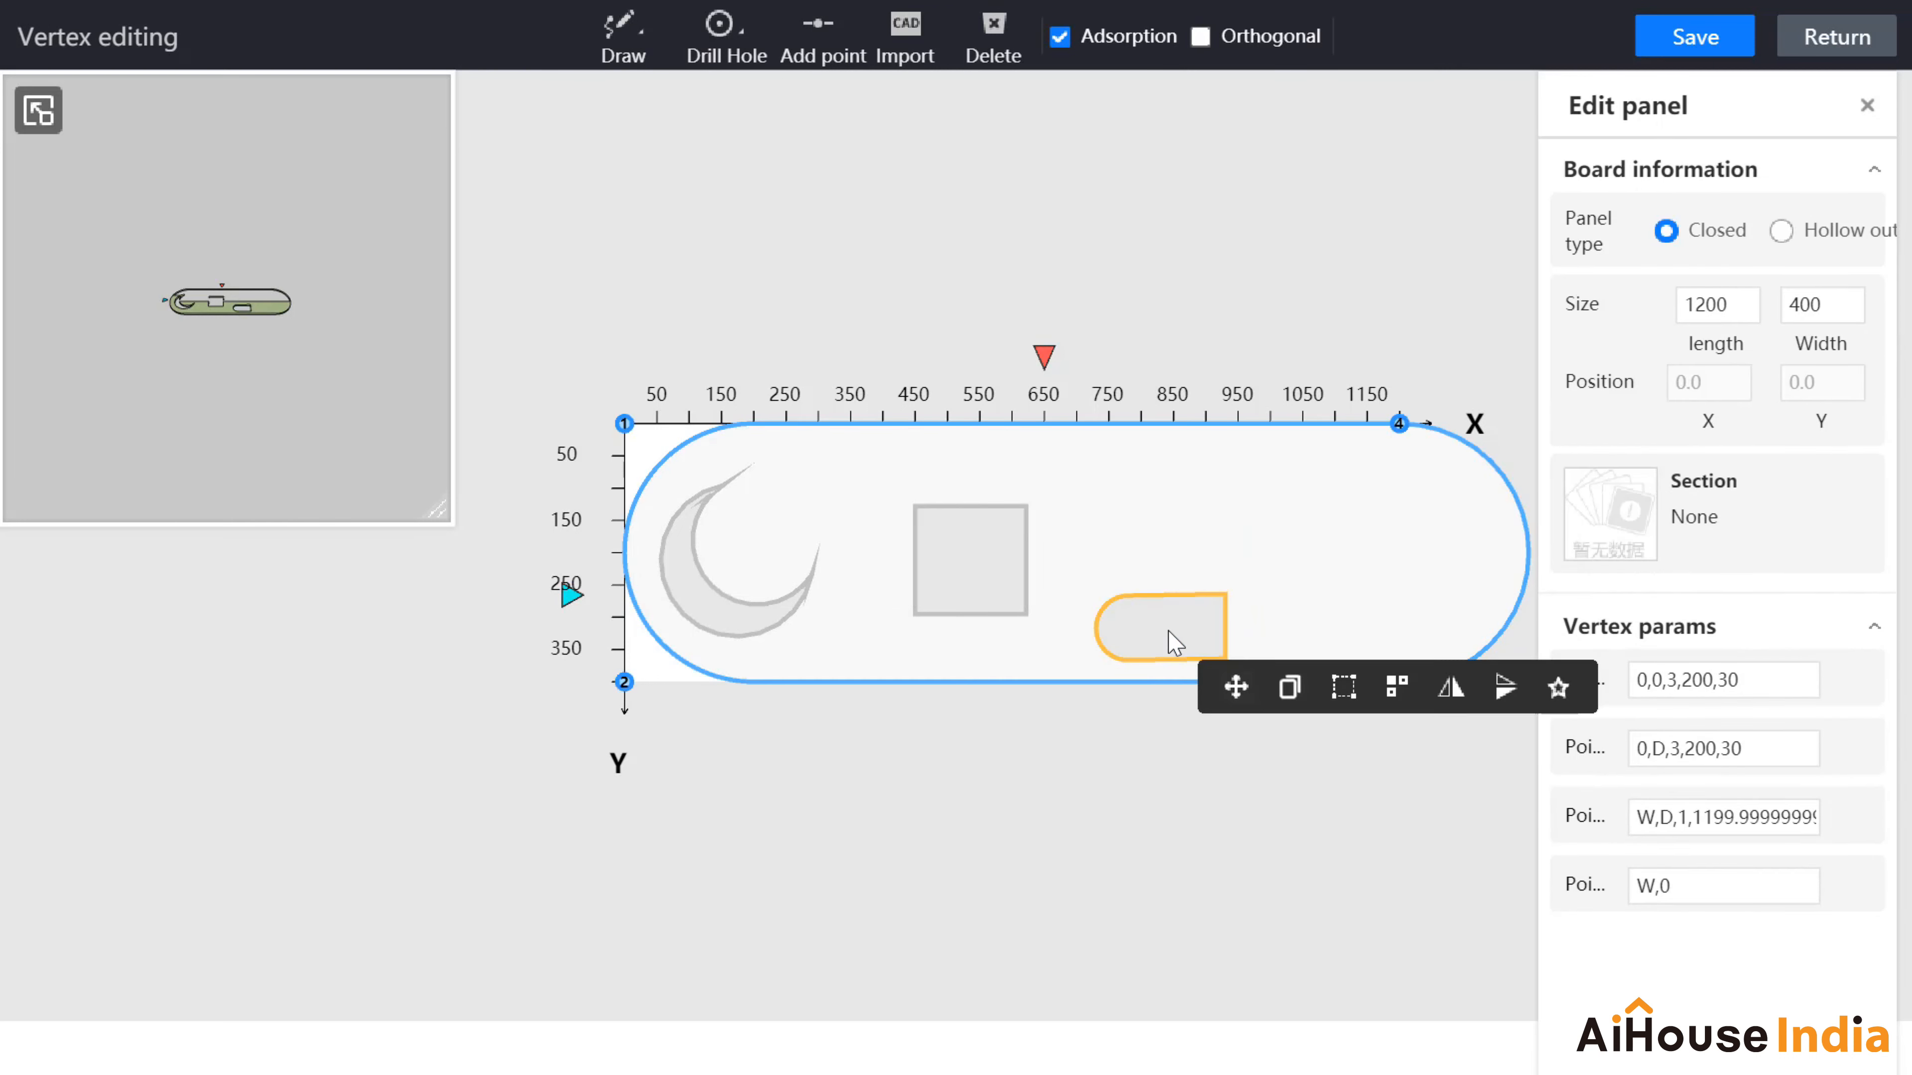
Step: Copy the rounded hole above it and stretch the copy to about 266.7×135.1 at X 659.3
click(1290, 686)
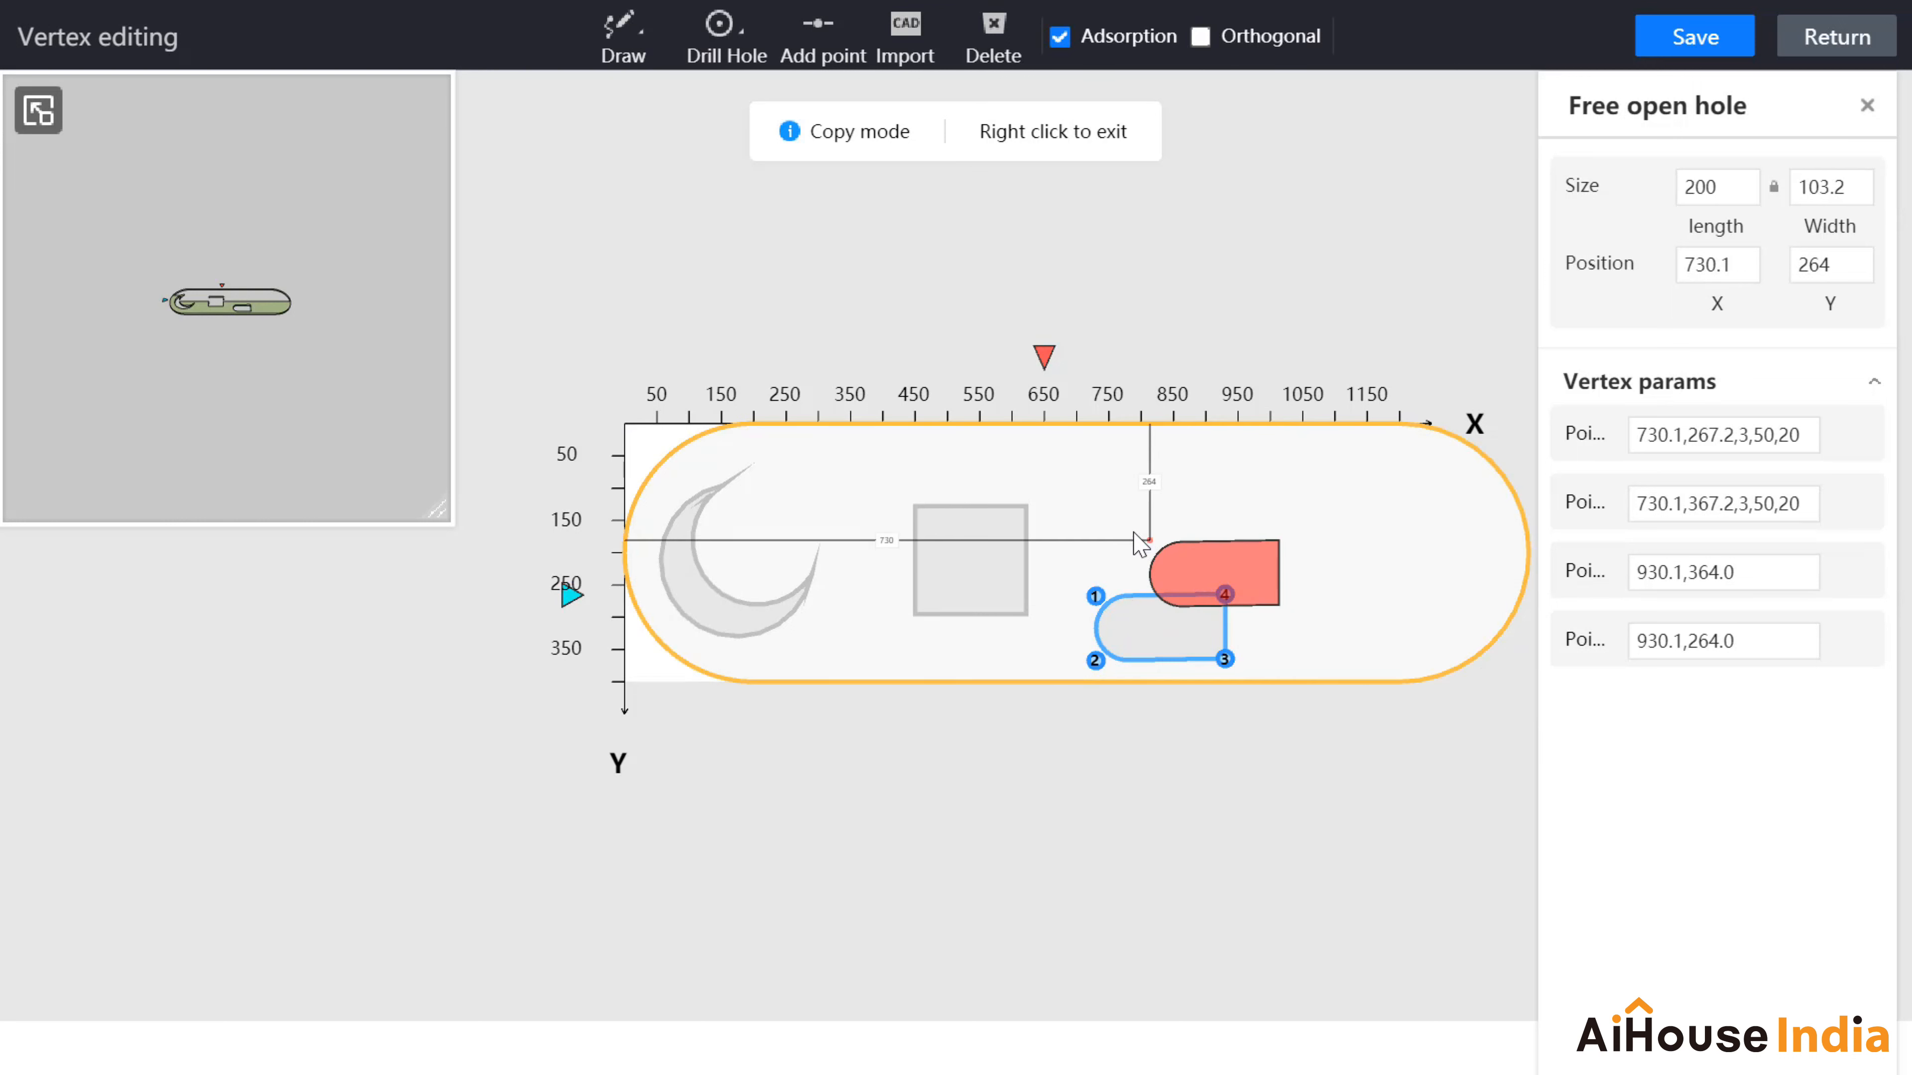
click(1097, 519)
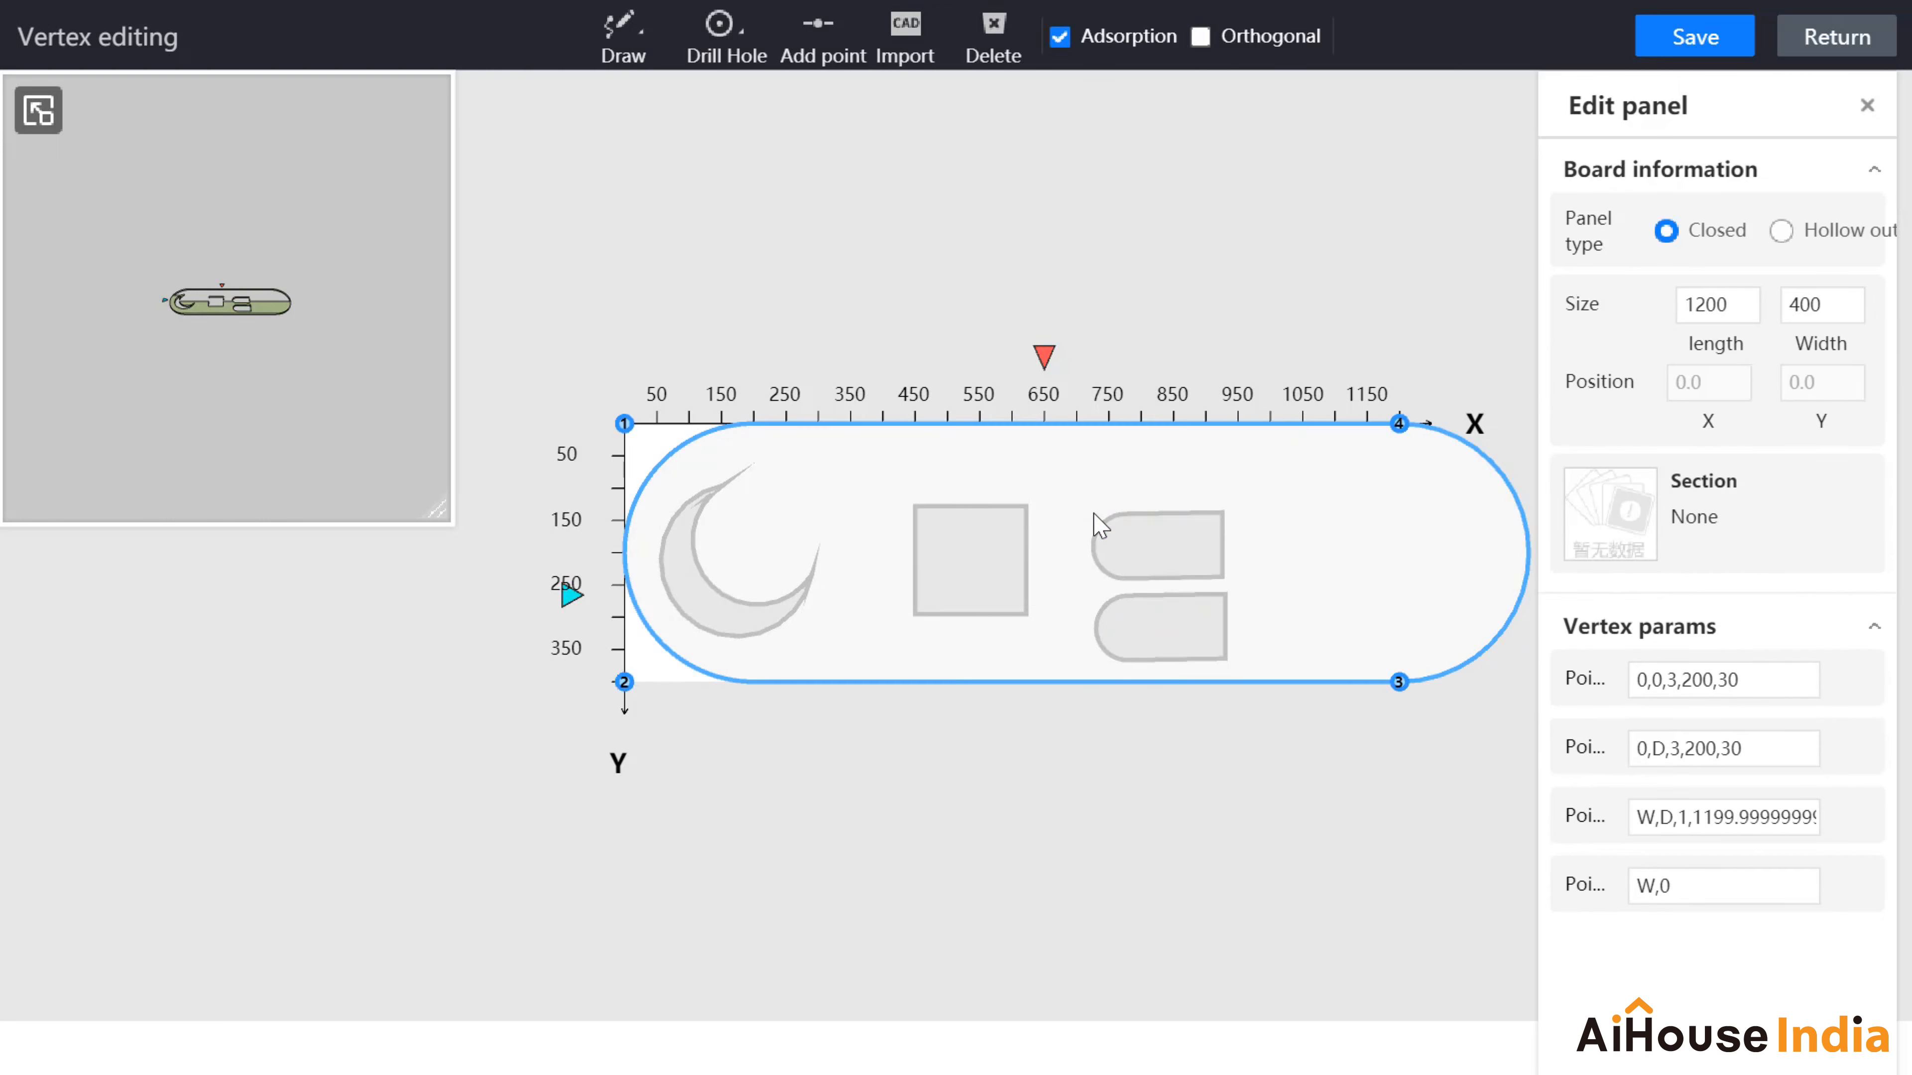
click(1157, 571)
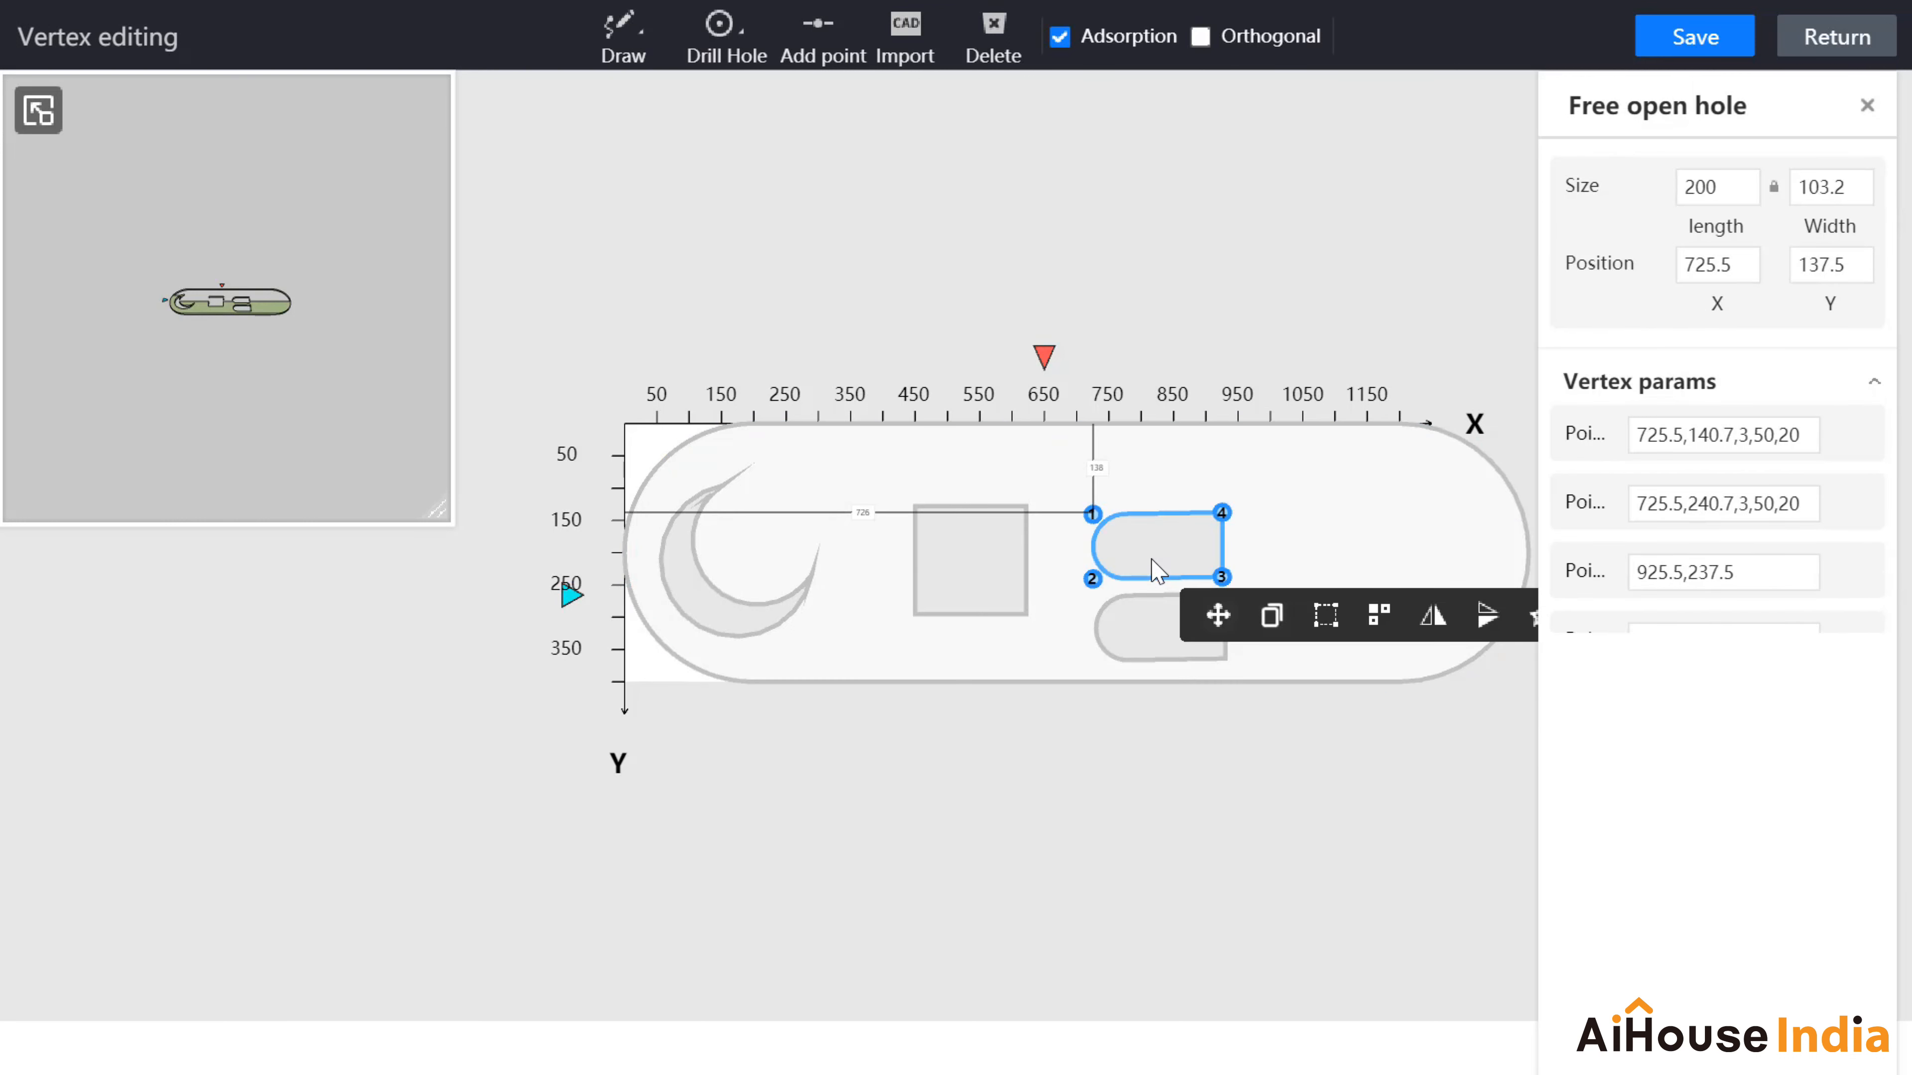
click(1325, 624)
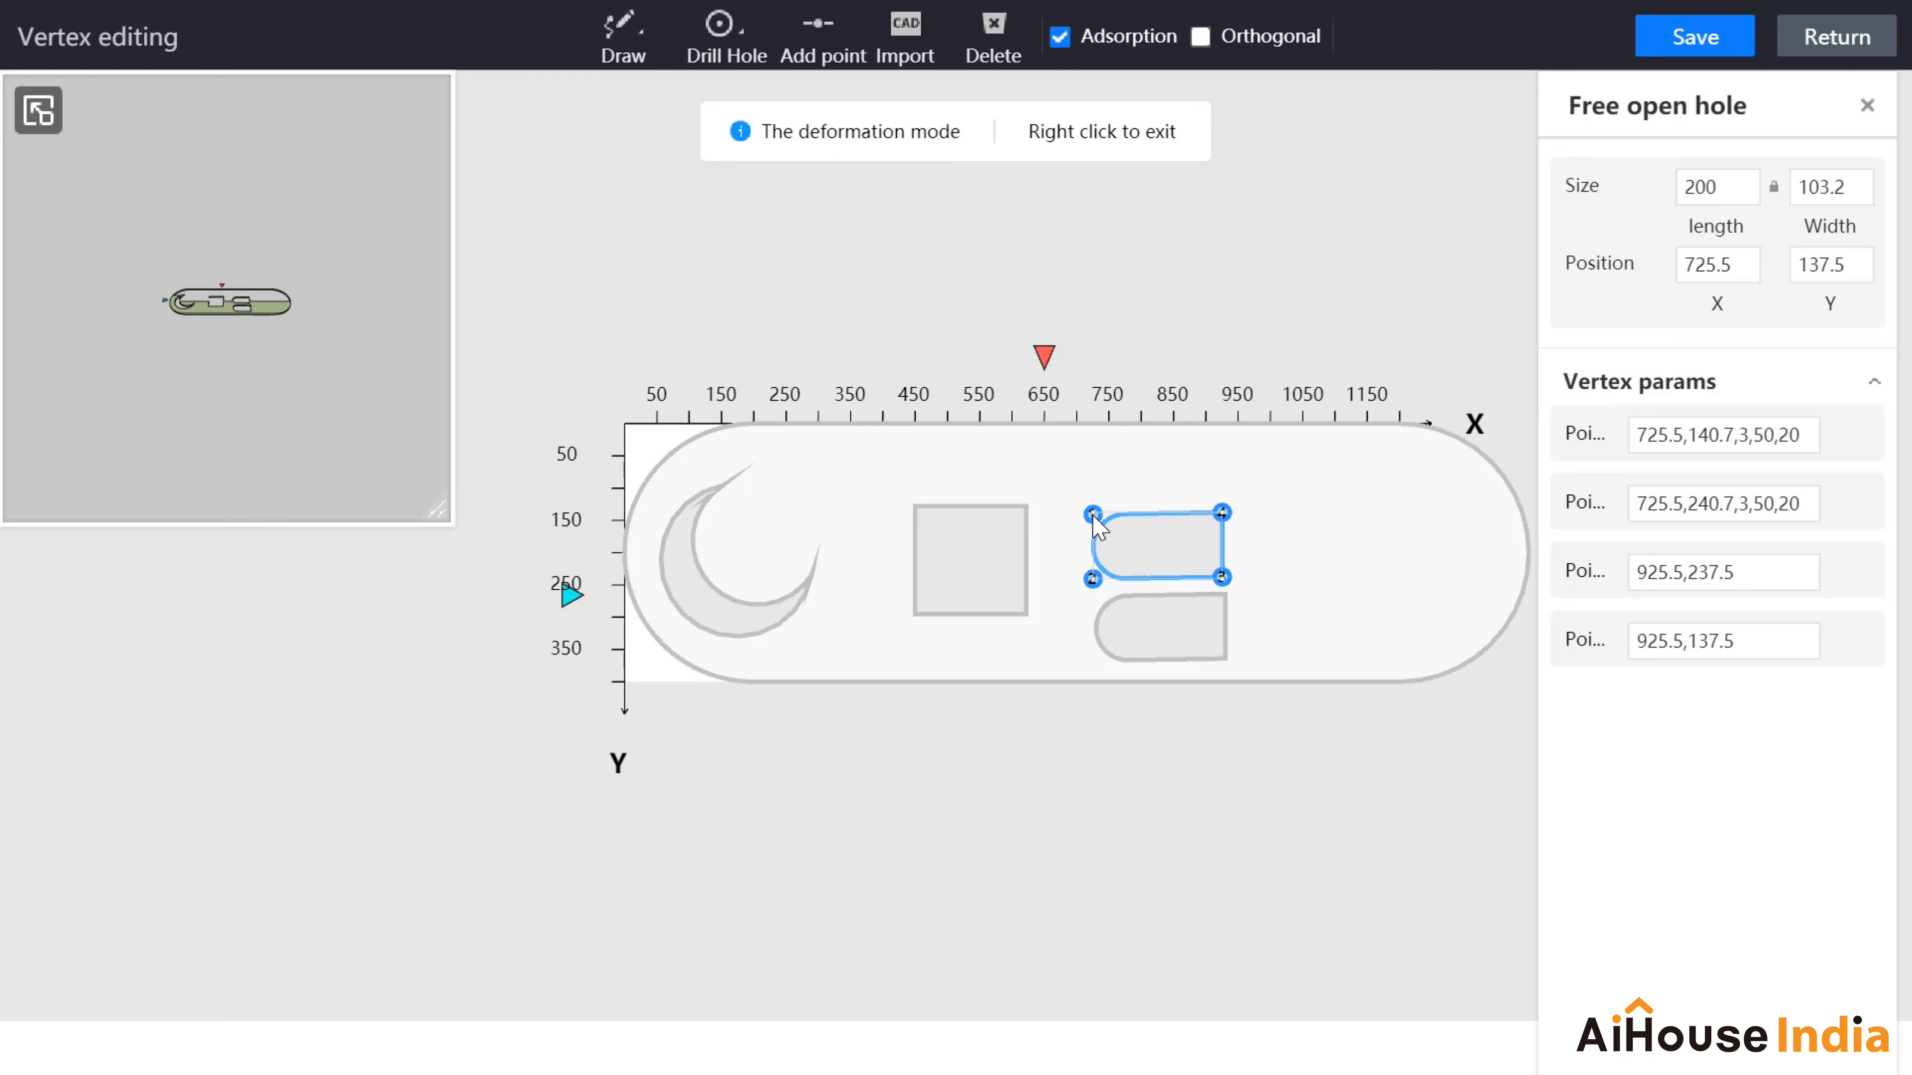
drag(1093, 517, 1074, 482)
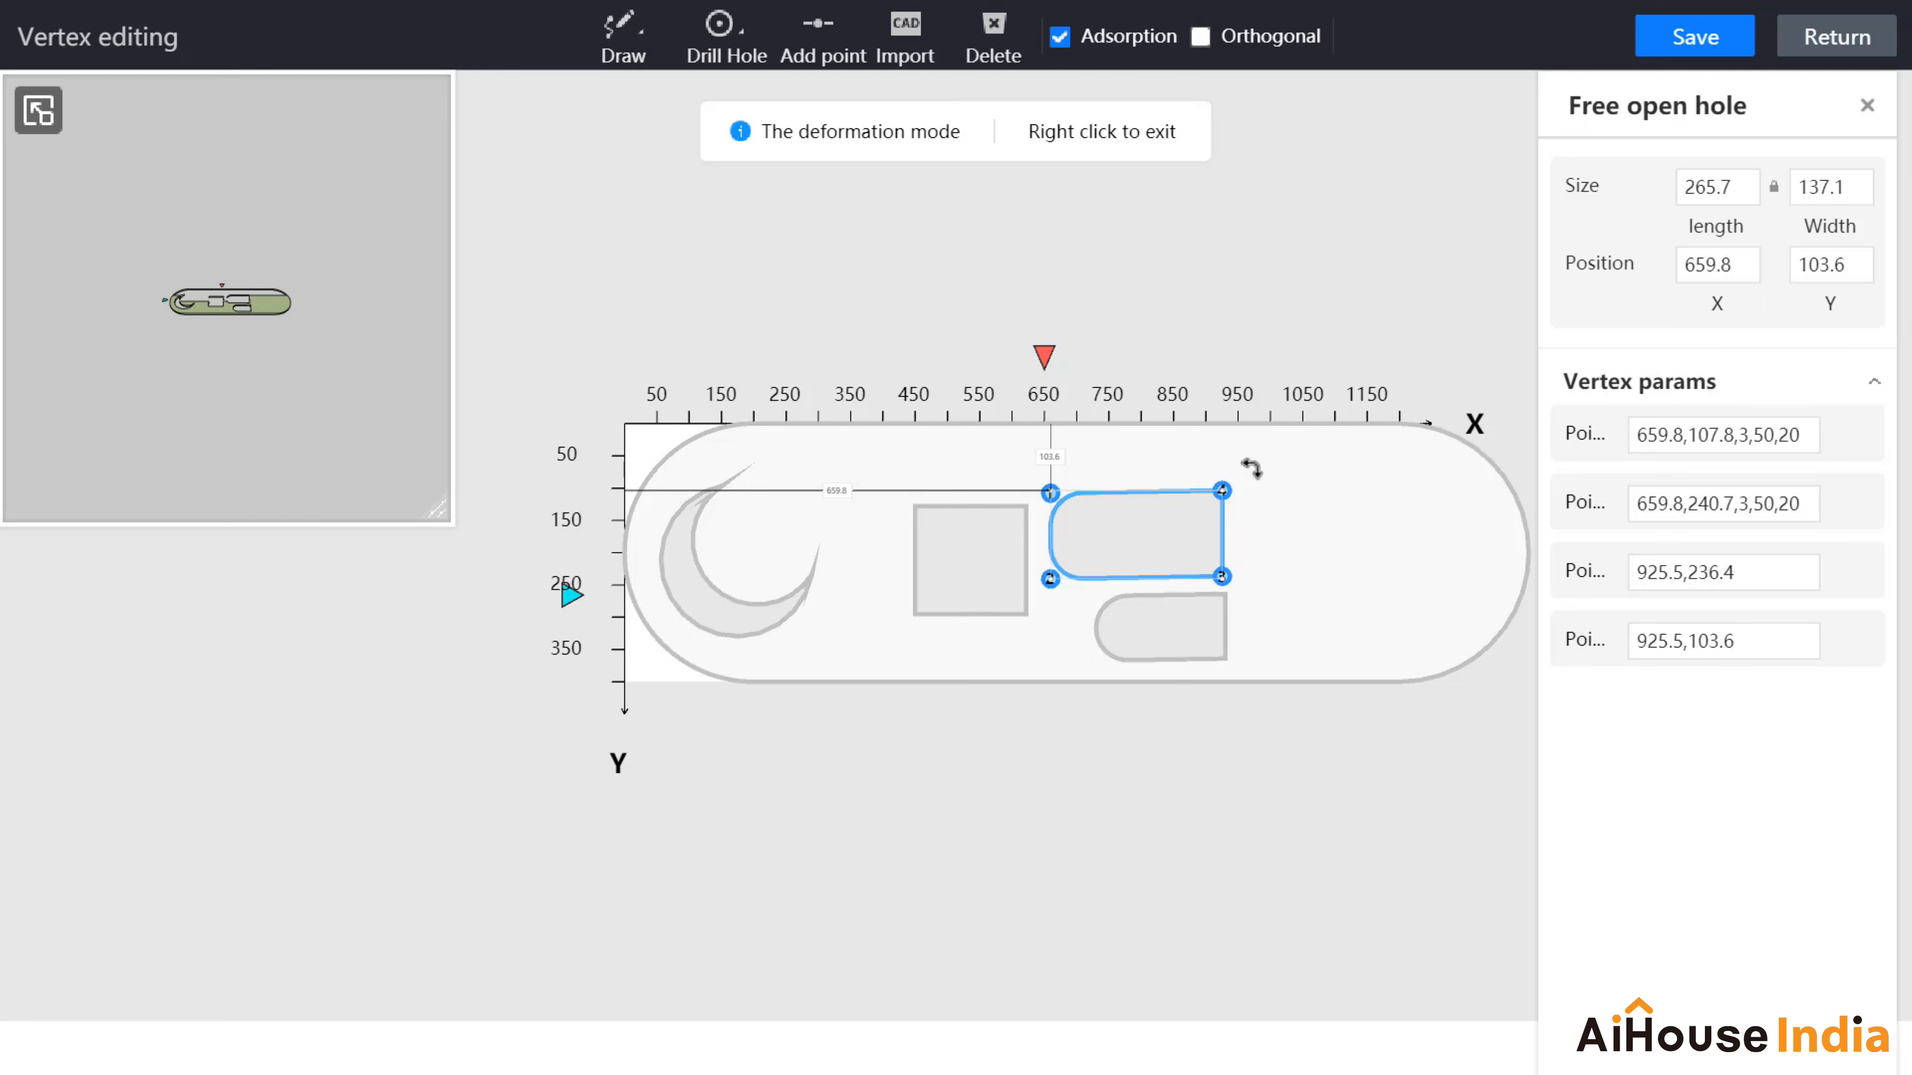
mouse_move(1251, 468)
mouse_down()
mouse_move(1251, 486)
mouse_move(1251, 470)
mouse_up()
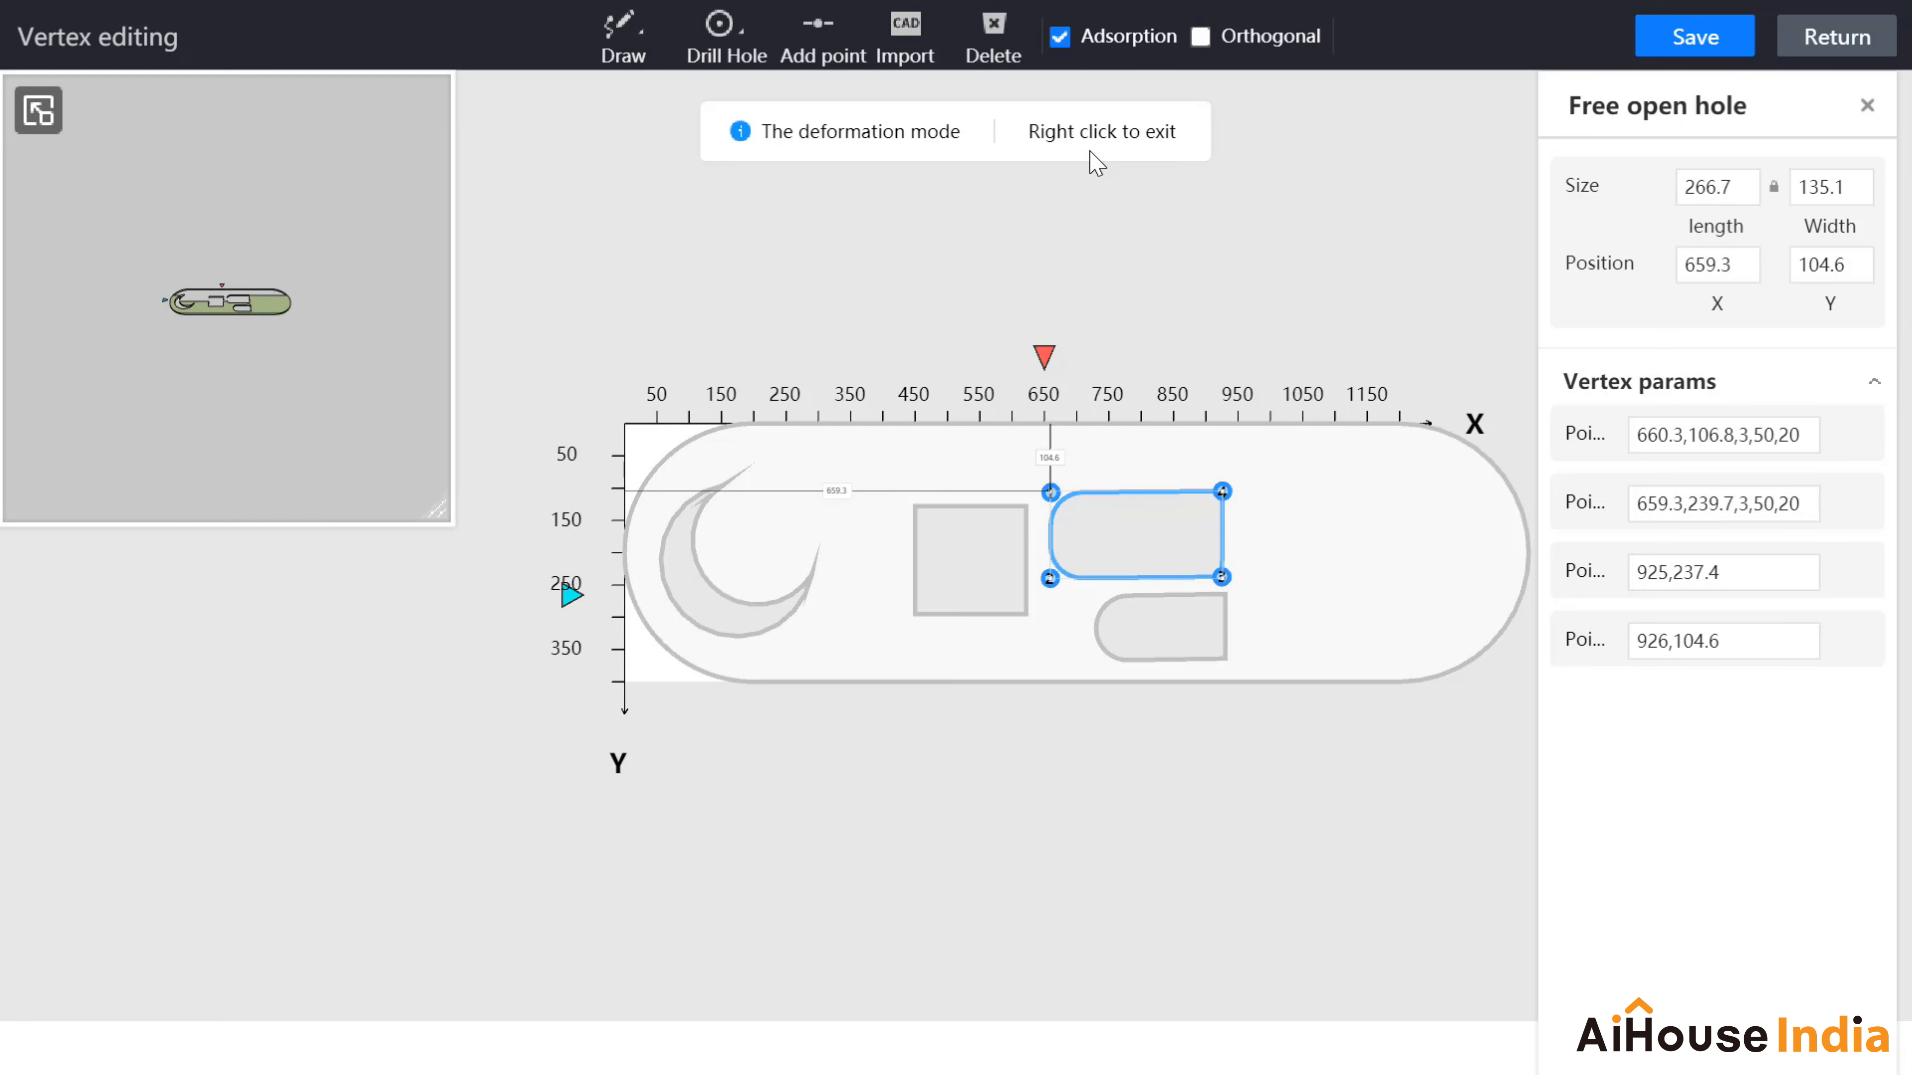
right_click(1126, 632)
Step: Array the lower rounded cut-out horizontally, quantity 2 at a 50 interval, and select the new copy
click(1127, 632)
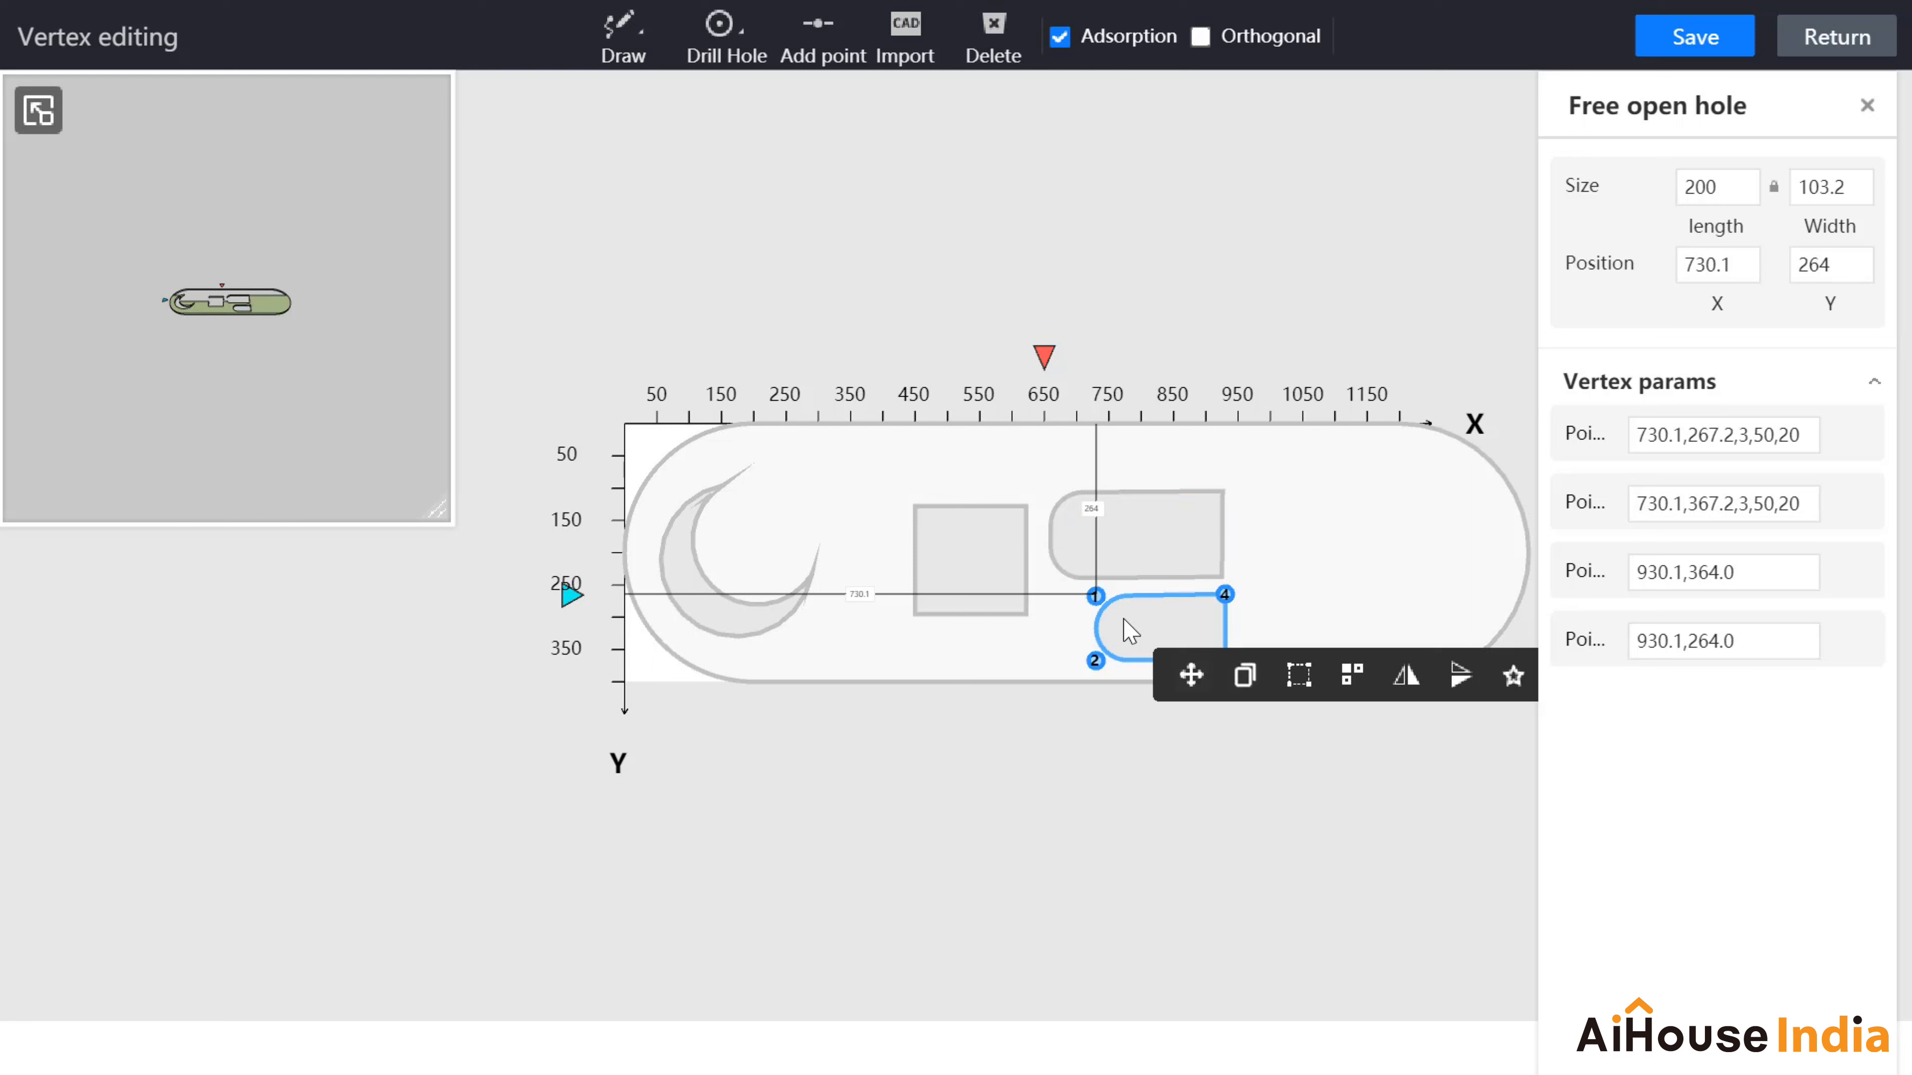
click(1351, 675)
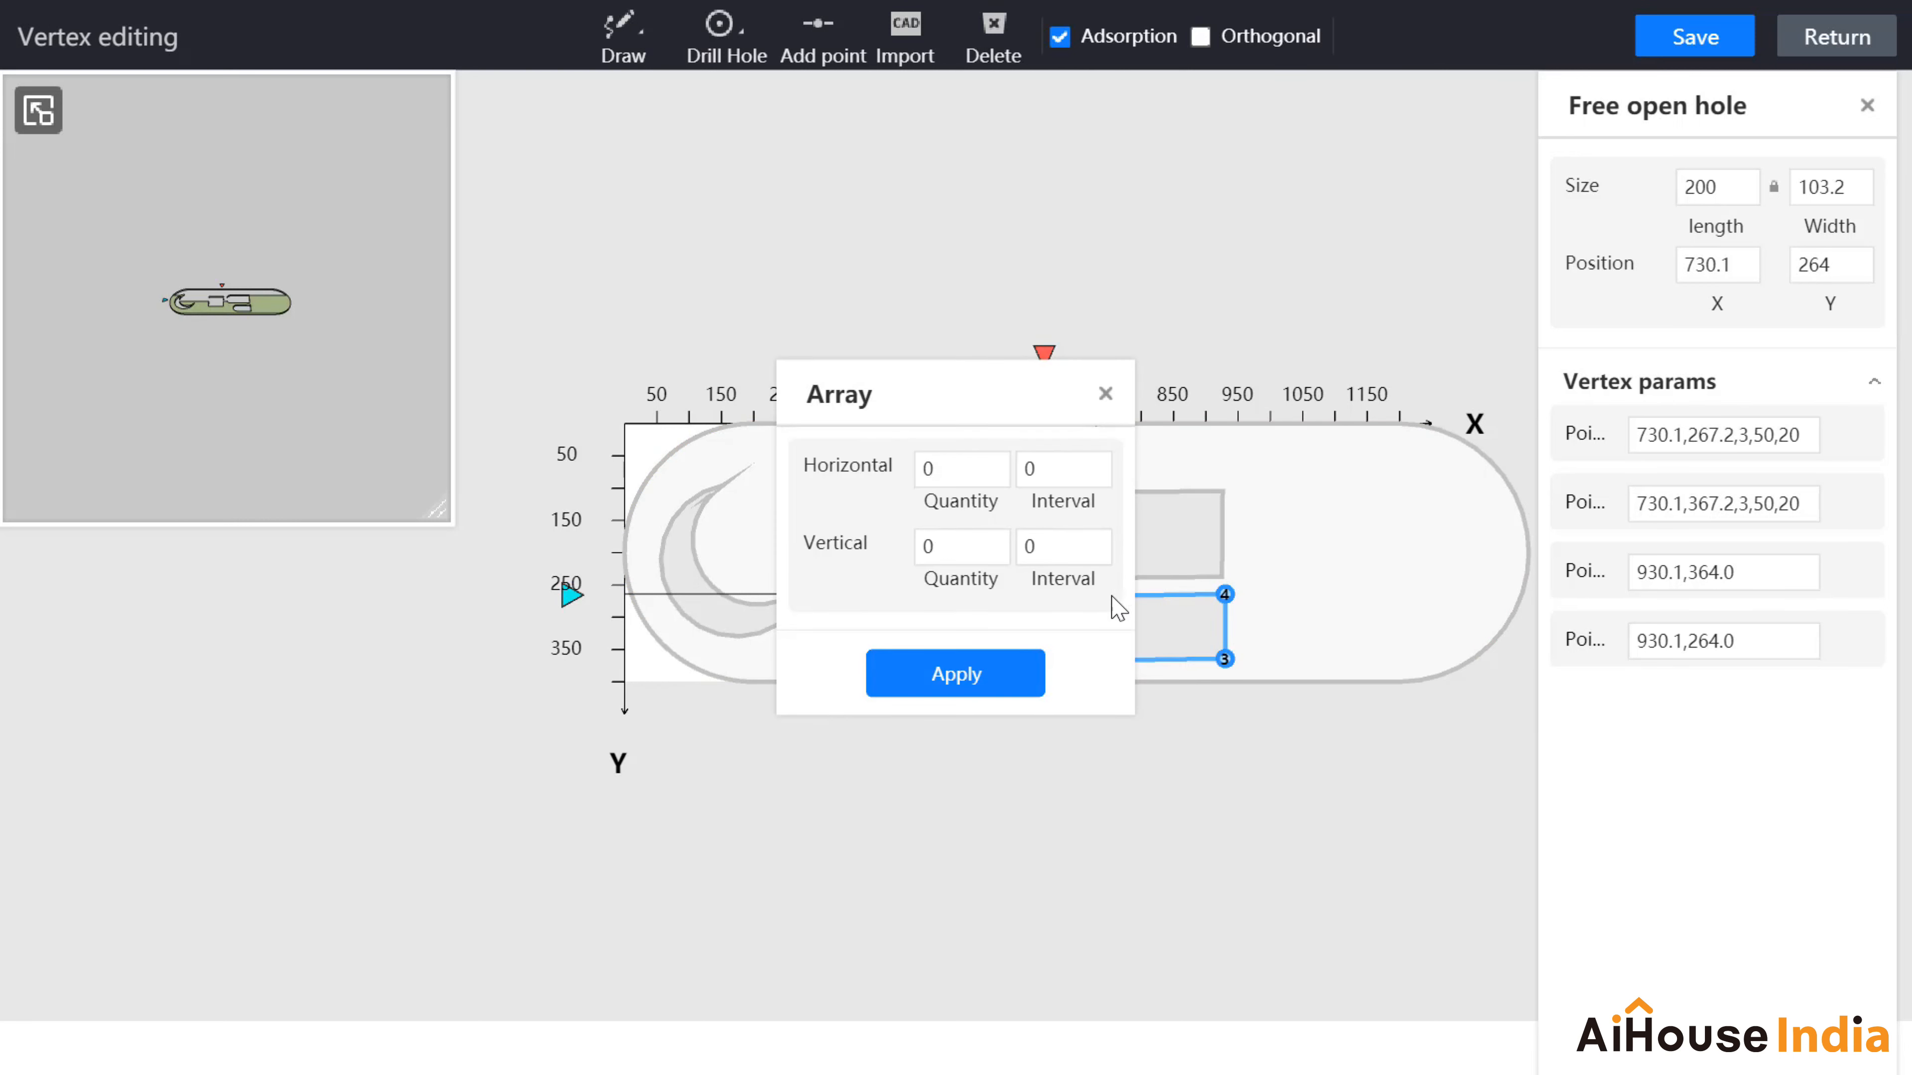
drag(969, 473, 927, 471)
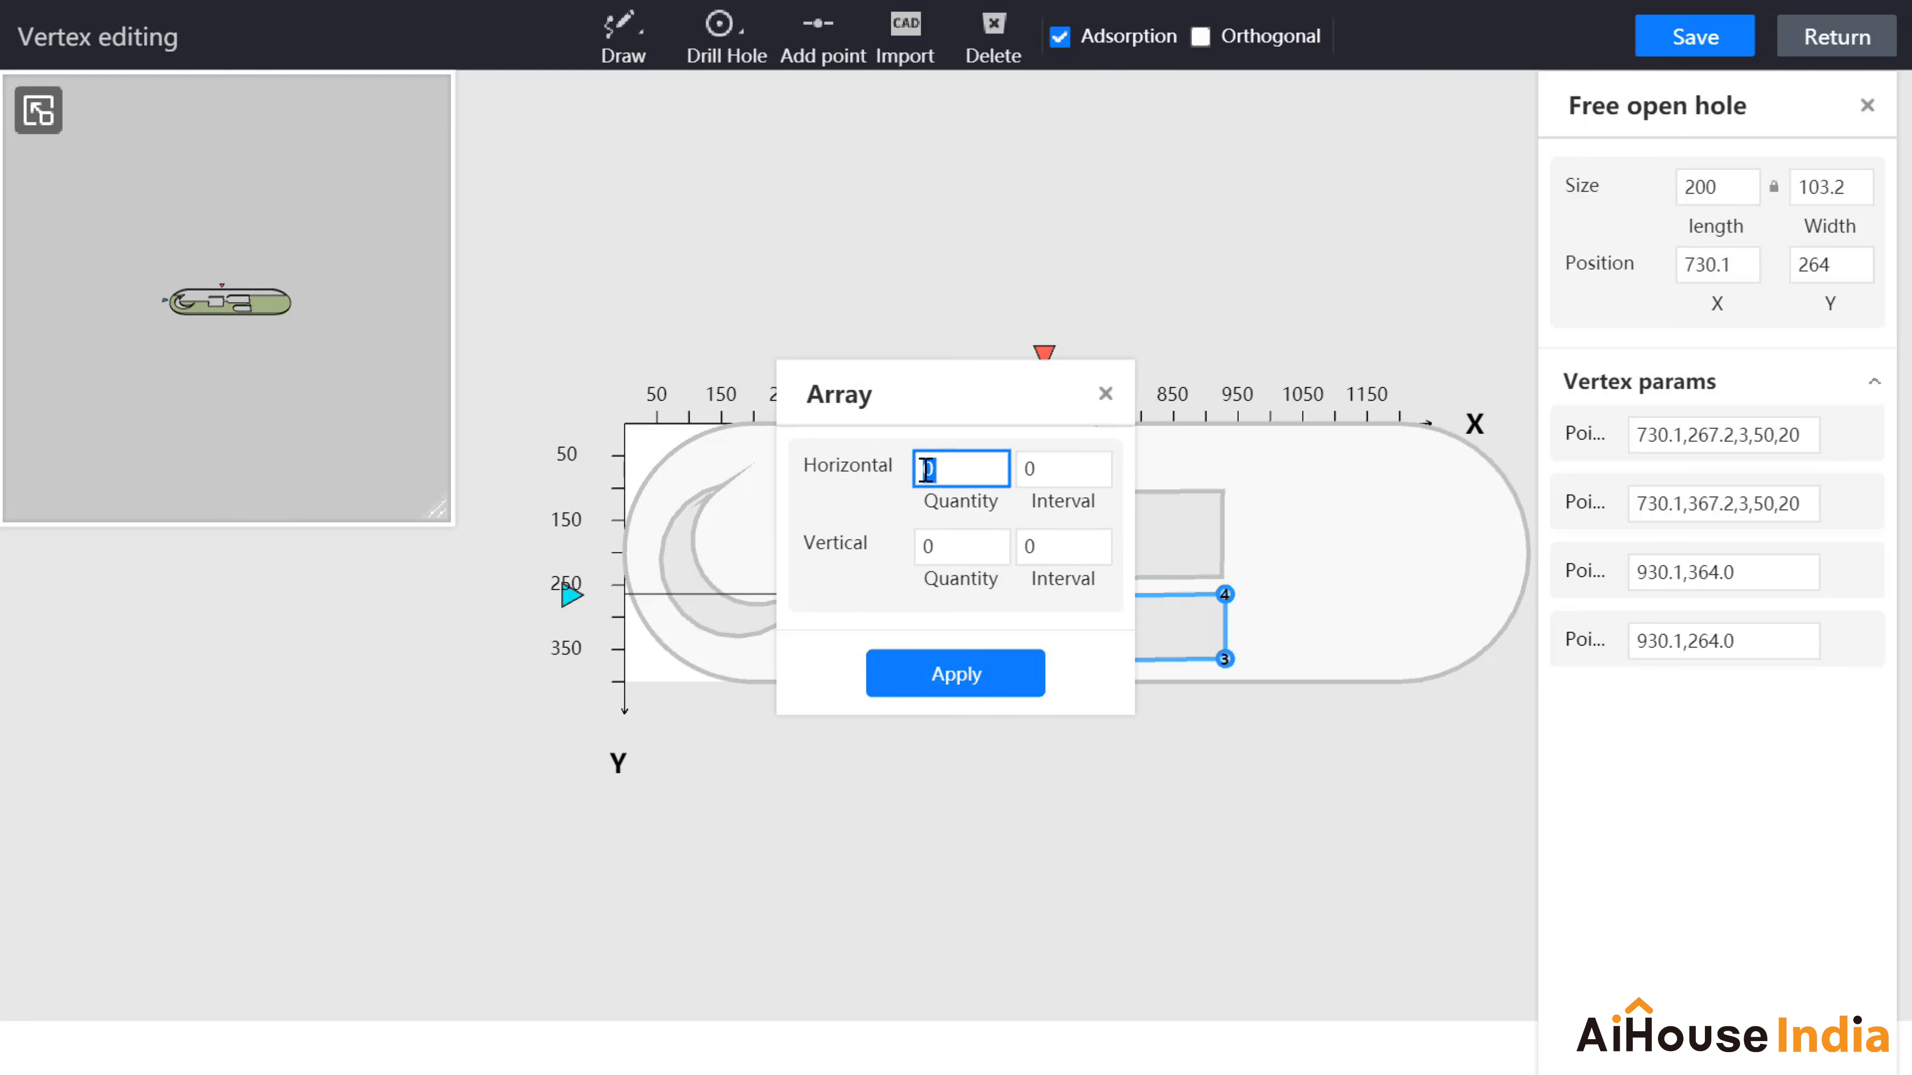
text(2)
drag(1060, 470, 1025, 470)
text(50)
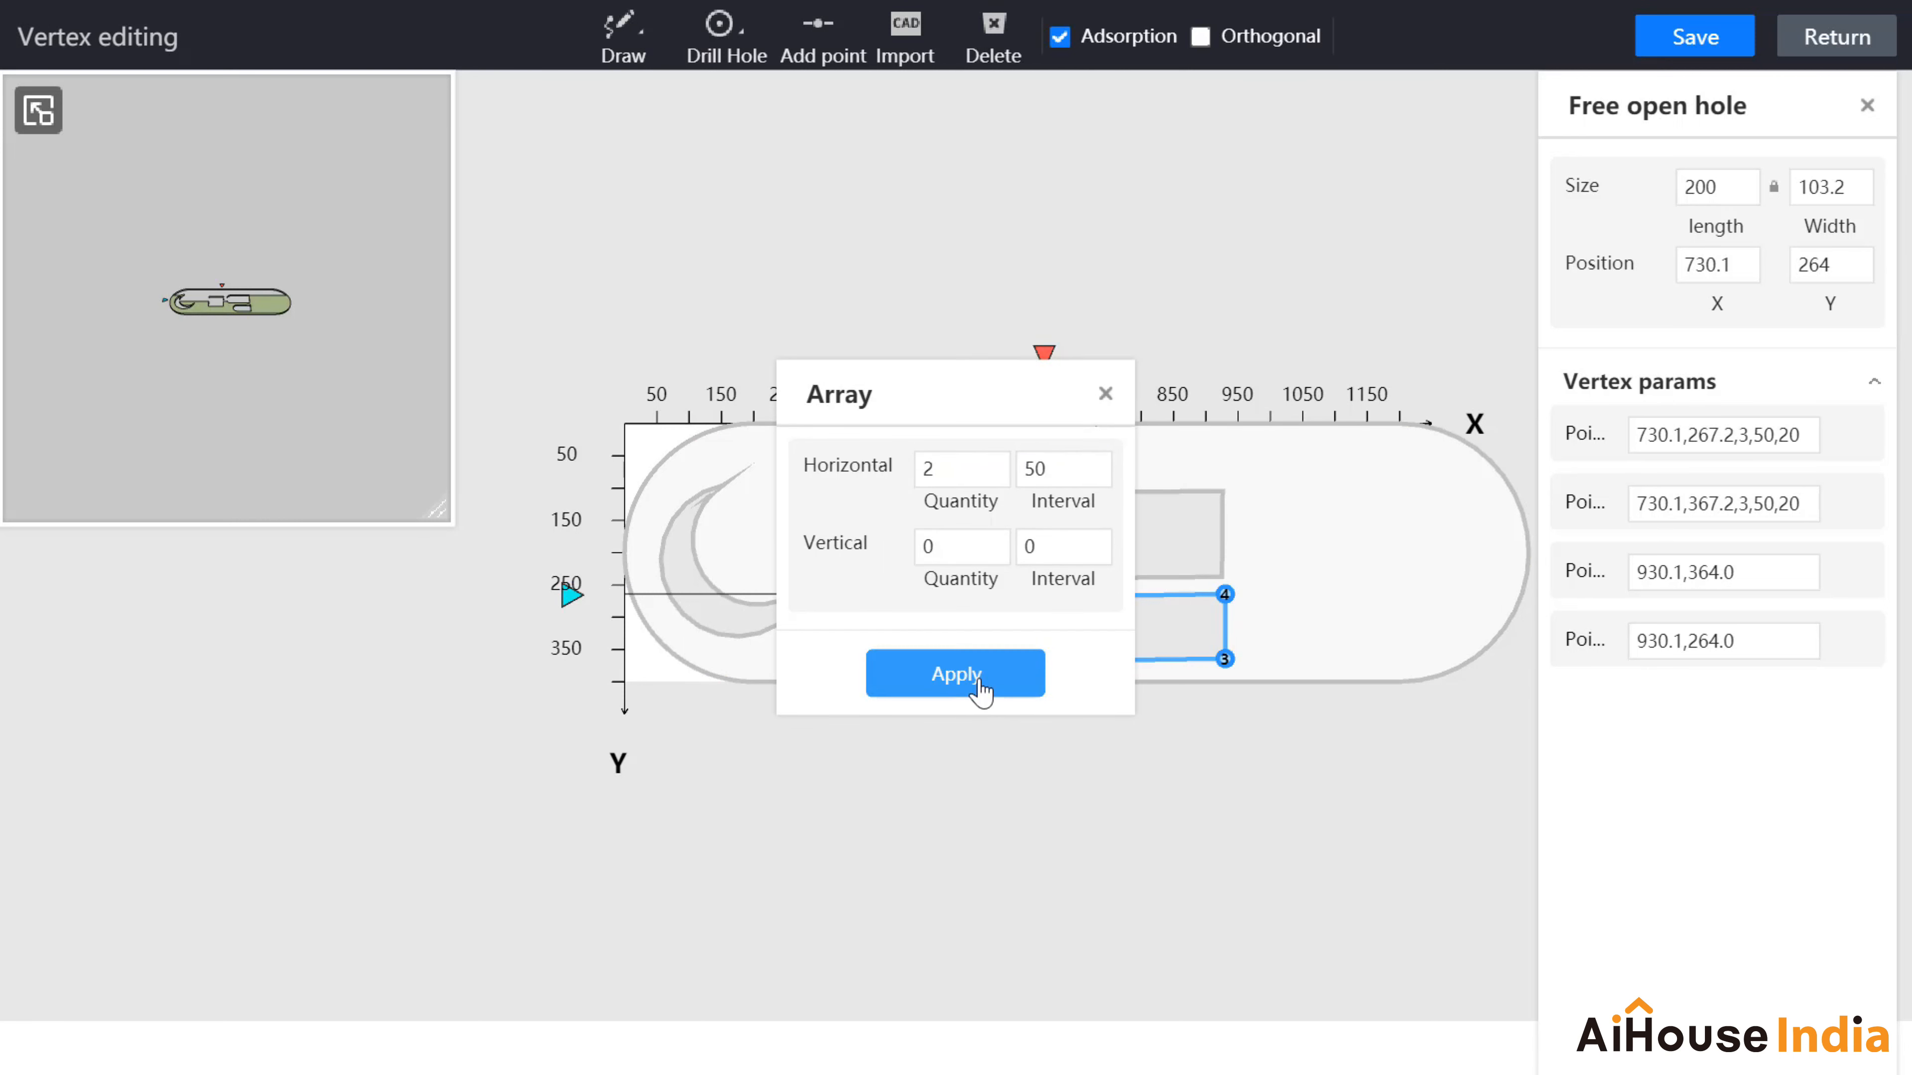
click(979, 678)
drag(1313, 311, 1203, 264)
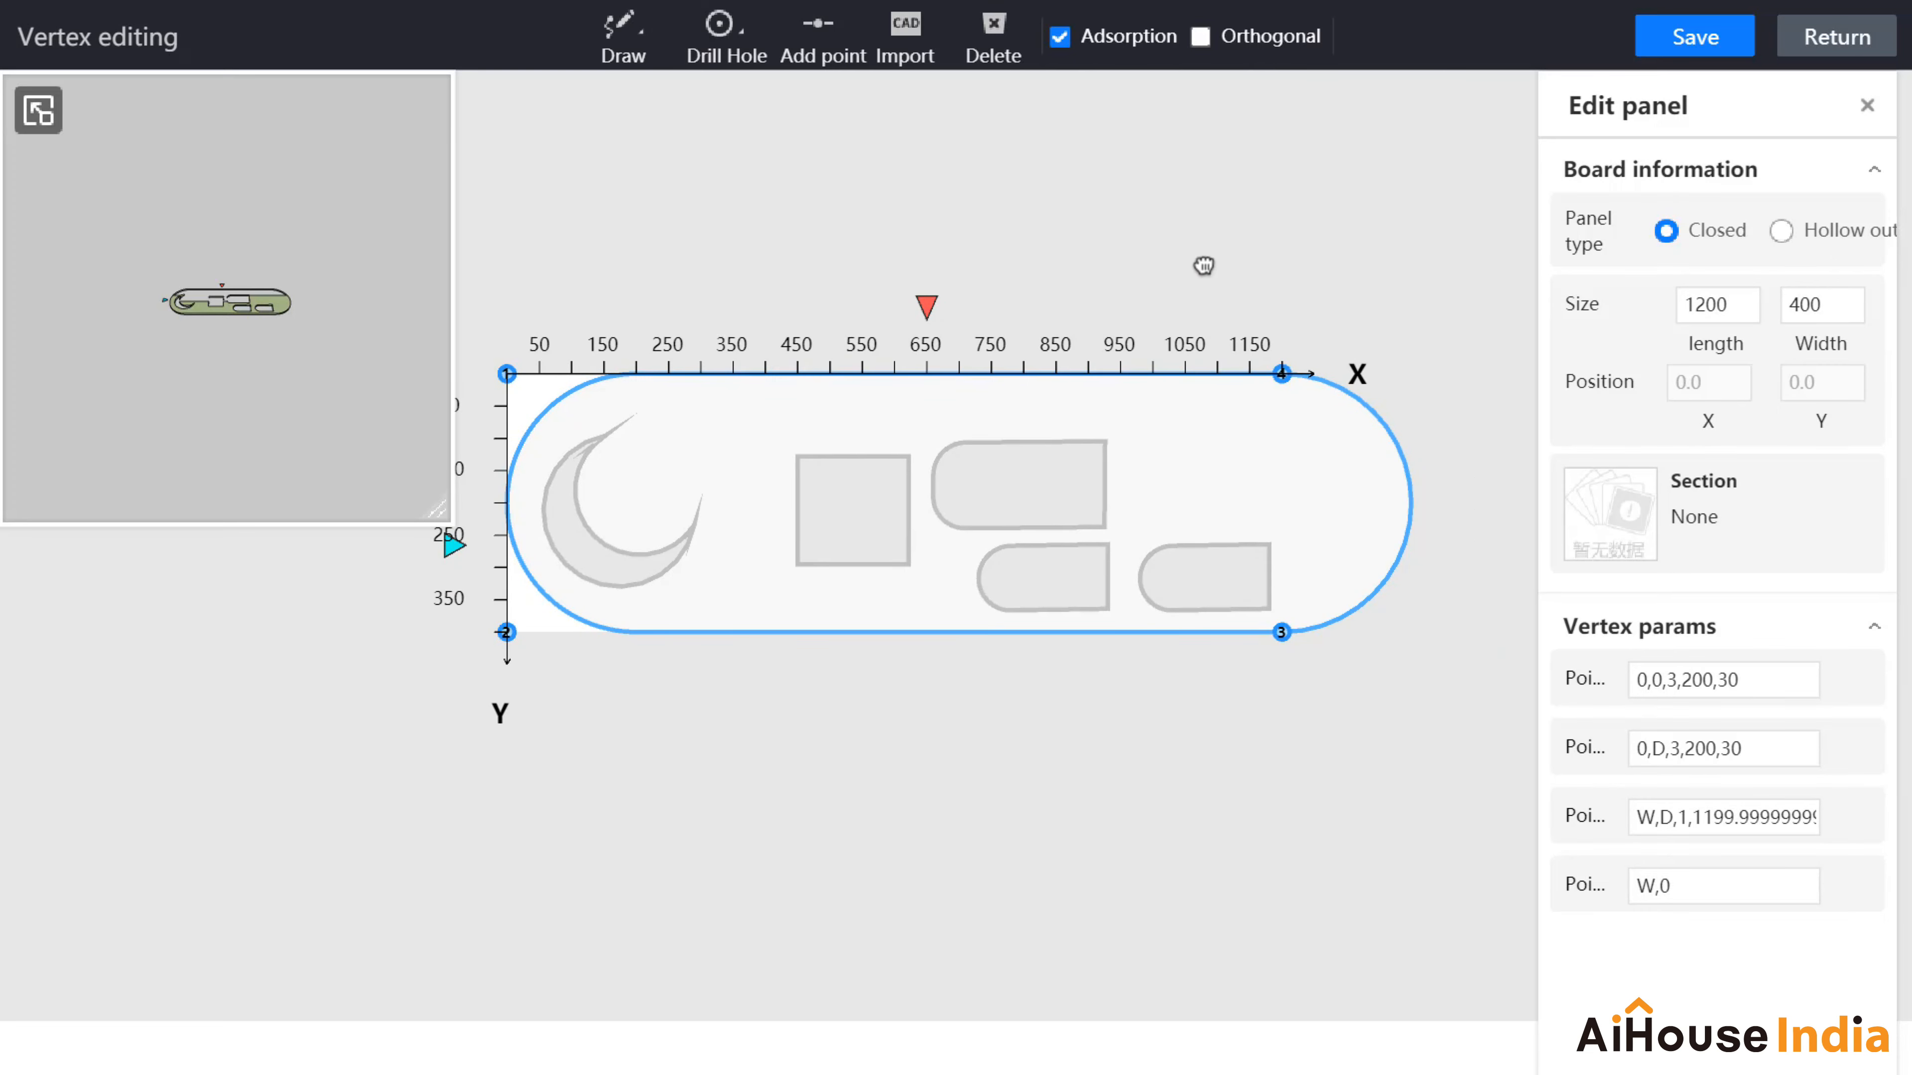
click(1195, 577)
click(1867, 105)
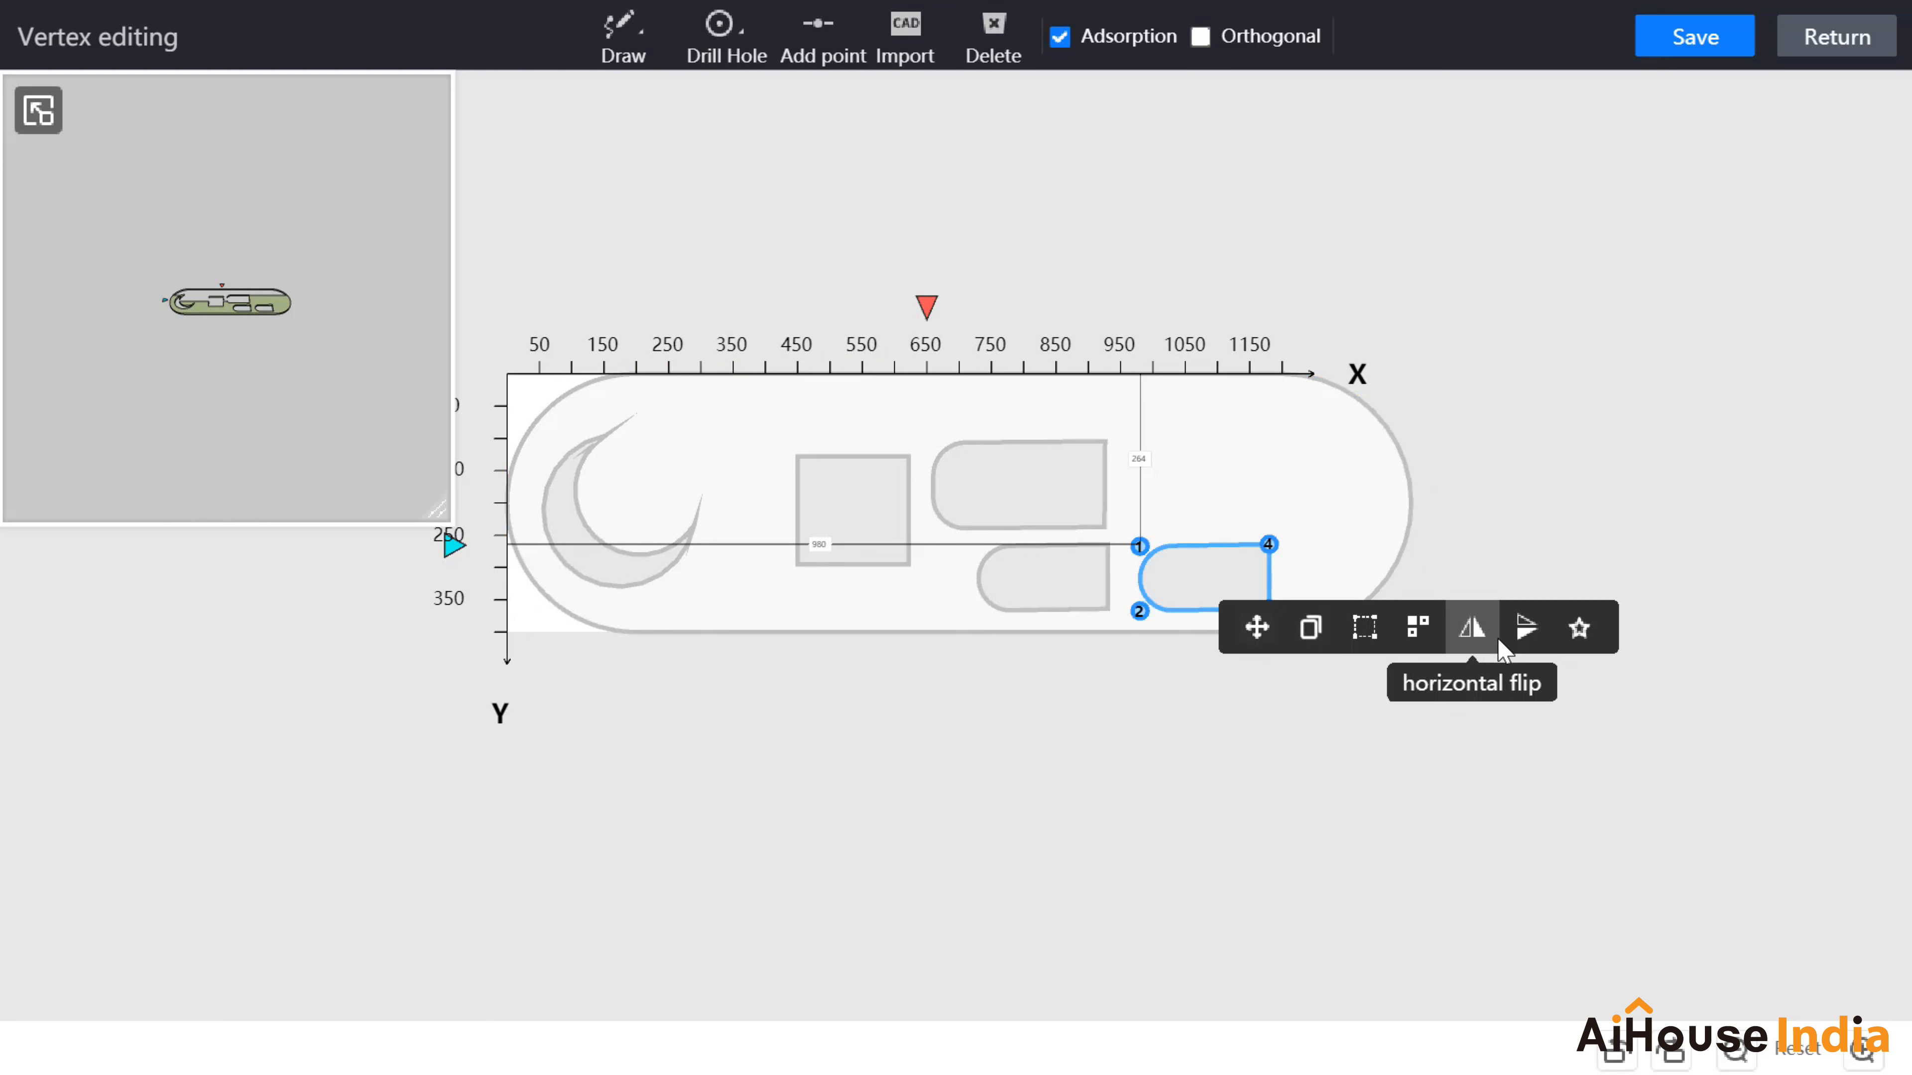
Step: Save the cut-out to My collection as 'Pattern', confirm it appears in the library, then save
click(1579, 631)
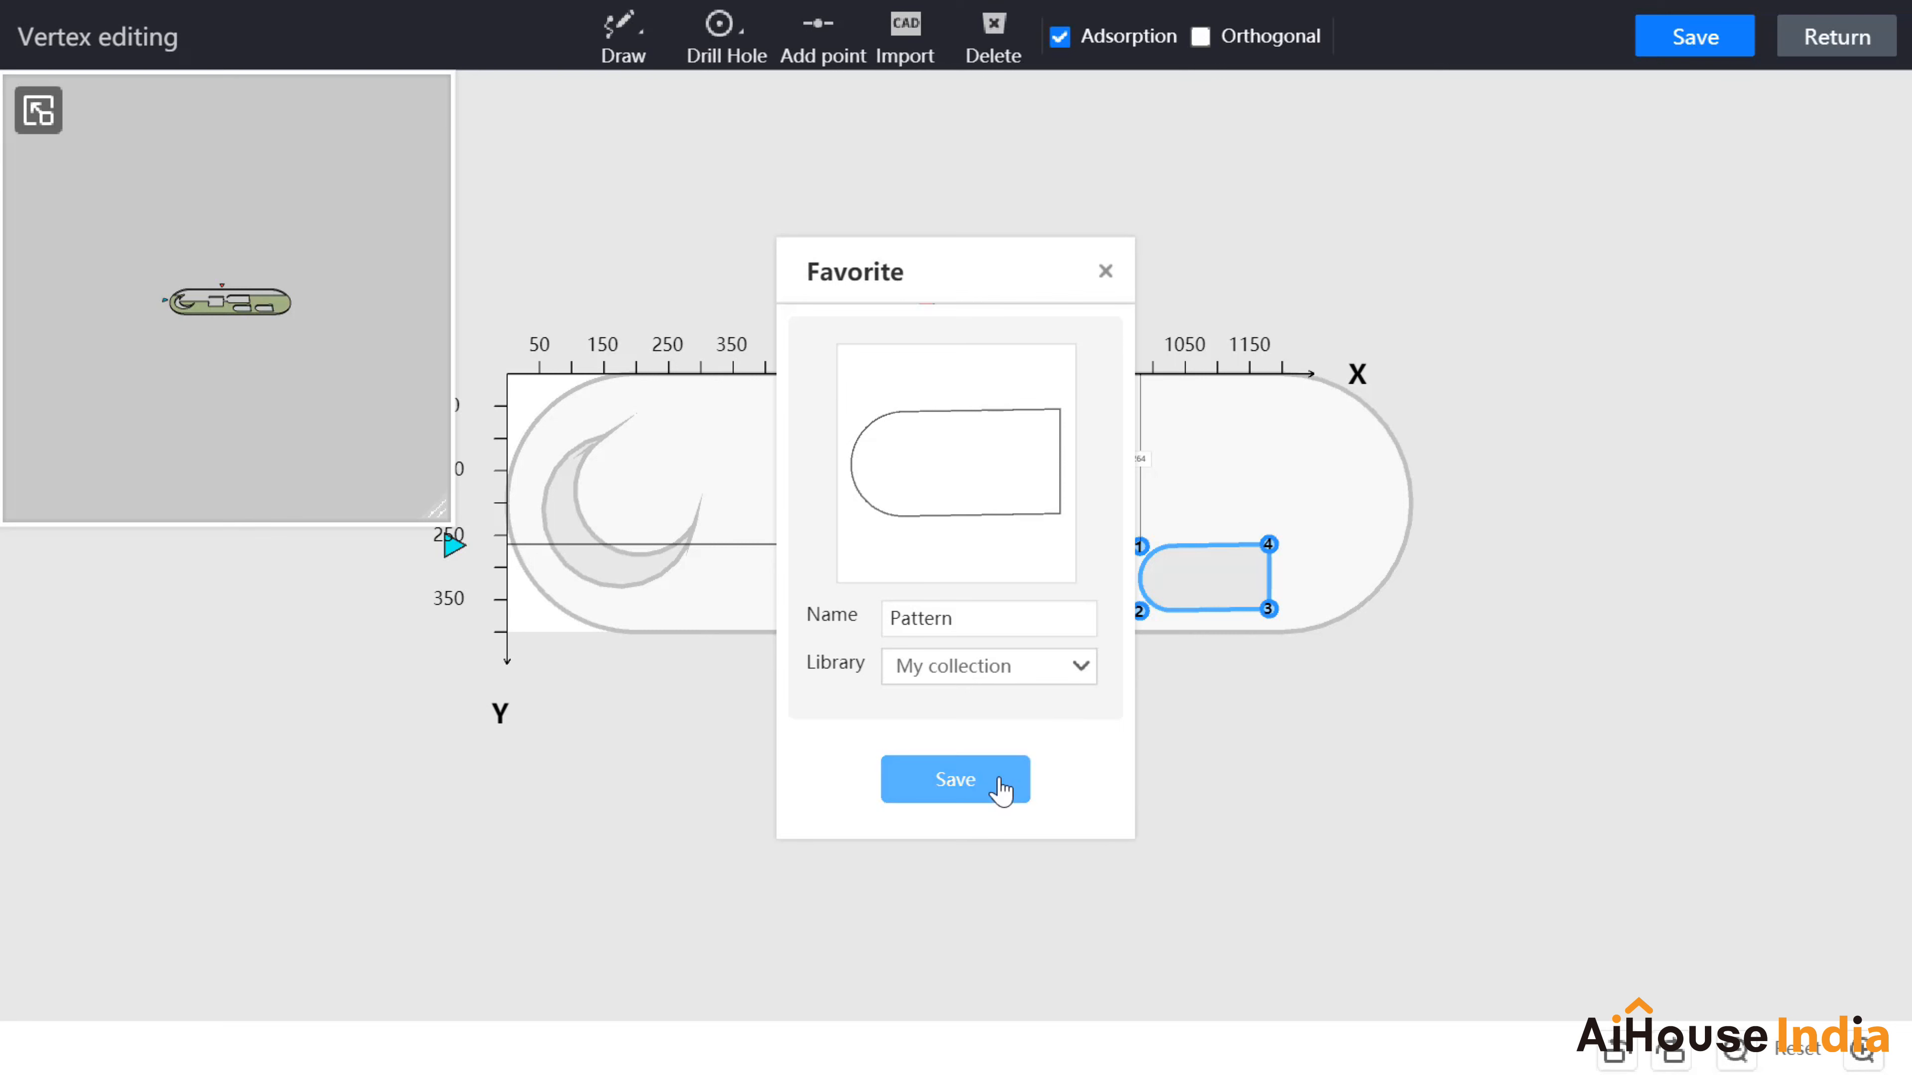
click(1001, 790)
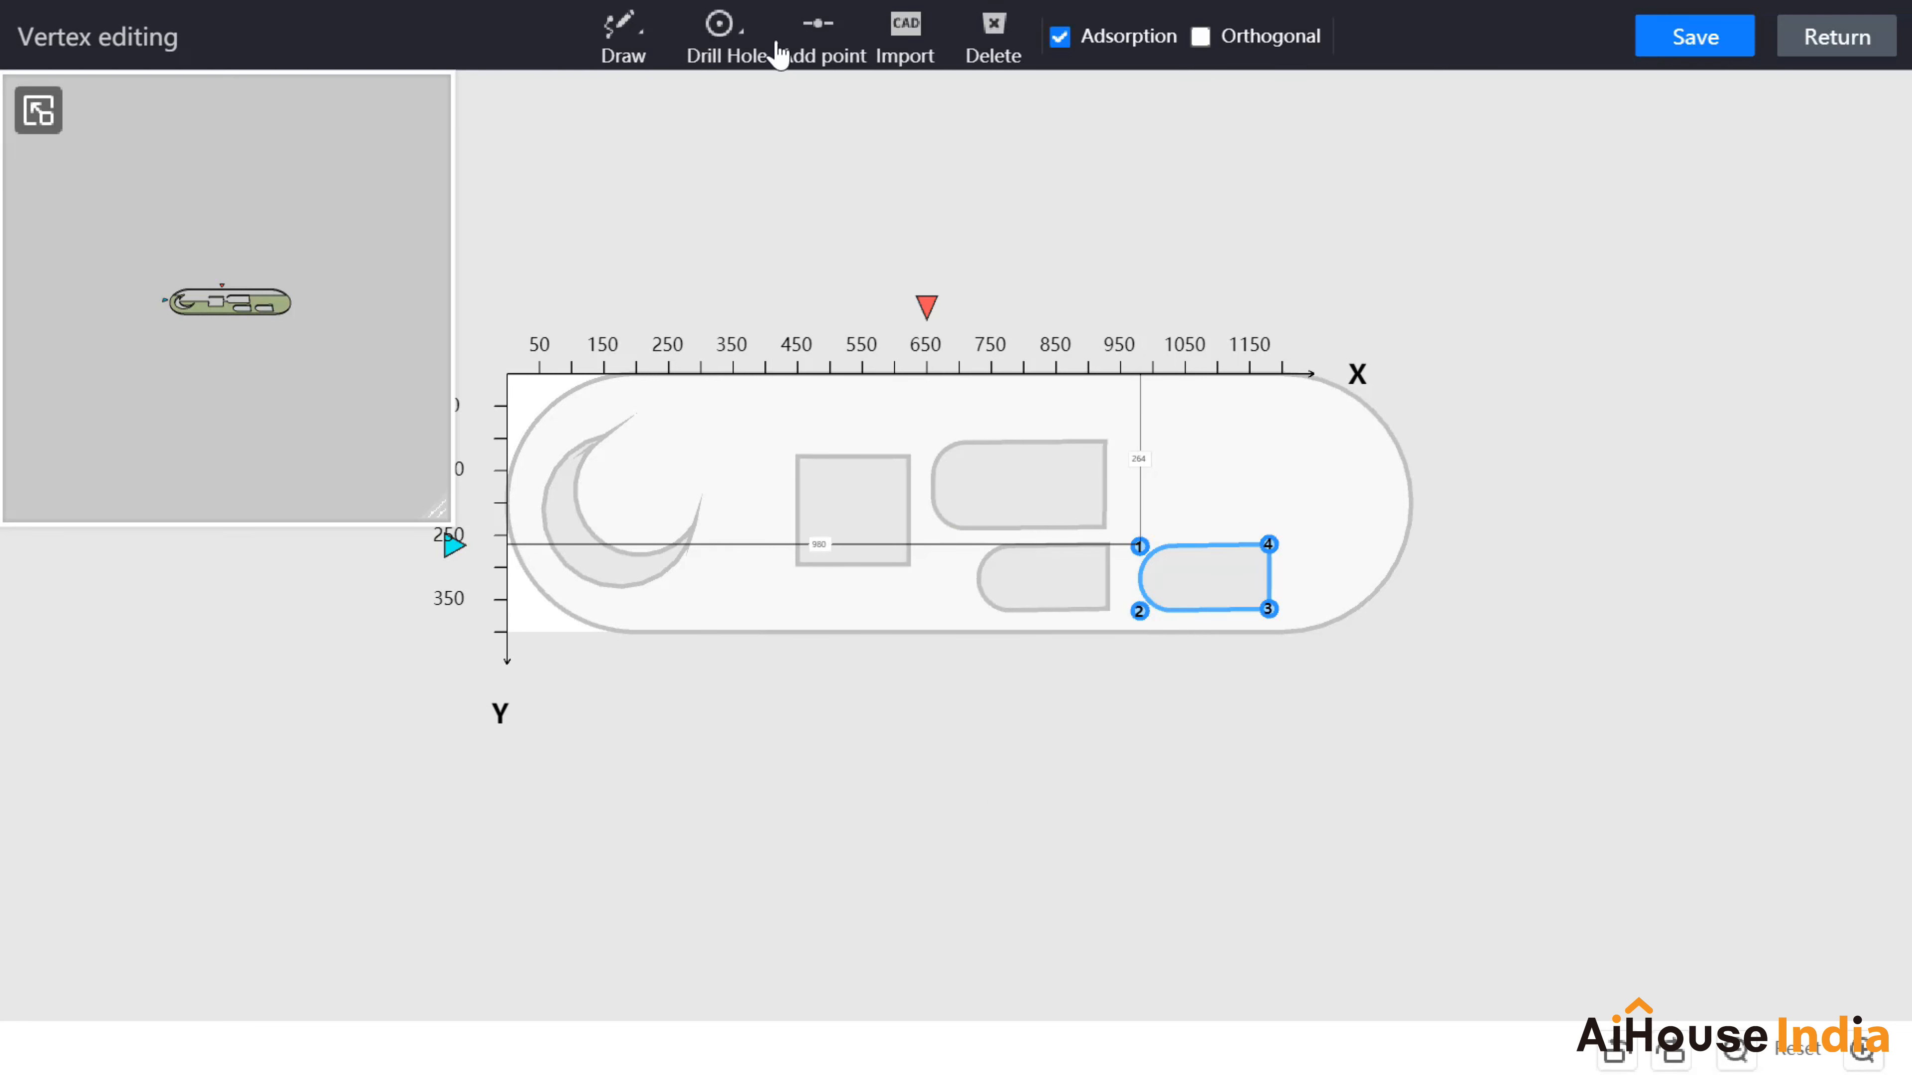
click(727, 42)
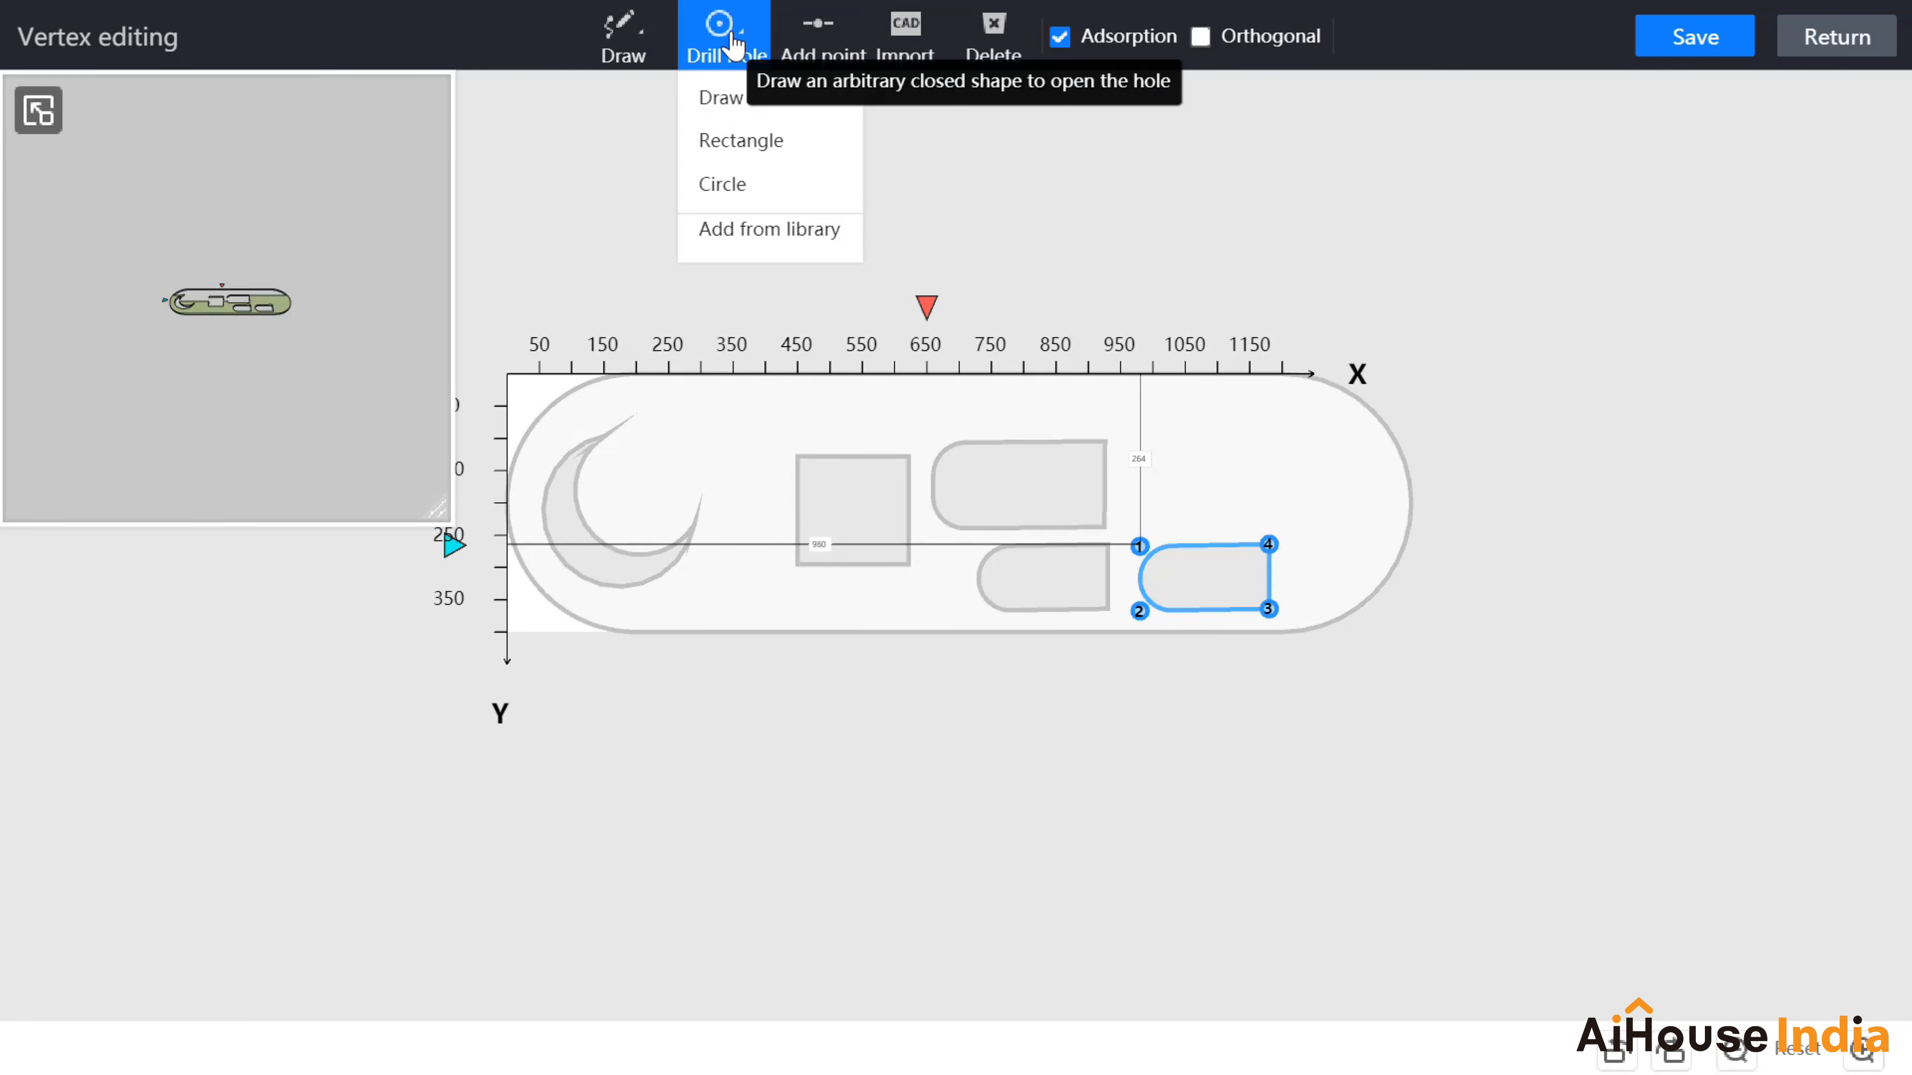
click(750, 235)
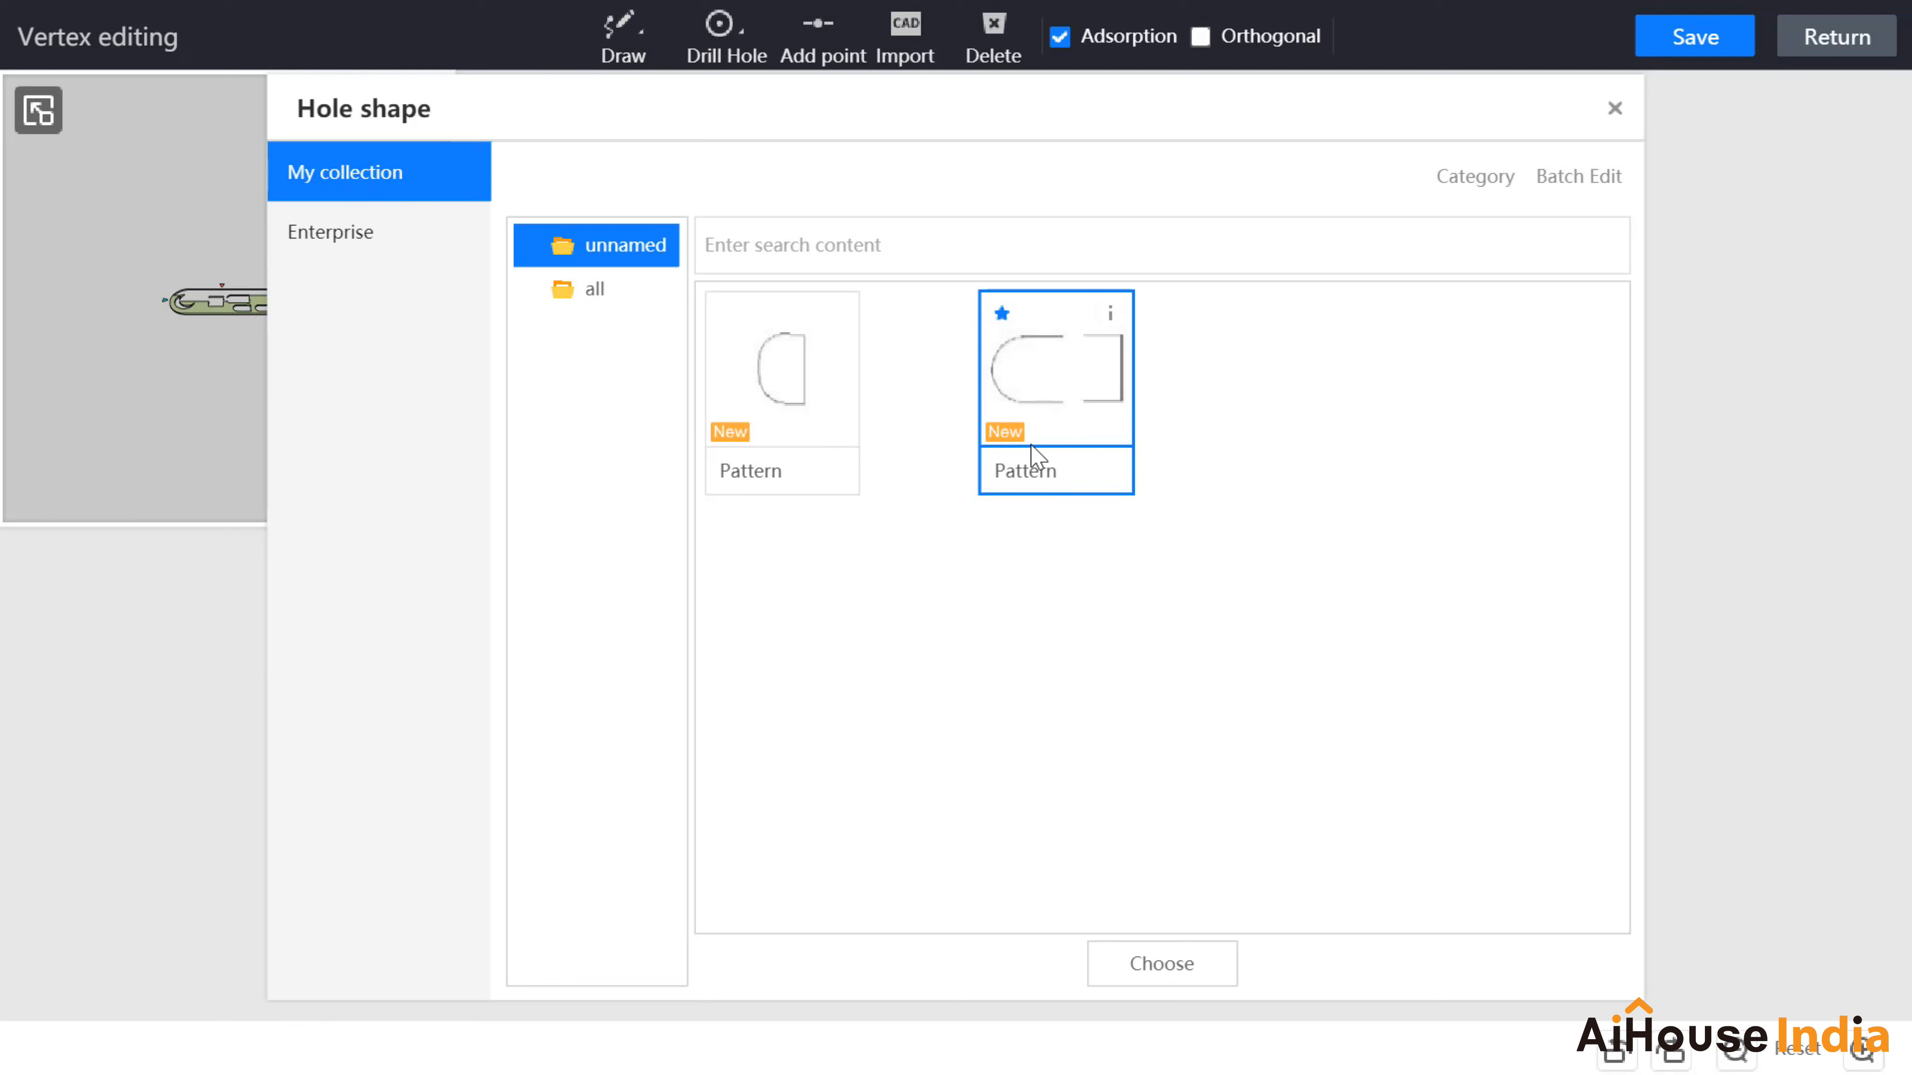
click(1614, 110)
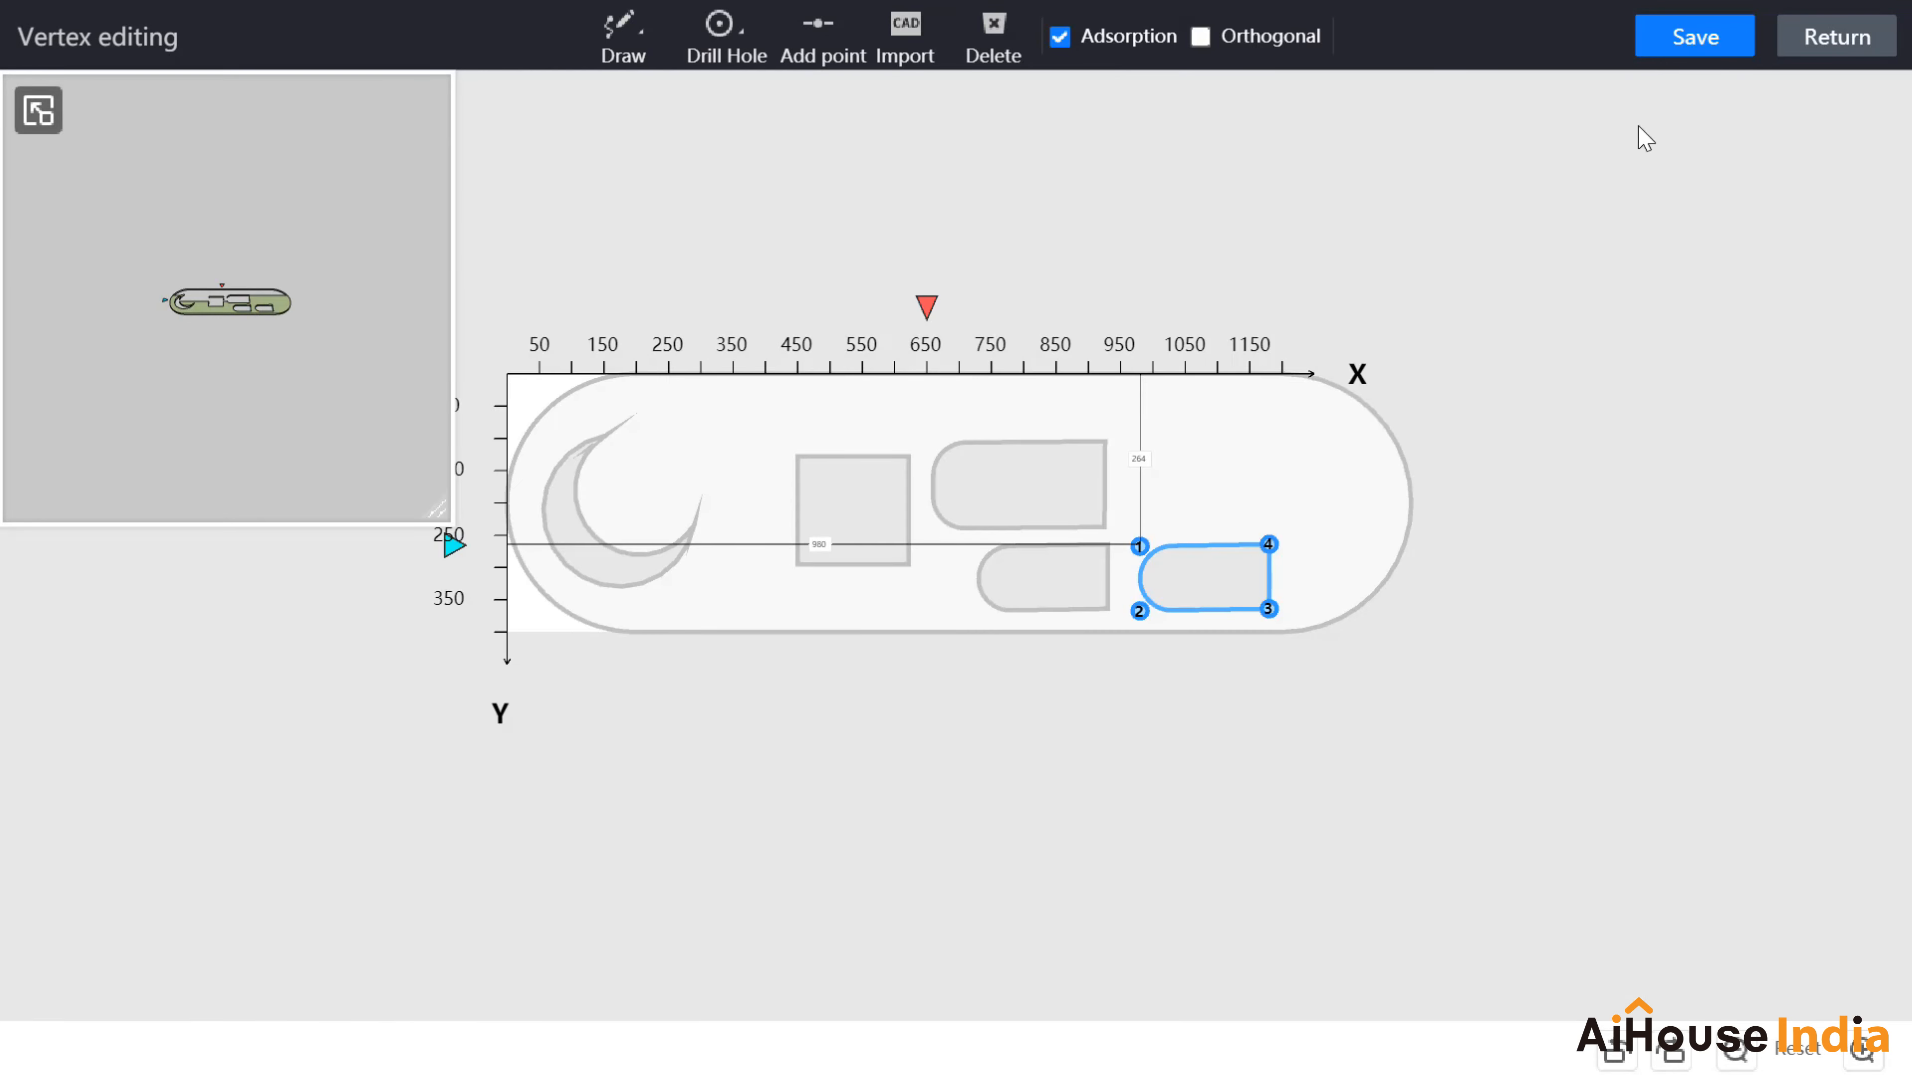
click(1709, 45)
Step: Save and exit the countertop edit, then place the 1200×600×740 X-BY-C-21 desk by the window
click(1843, 52)
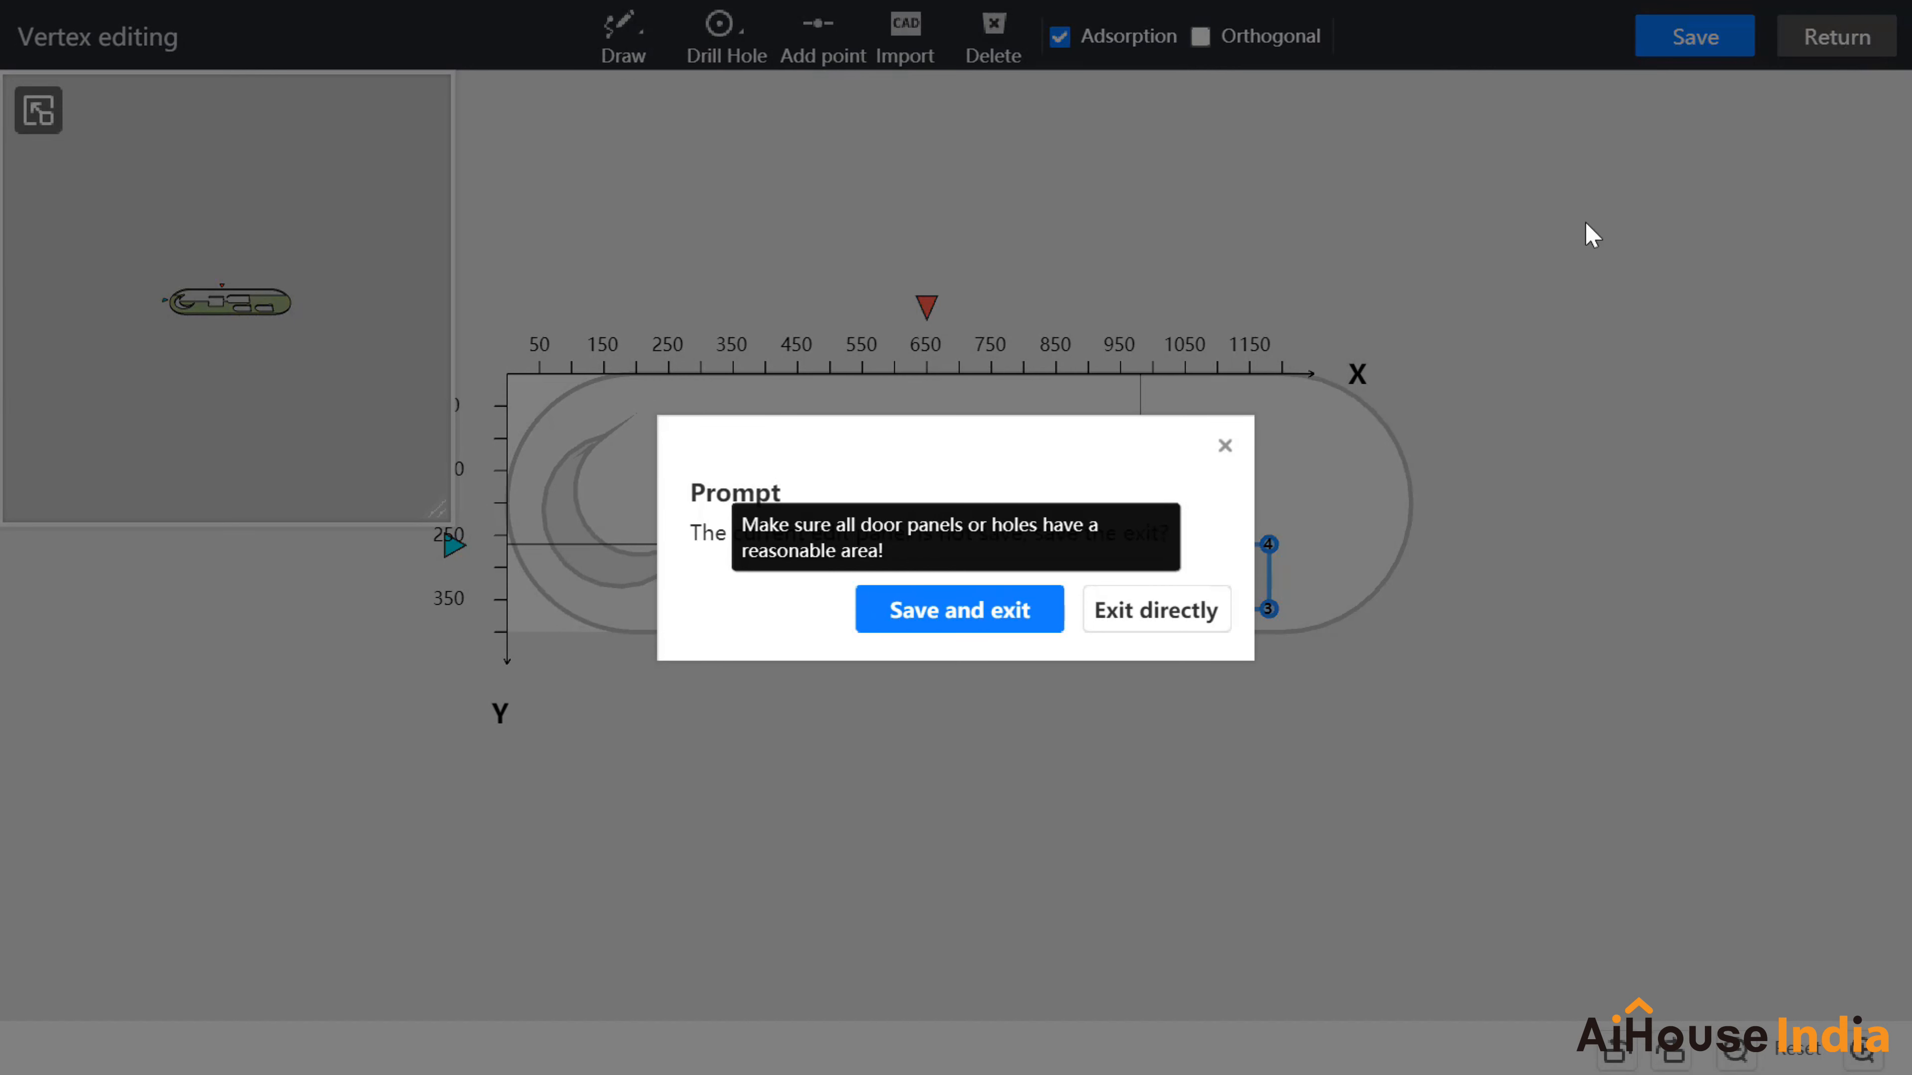
click(925, 609)
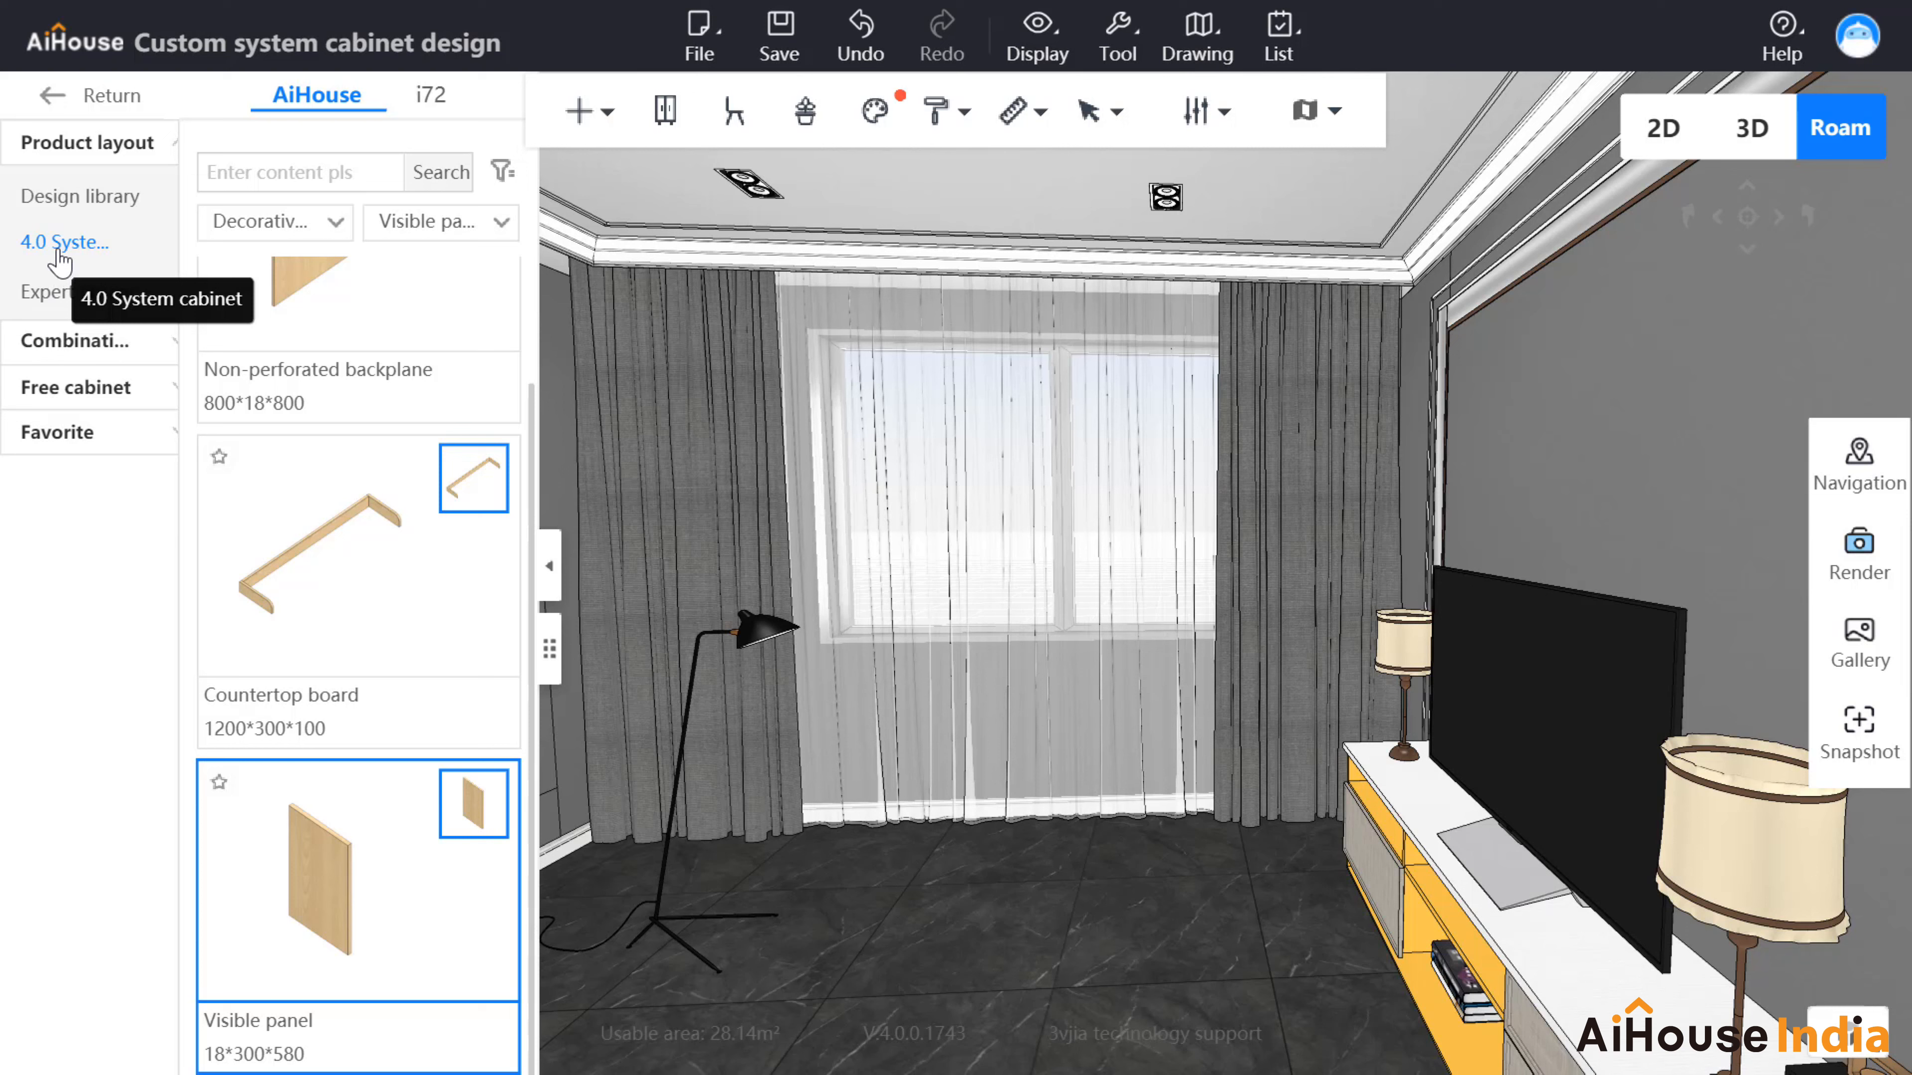
click(283, 222)
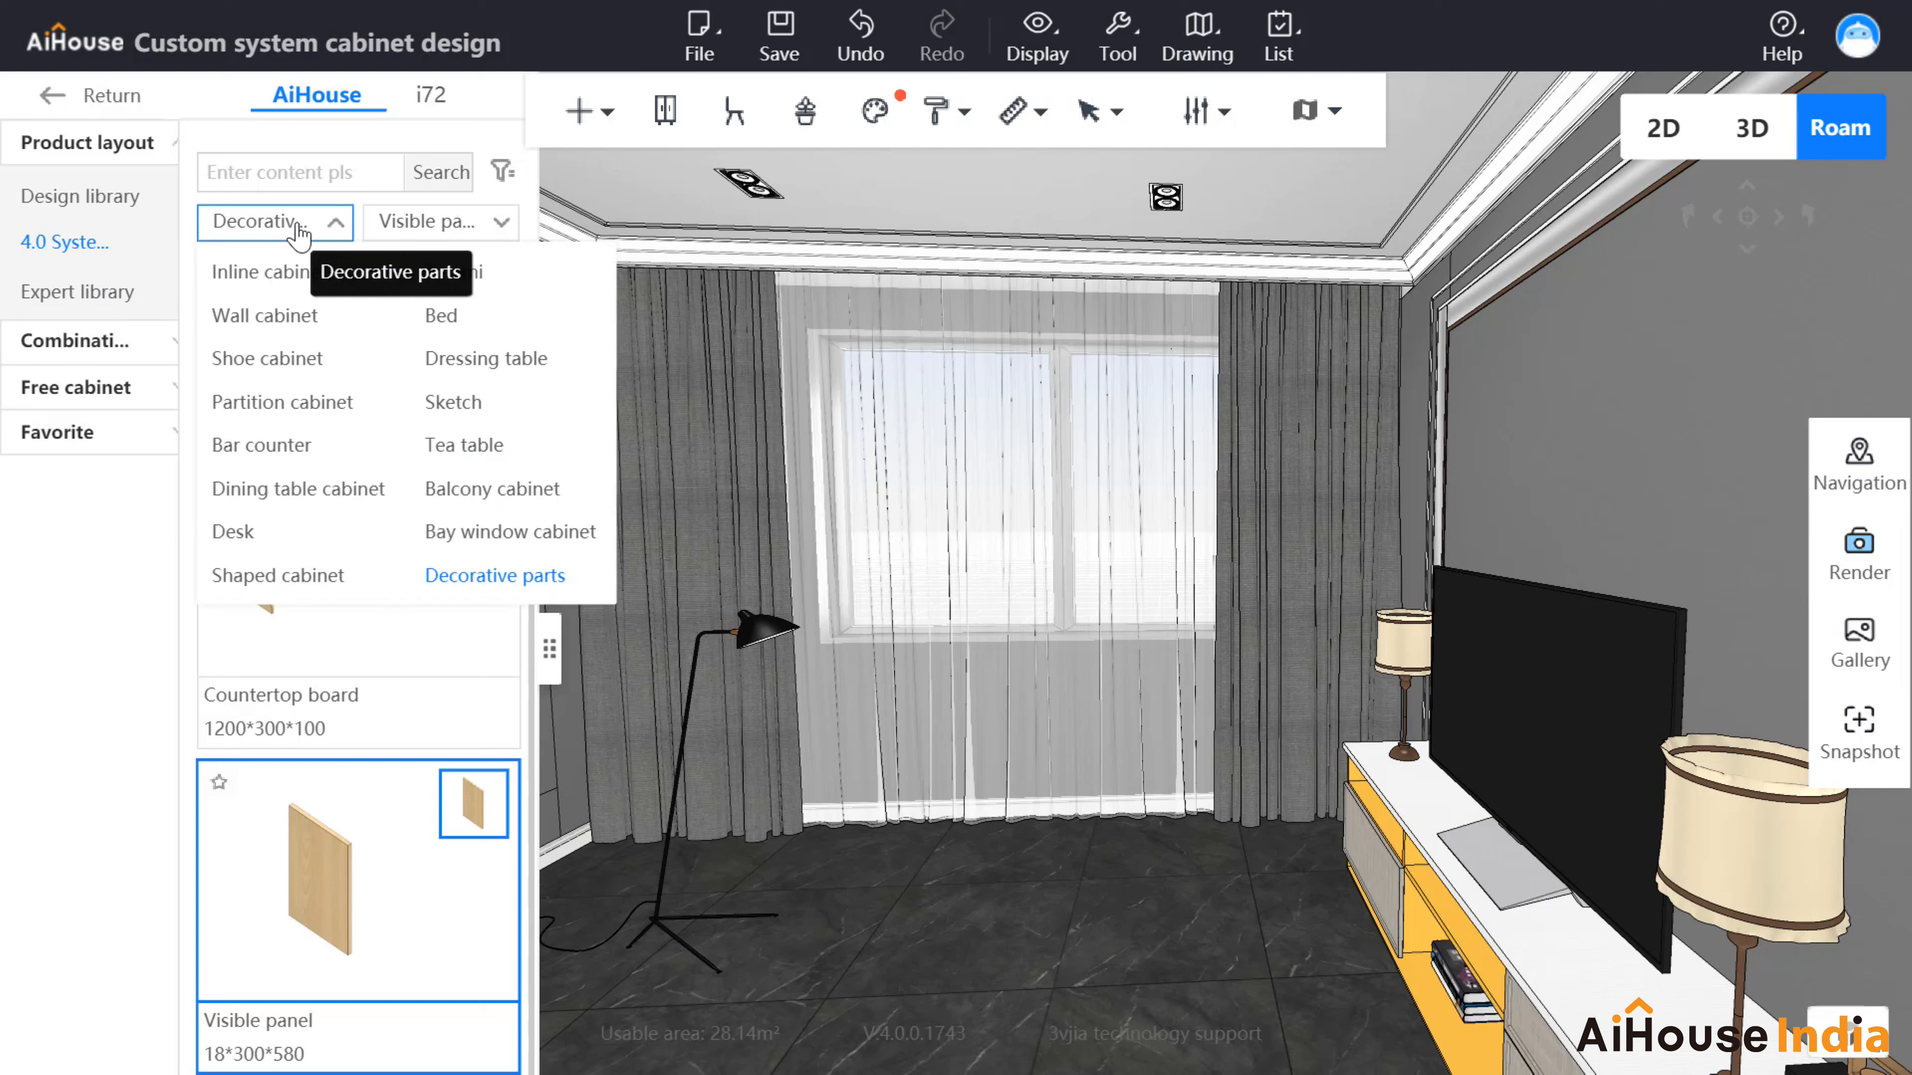
click(234, 539)
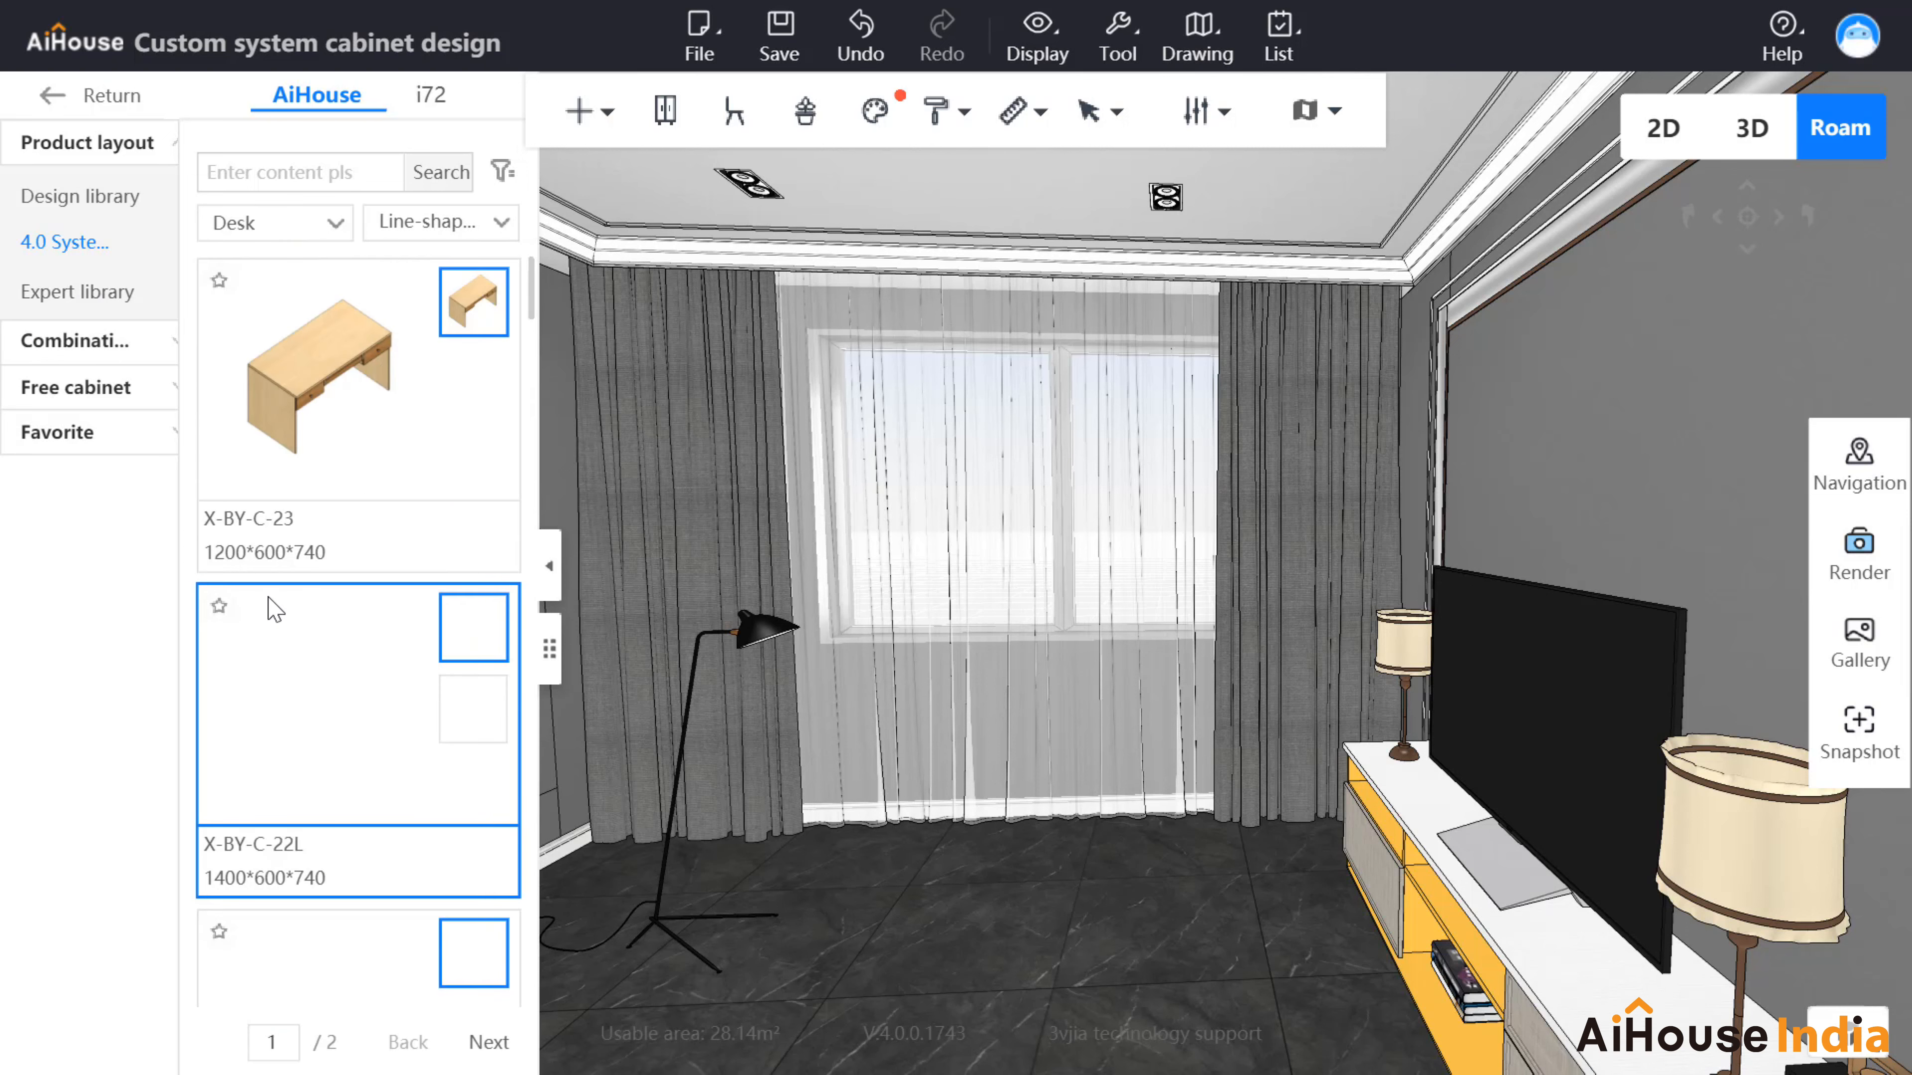
scroll(364, 746, down, 4)
click(327, 720)
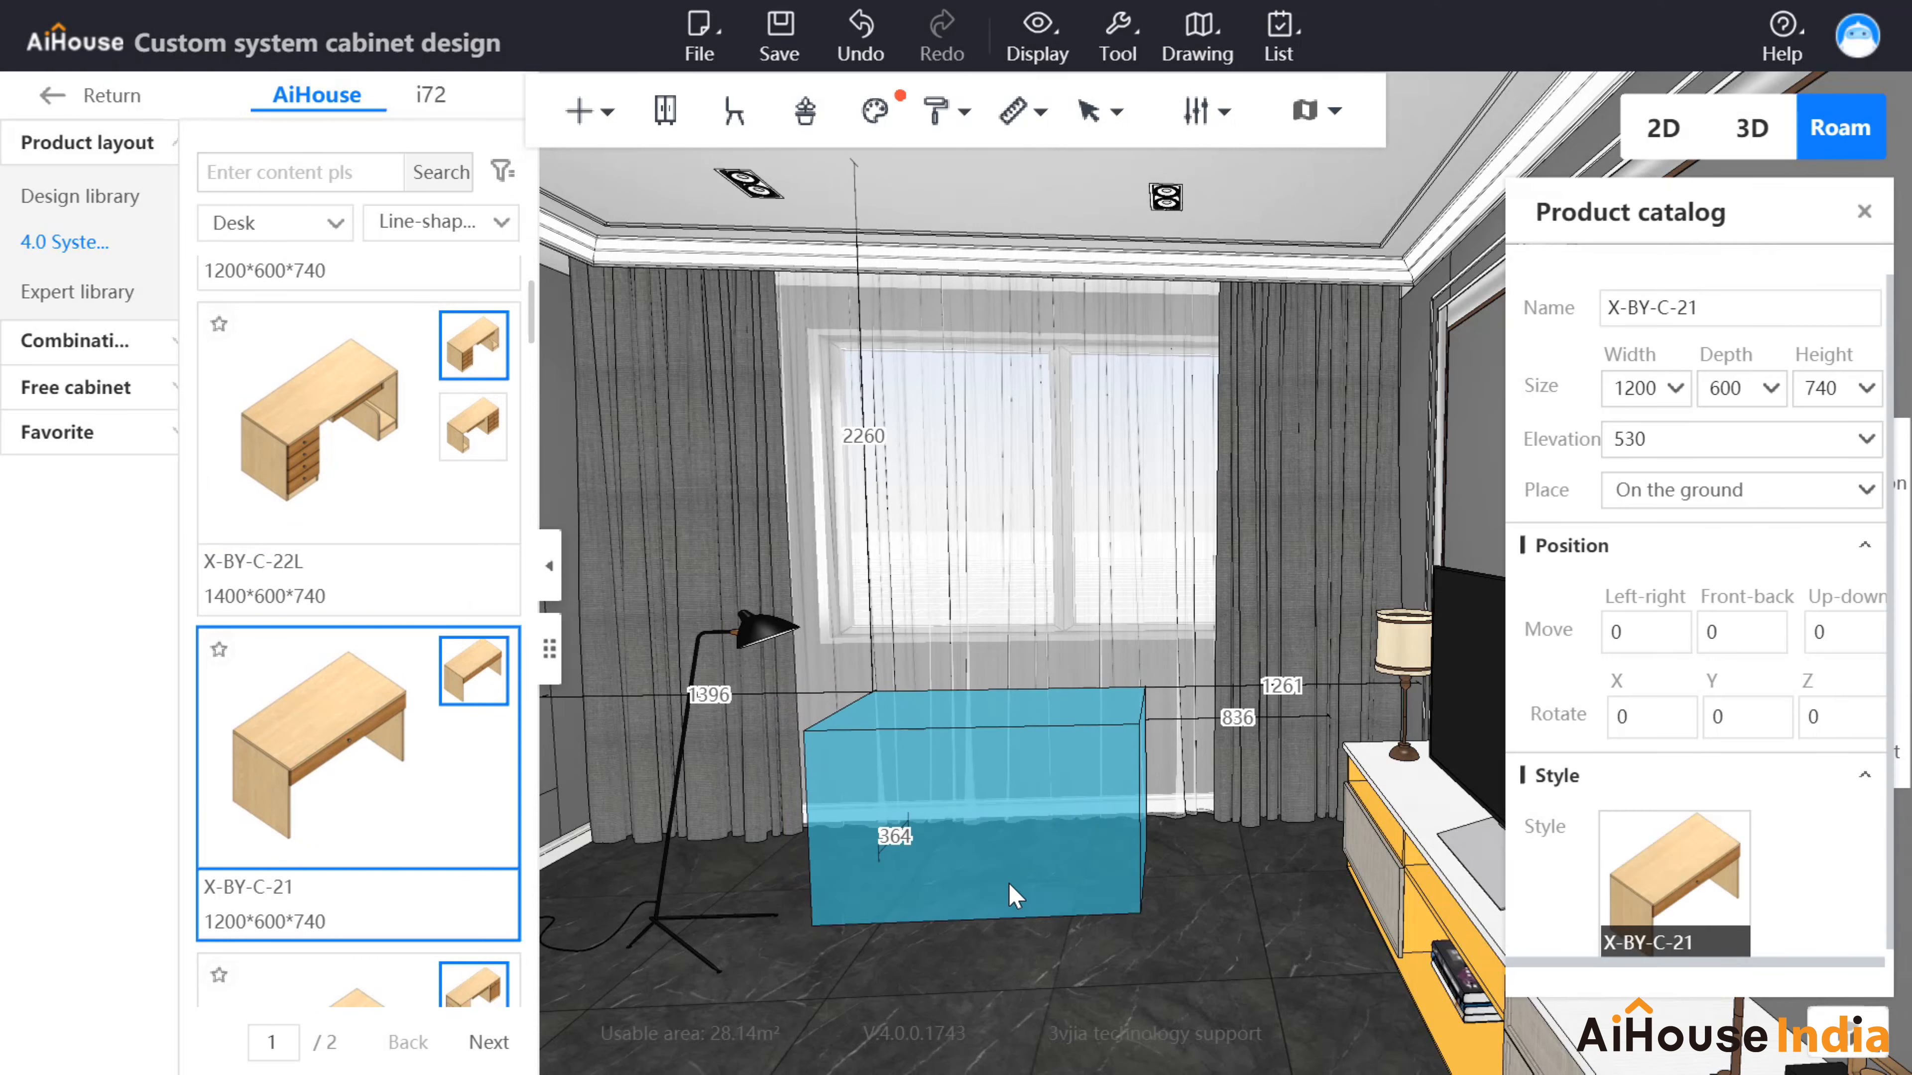
click(1013, 885)
click(1024, 902)
right_drag(1264, 842, 1010, 1011)
scroll(1010, 1010, up, 2)
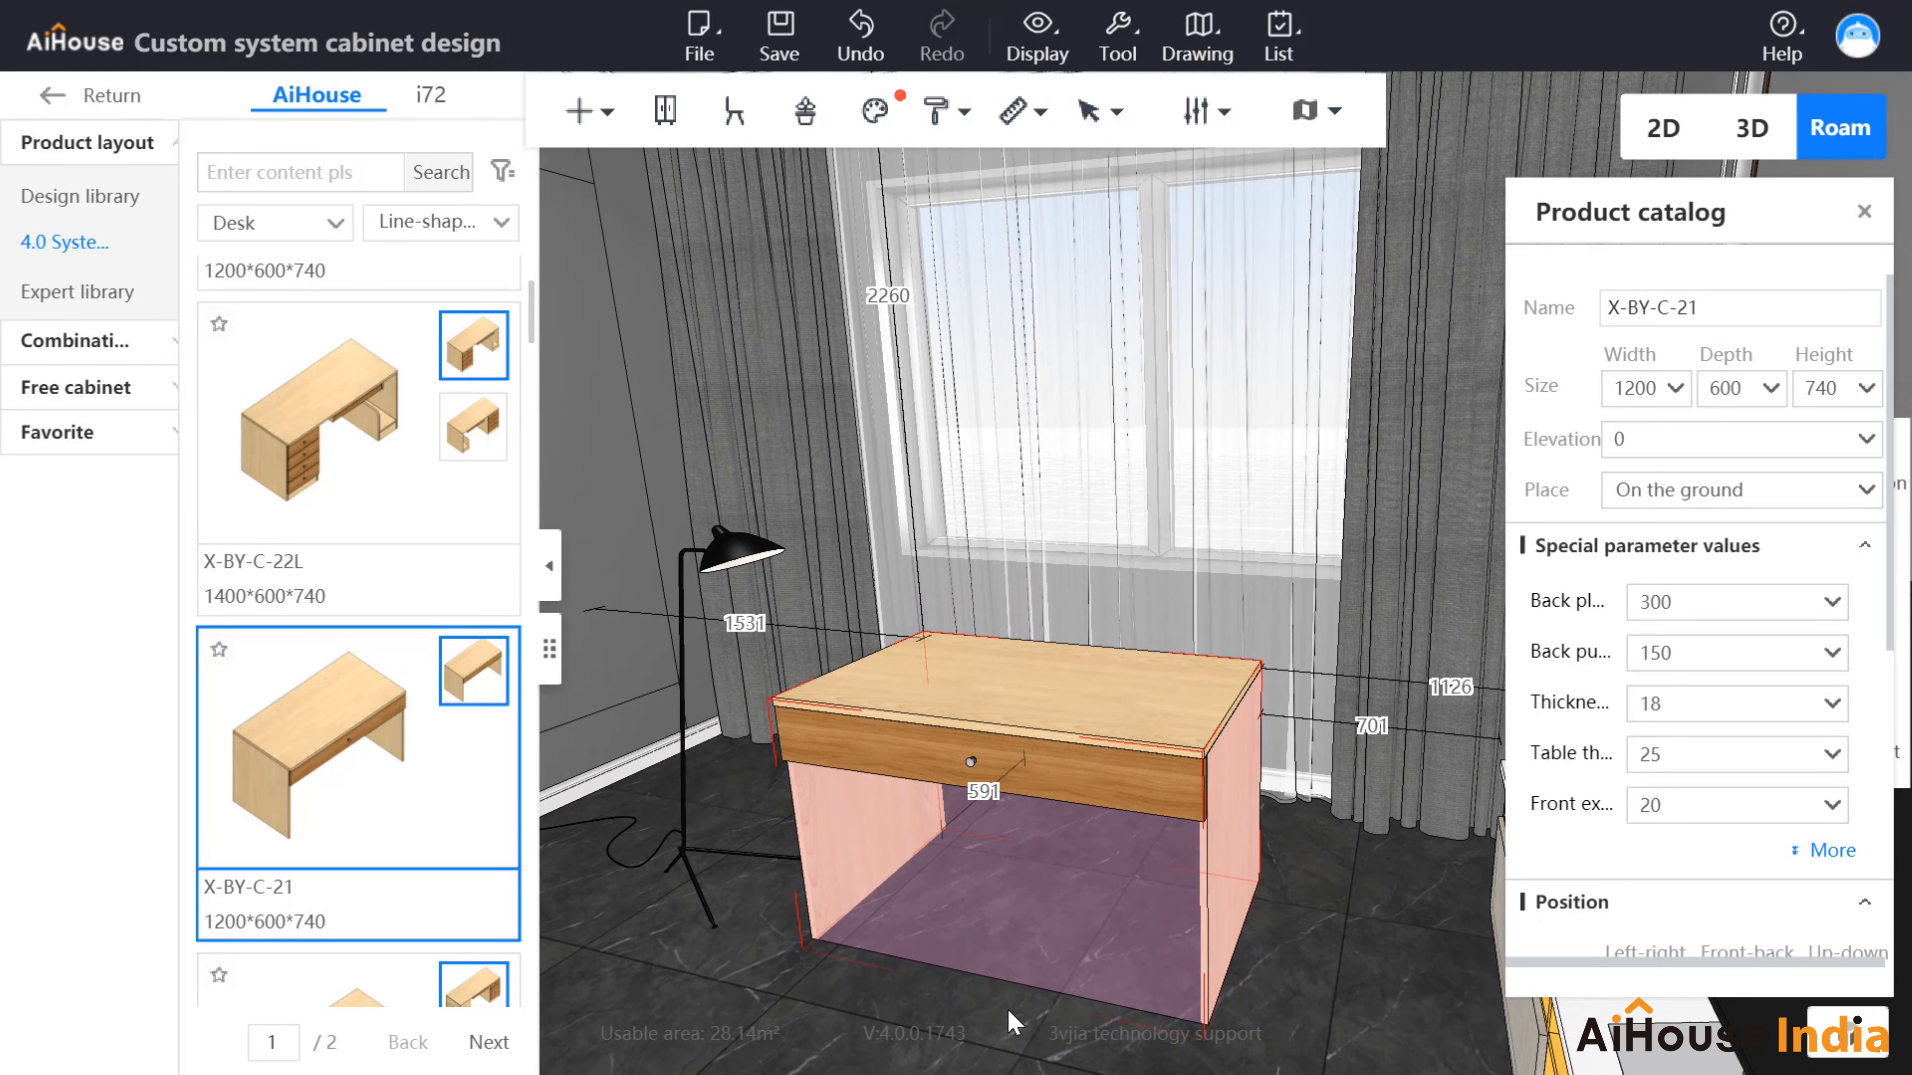
key(b)
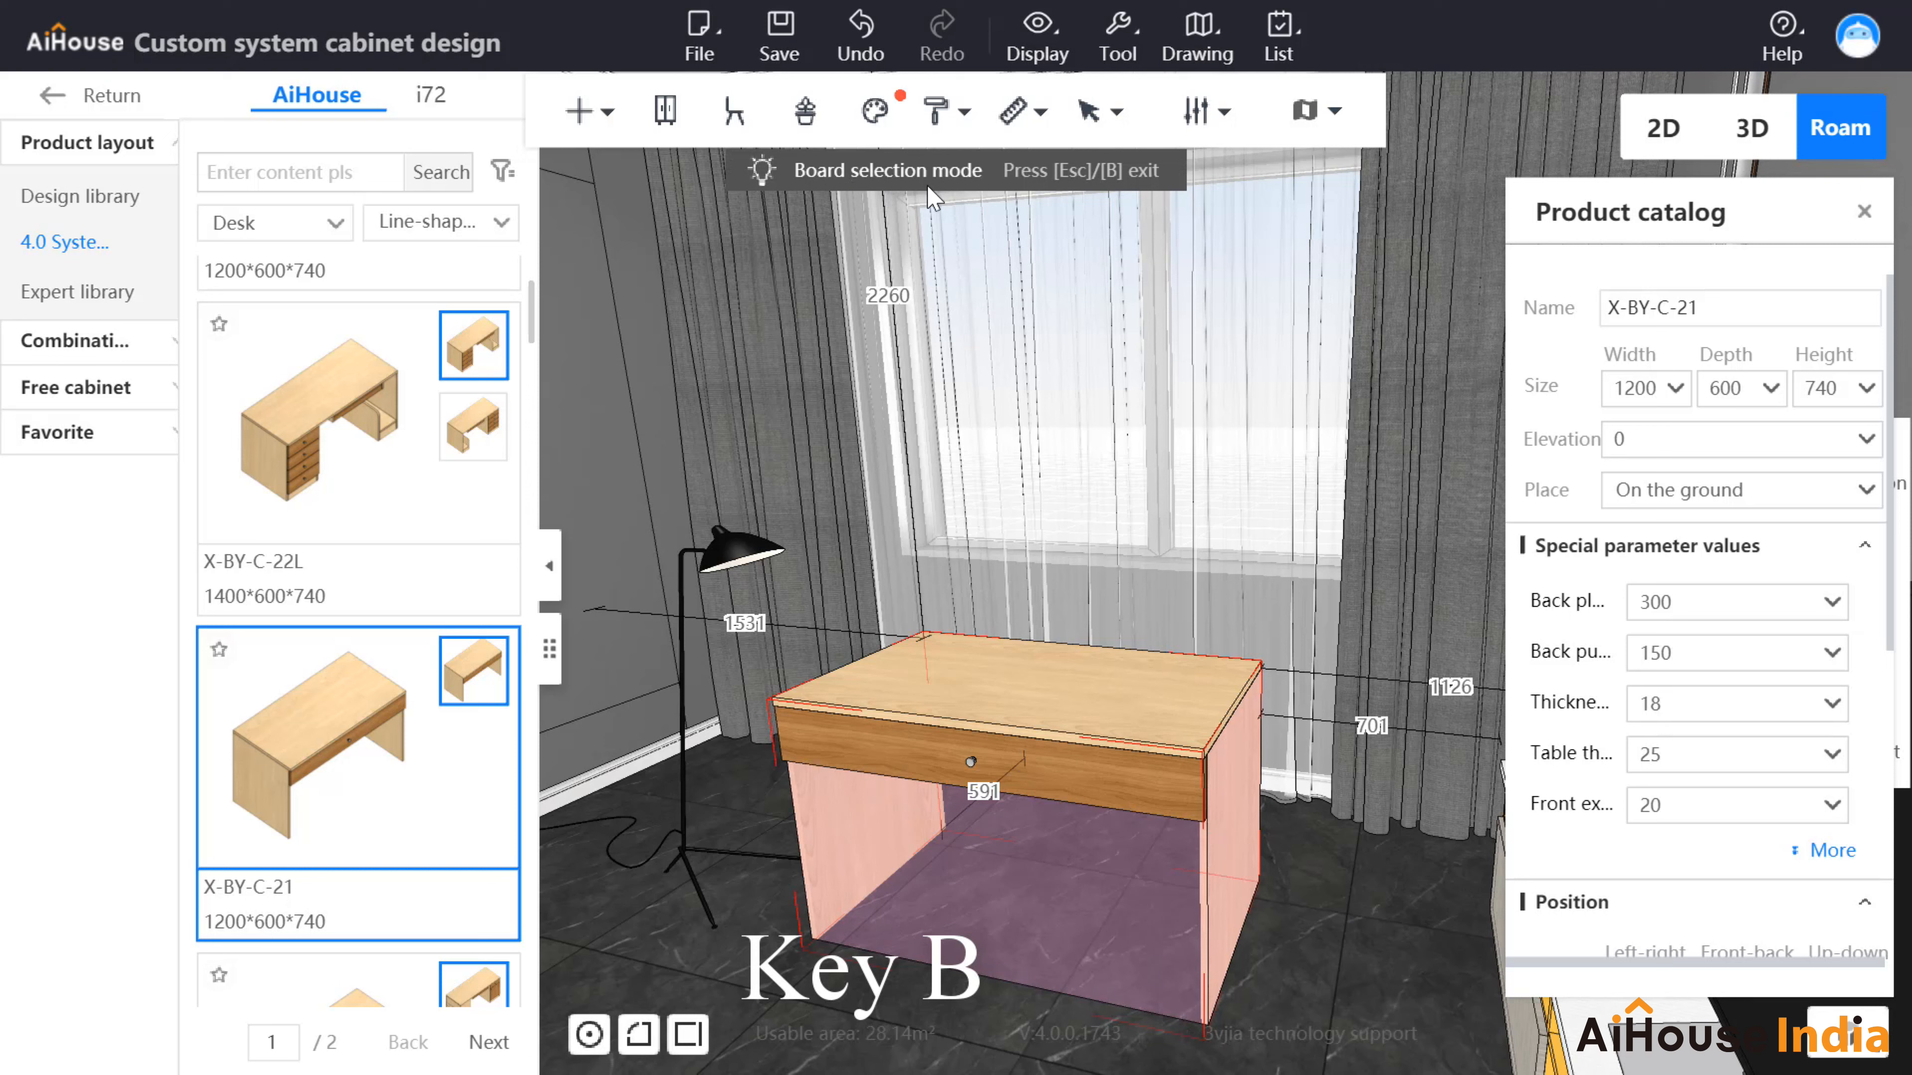
Step: Open the desk's right side panel in Panel point editing, showing its 740×600 outline
right_click(1219, 885)
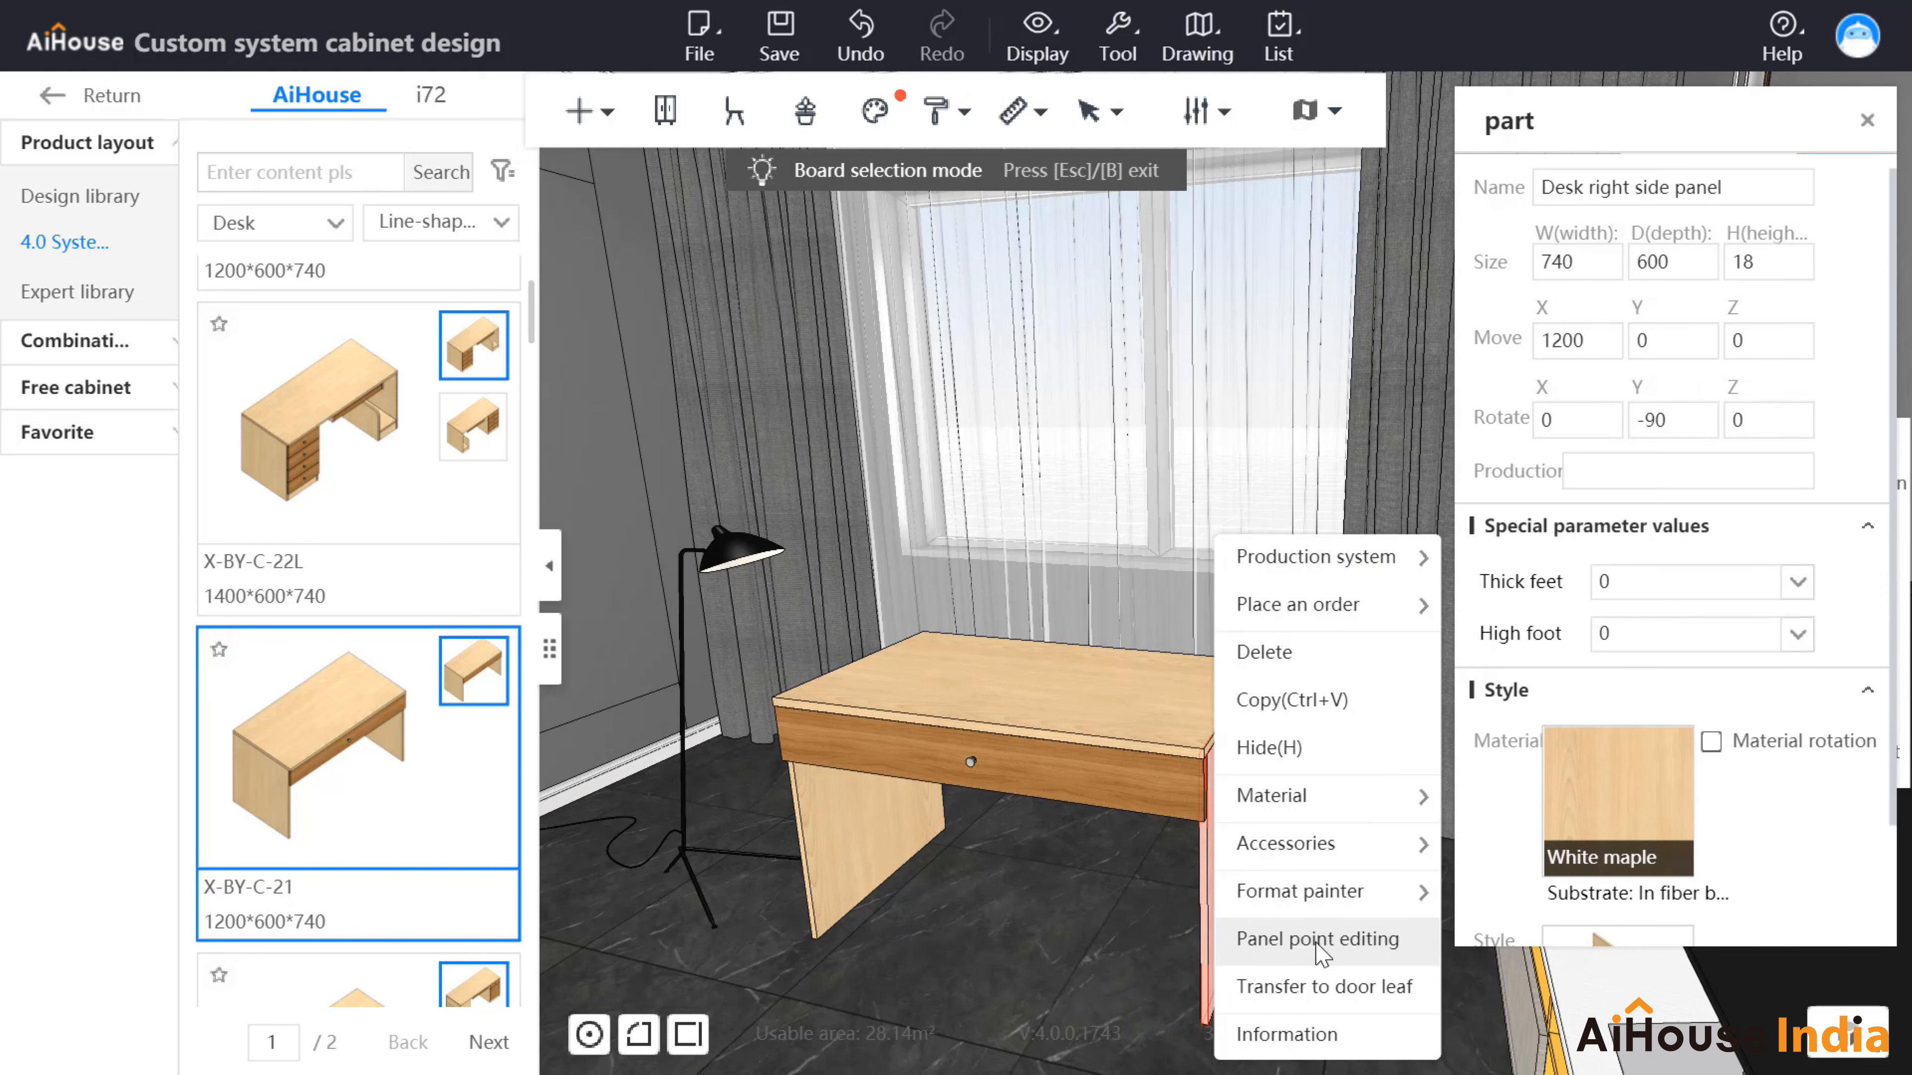
click(1323, 950)
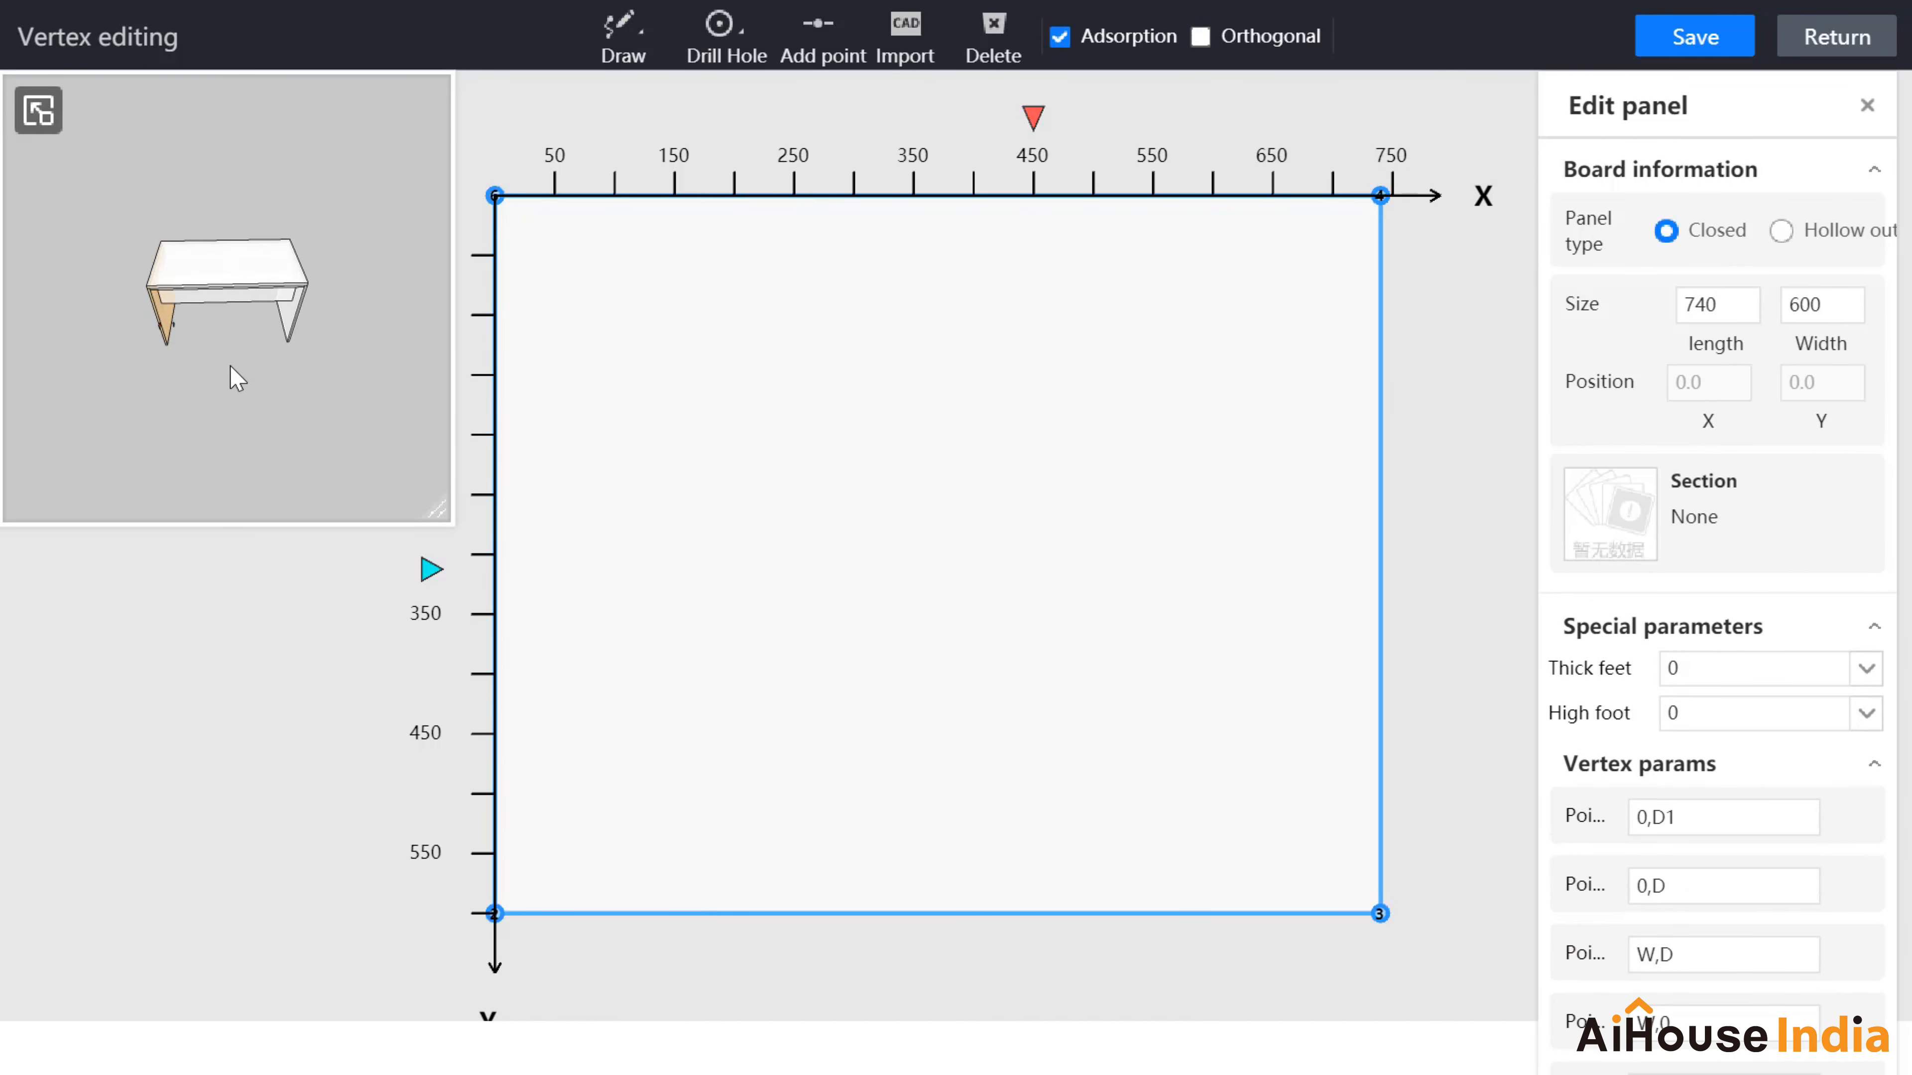
mouse_move(322, 325)
mouse_down()
mouse_move(346, 343)
mouse_move(327, 339)
mouse_up()
scroll(273, 408, up, 5)
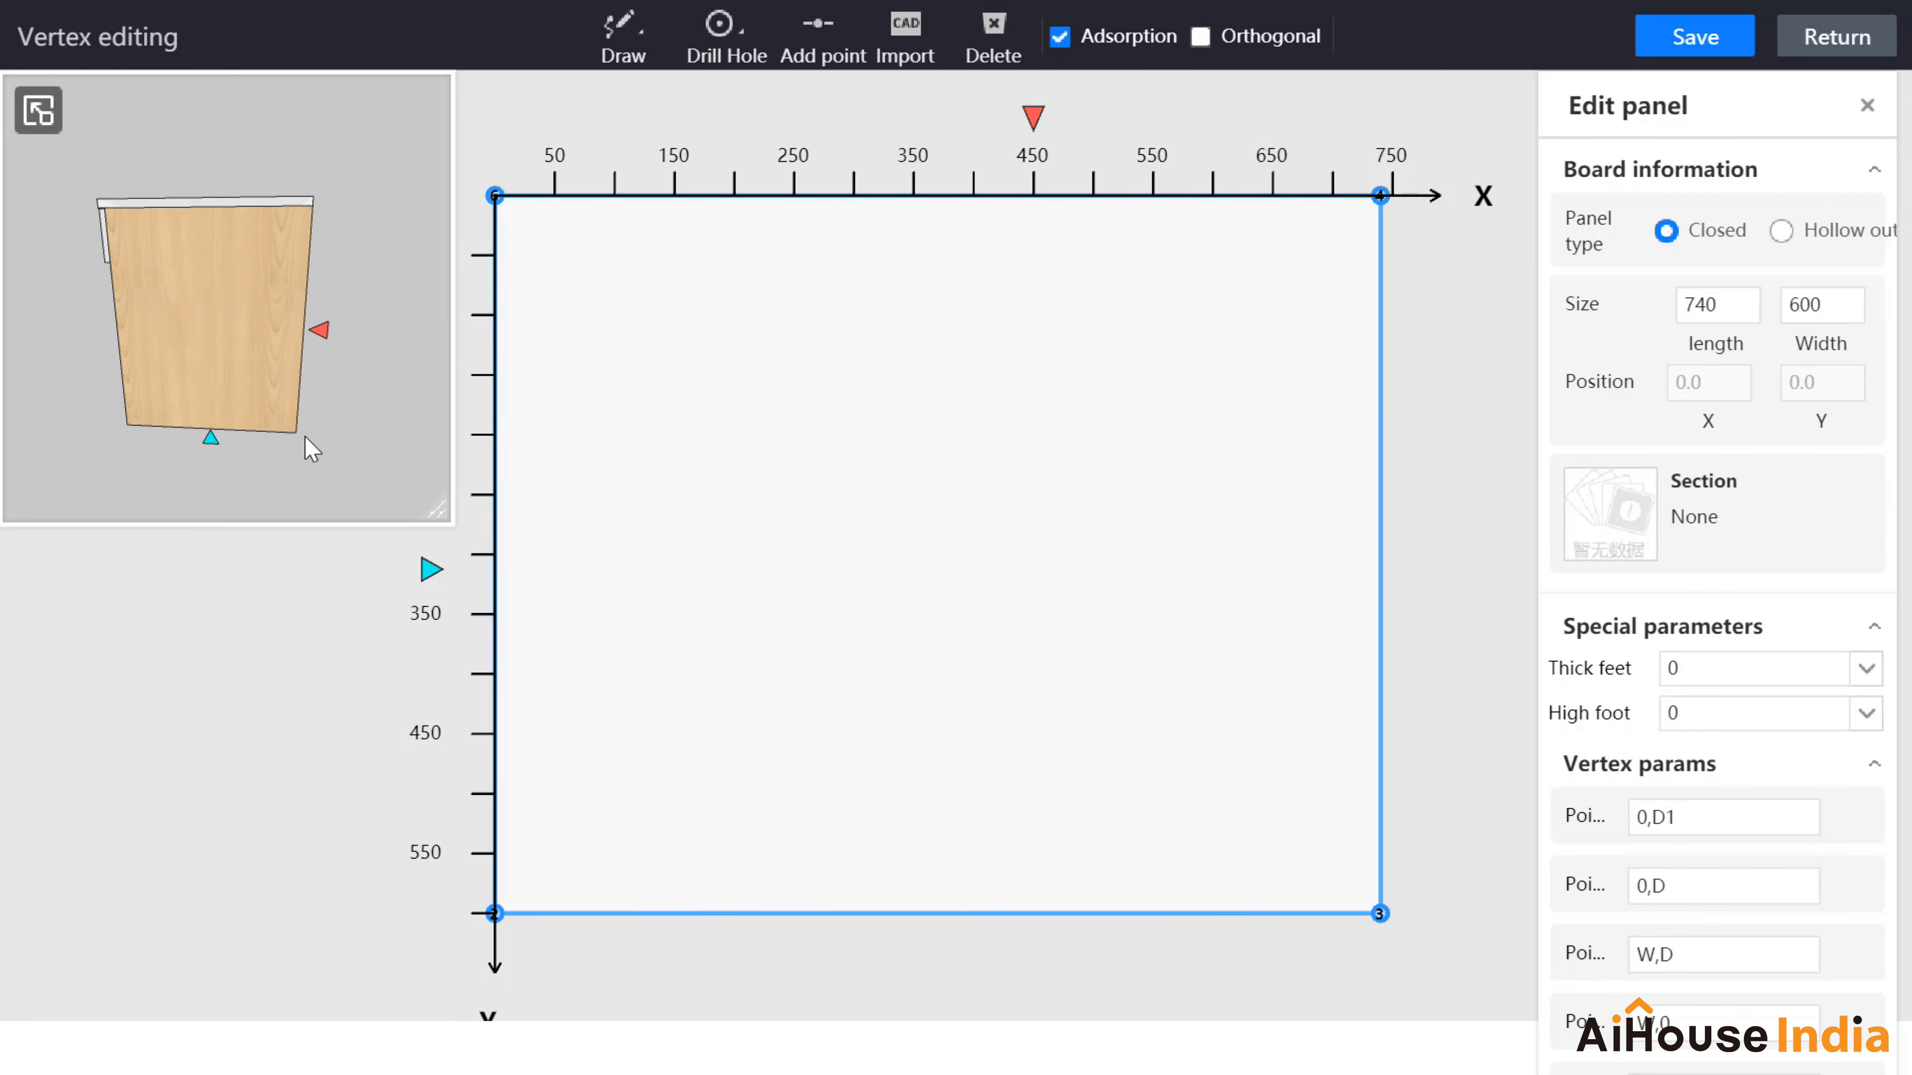
drag(312, 449, 336, 428)
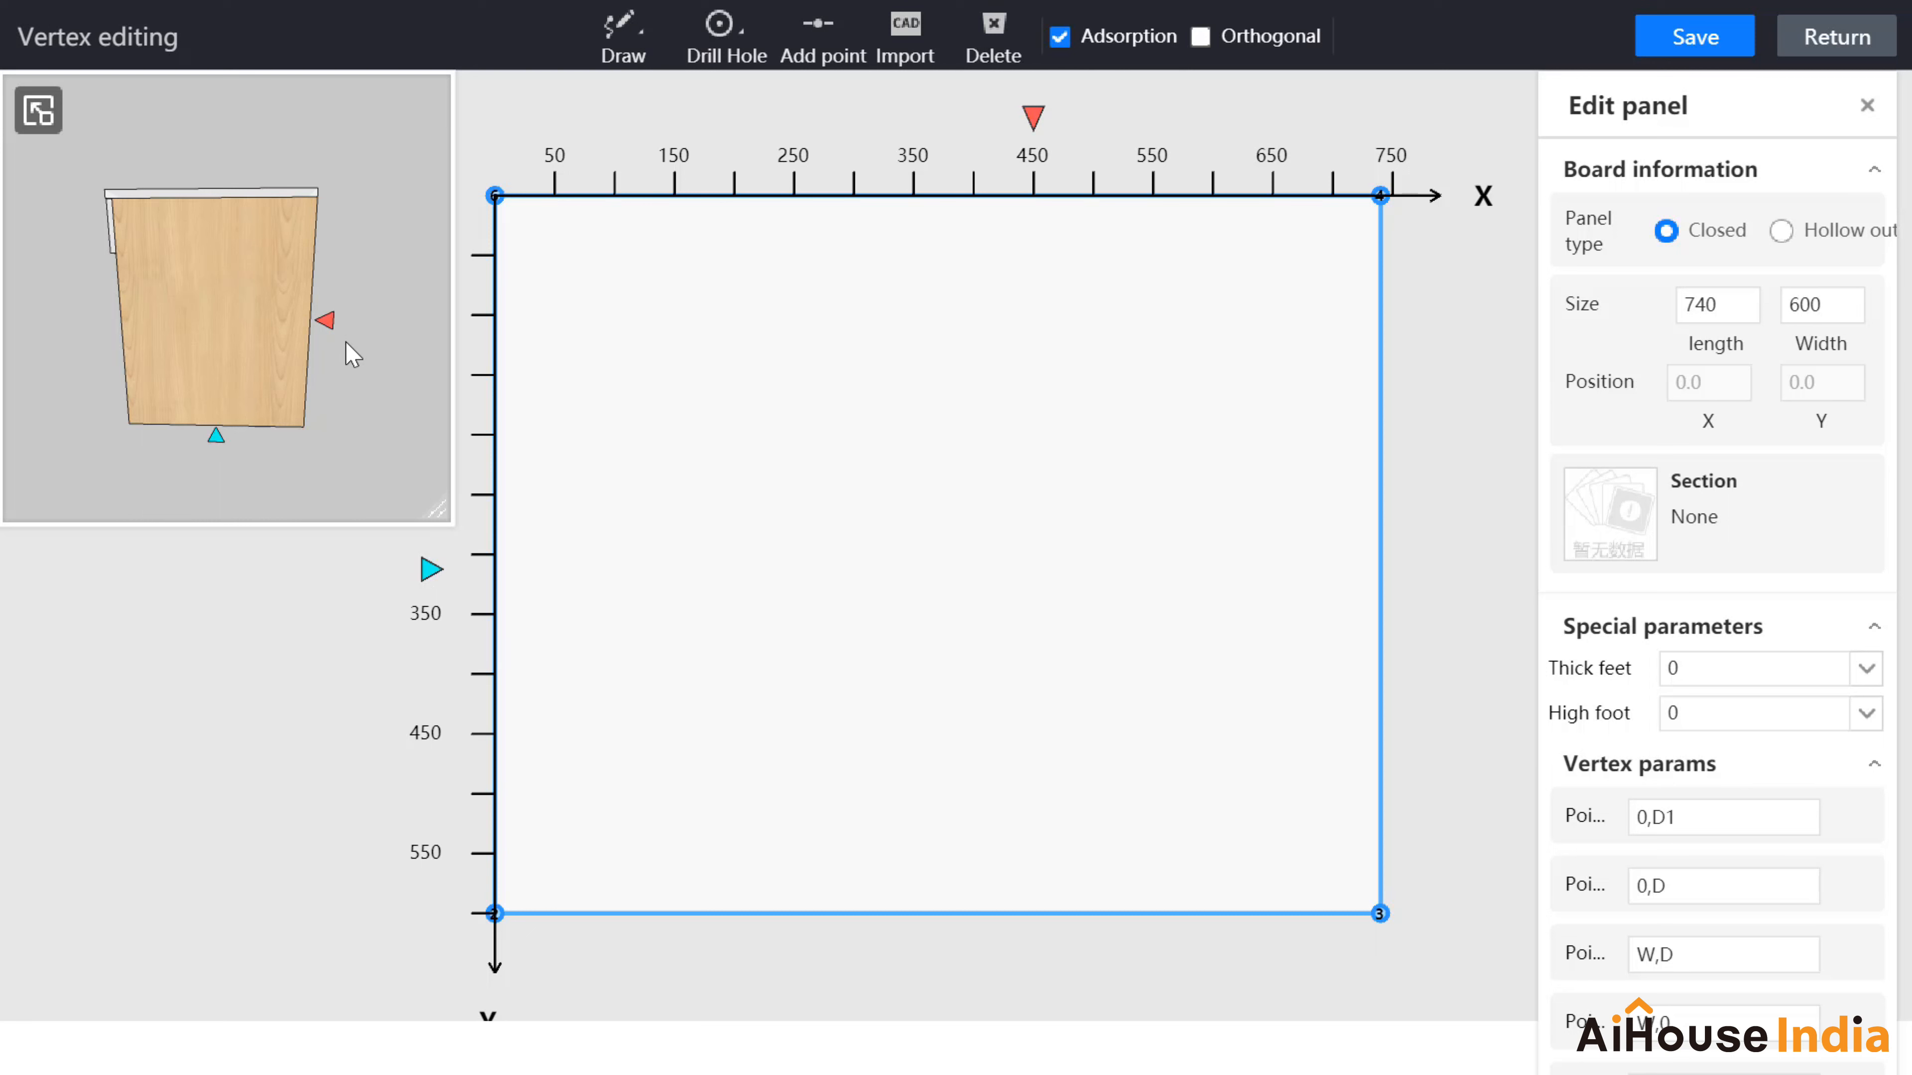
click(1867, 106)
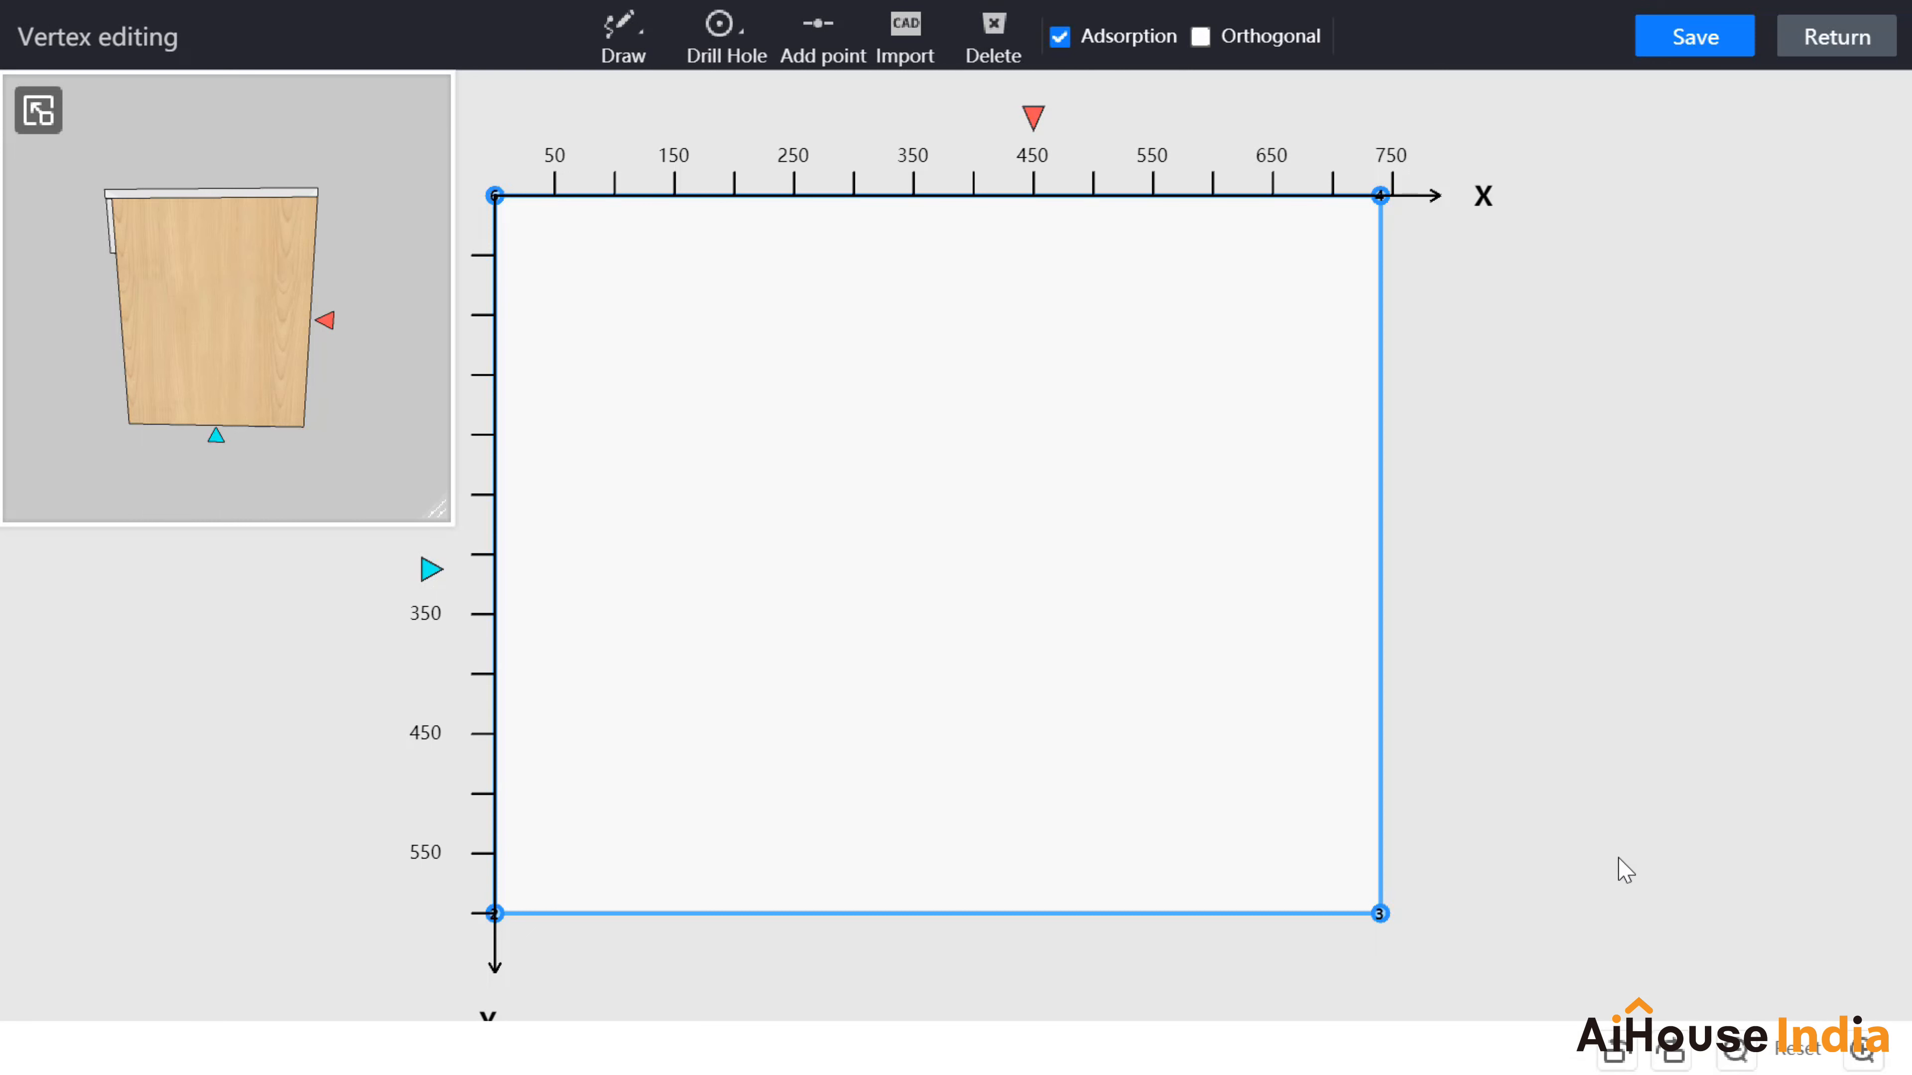
Step: Turn the side panel canvas three quarter-turns clockwise, pan it into view, and select its bottom-right corner
click(1685, 1057)
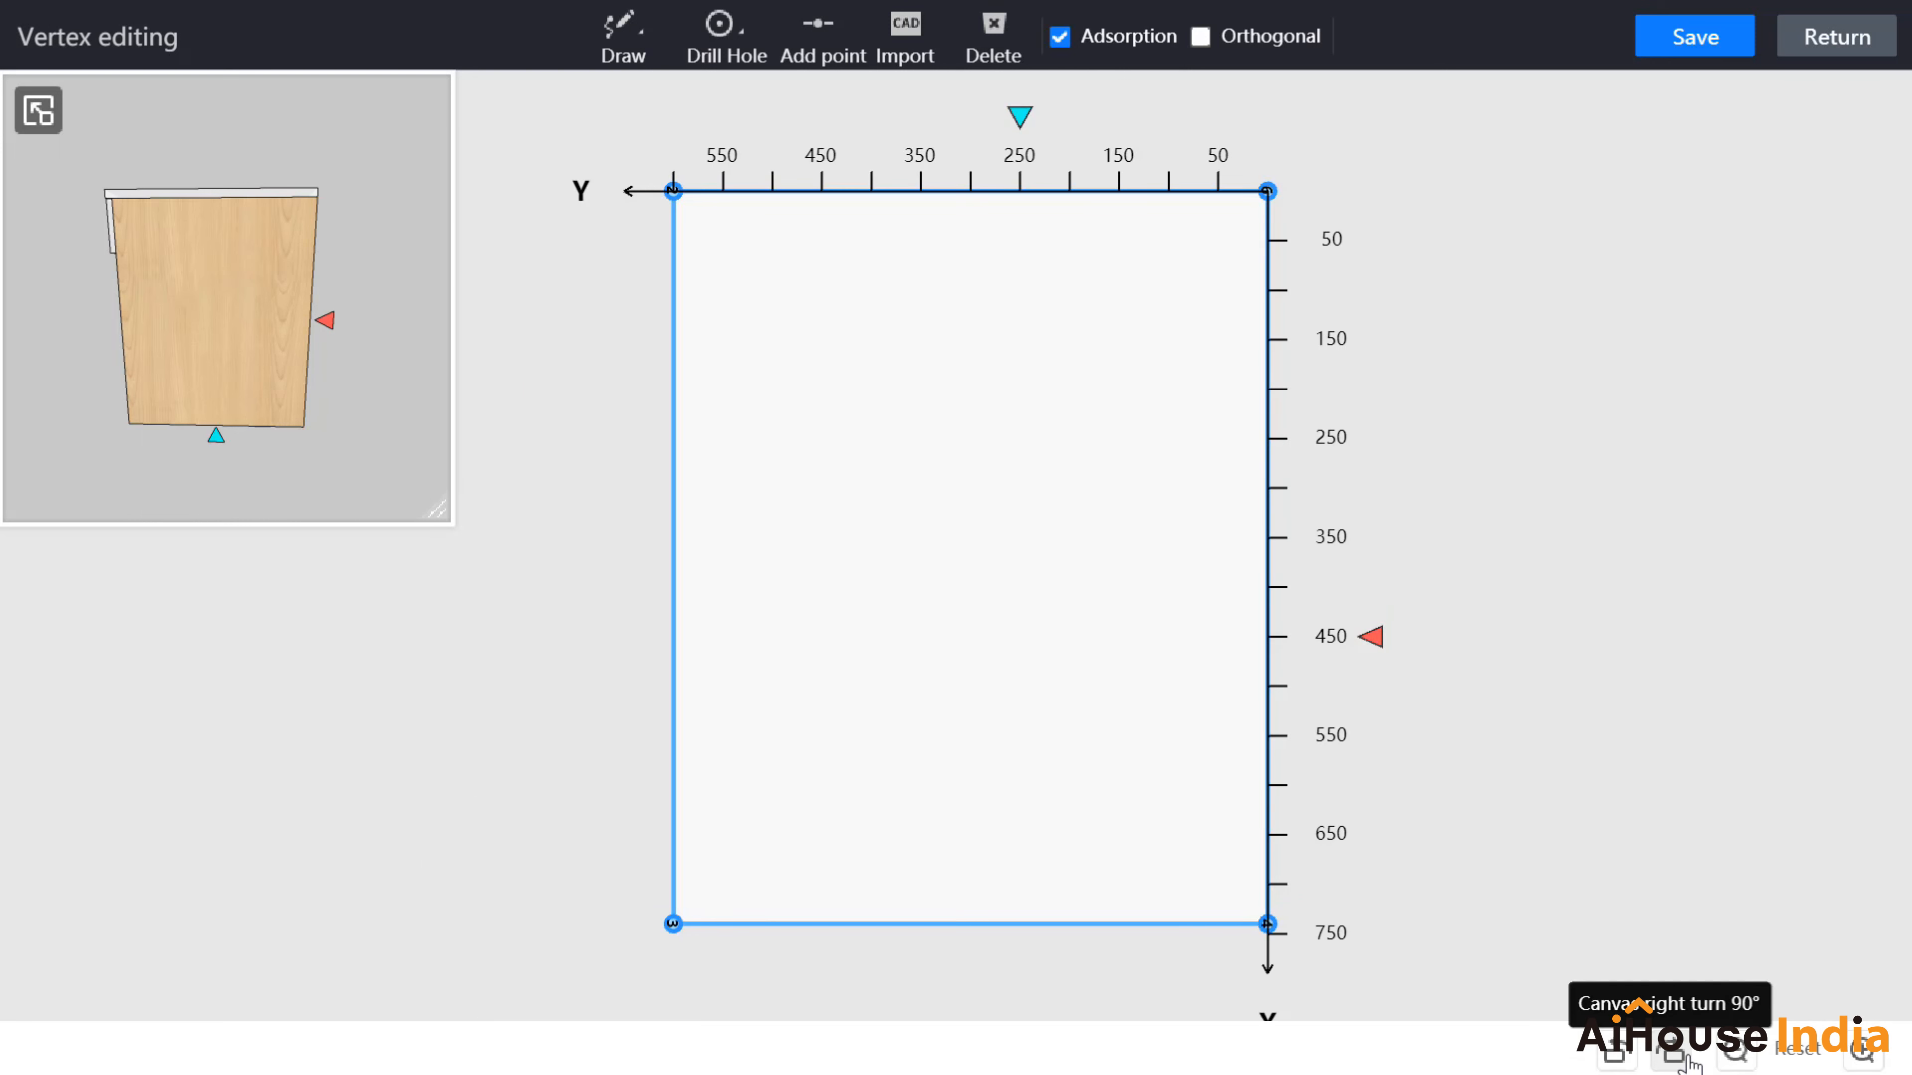
click(1684, 1057)
click(1685, 1057)
drag(1469, 689, 1457, 639)
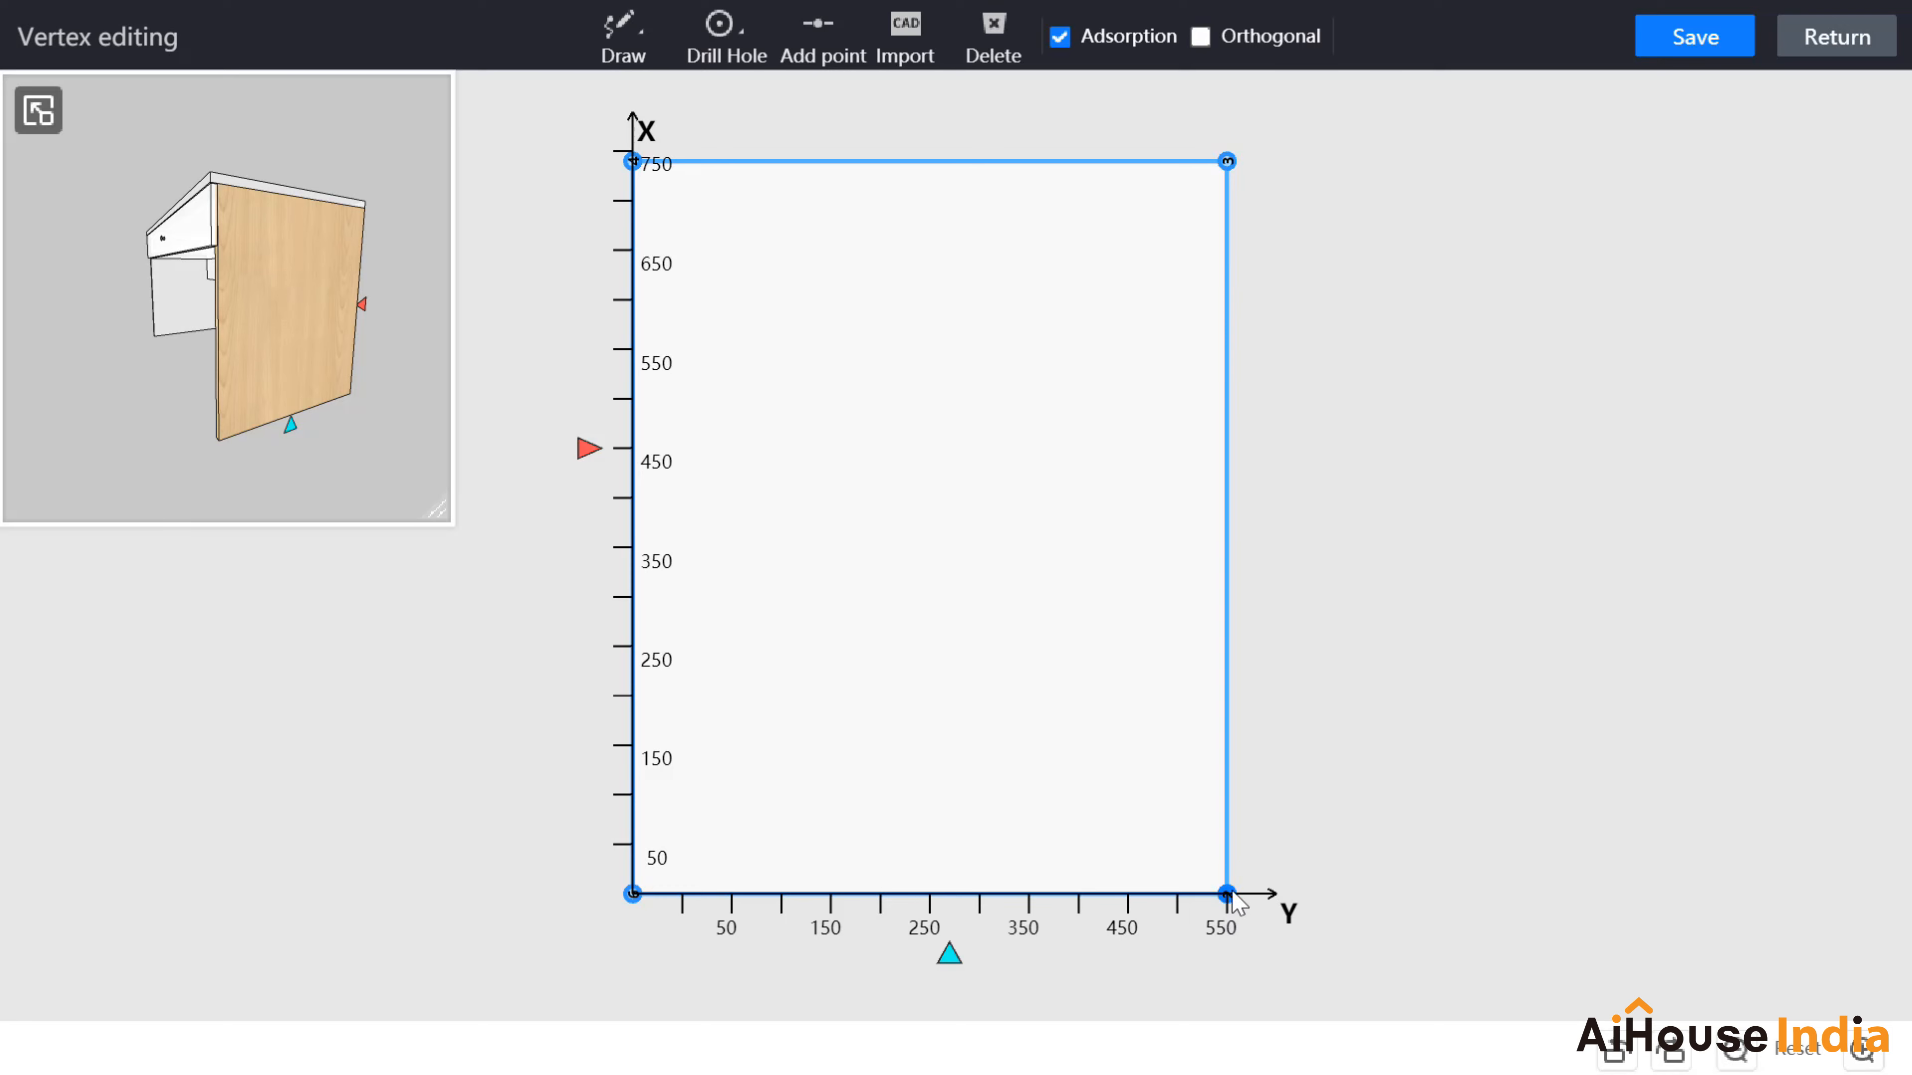
click(1227, 896)
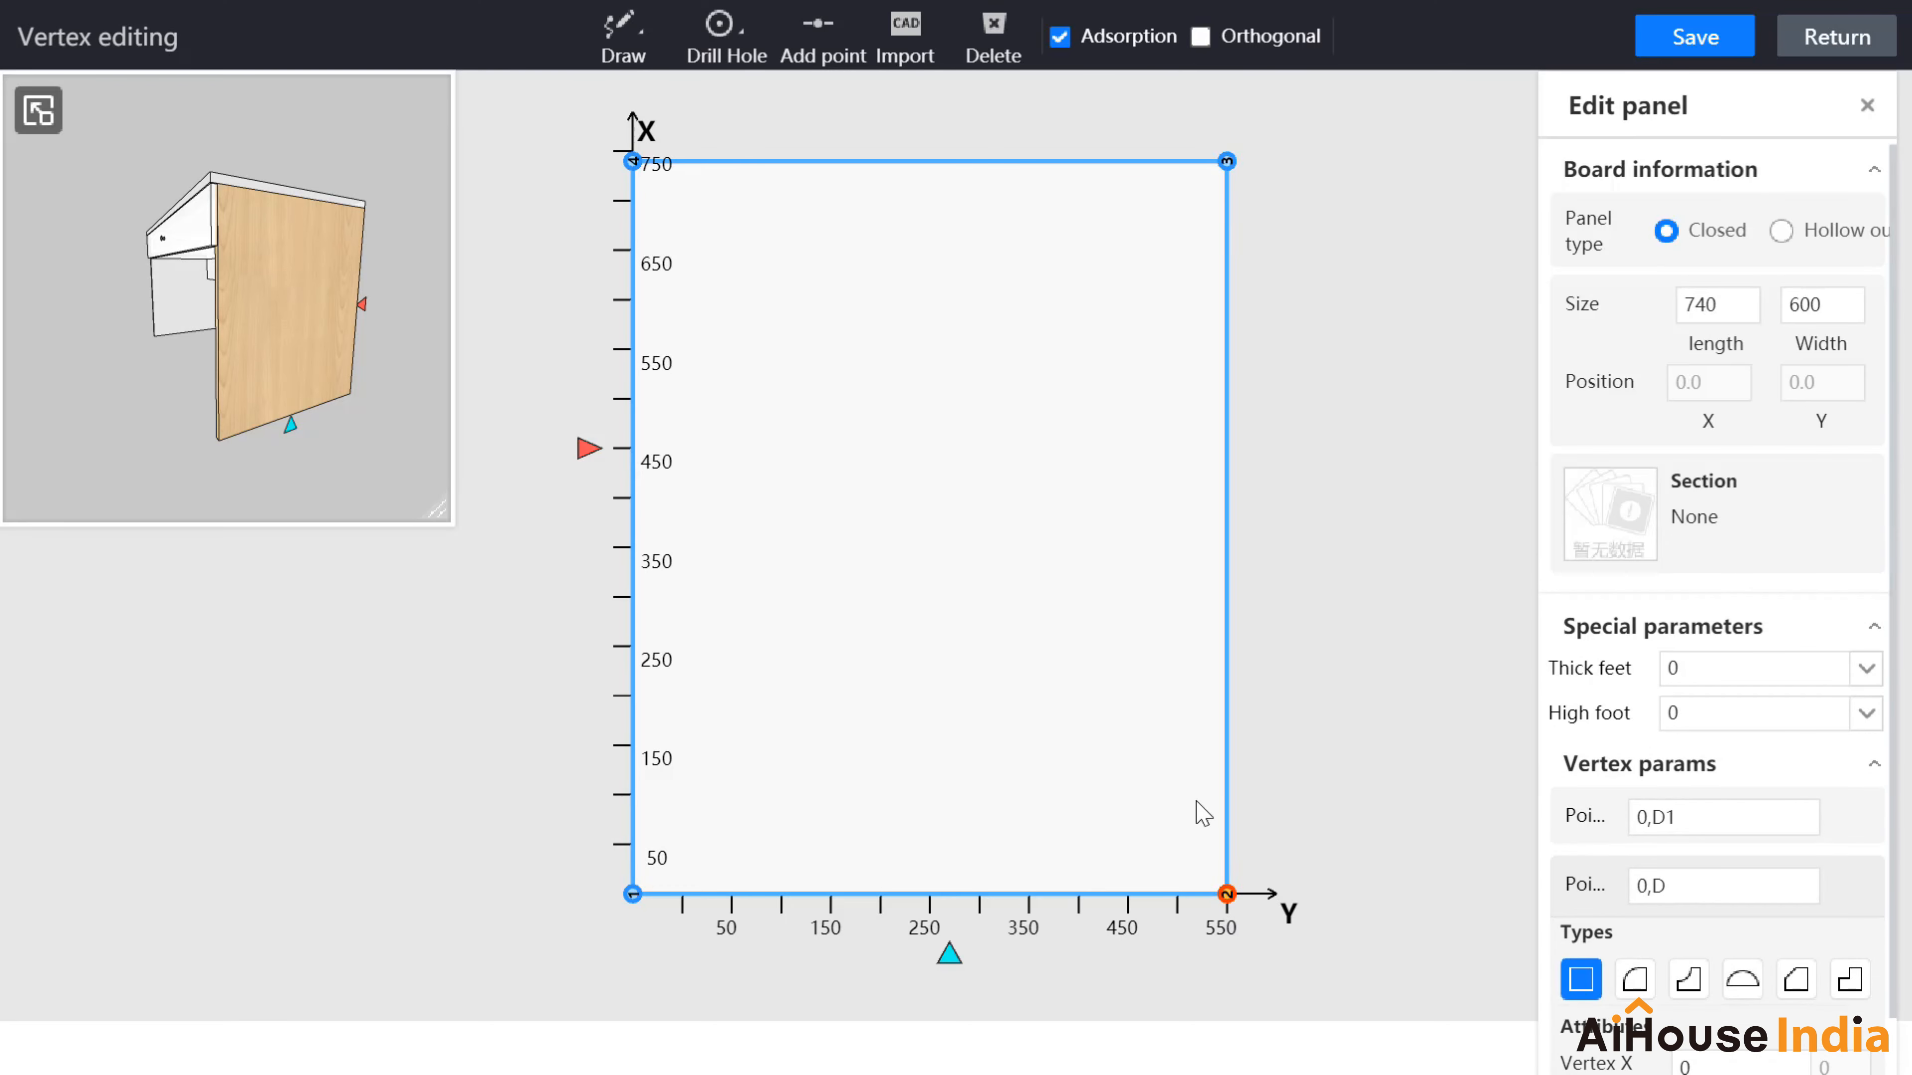